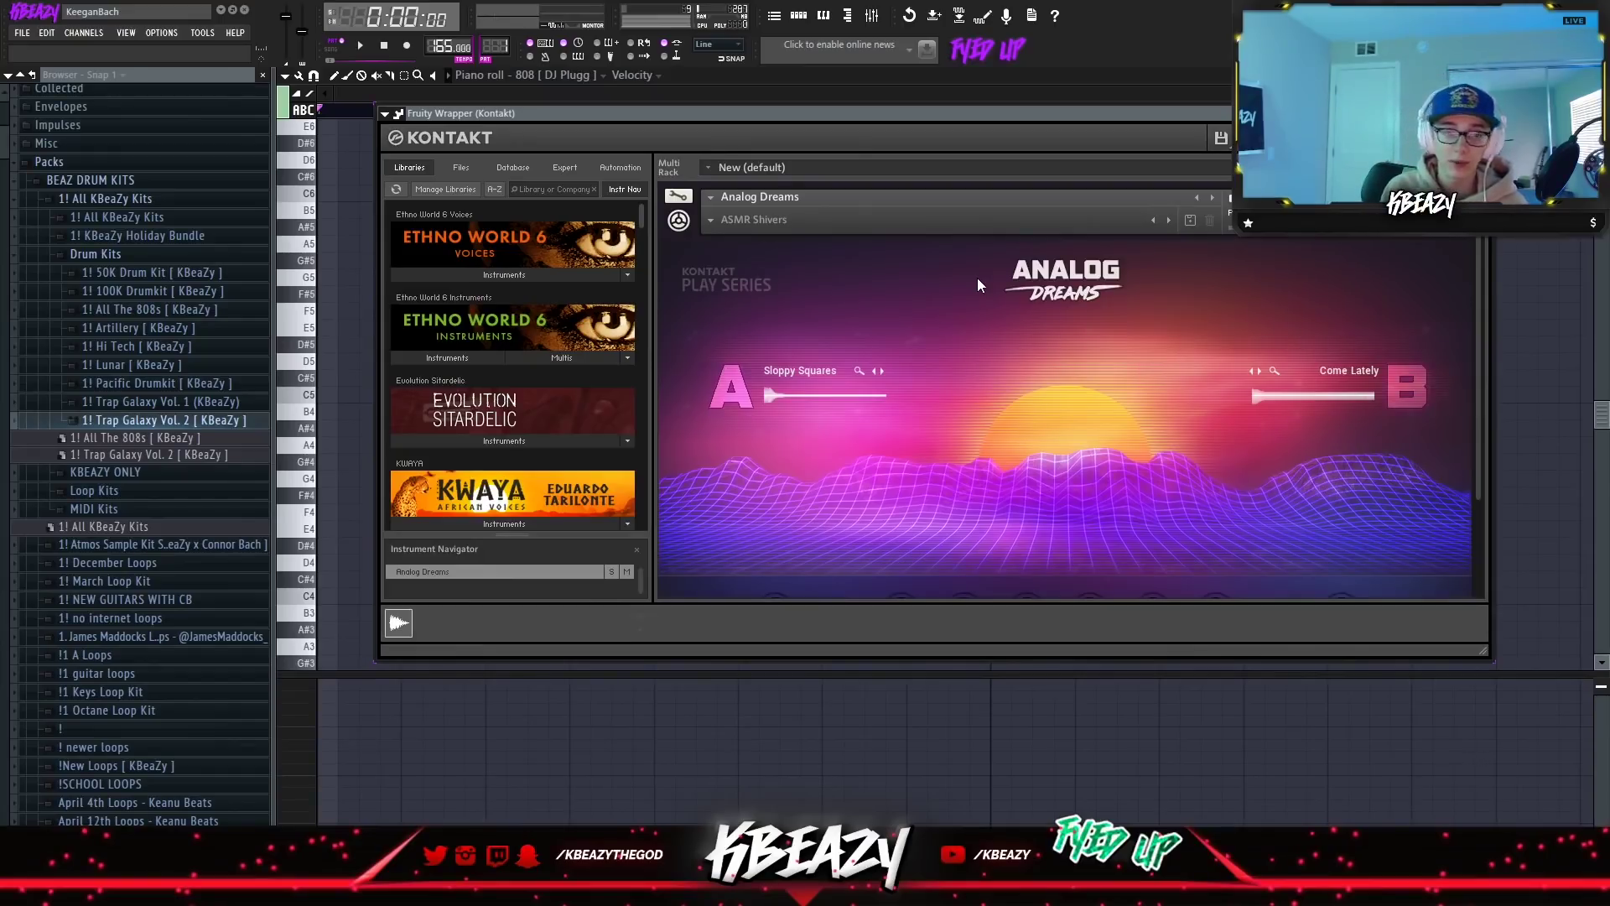
Place a C5 note at the start of the Kontakt channel's piano roll.
scroll(977, 279, down, 2)
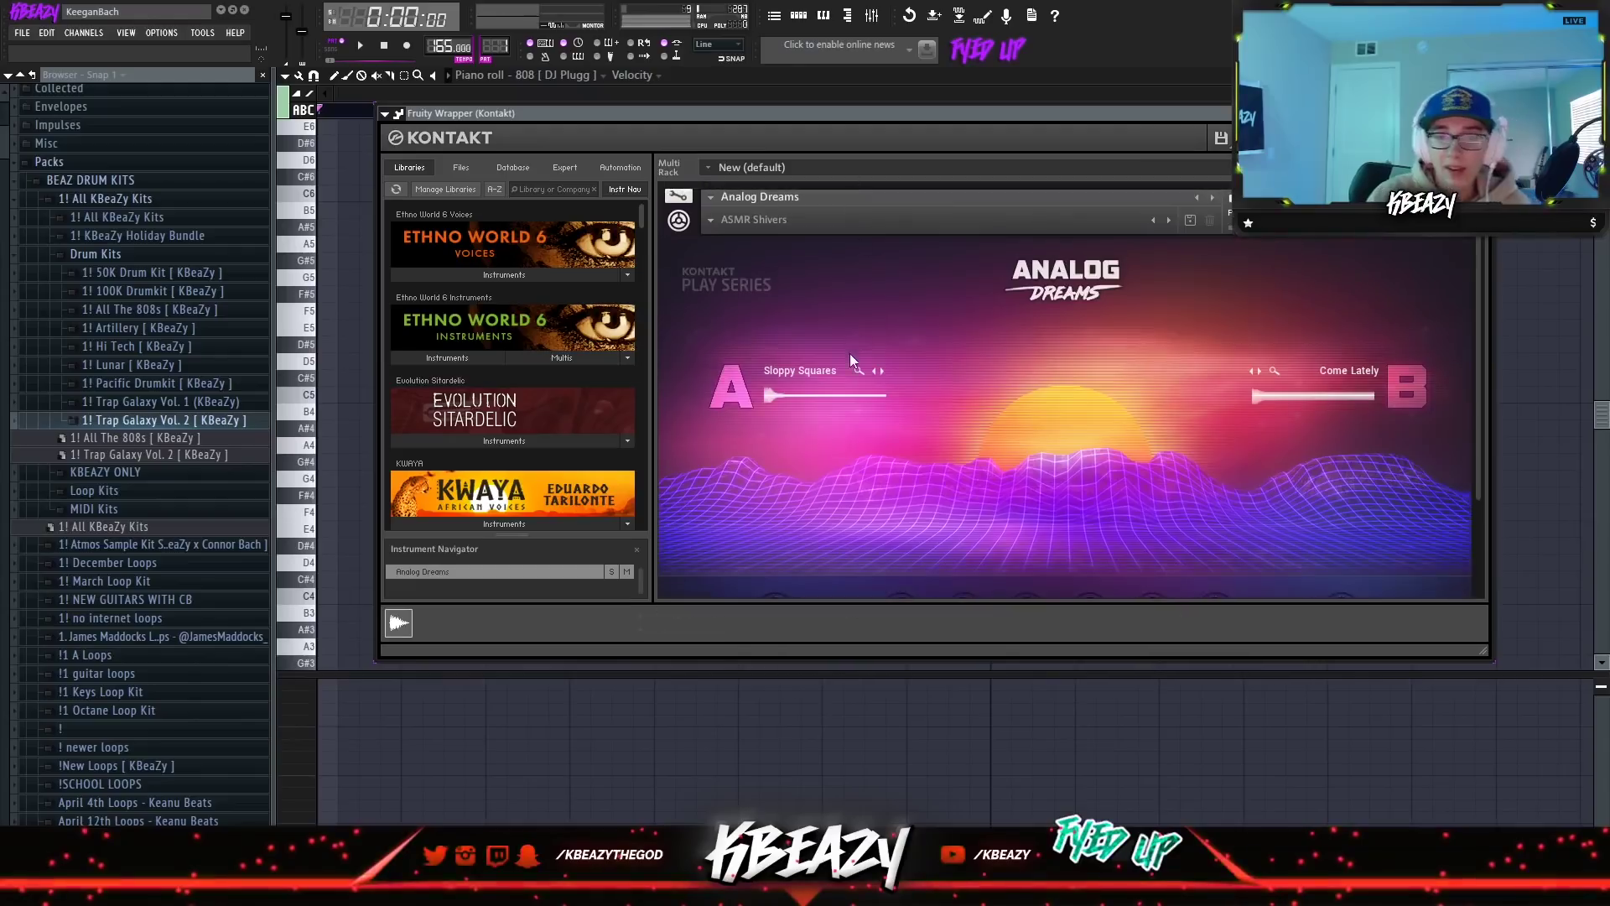
scroll(985, 331, down, 1)
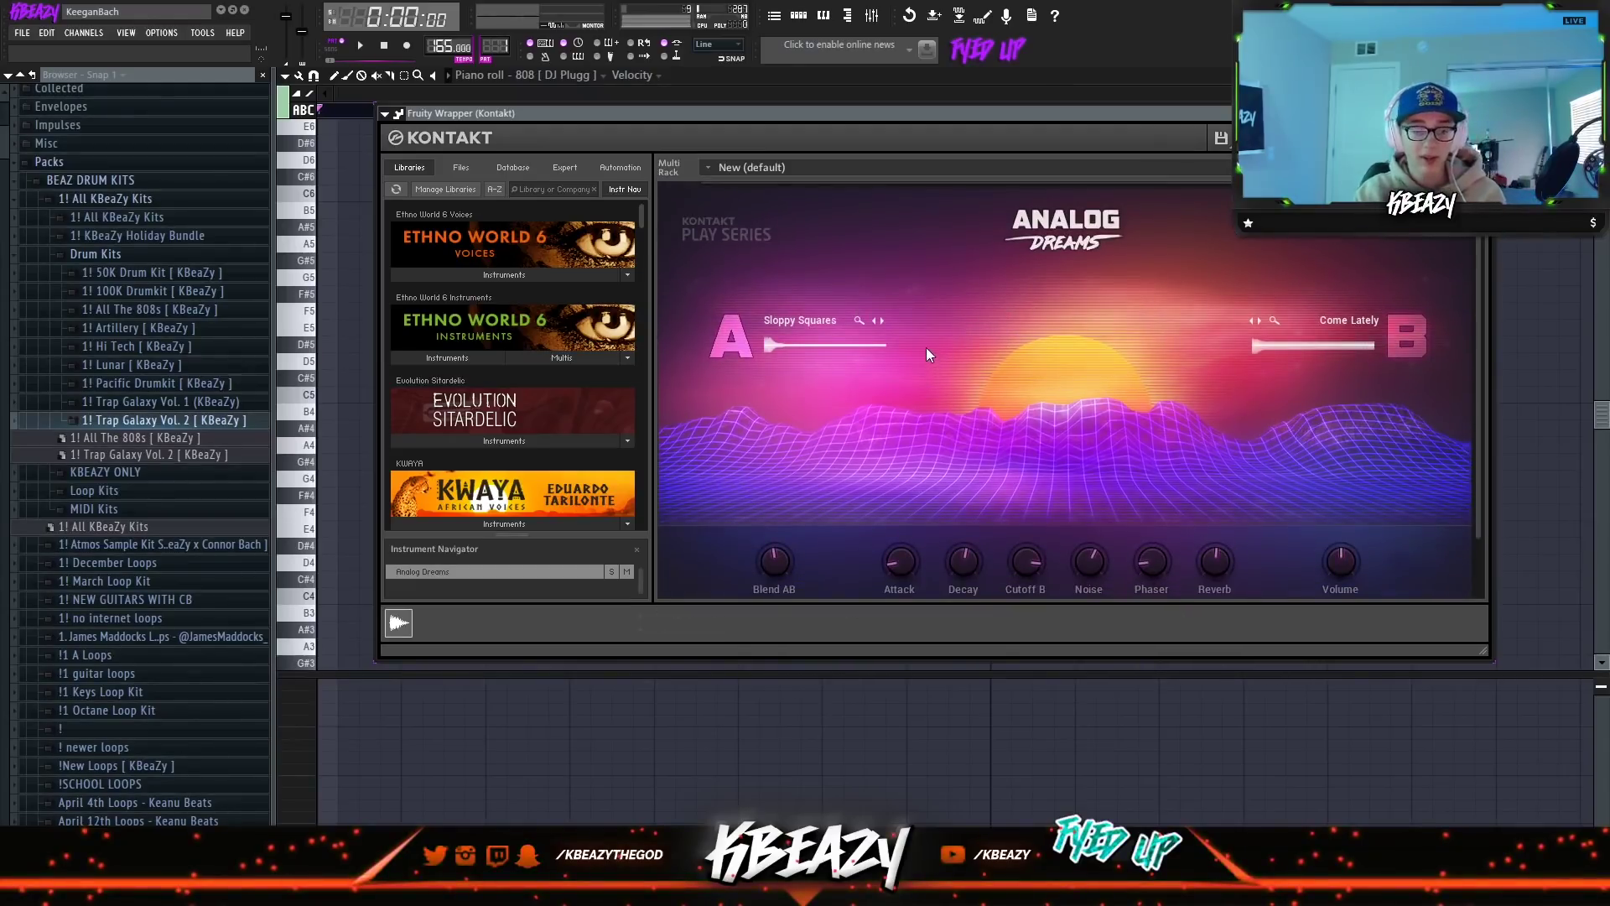
key(Escape)
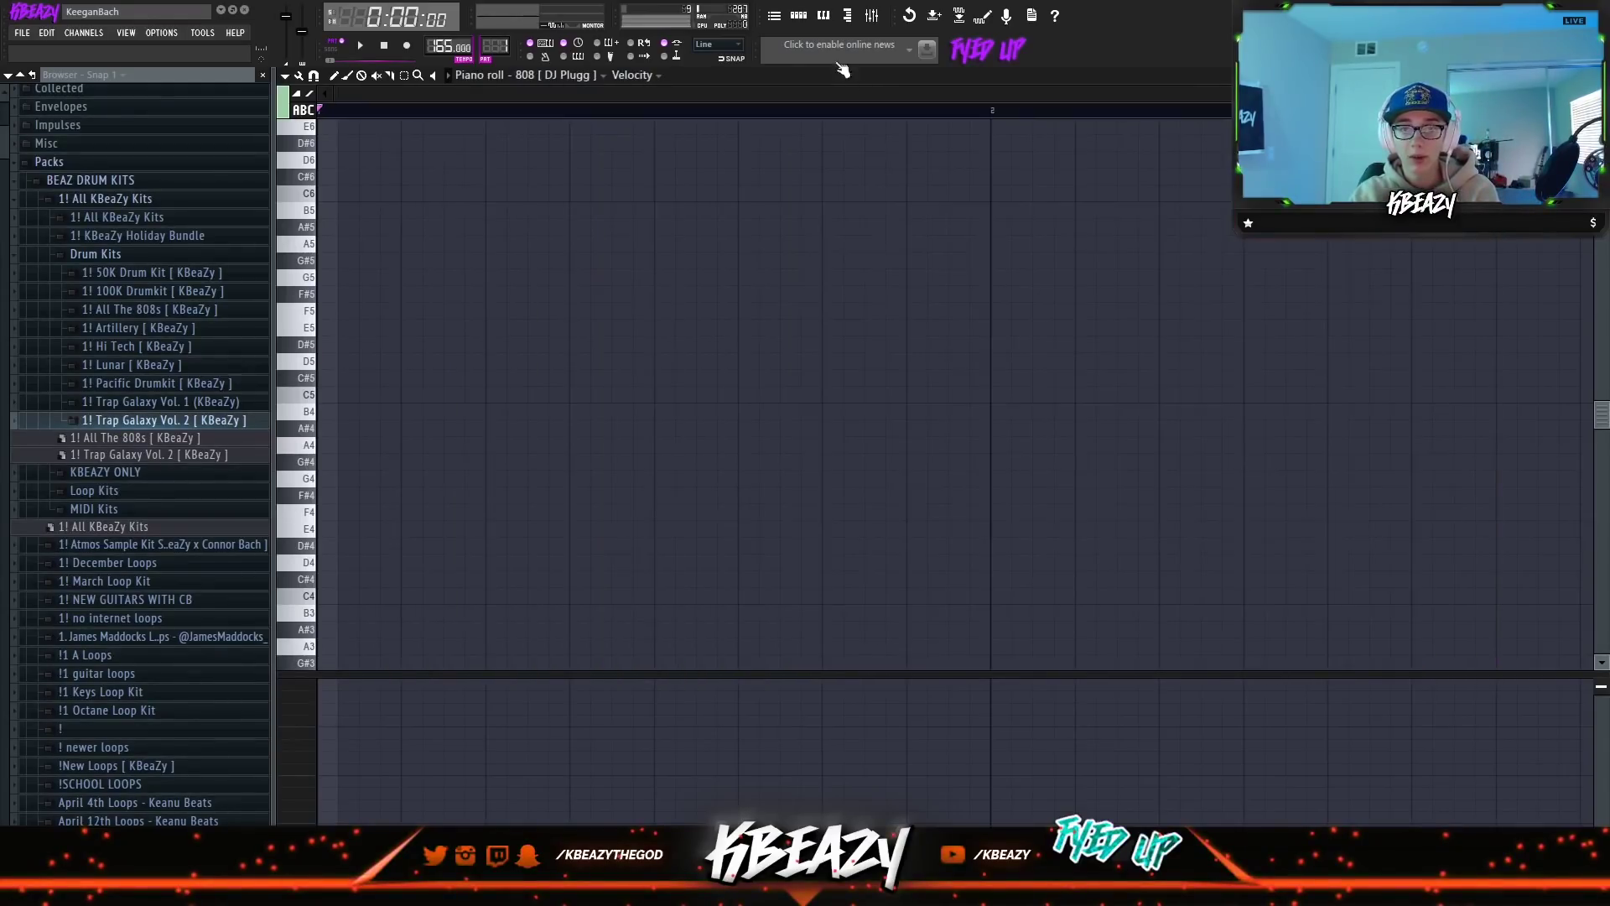
click(805, 17)
click(841, 190)
key(F7)
scroll(536, 354, down, 1)
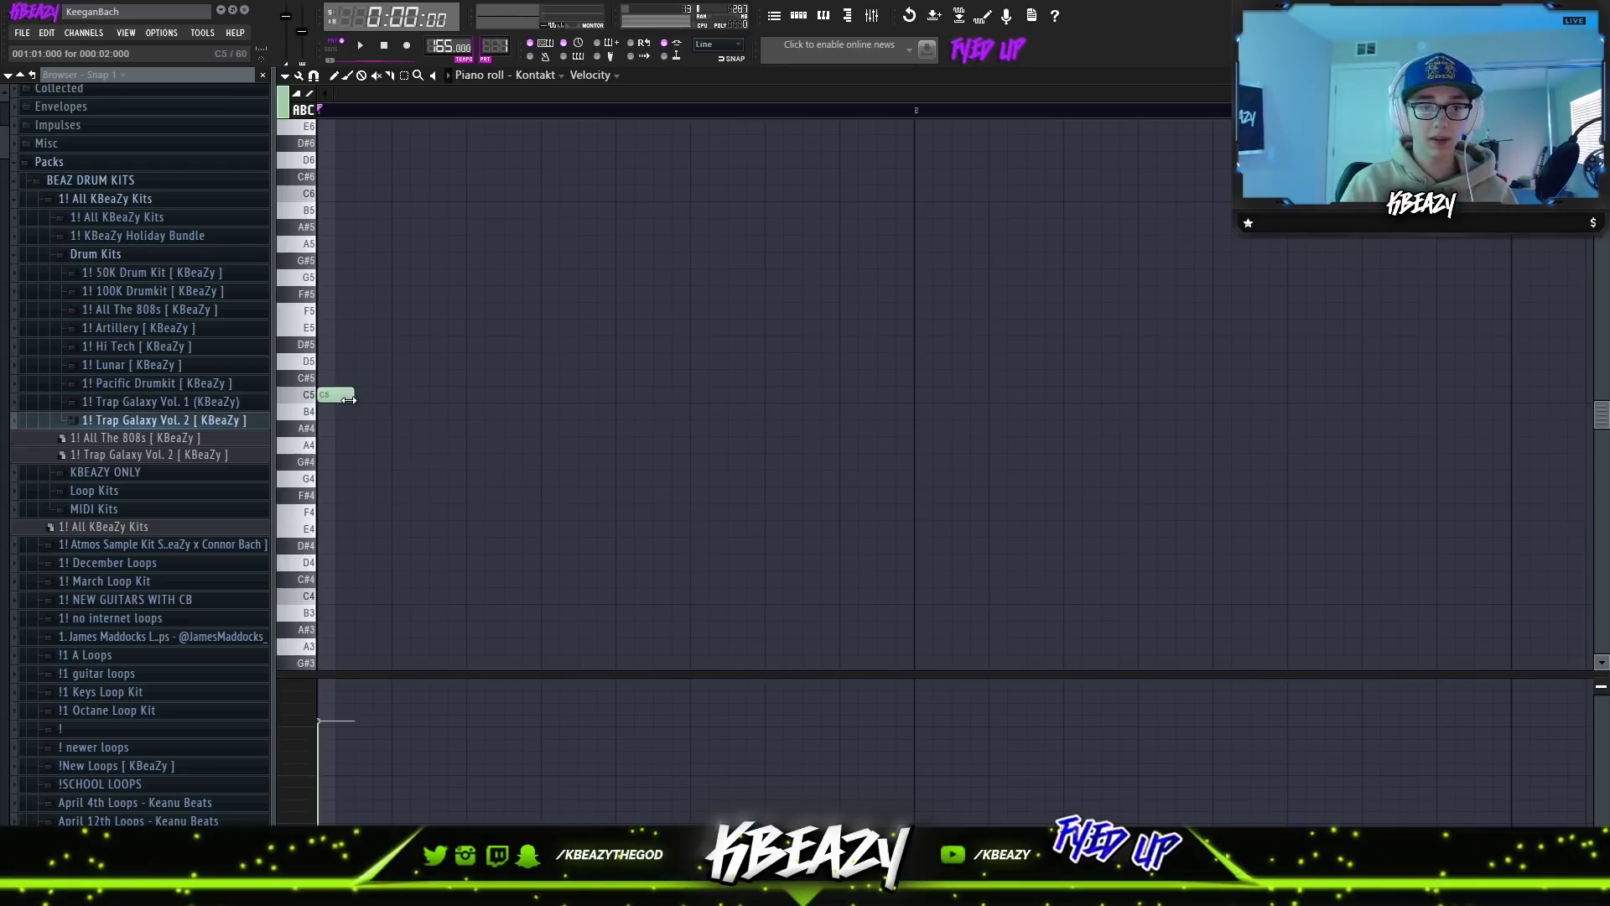
Load the Skanner Bubbles sound as layer B of Kontakt's Analog Dreams instrument.
click(803, 16)
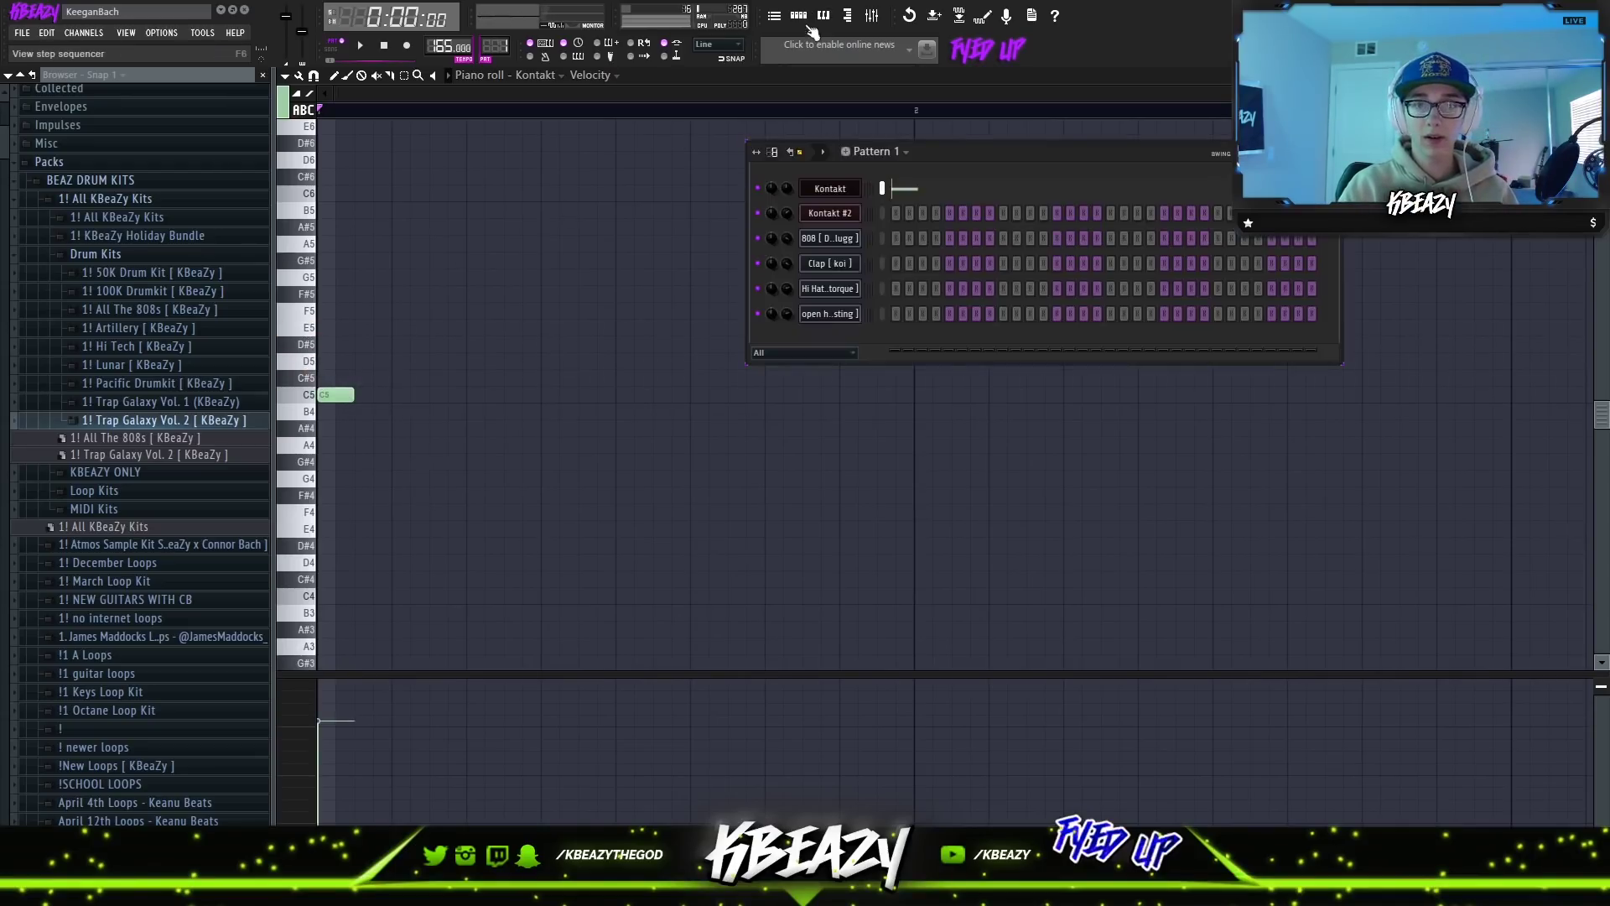
click(842, 187)
scroll(731, 491, down, 2)
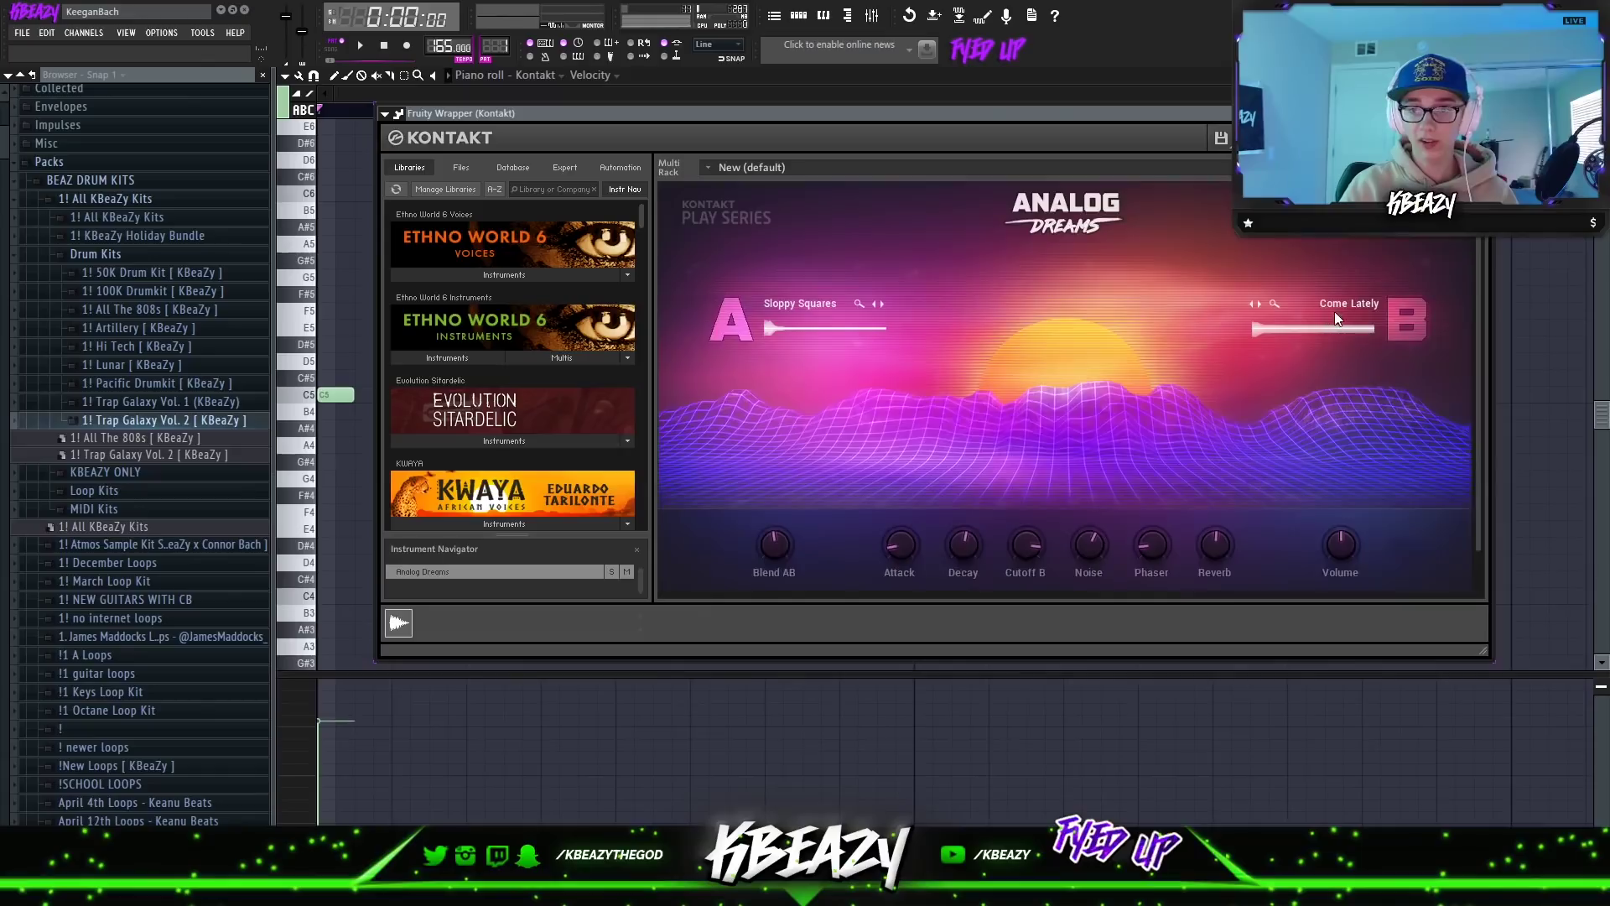
click(1335, 307)
scroll(1333, 377, down, 1)
click(1117, 450)
click(1117, 450)
click(1119, 450)
click(872, 353)
scroll(1303, 309, up, 1)
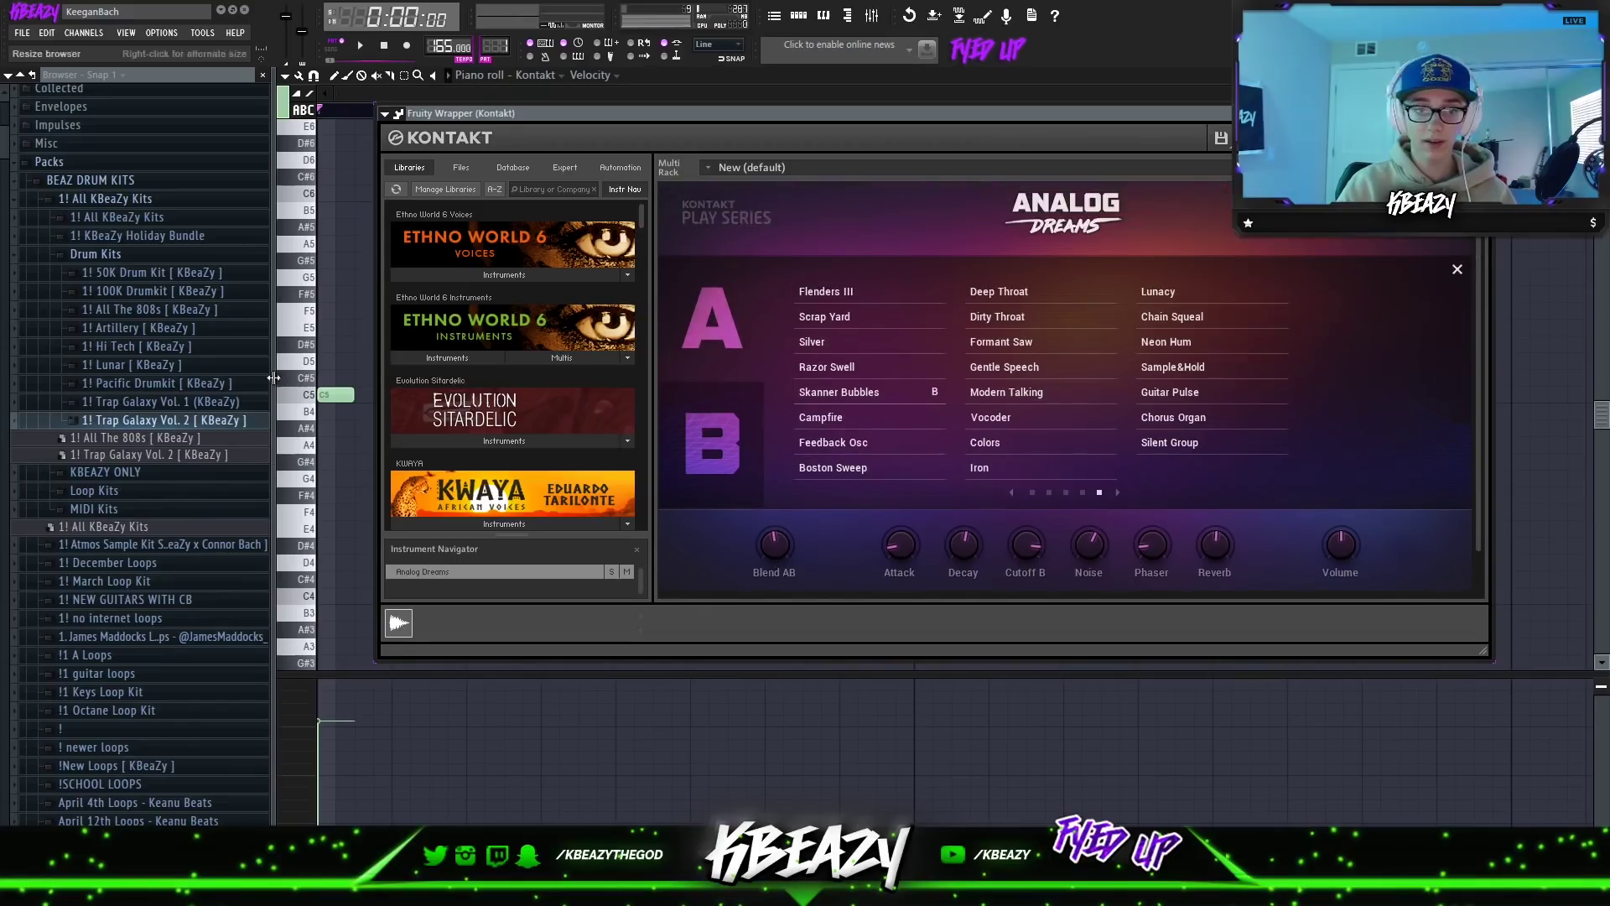
Audition the C5 note and add a D#5 note directly after it.
click(310, 397)
key(space)
key(space)
click(364, 346)
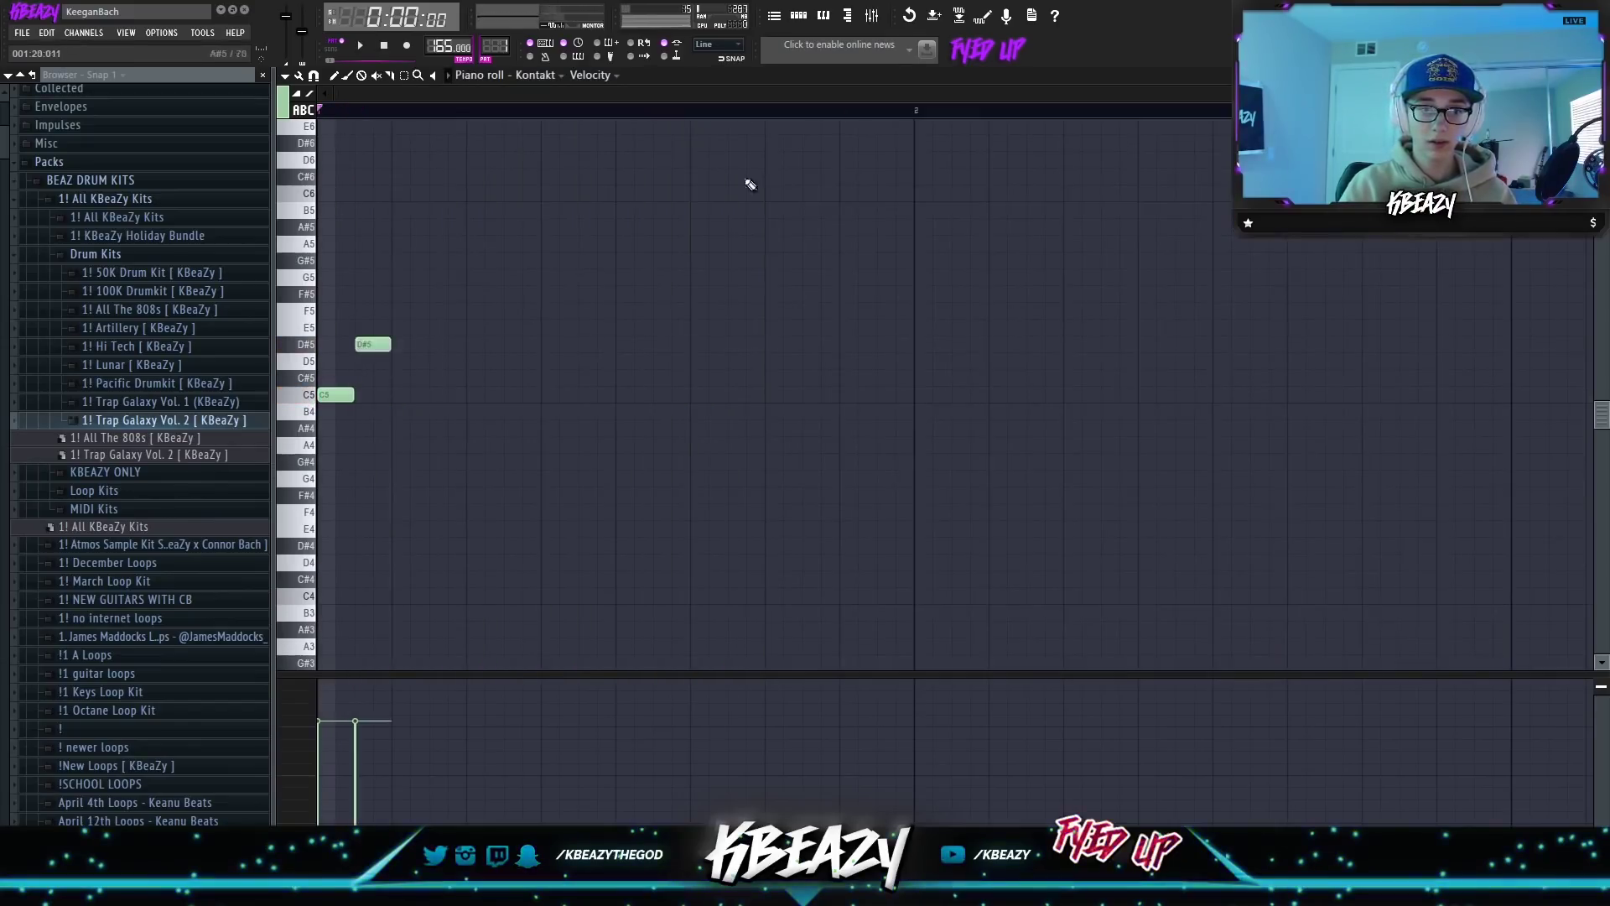
Audition Poly Heaven as layer B of Analog Dreams during playback, and assign Soft Analogue to that layer instead.
click(799, 16)
click(830, 190)
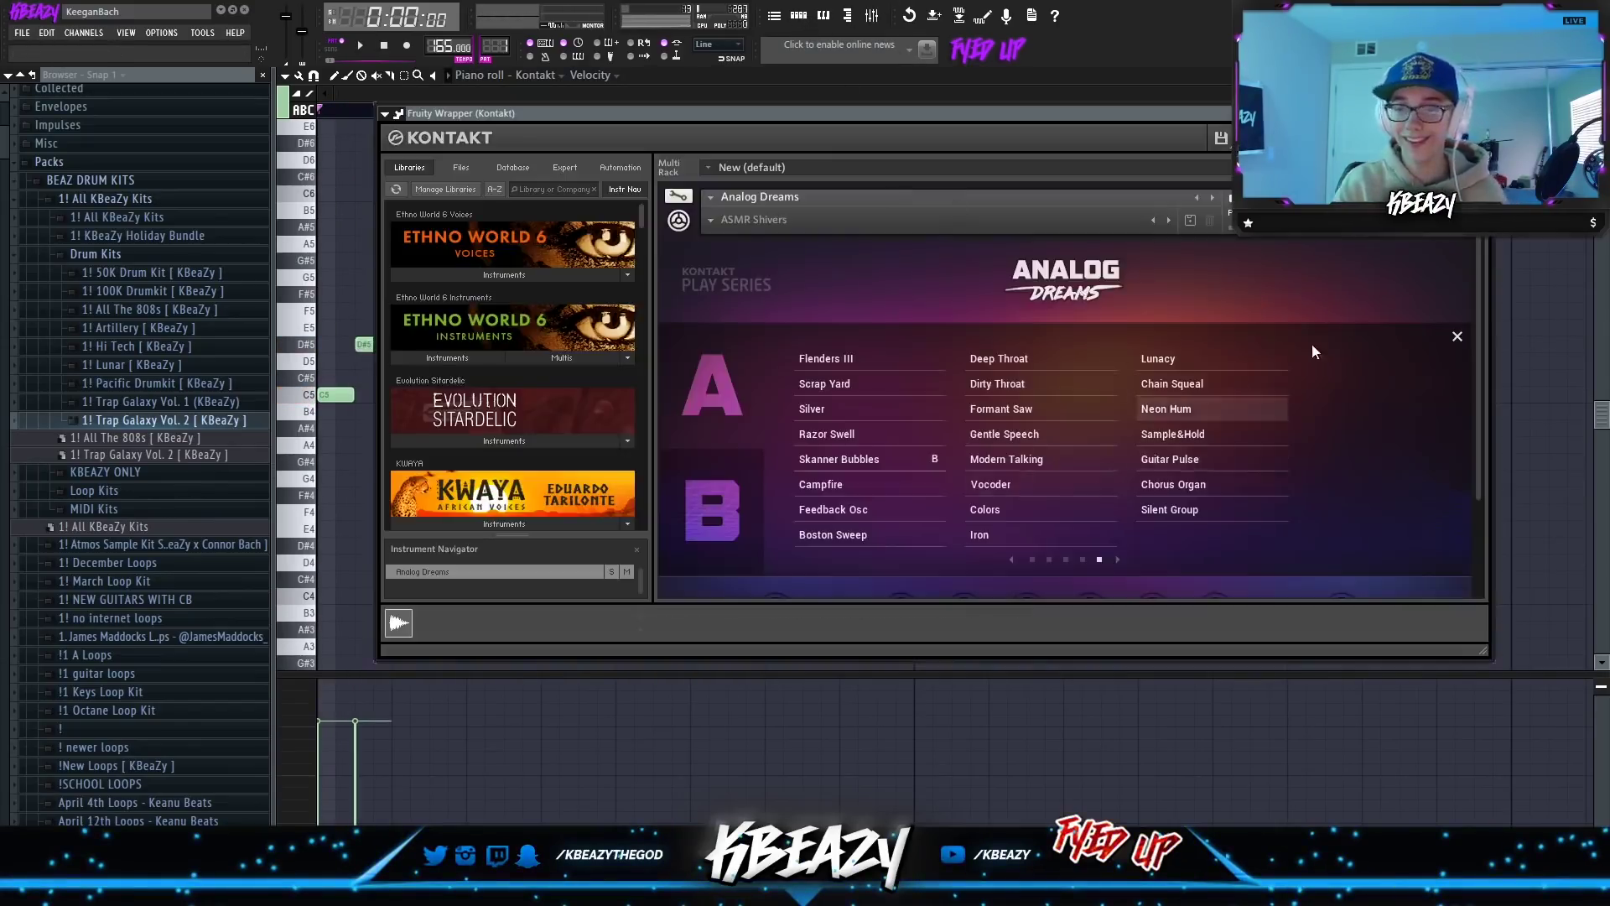
click(1012, 551)
click(1012, 551)
click(1012, 551)
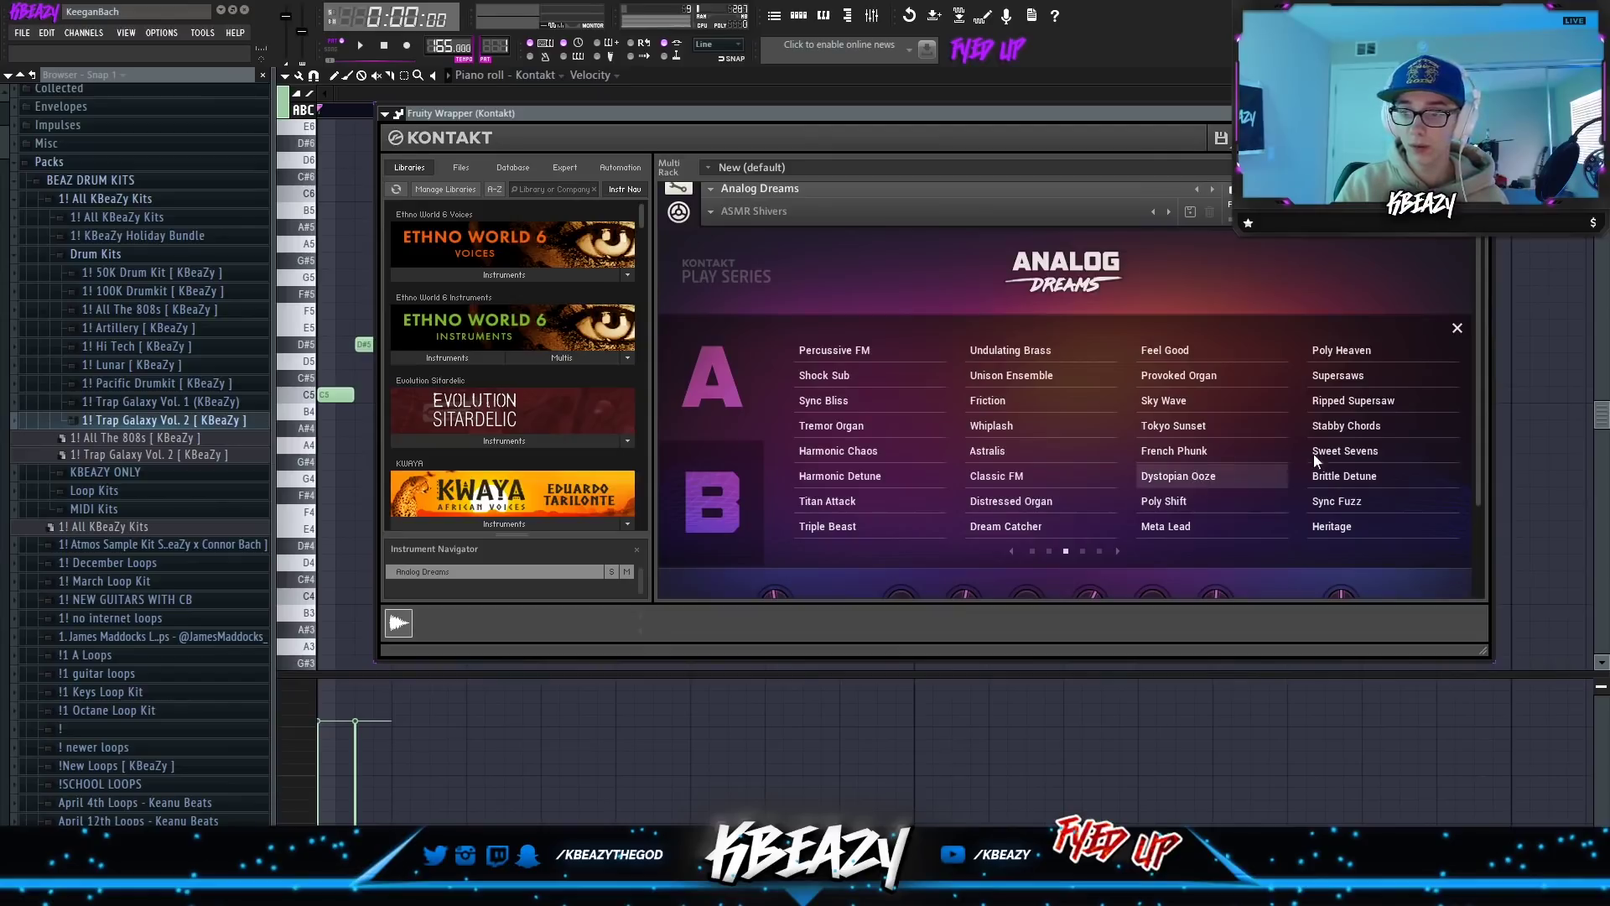
click(1352, 352)
click(365, 48)
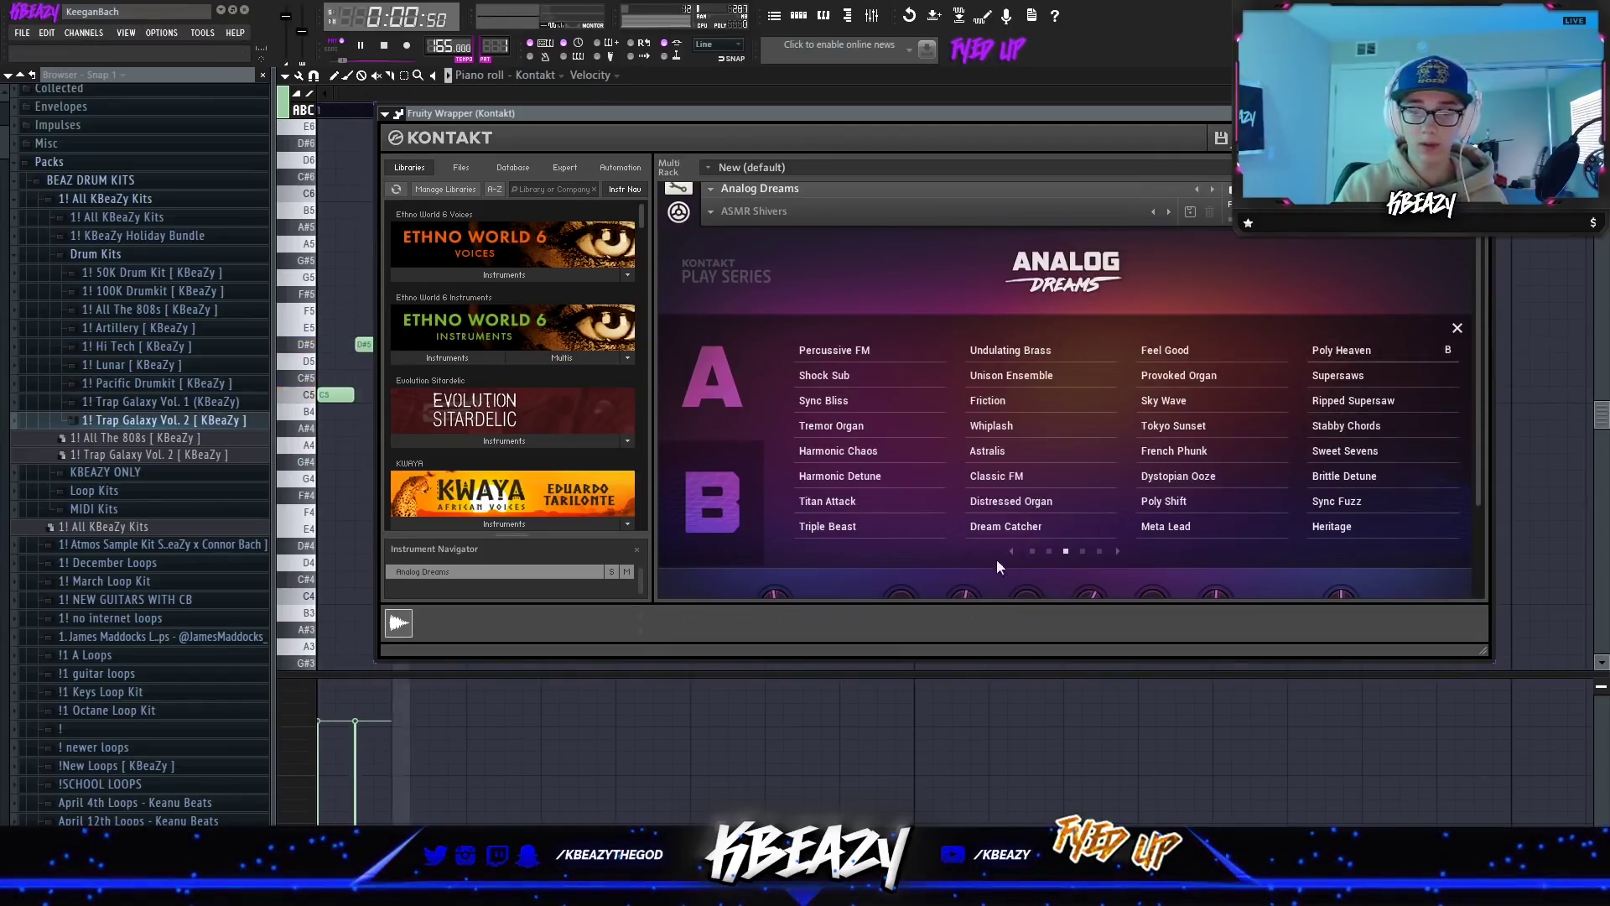
click(1011, 549)
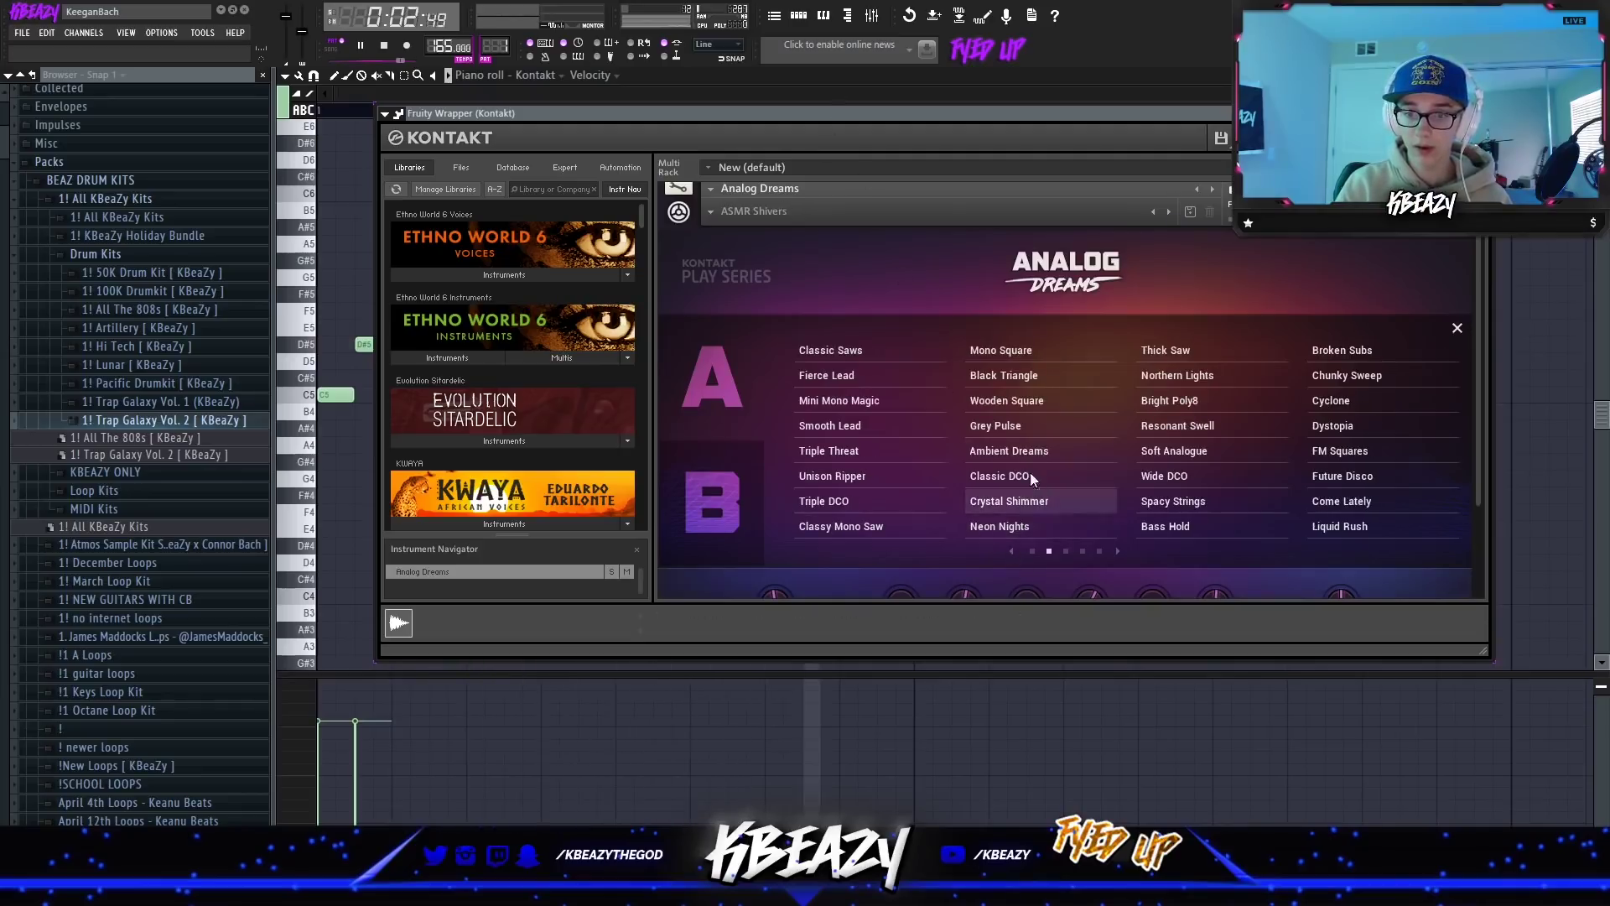
click(1175, 453)
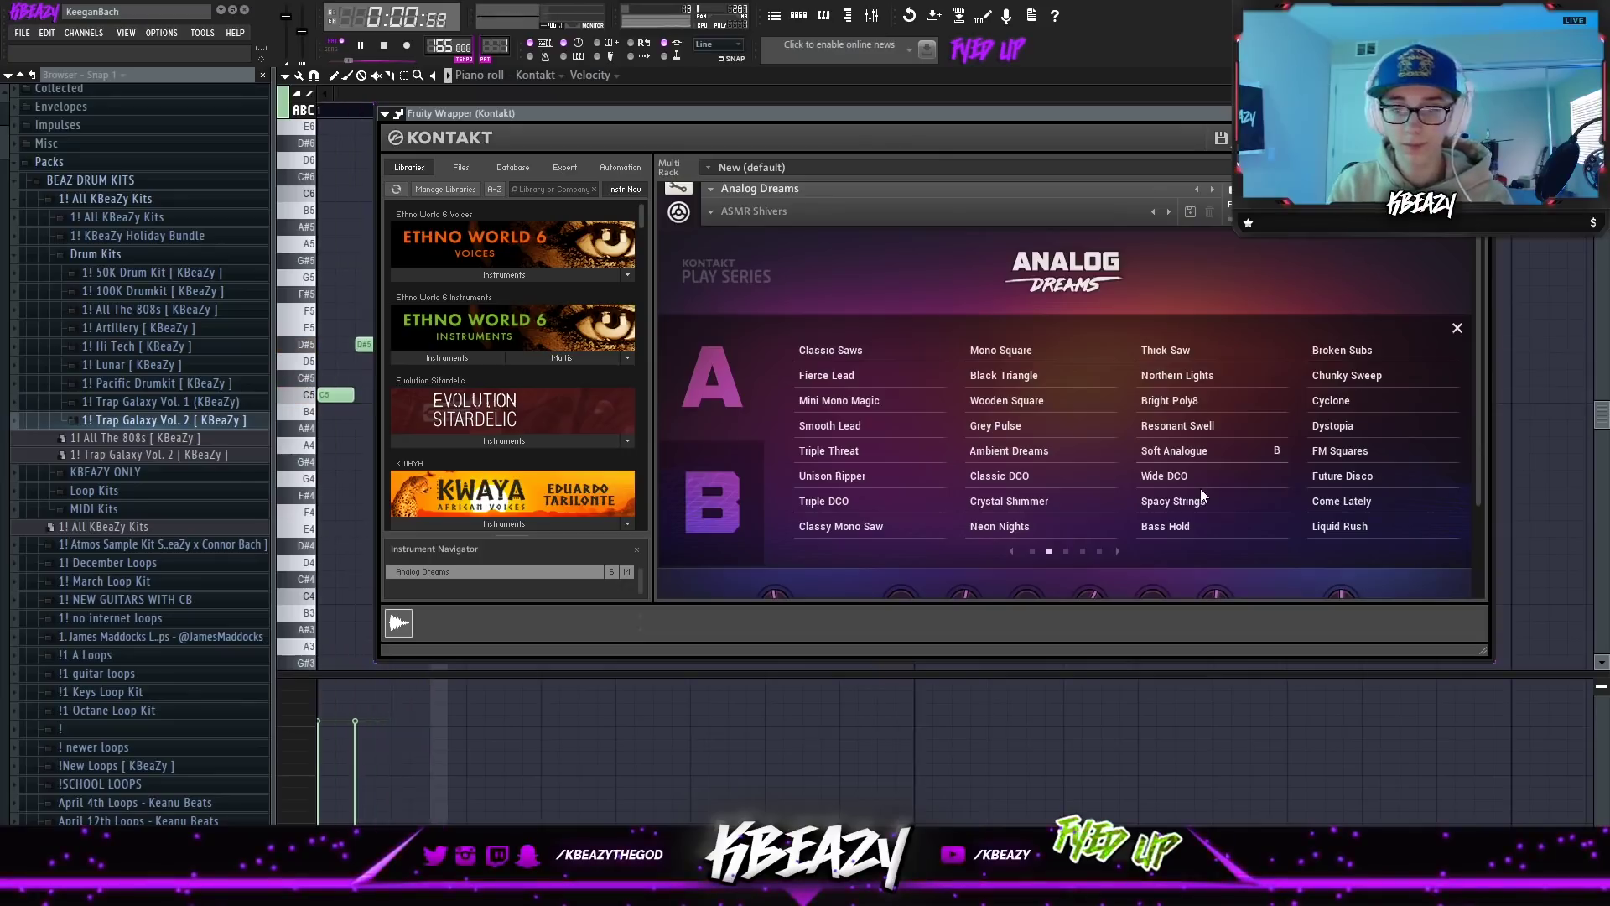
click(692, 98)
Complete the four-note arpeggio with a G5 note and another D#5 note.
click(402, 276)
click(437, 344)
key(space)
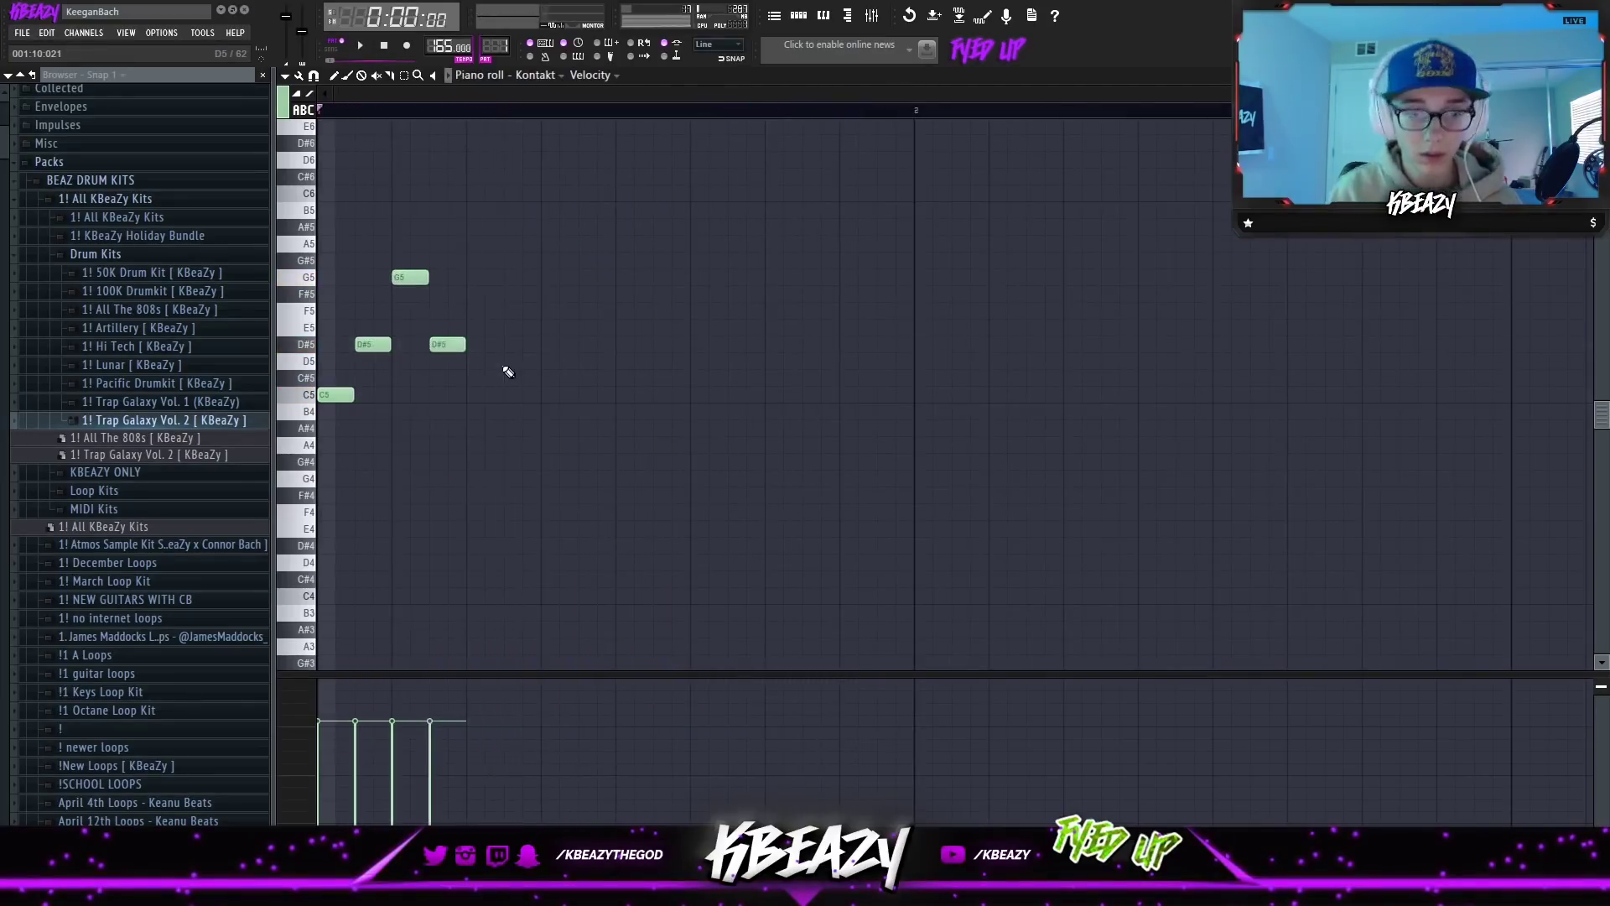
Duplicate the four-note arpeggio repeatedly until it fills two bars.
key(ctrl+b)
key(space)
key(ctrl+d)
key(ctrl+b)
key(ctrl+d)
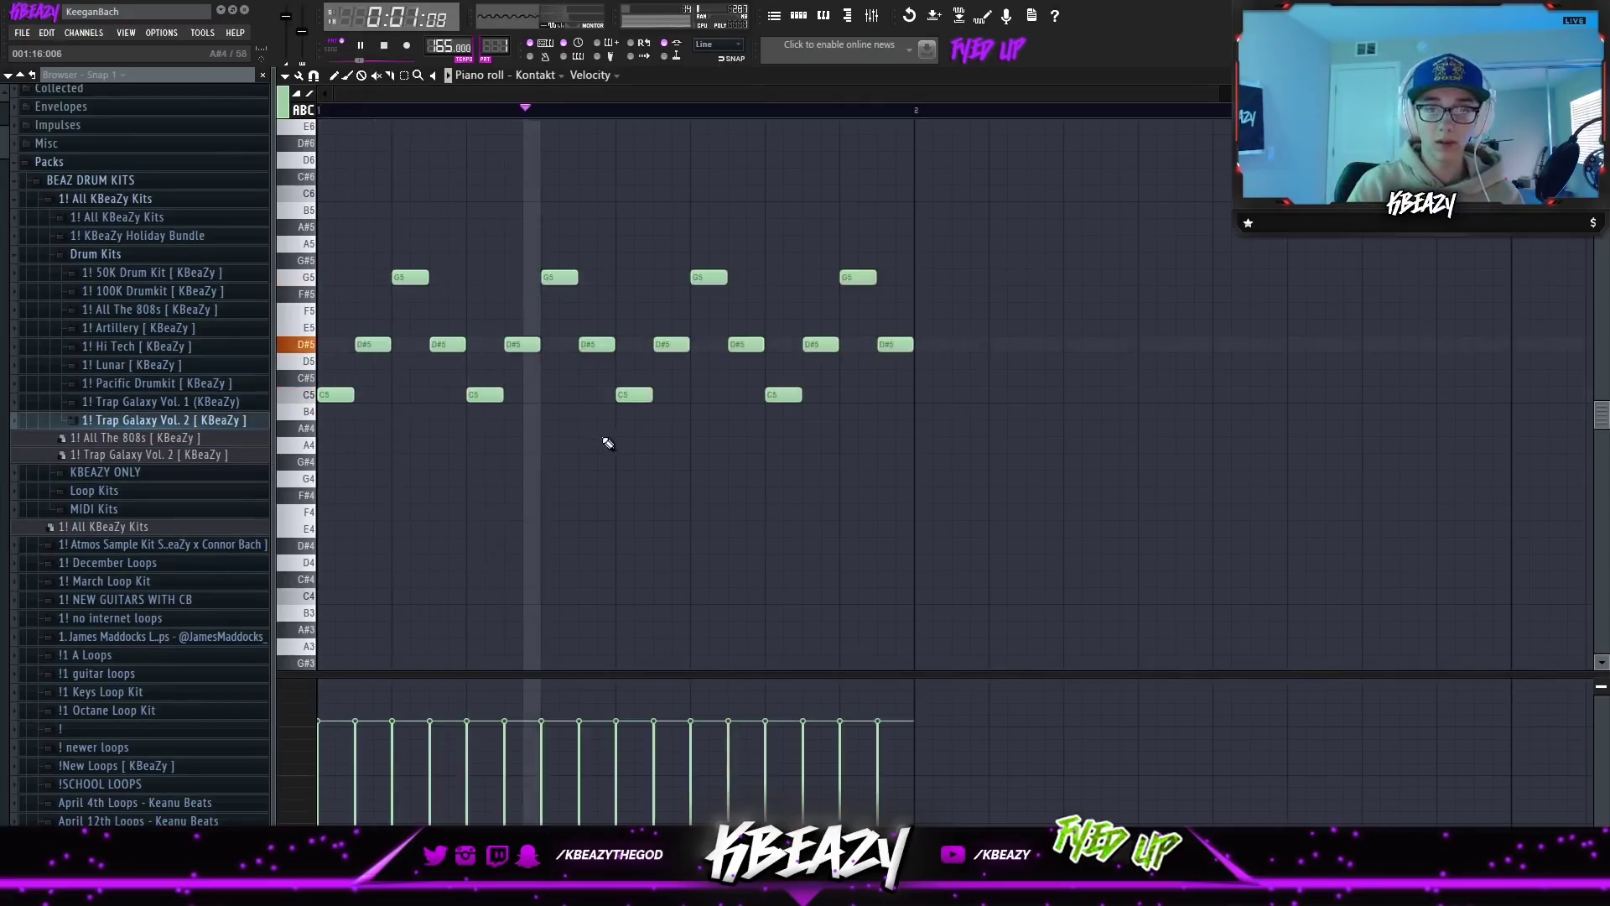
key(ctrl+b)
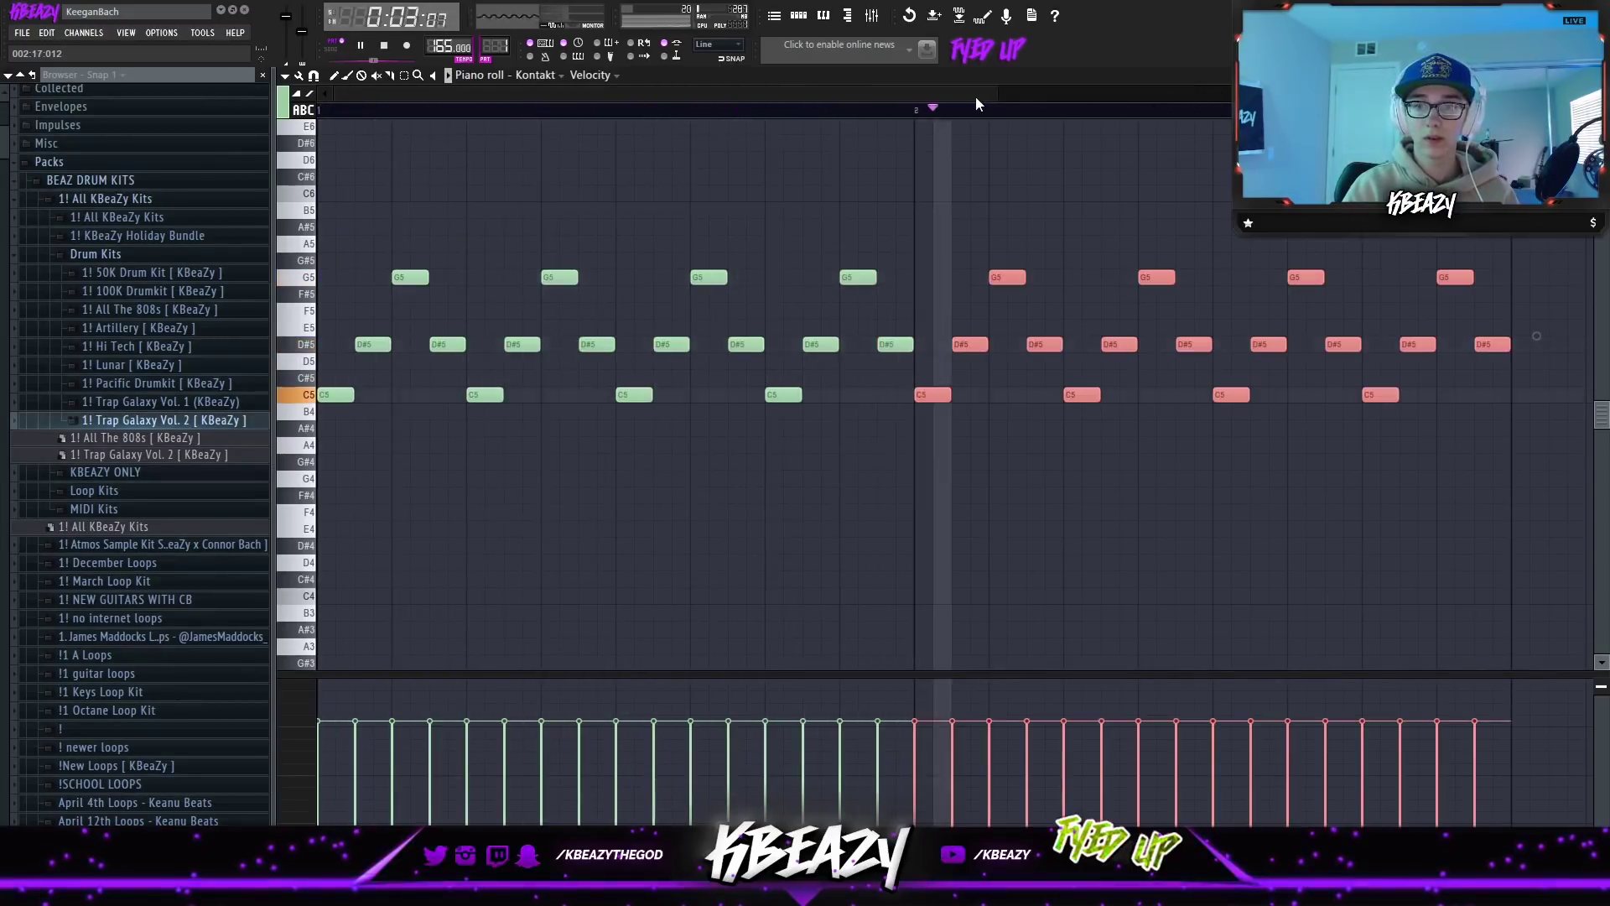
scroll(1536, 336, down, 2)
key(ctrl+d)
Draw a 12-step C4 bass note at the start of the pattern, followed by an 8-step A#3 note.
click(328, 599)
drag(339, 597, 468, 601)
click(472, 629)
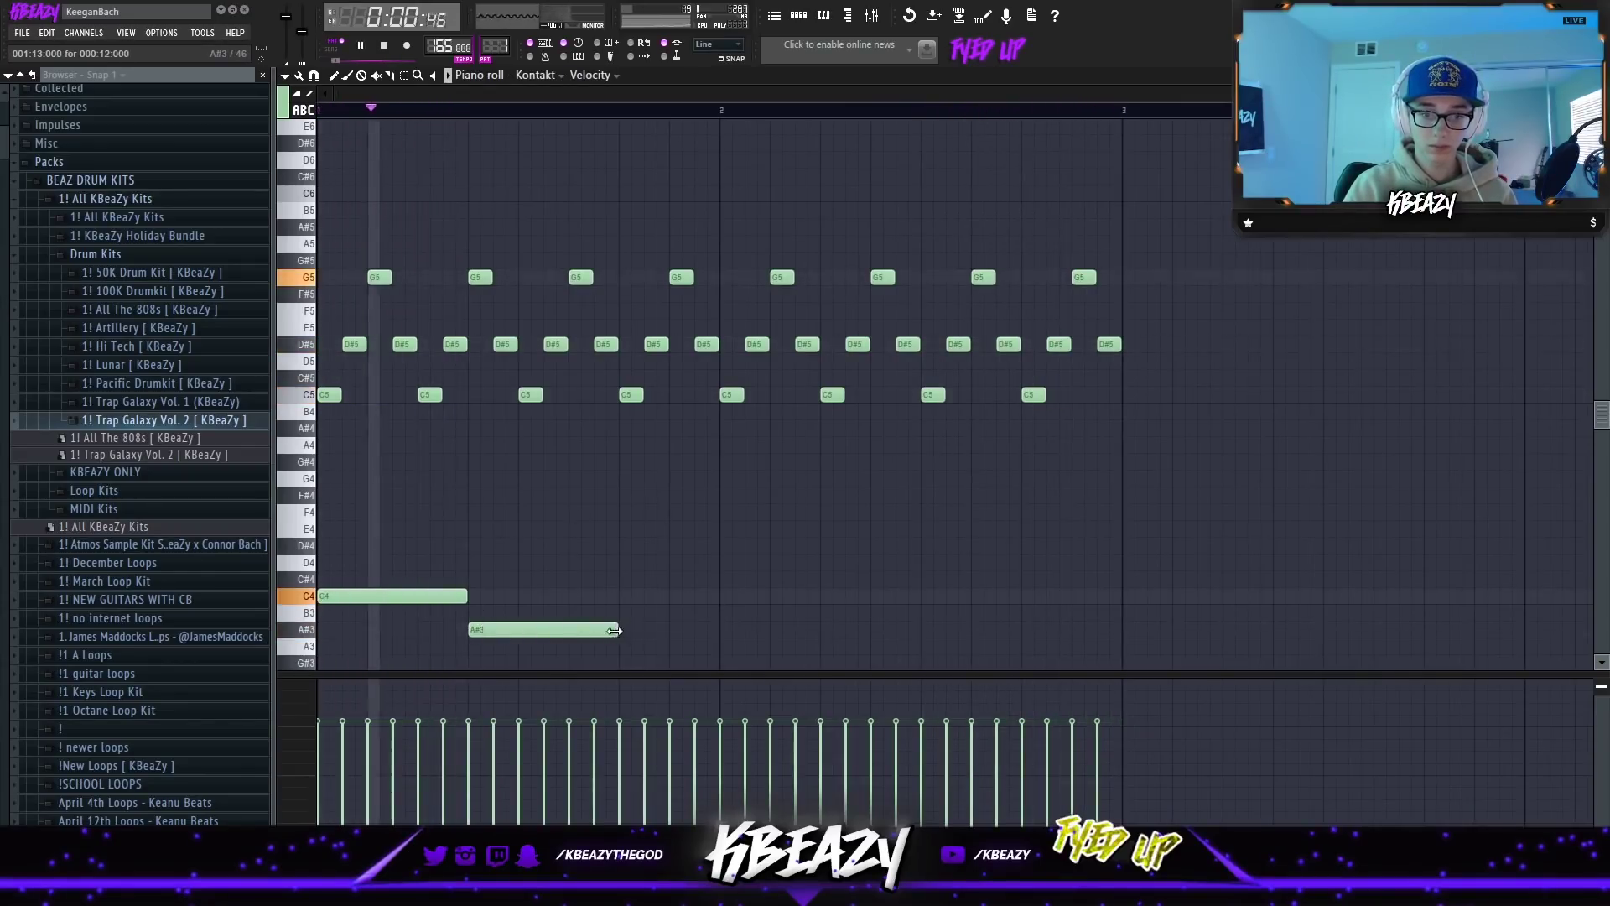
key(space)
scroll(630, 543, down, 3)
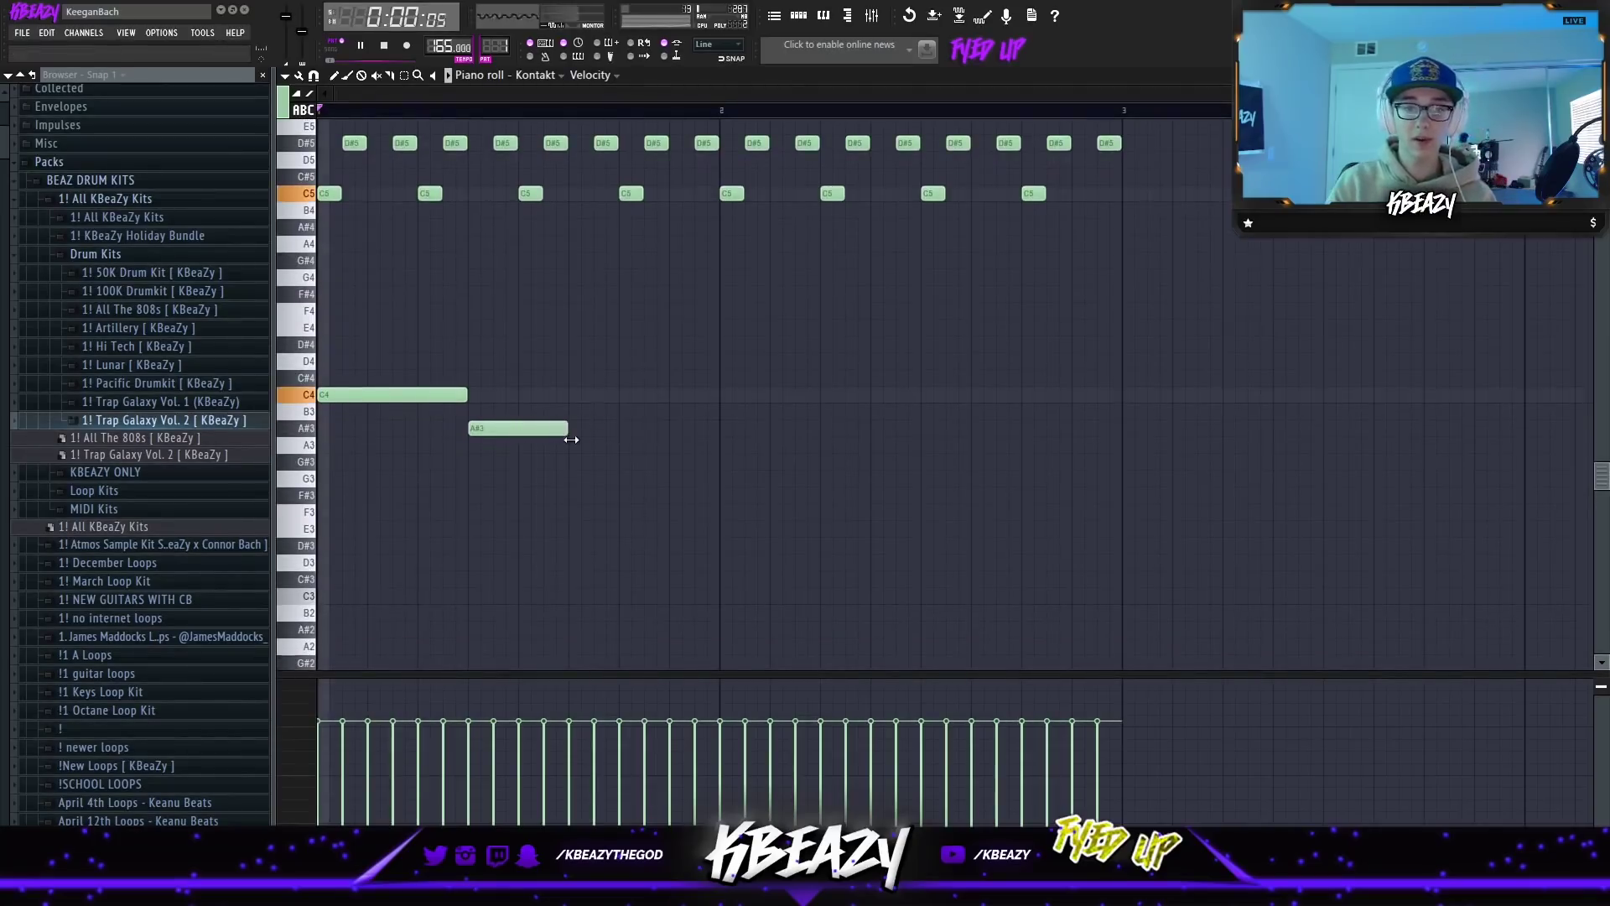
key(space)
key(space)
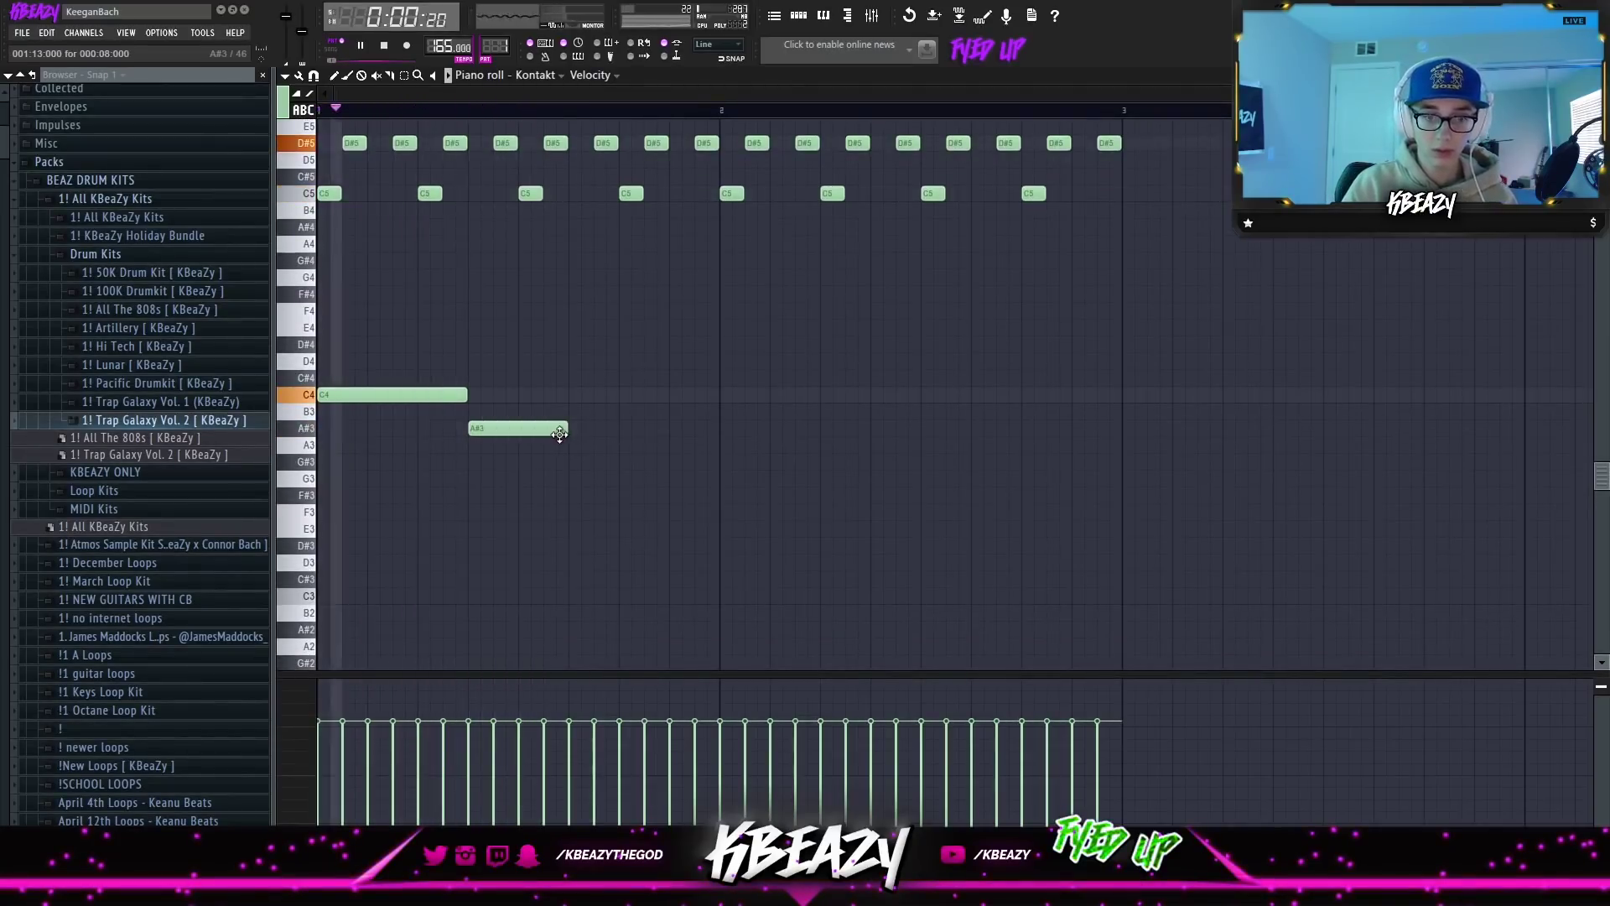
key(space)
key(space)
Continue the bass line with G#3, F3, G#3 and D#3 notes up to the end of bar two.
drag(668, 462, 749, 507)
click(756, 510)
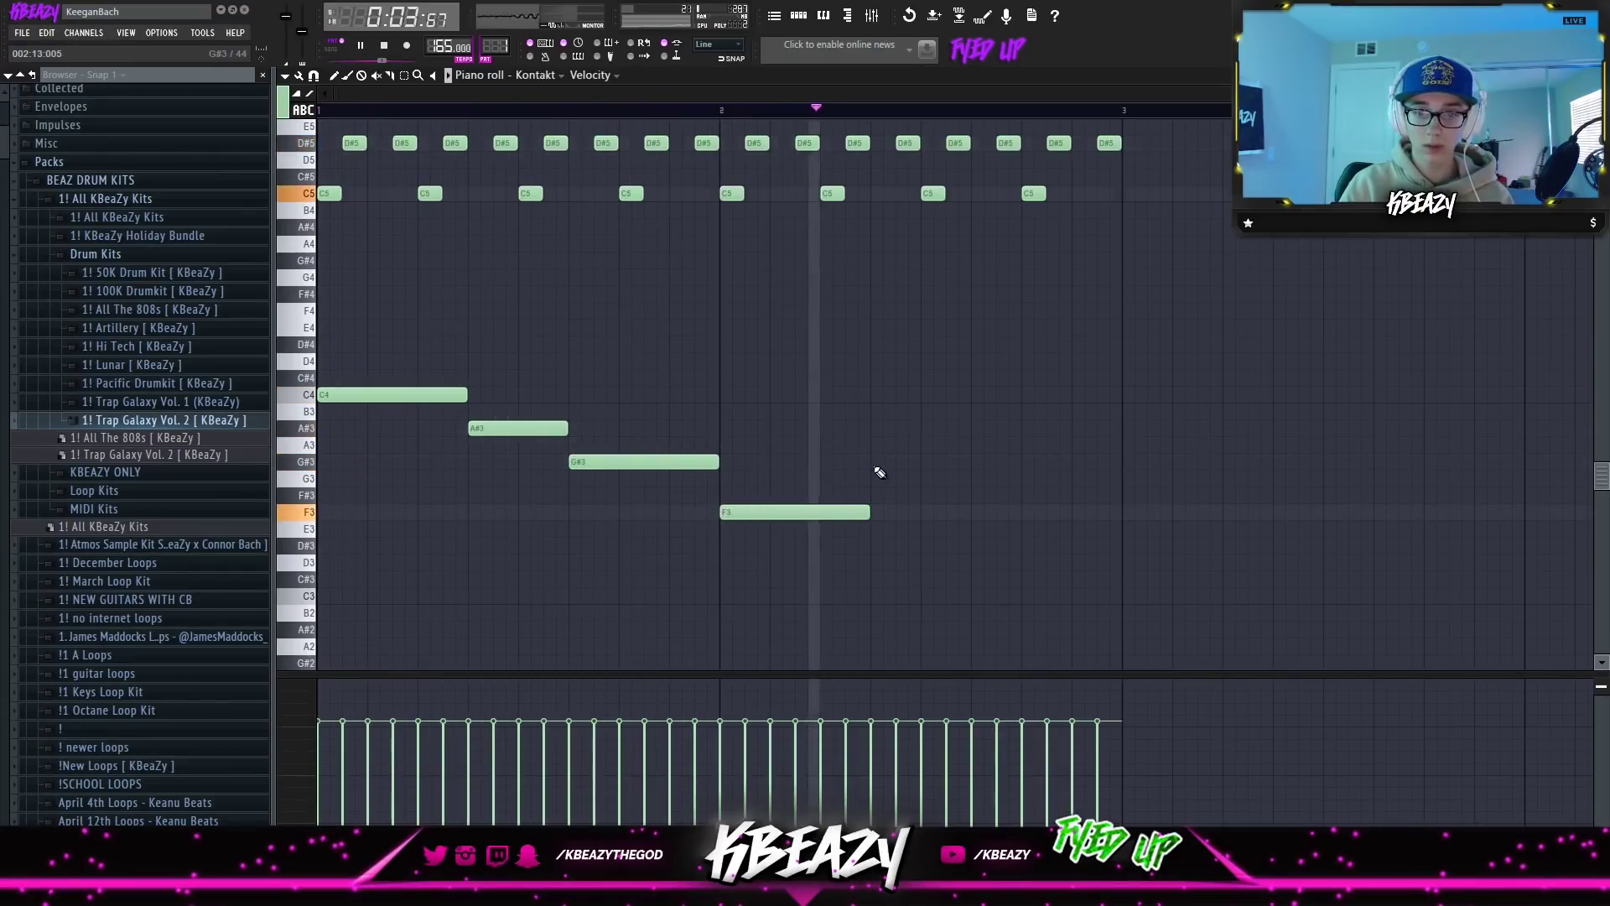
click(879, 462)
click(981, 428)
key(space)
drag(1020, 479, 970, 466)
drag(1089, 429, 1085, 557)
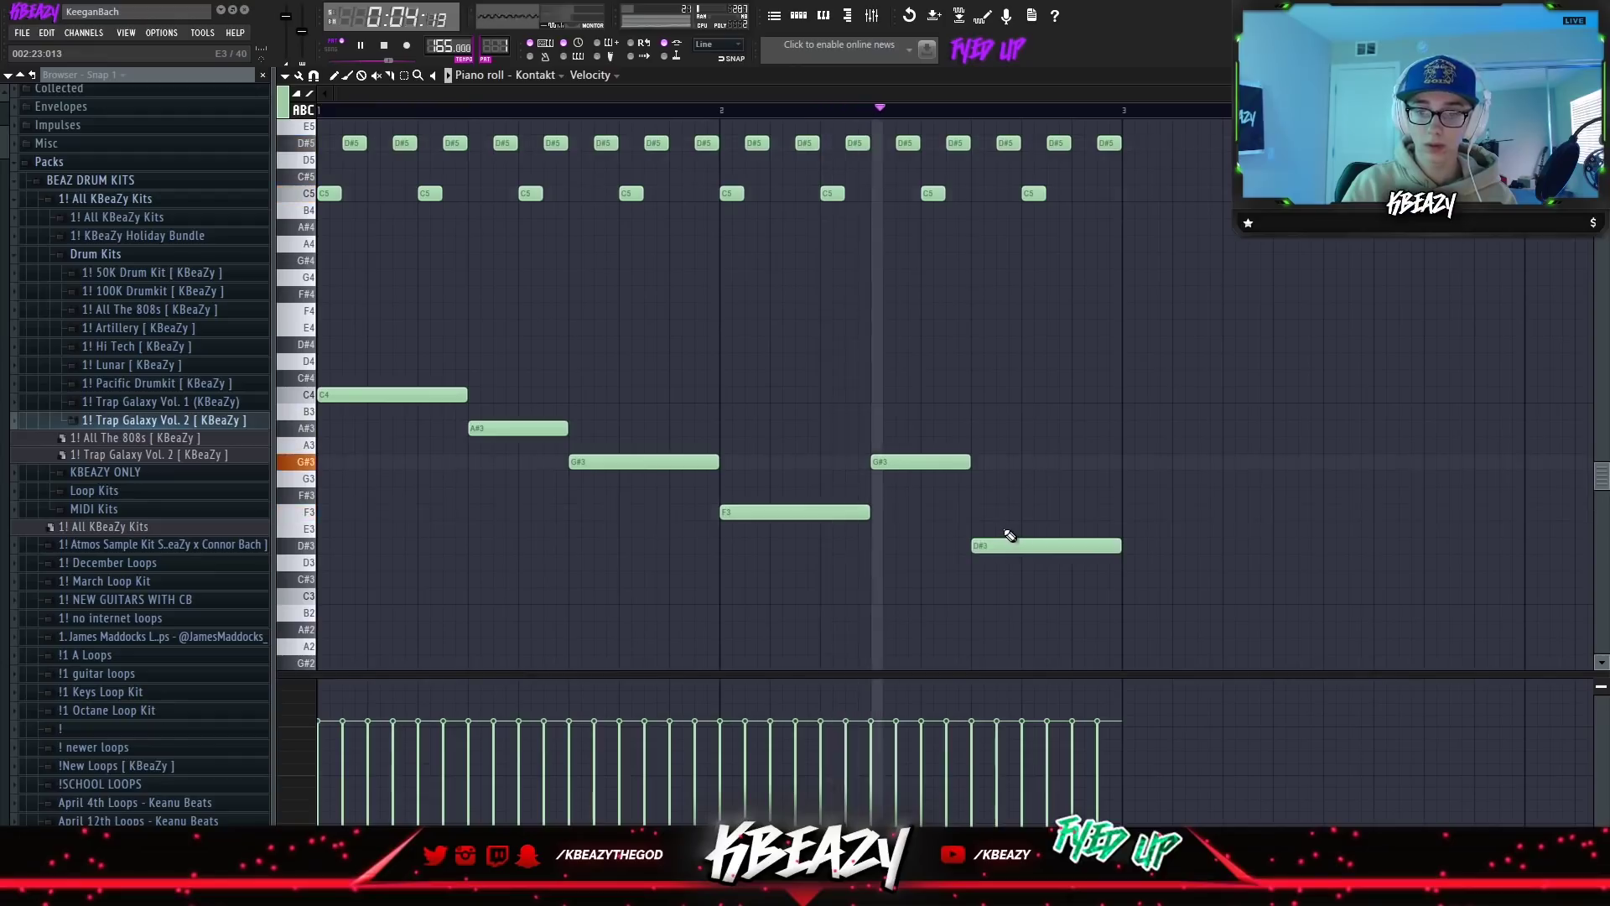
key(space)
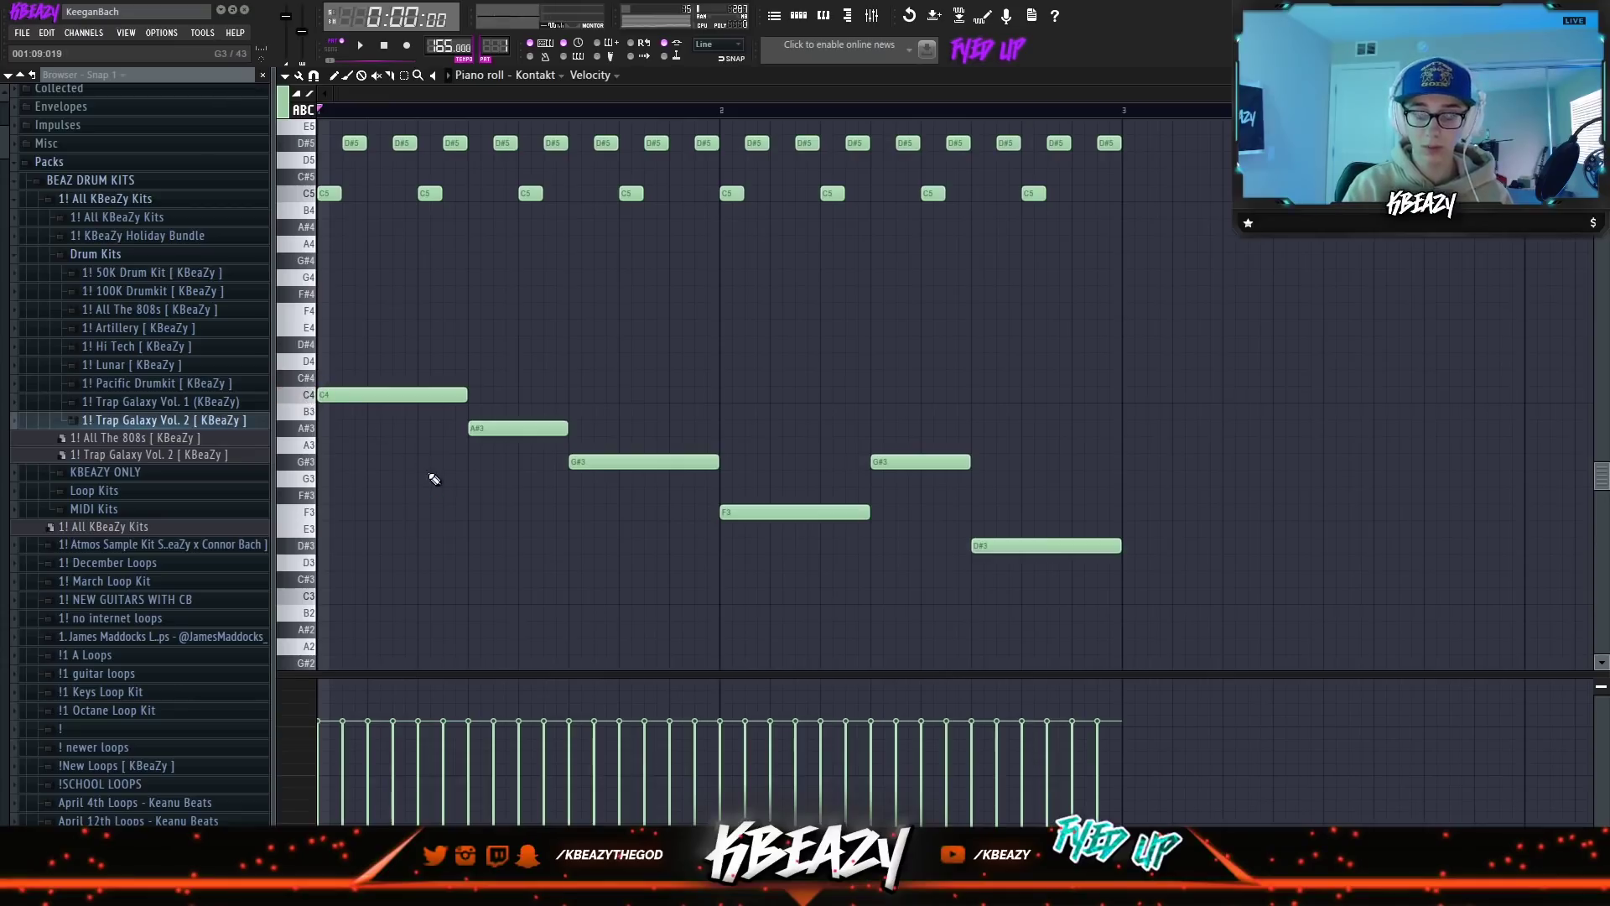
Transpose all arpeggio and bass notes up seven semitones, so the first bass note becomes G4.
key(shift+Up)
key(shift+Up)
key(shift+Up)
key(shift+Up)
key(shift+Up)
key(shift+Up)
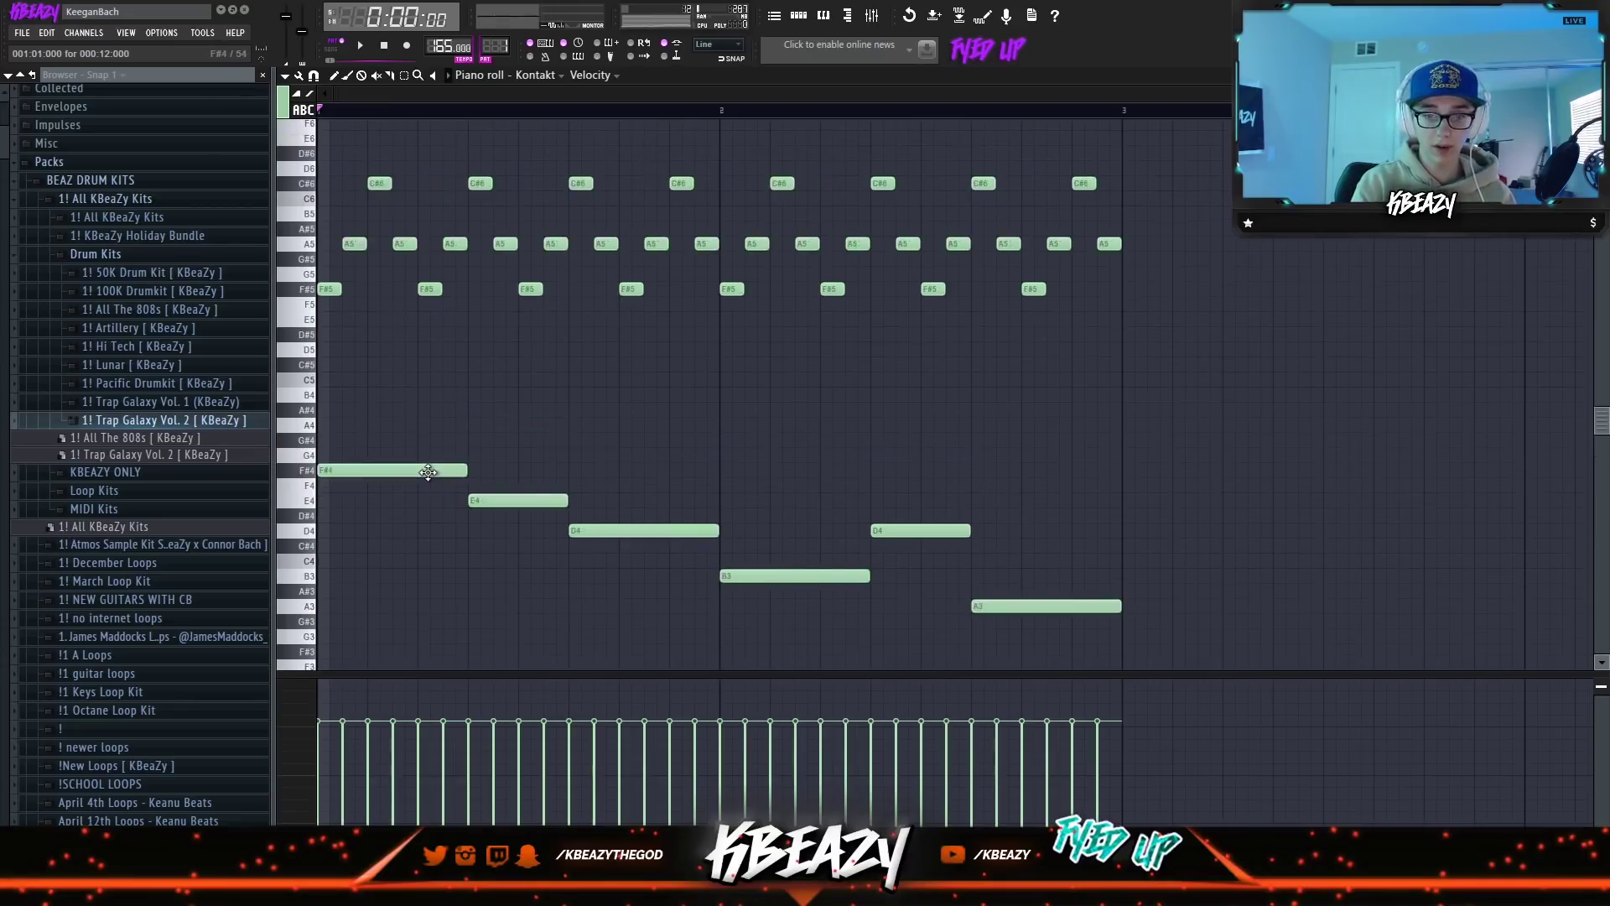
key(shift+Up)
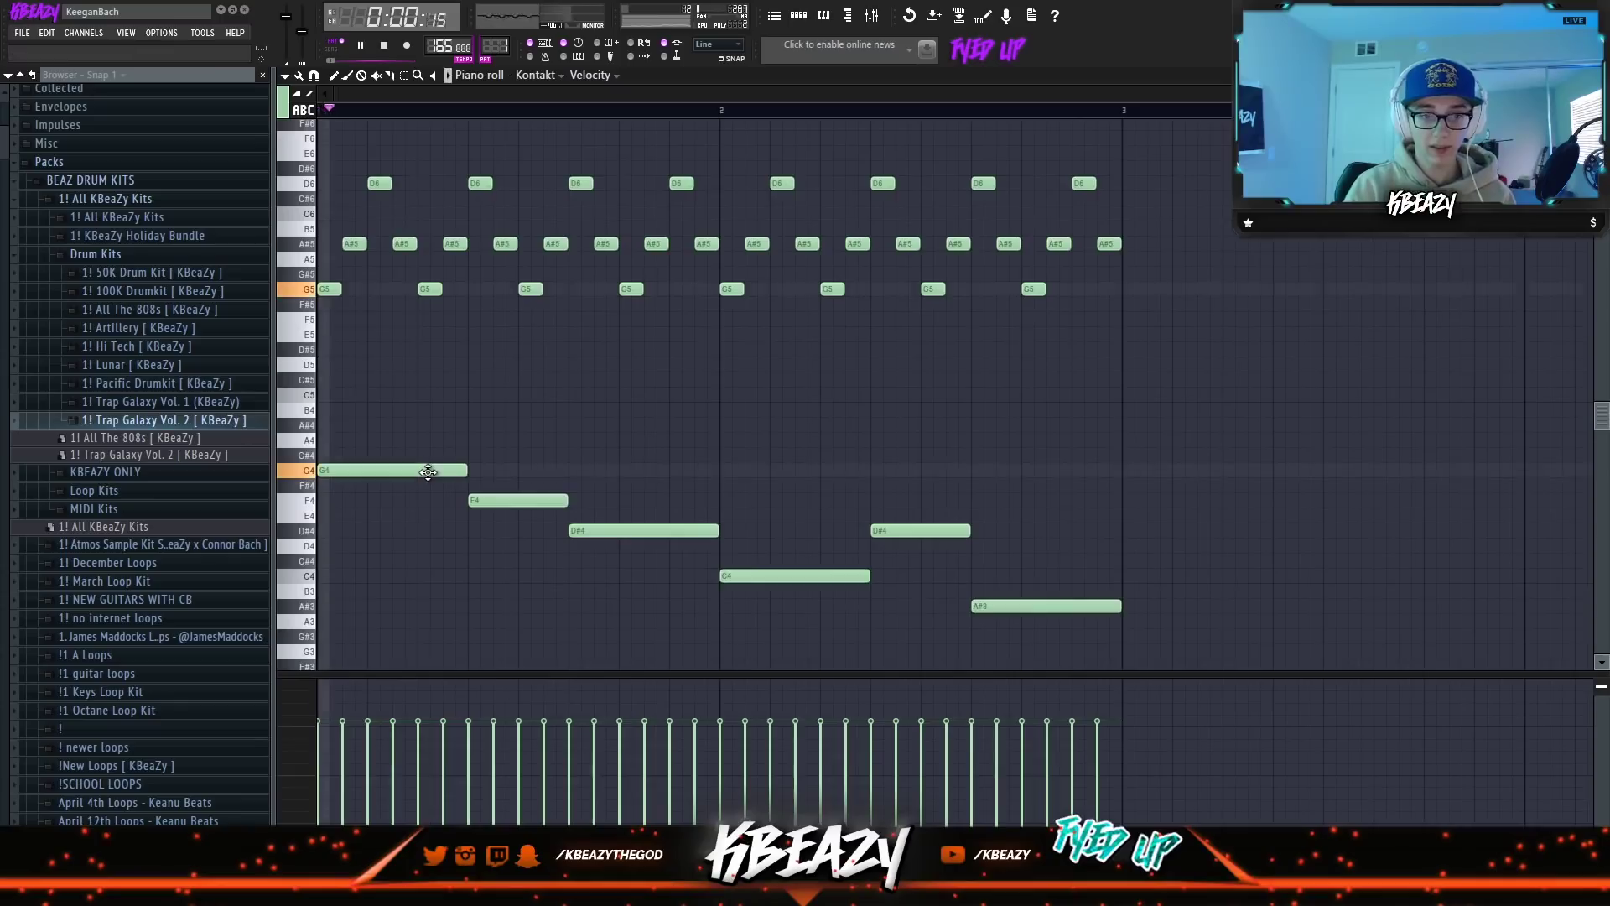
View the Shanghai Babypiano Low+Wide patch in Kontakt #2 and switch the piano roll to that channel.
key(F6)
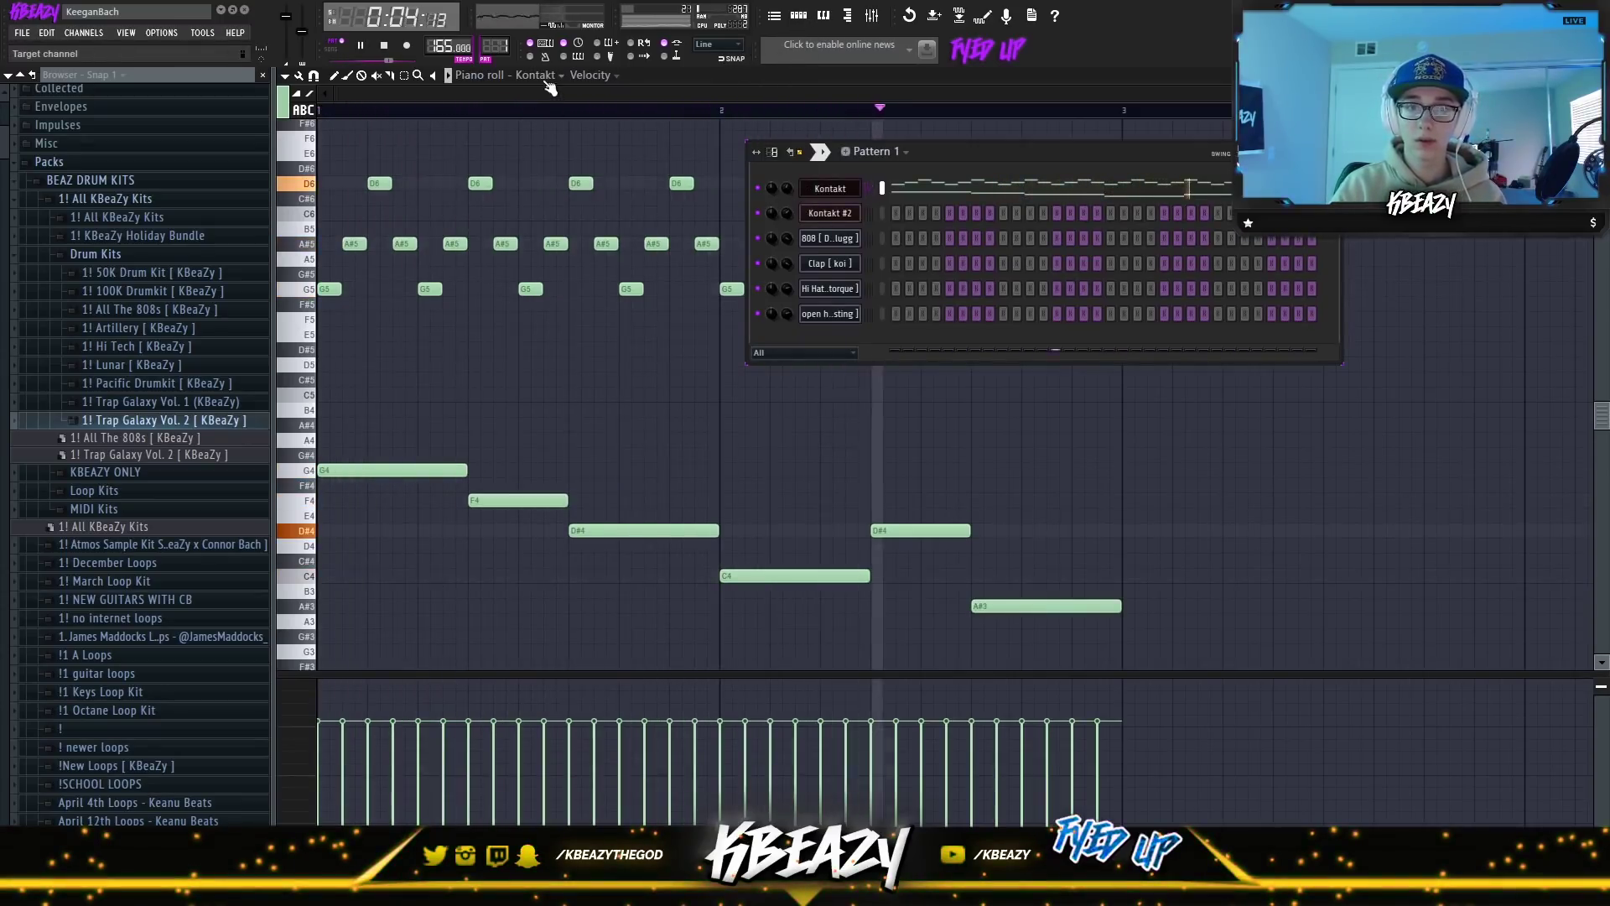
key(space)
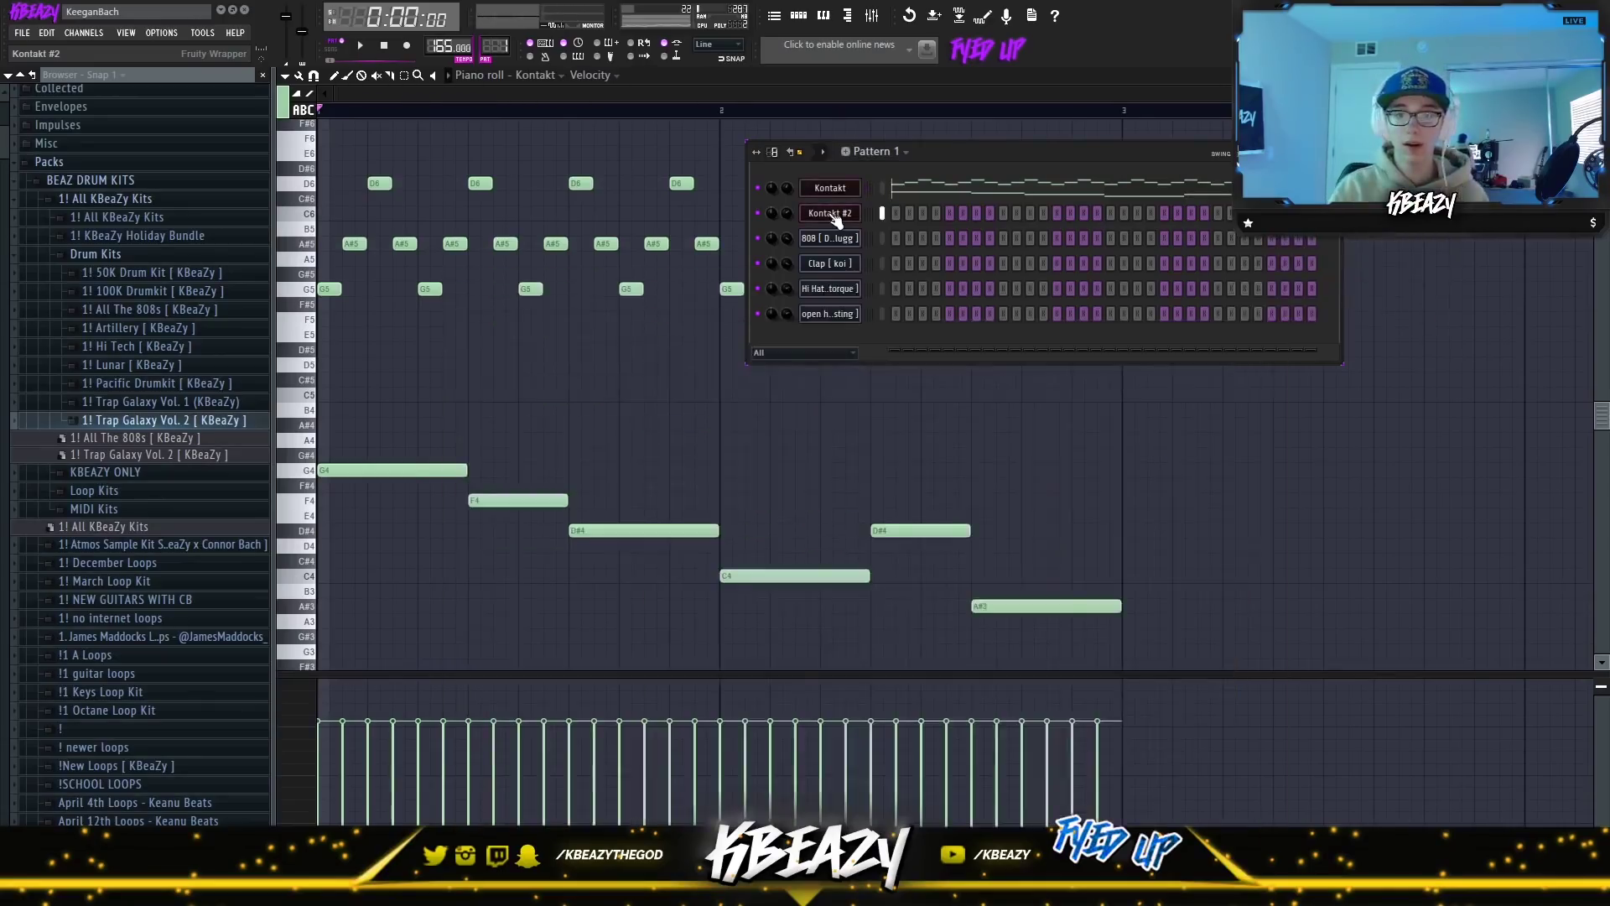
click(830, 214)
scroll(805, 512, down, 2)
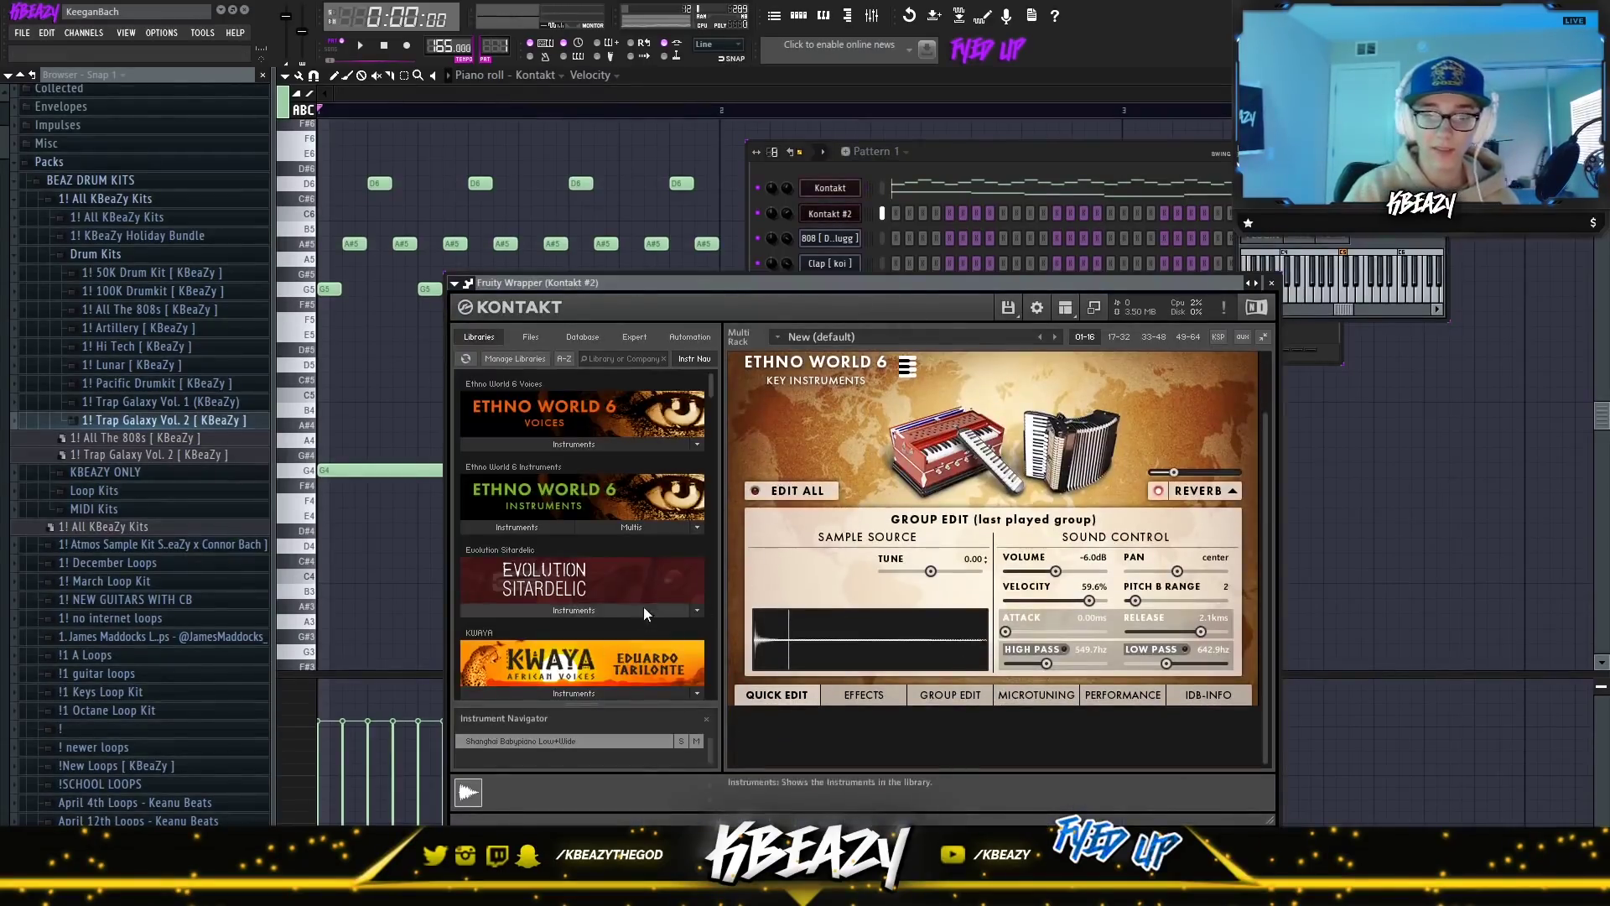
scroll(941, 508, up, 2)
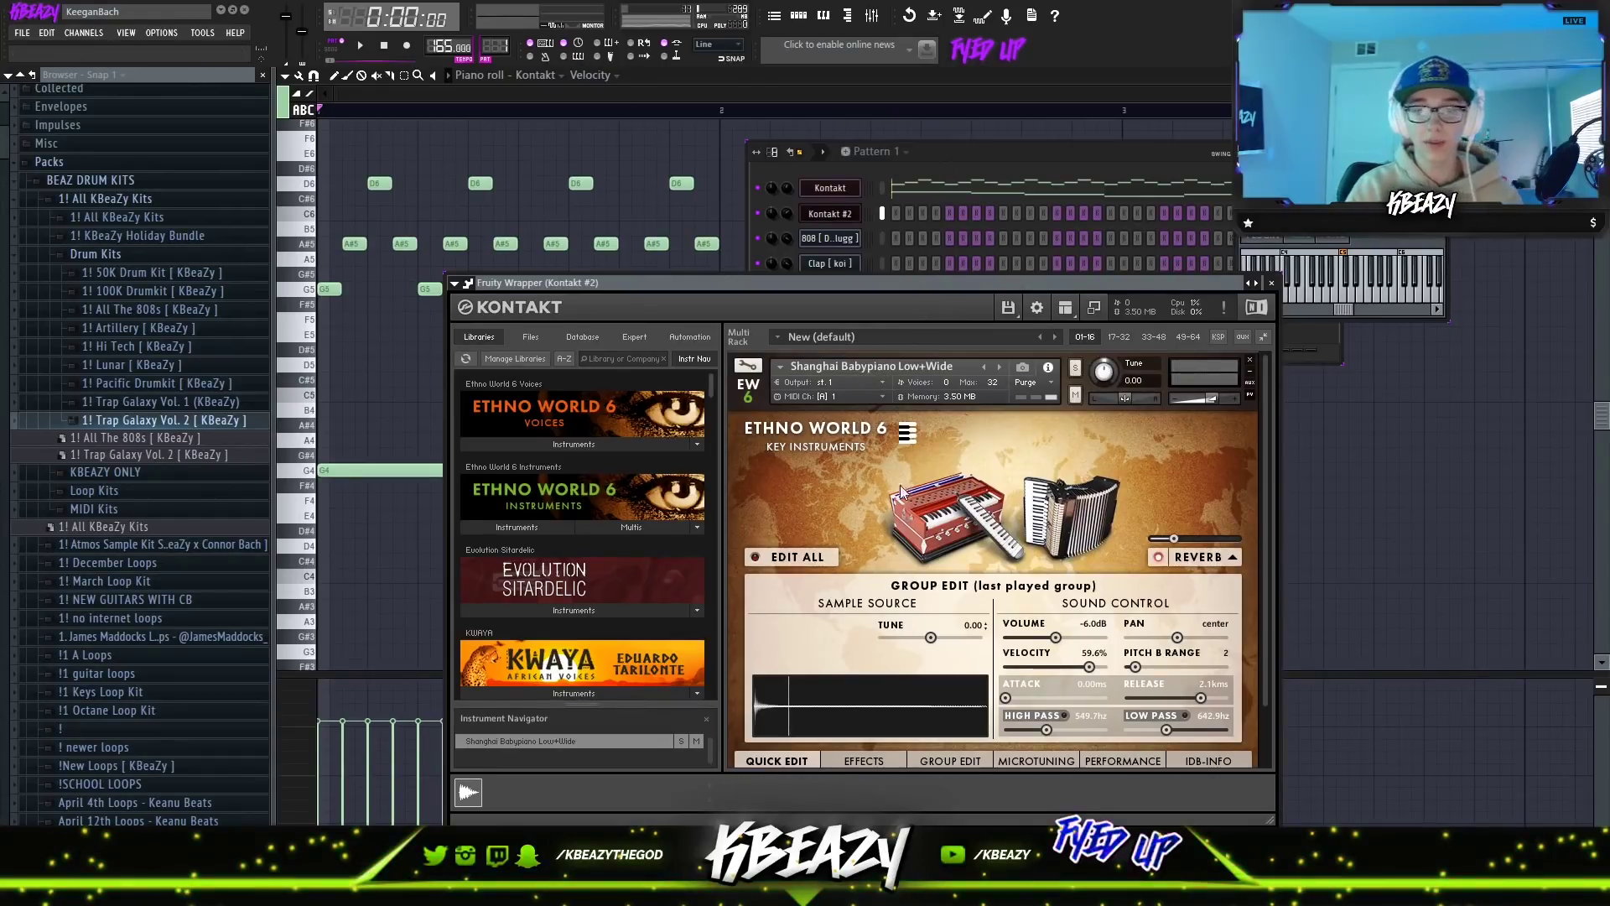
click(557, 74)
click(561, 124)
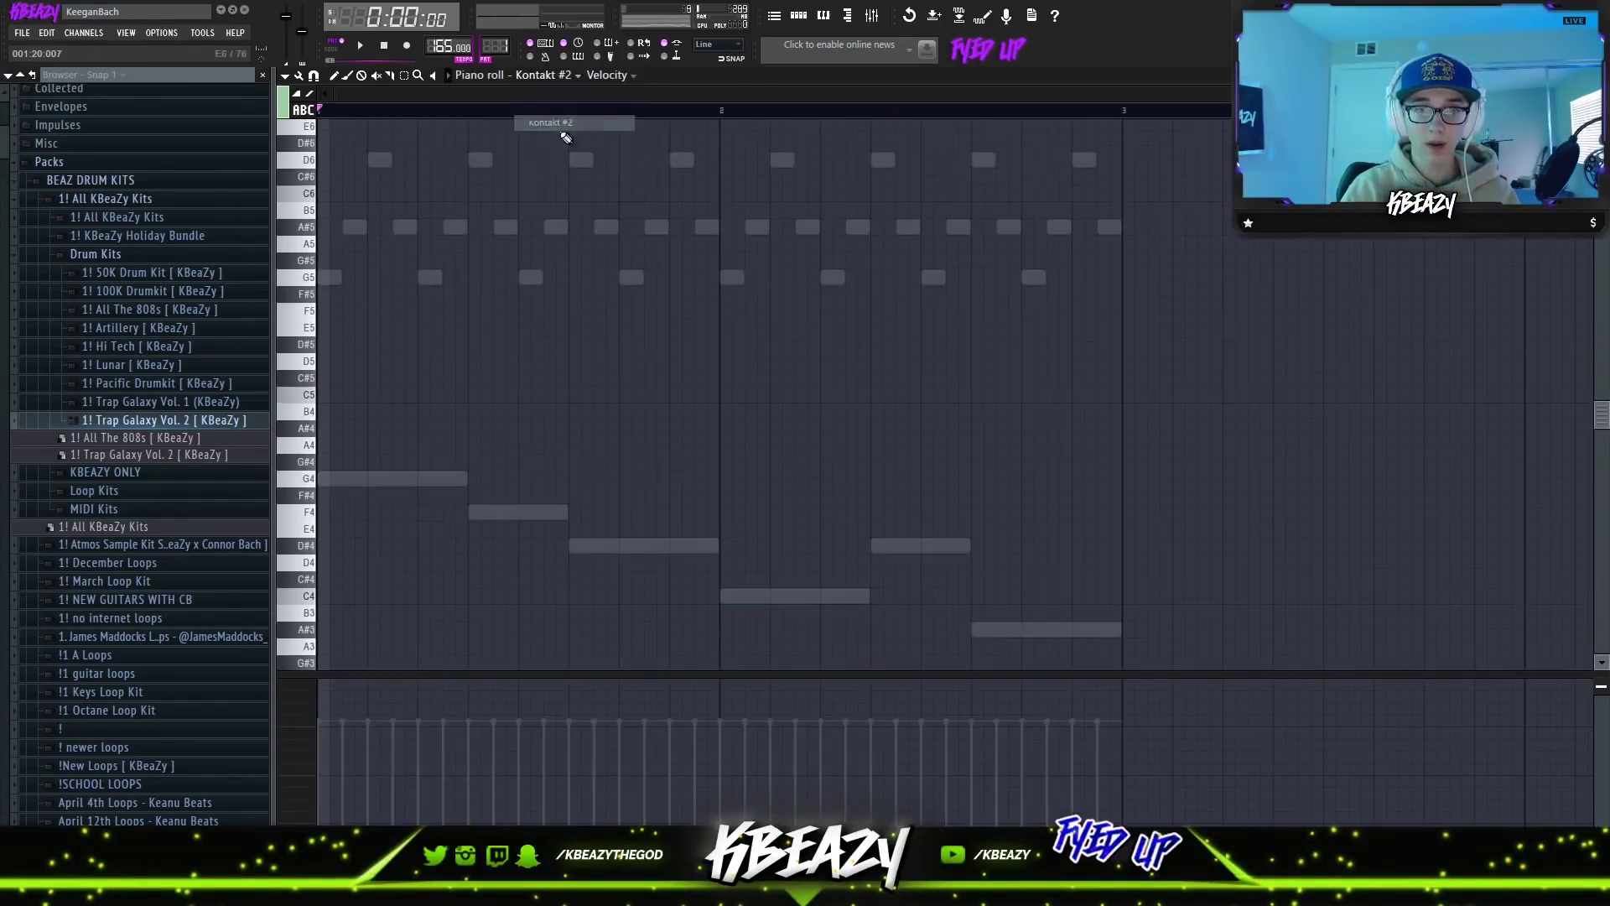
Build a 12-step three-note chord at the start of bar one and raise it an octave to G5, A#5 and D6.
click(327, 478)
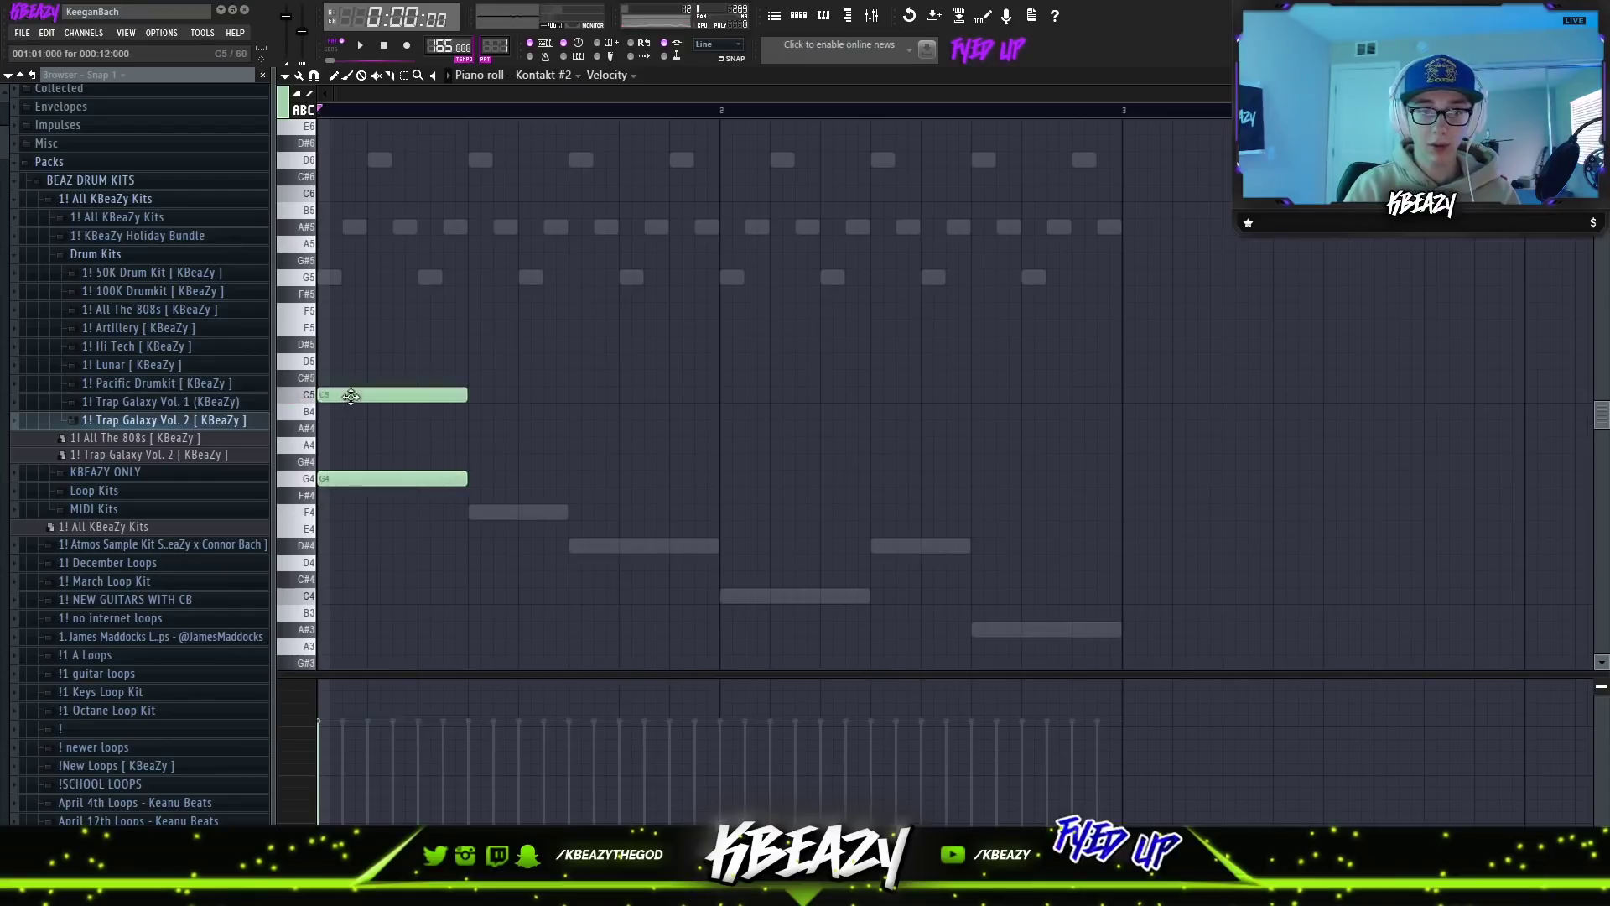
click(341, 427)
drag(326, 348, 325, 367)
key(ctrl+Up)
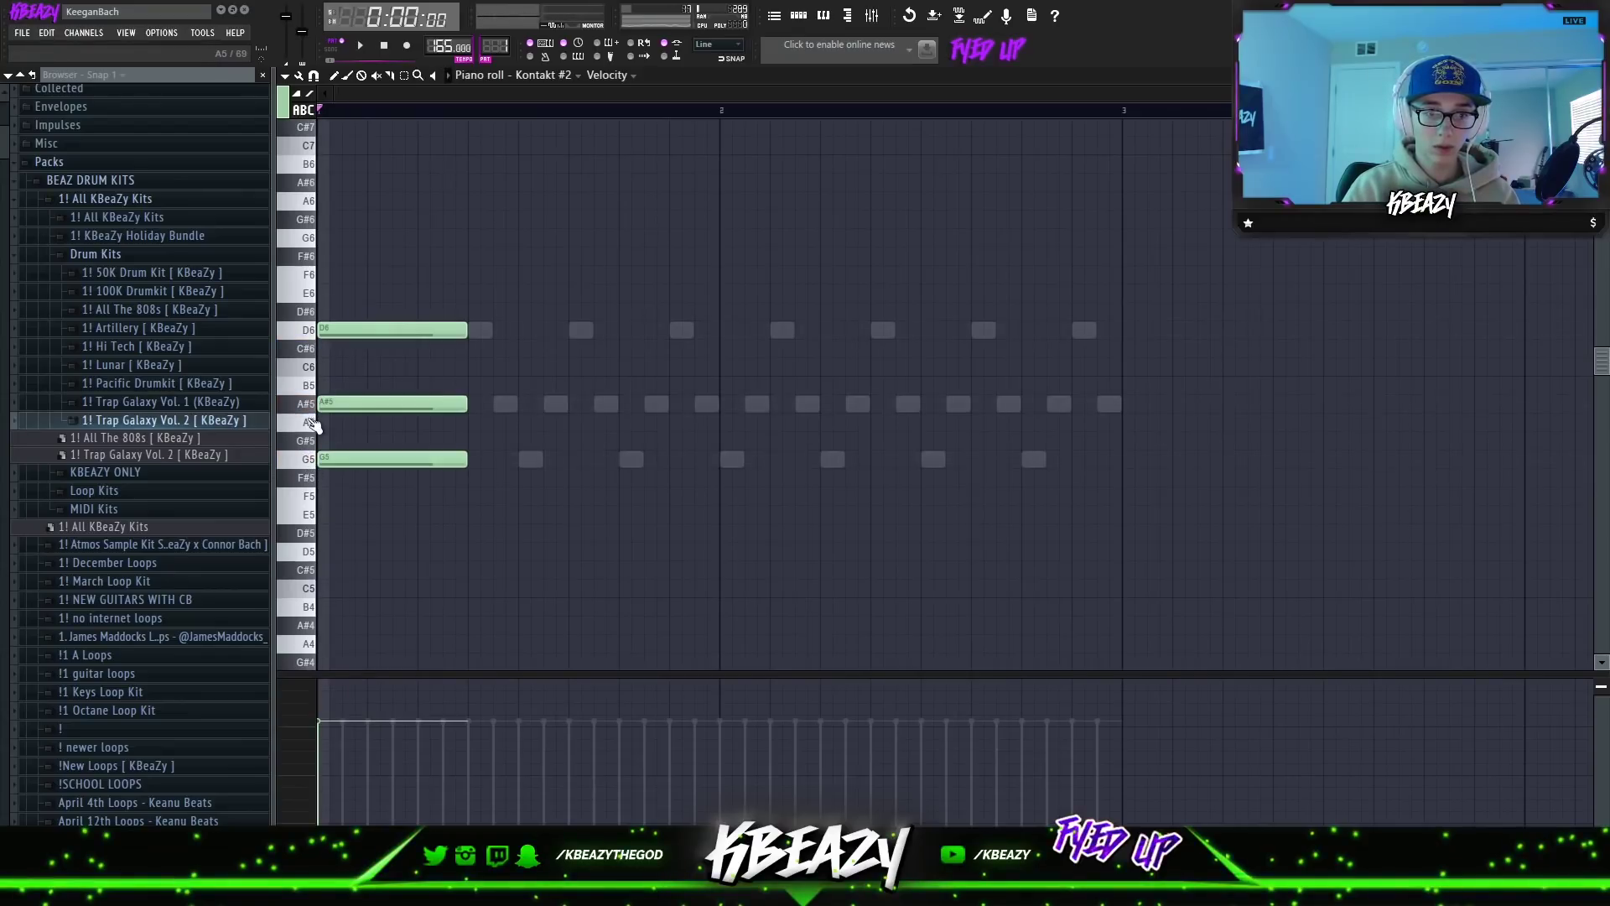
Add a second chord of F5, A5 and C6 after the first and shorten it to 8 steps.
click(466, 496)
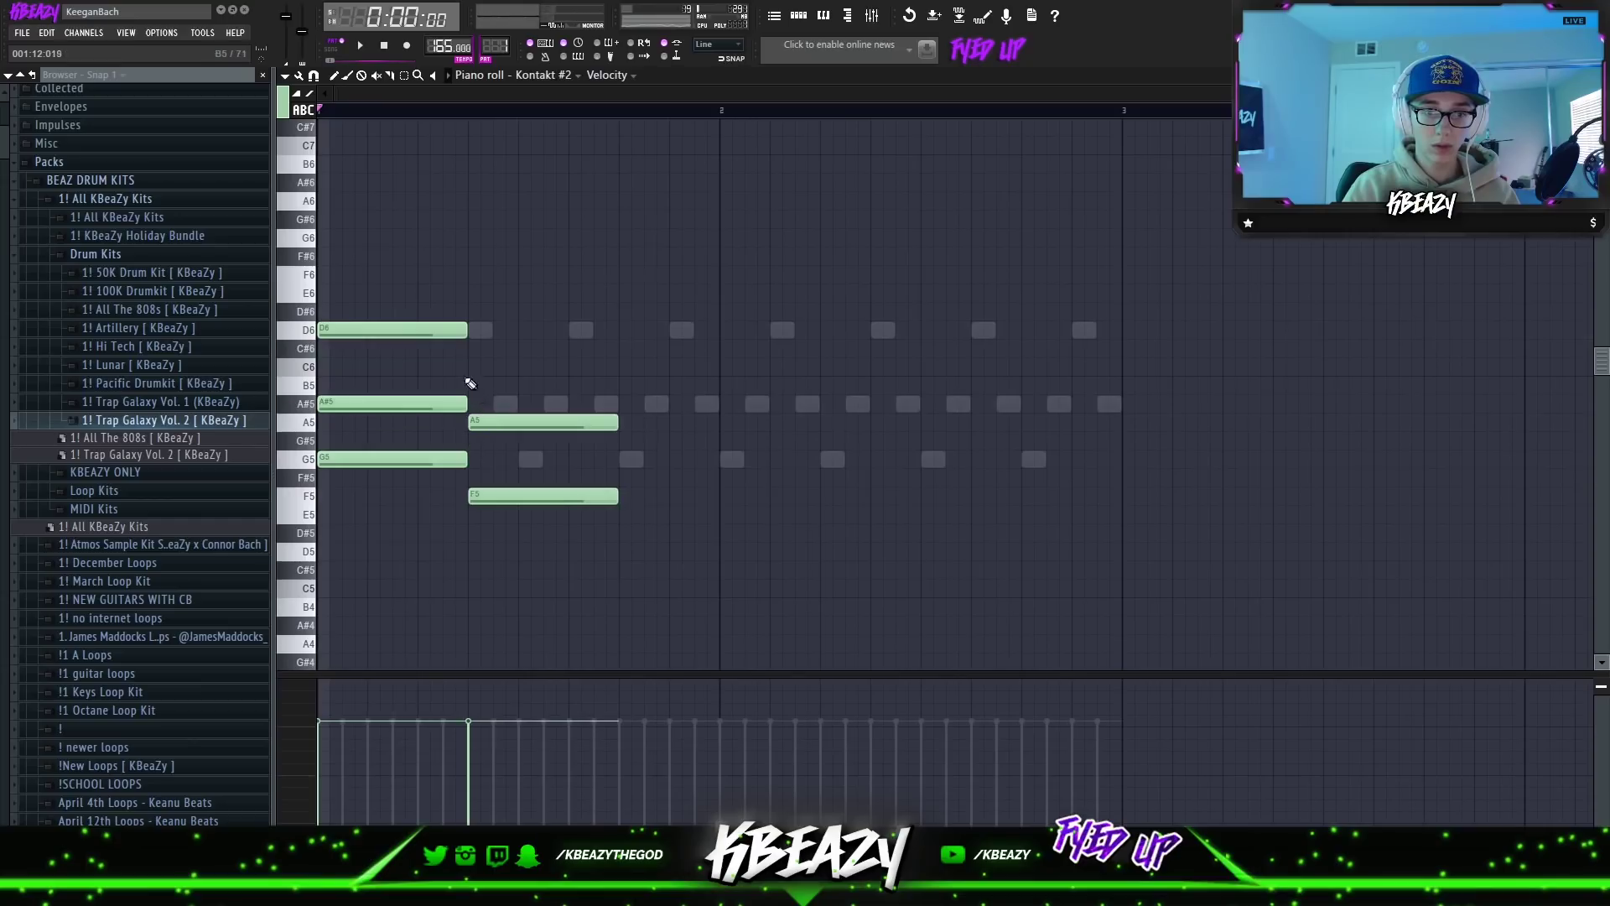
scroll(620, 490, down, 2)
drag(623, 422, 569, 262)
key(space)
ctrl+click(652, 312)
scroll(620, 335, down, 1)
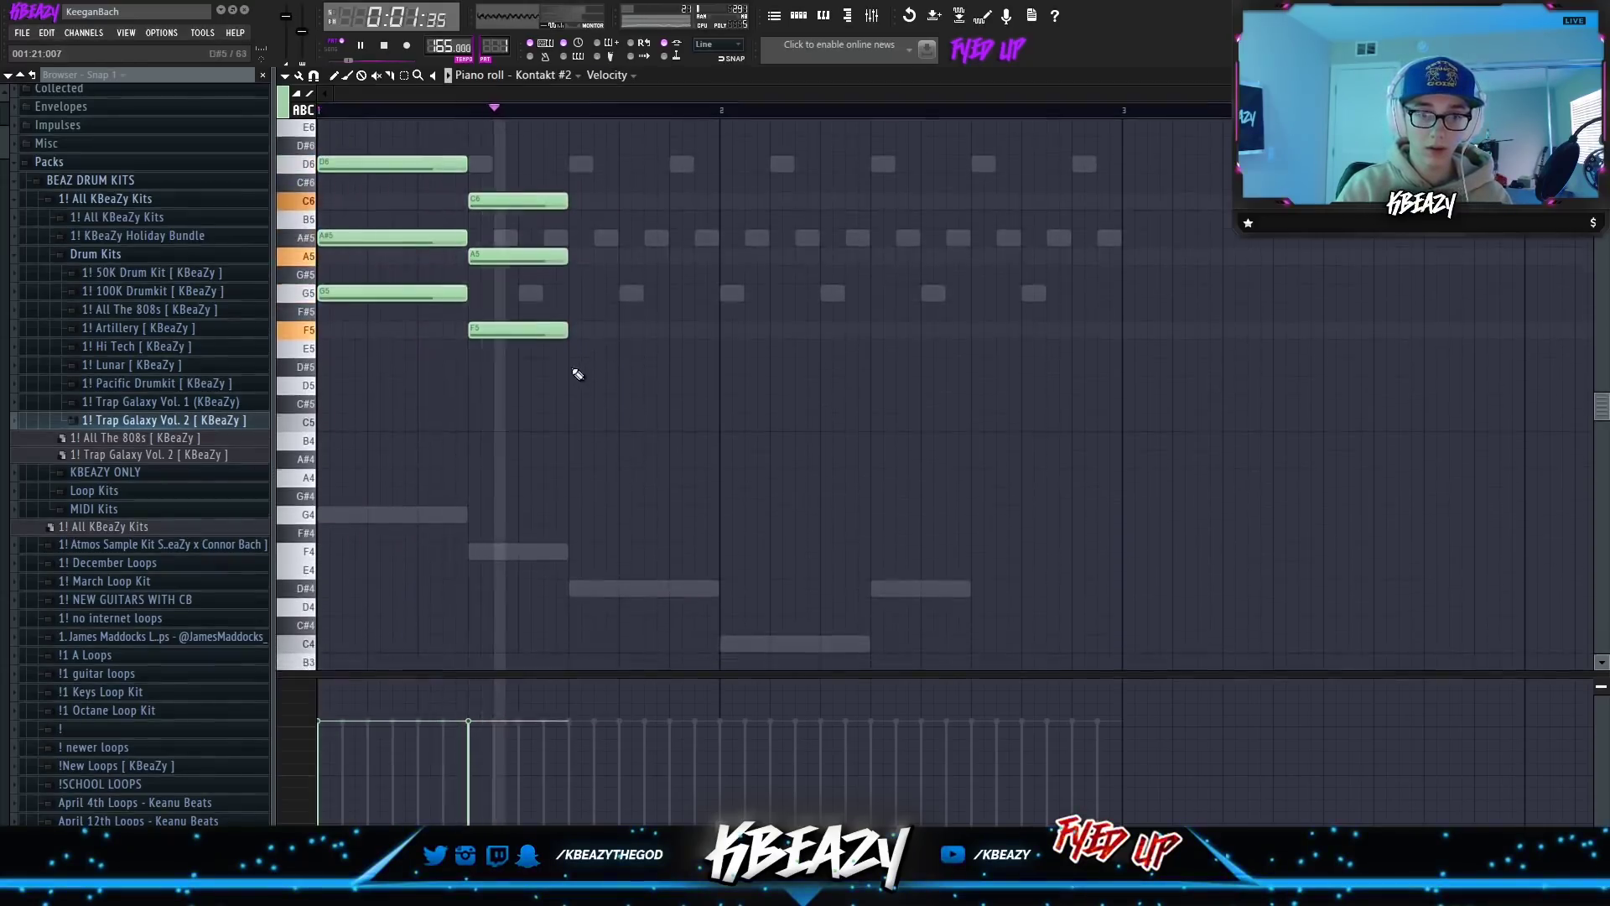
Add a third chord of D#5, G5 and A#5, extended to the end of bar one.
key(space)
click(569, 369)
mouse_move(588, 369)
mouse_down()
mouse_move(600, 602)
mouse_move(579, 356)
mouse_up()
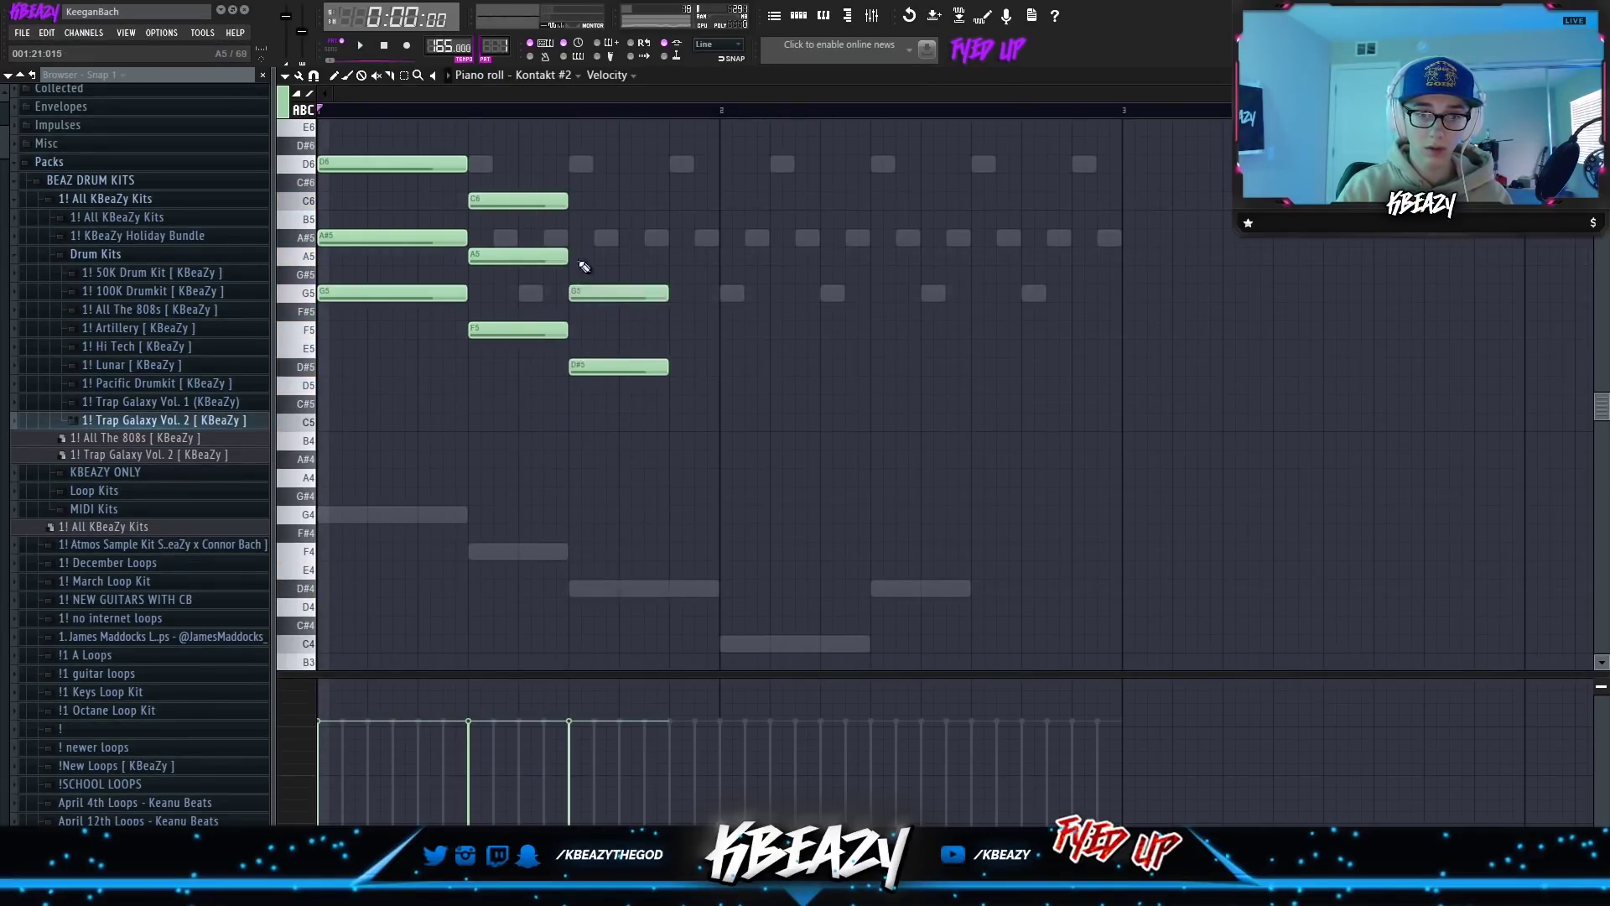
key(space)
drag(625, 413, 718, 238)
Add a 12-step fourth chord of C5, D#5 and G5 at the start of bar two.
click(751, 367)
click(746, 403)
key(space)
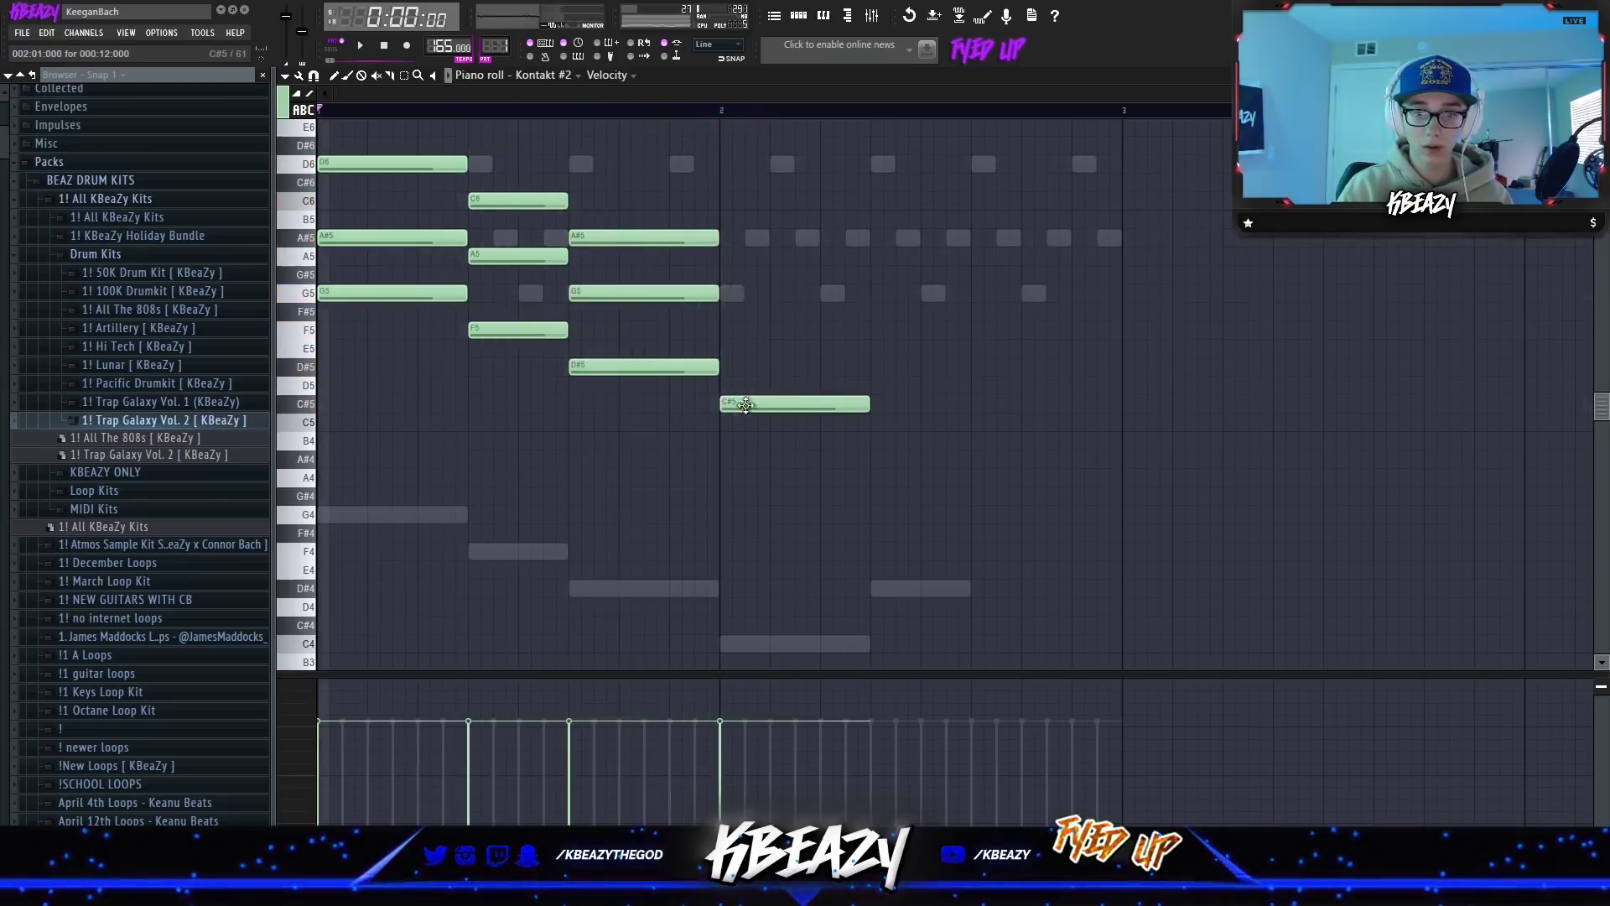
drag(732, 412, 732, 422)
click(723, 331)
drag(723, 331, 746, 366)
scroll(741, 461, down, 4)
scroll(741, 461, up, 4)
key(space)
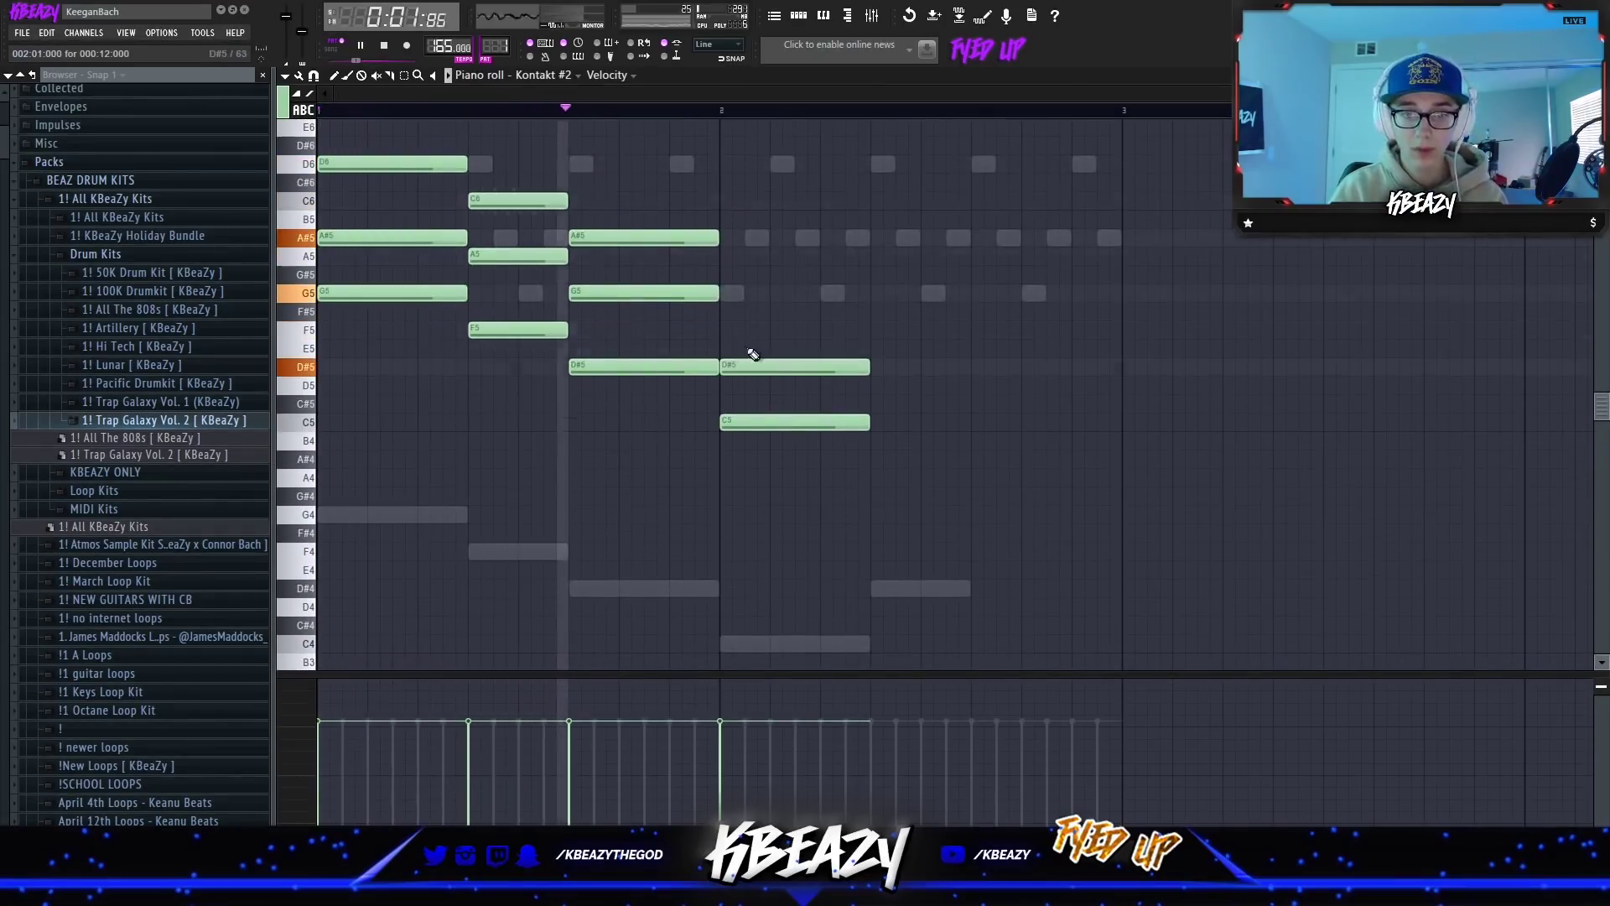
click(738, 292)
drag(788, 291, 776, 292)
key(space)
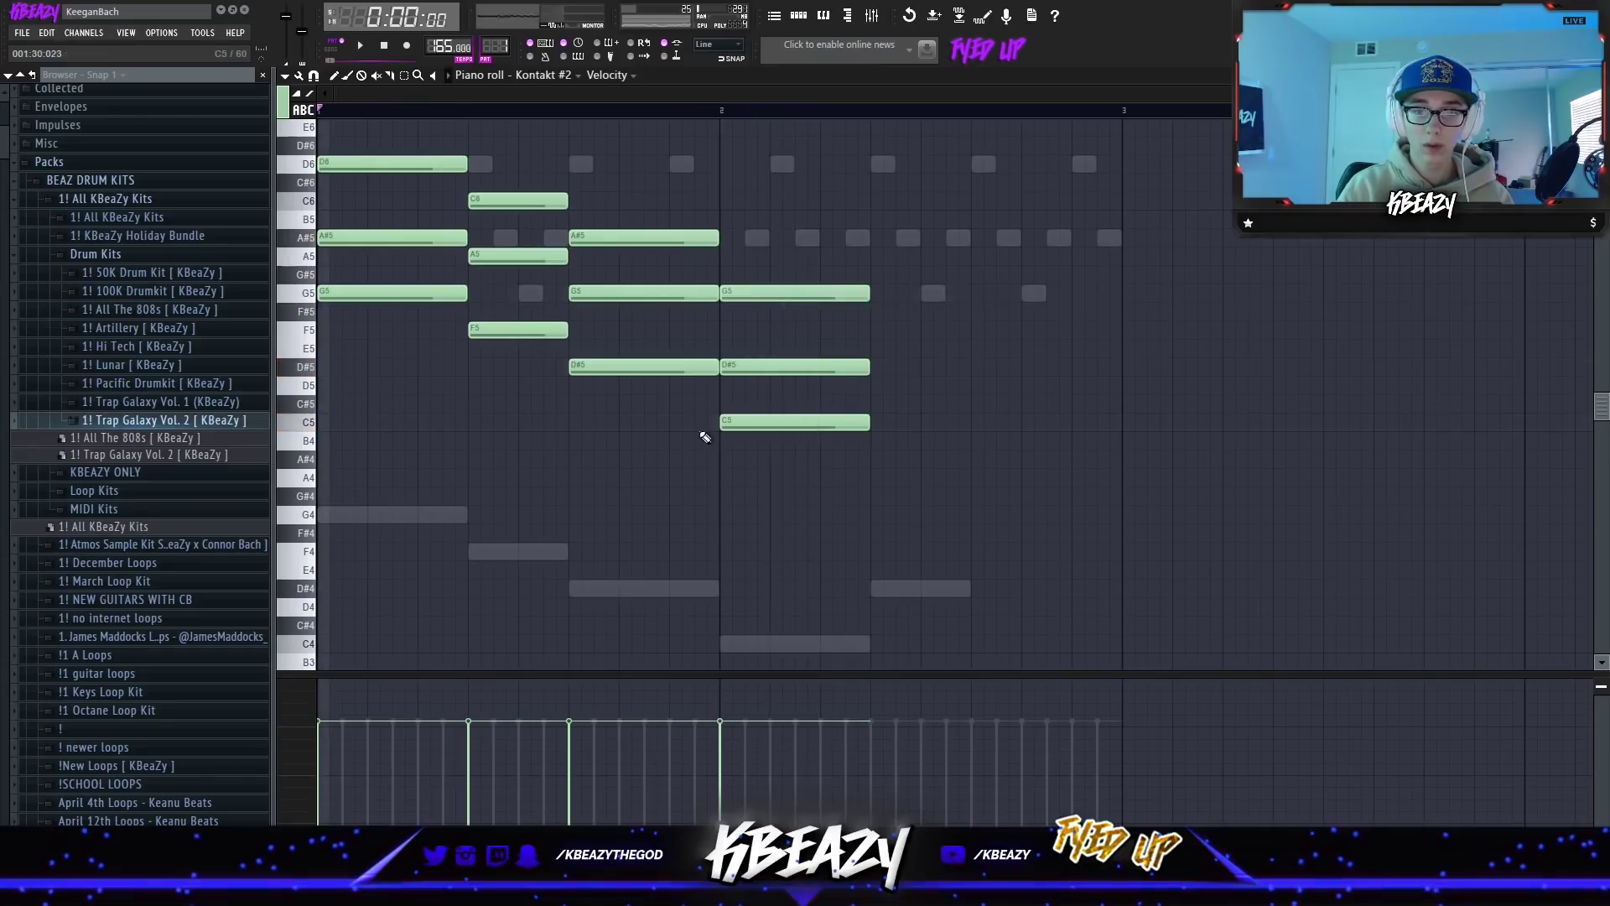
Add a fifth chord of D#5, G5 and A#5 directly after the fourth and shorten it to 8 steps.
click(889, 366)
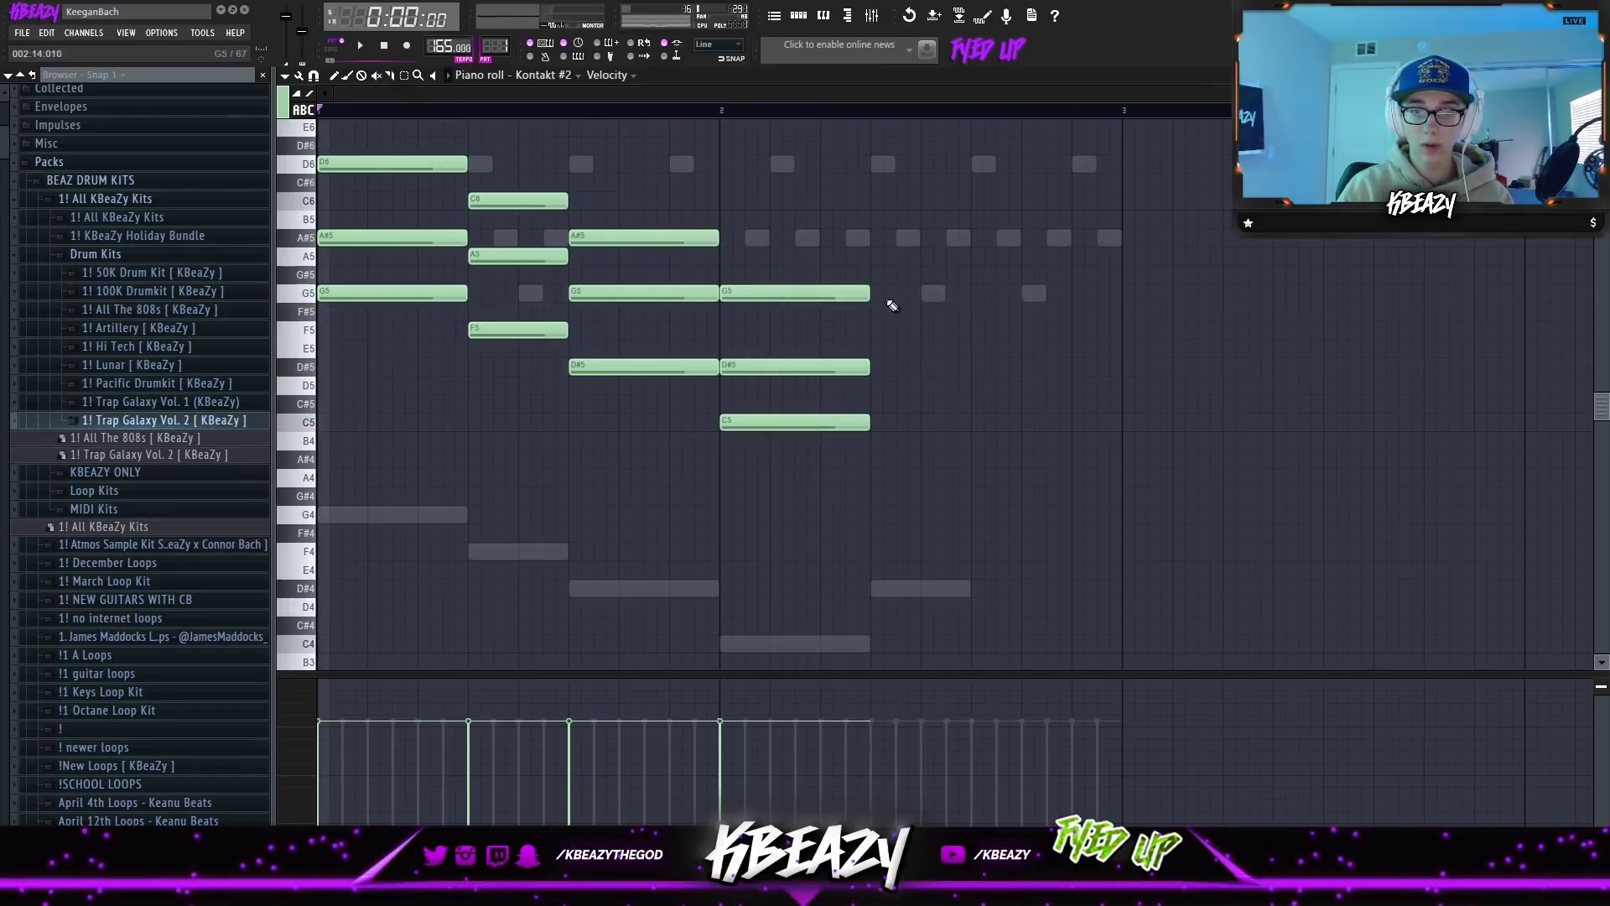
scroll(875, 403, down, 3)
click(886, 420)
right_click(902, 421)
scroll(894, 386, up, 4)
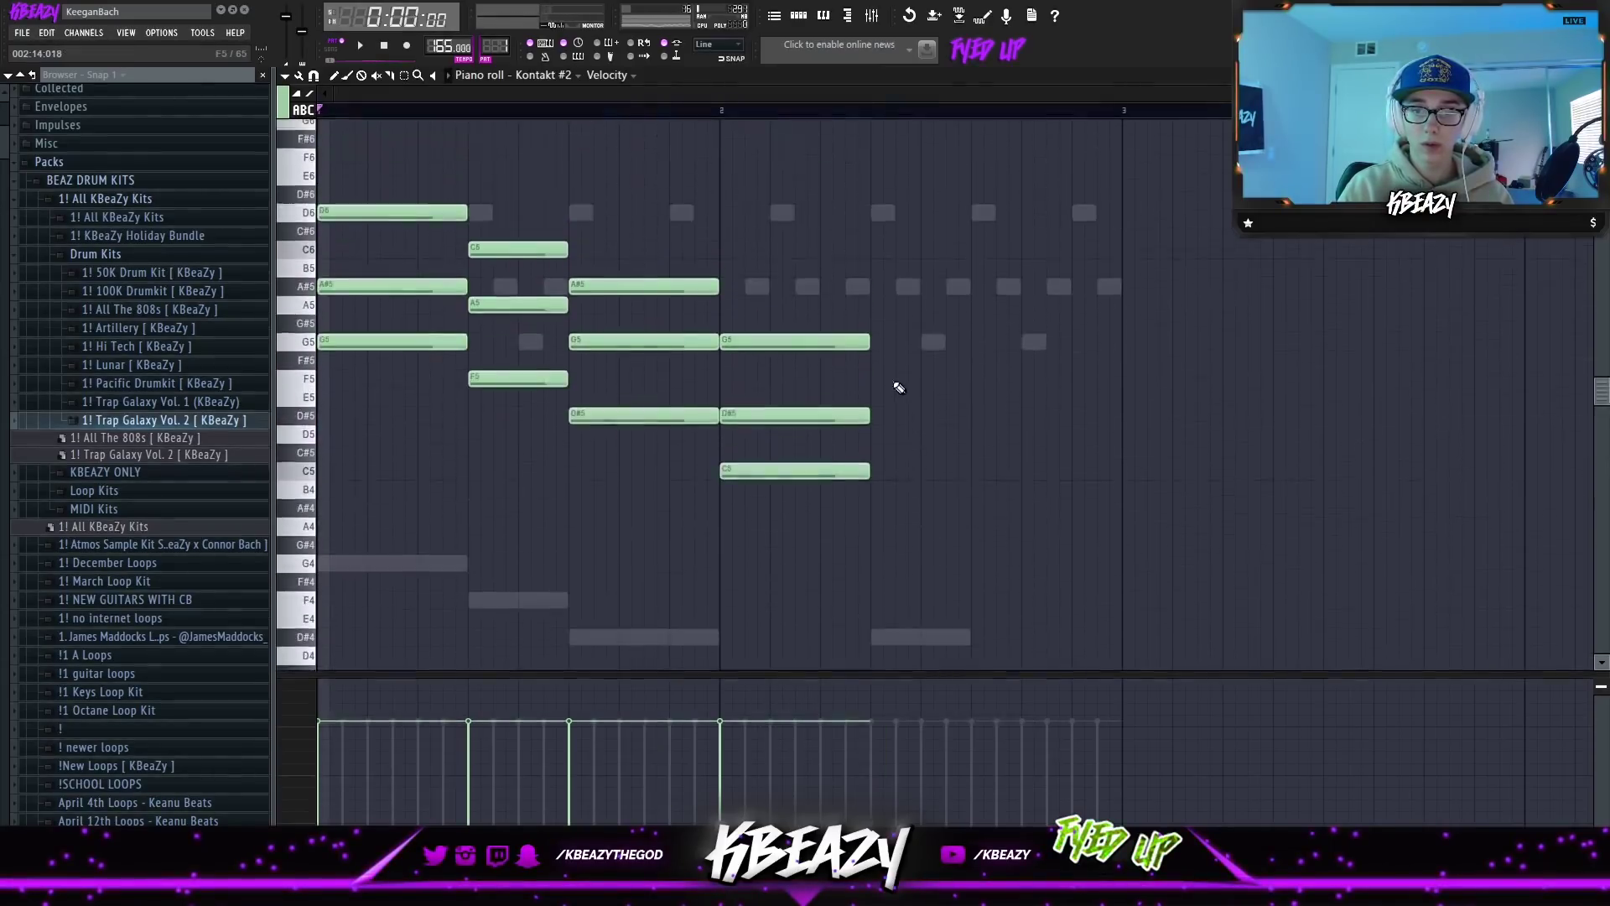
scroll(886, 420, down, 3)
click(887, 368)
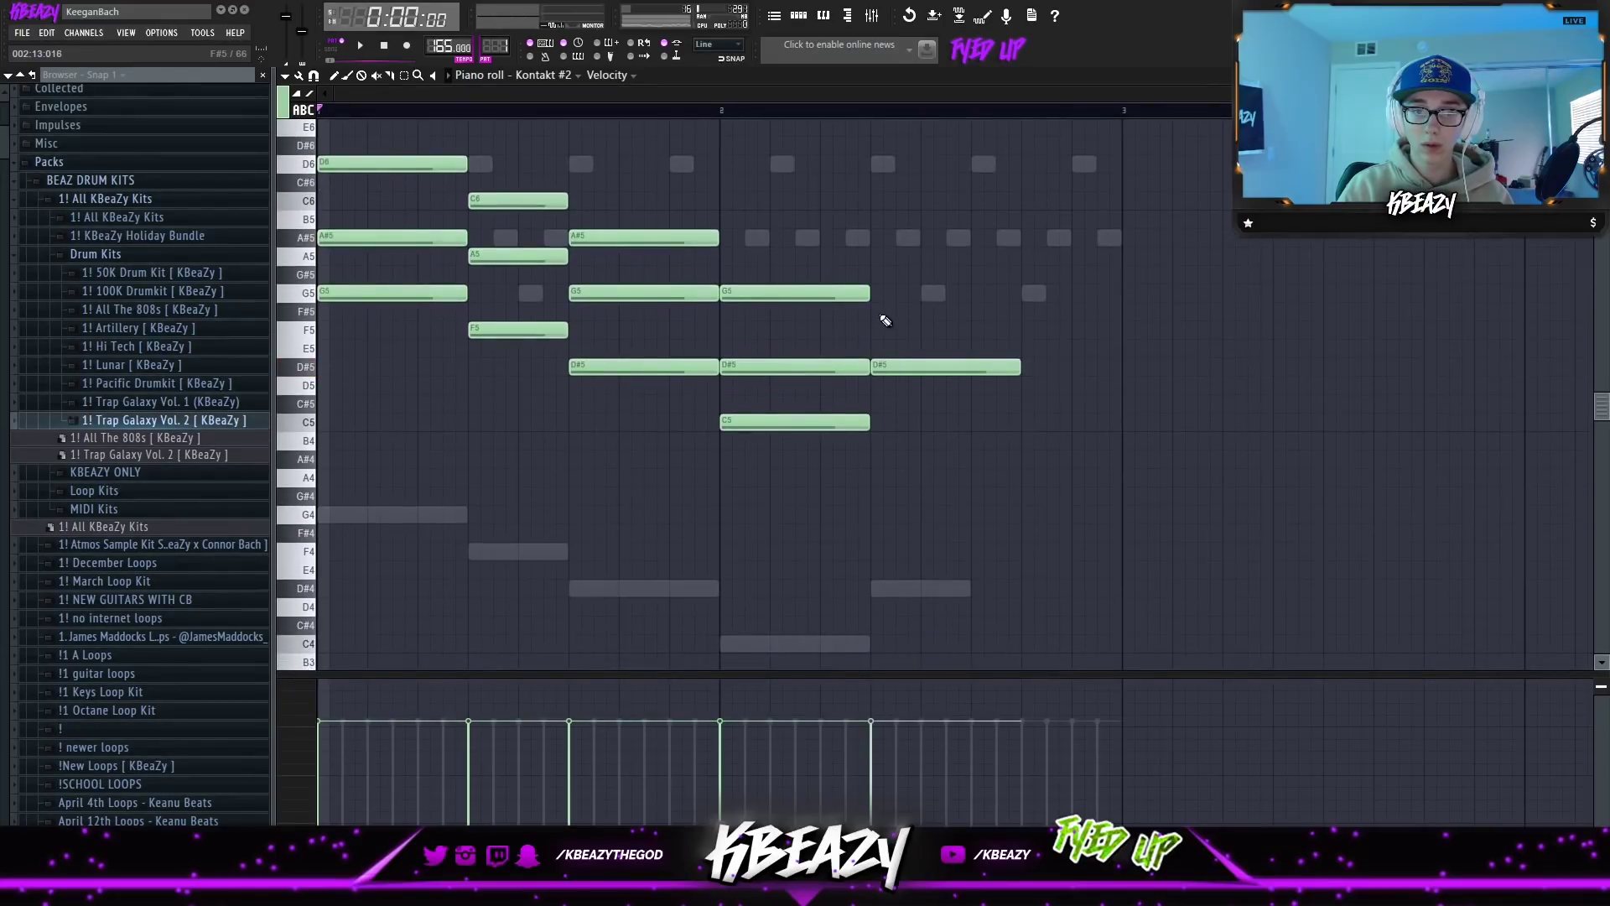
click(887, 237)
key(space)
scroll(916, 324, up, 3)
drag(937, 424, 970, 299)
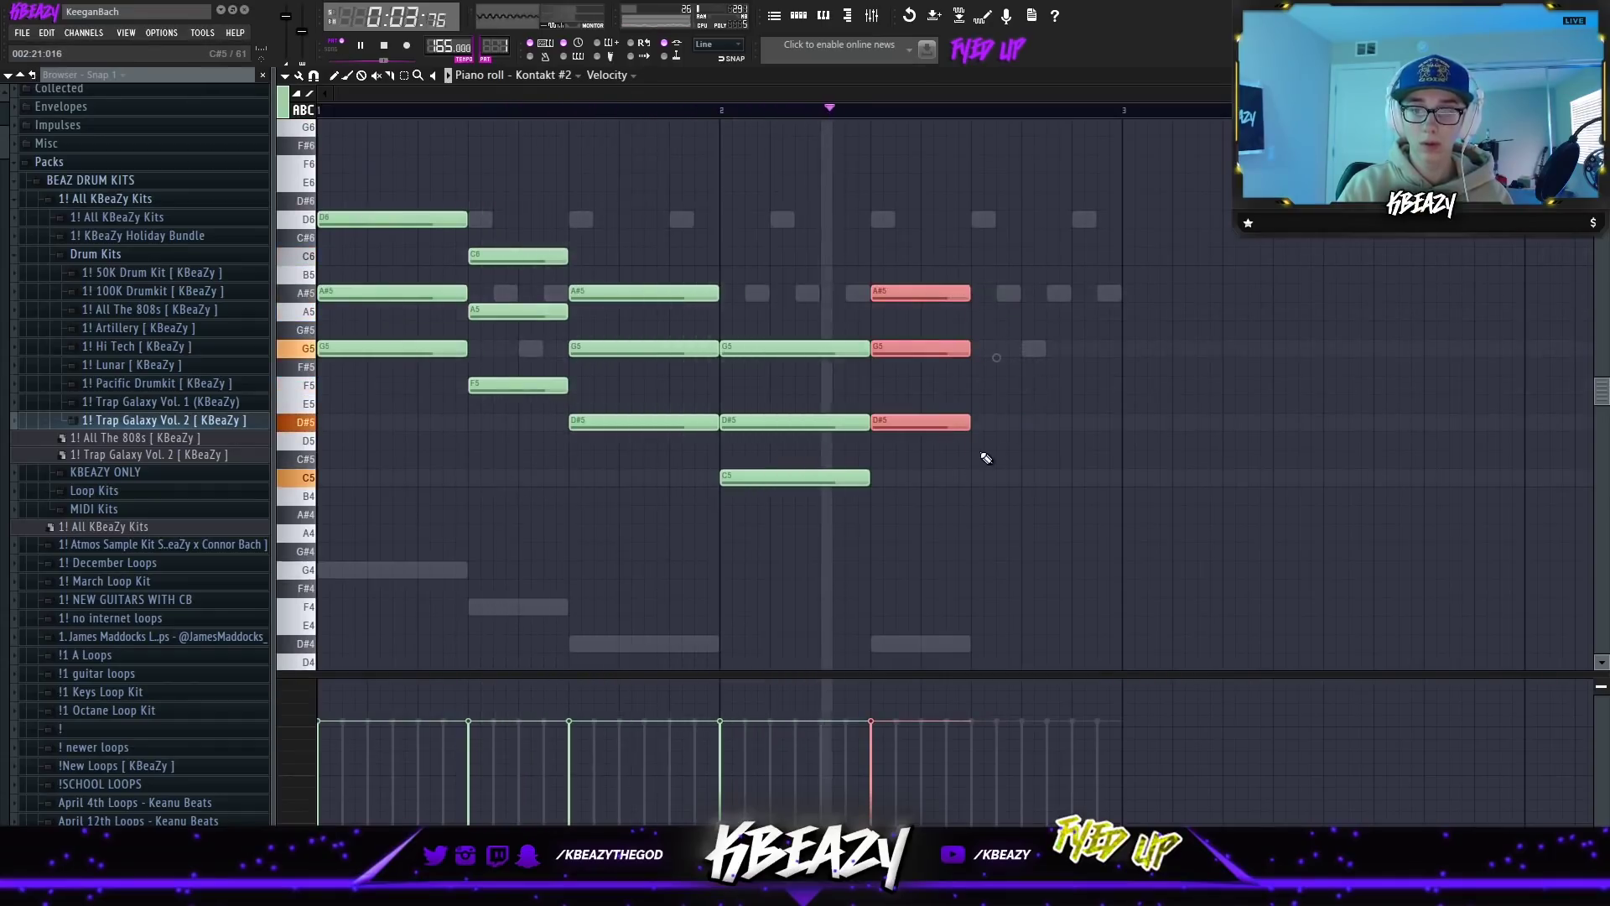
Complete bar two with a 12-step chord of F5, A5 and C6 and play the progression.
scroll(984, 456, down, 2)
ctrl+click(987, 503)
key(space)
right_click(979, 628)
scroll(981, 564, up, 3)
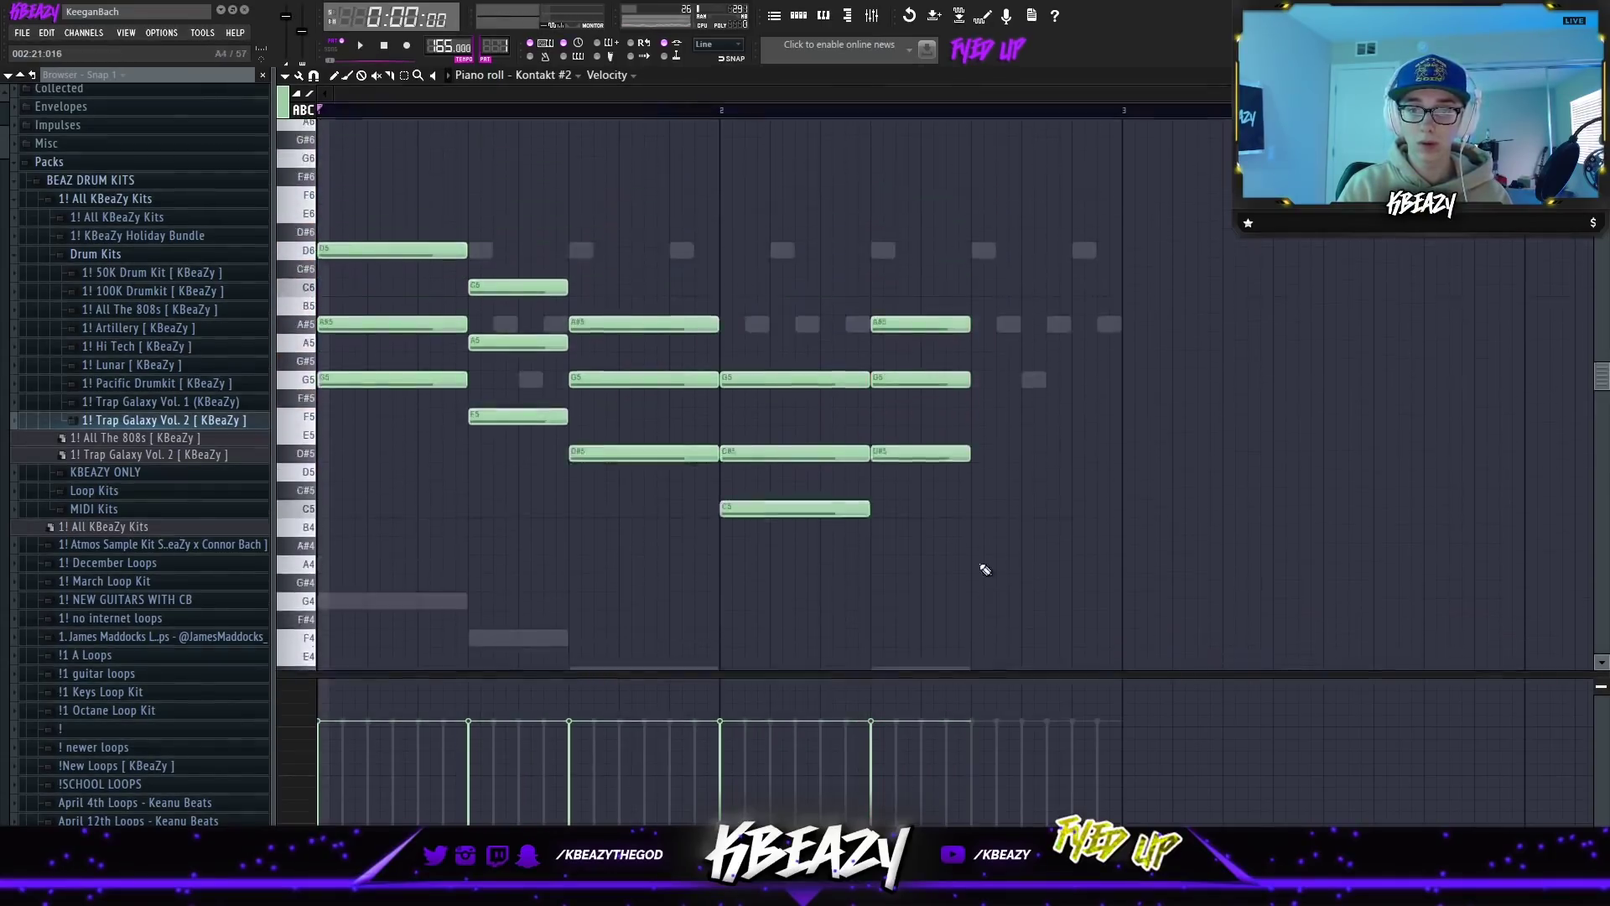
key(space)
mouse_move(546, 485)
mouse_down()
mouse_move(522, 304)
mouse_move(1051, 328)
mouse_move(1012, 295)
mouse_move(1118, 315)
mouse_up()
ctrl+click(889, 234)
key(space)
Switch the piano roll to the first Kontakt channel and raise the last bass note to F4.
click(534, 79)
click(545, 106)
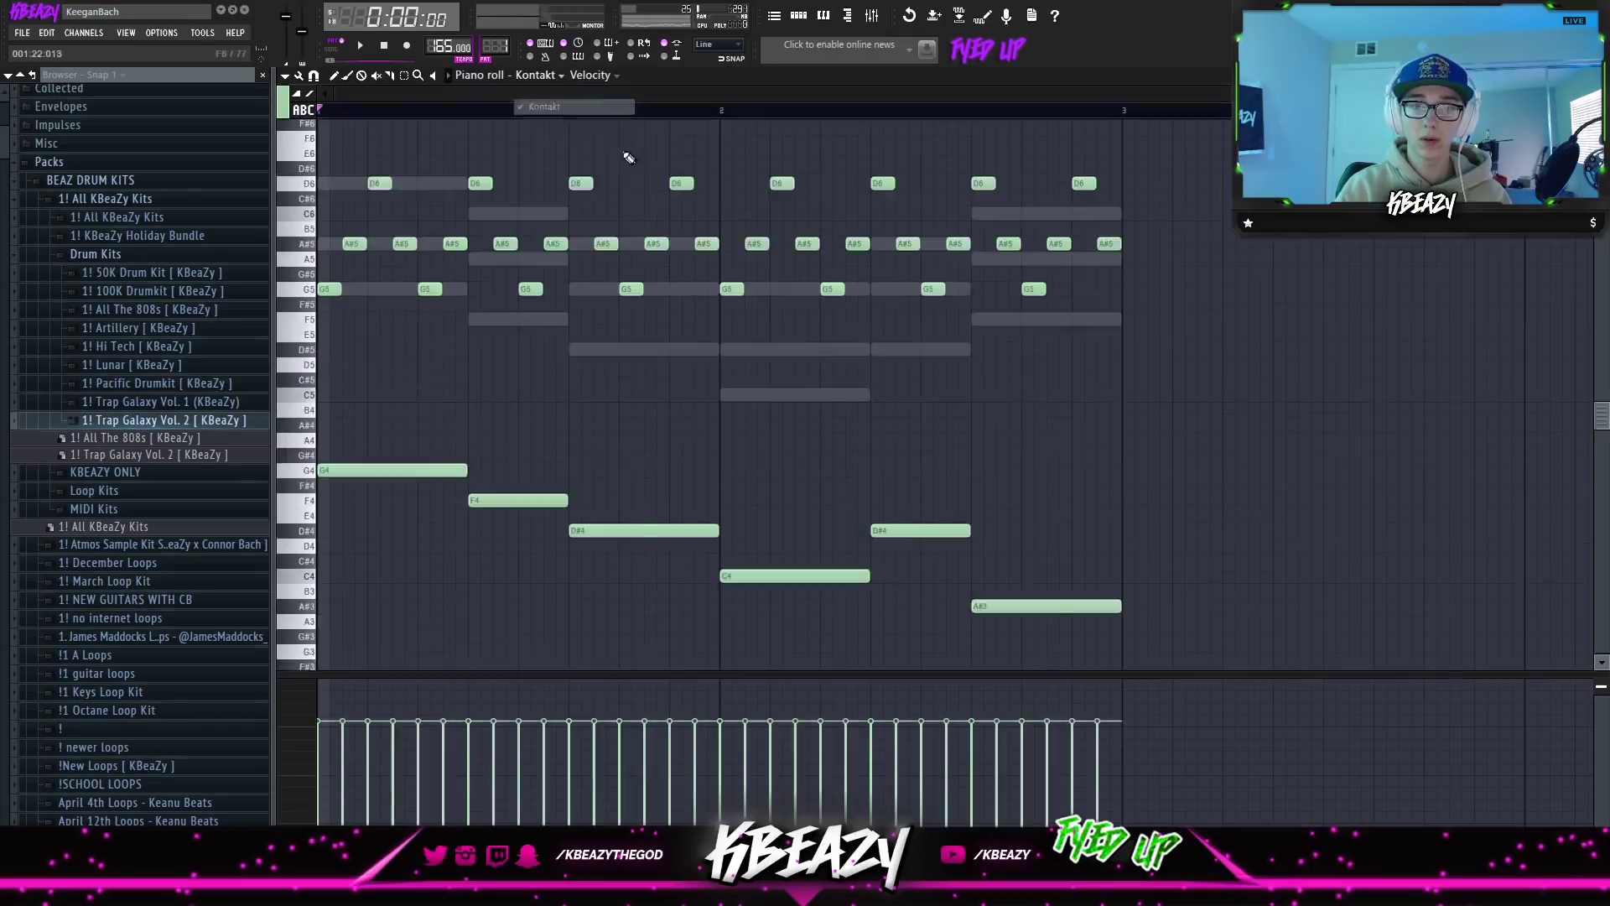
scroll(947, 378, down, 4)
drag(995, 425, 1002, 306)
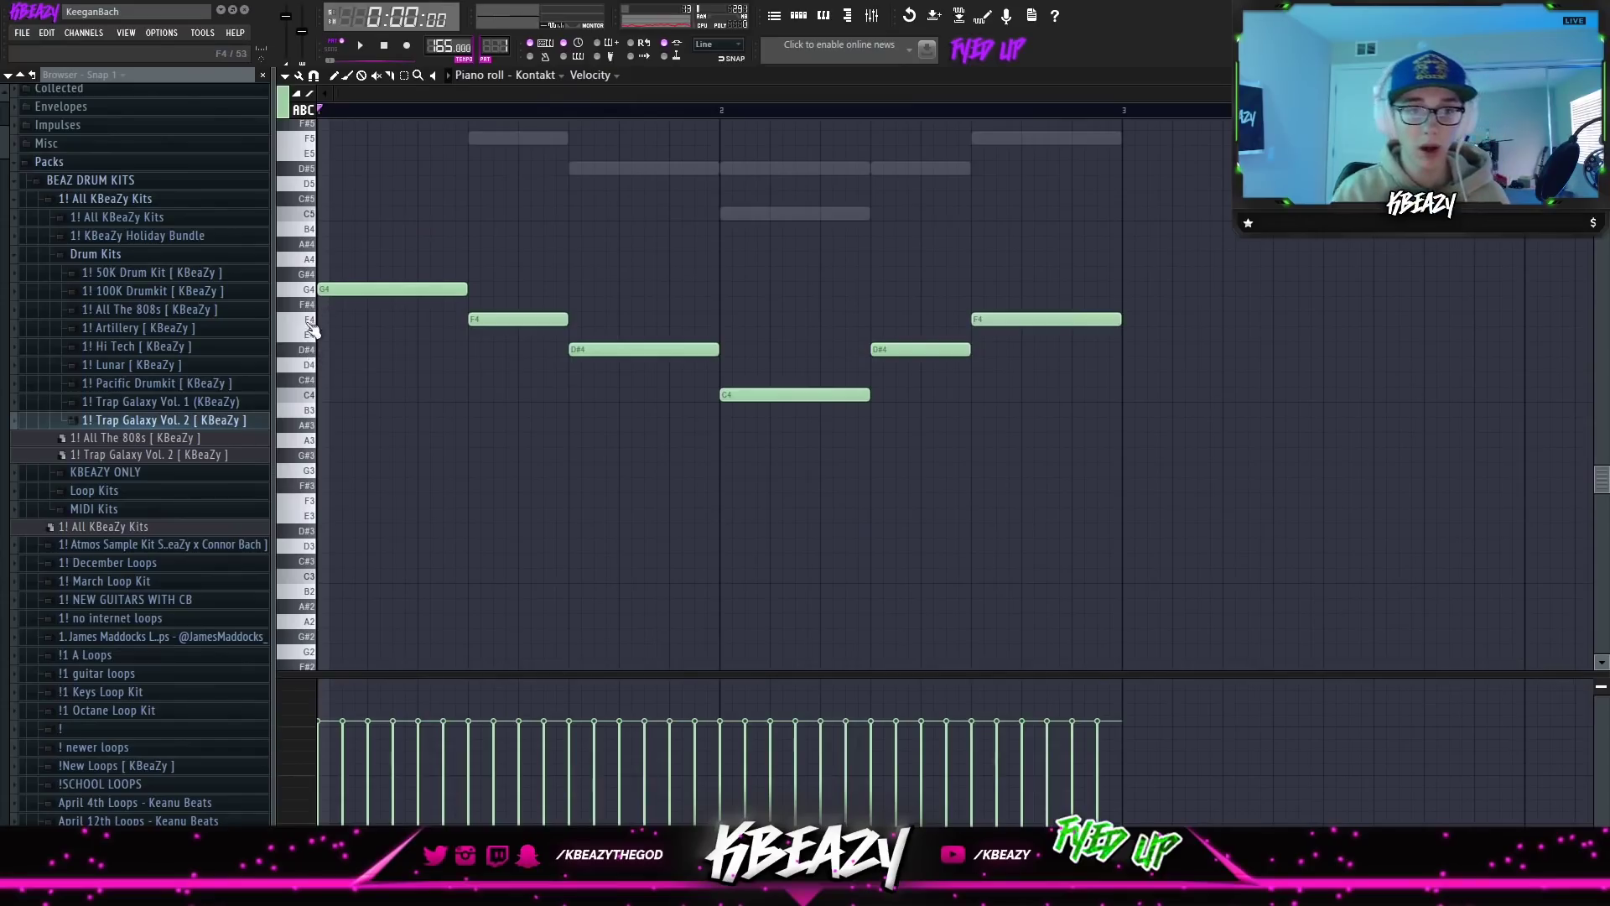
Open the Kontakt #2 instrument and browse its libraries to the Lyra 1 folder among the Ancient World strings.
click(799, 19)
click(830, 214)
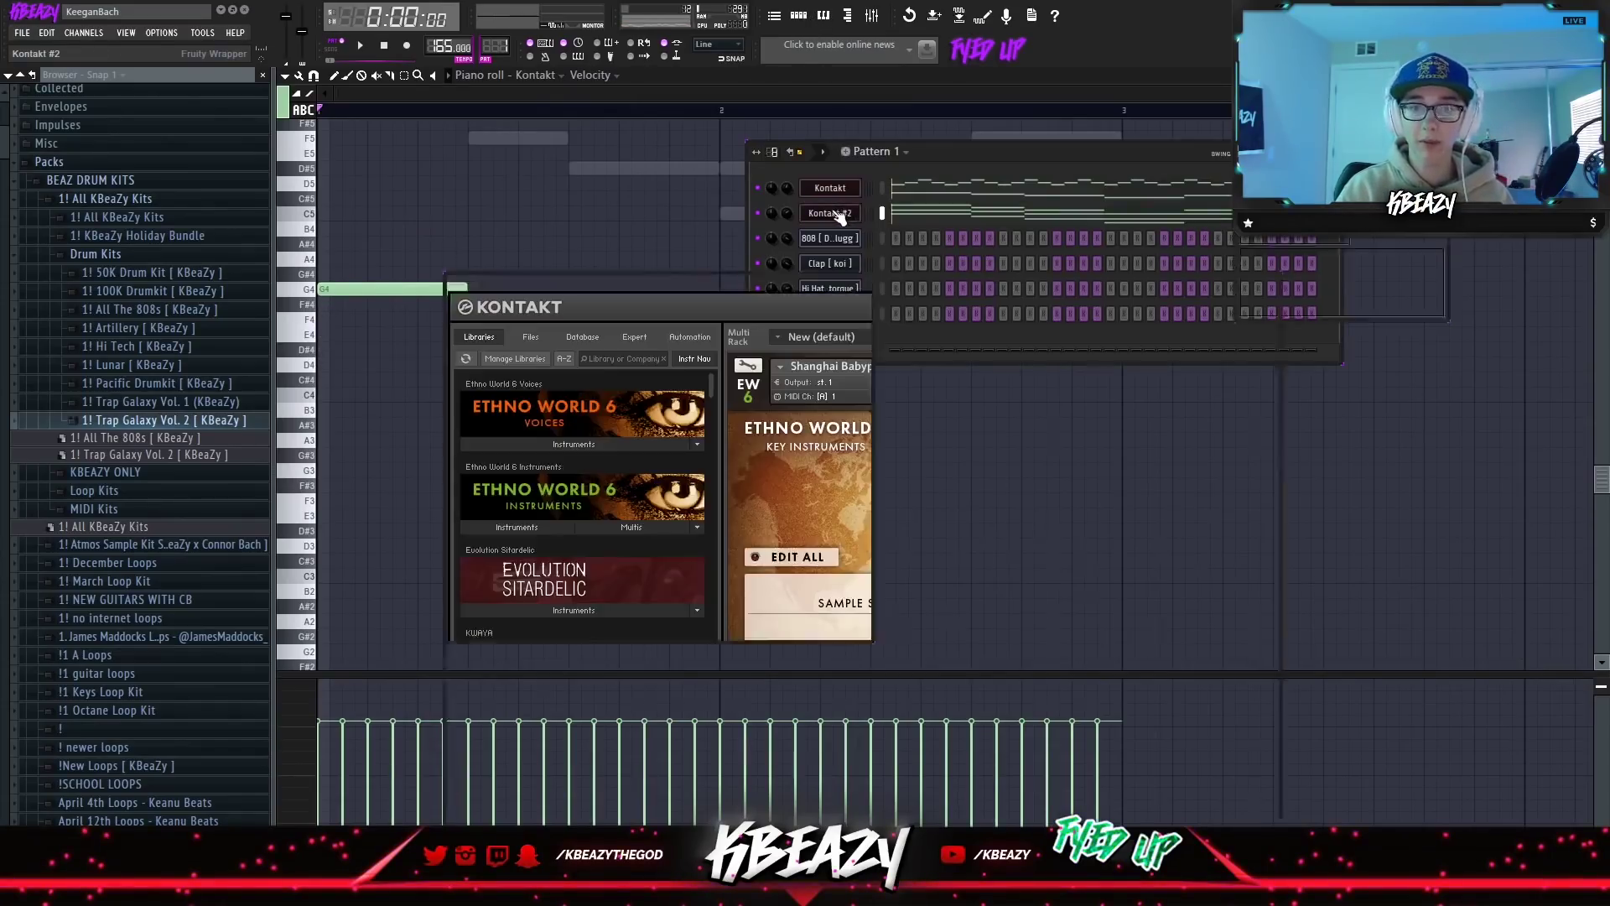
scroll(579, 520, down, 3)
scroll(590, 488, up, 3)
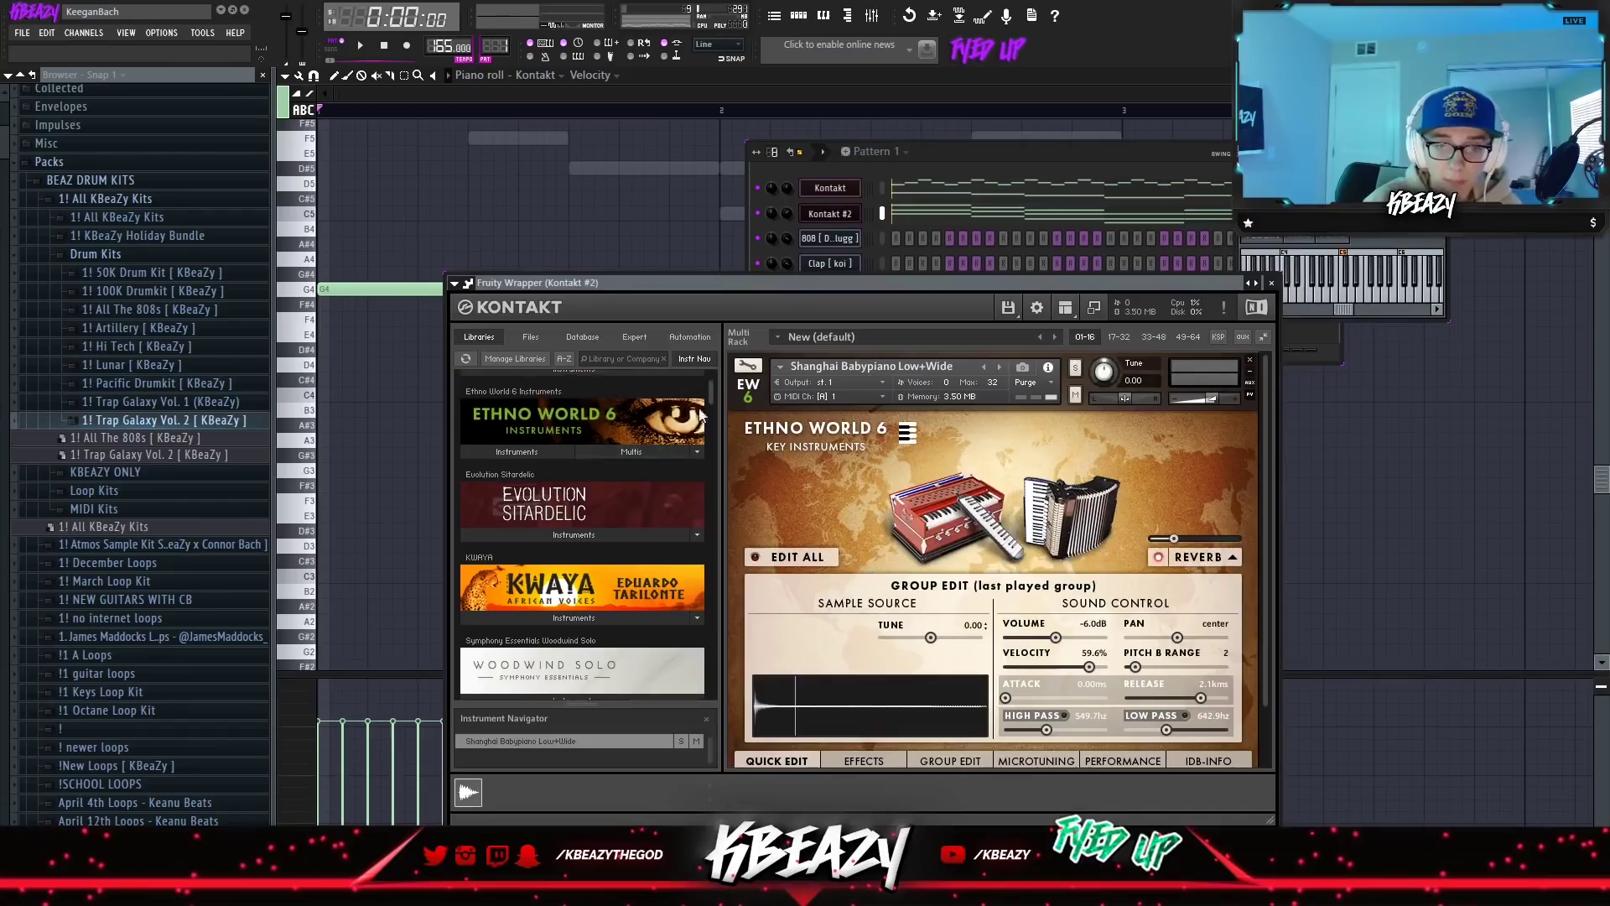
drag(712, 400, 708, 664)
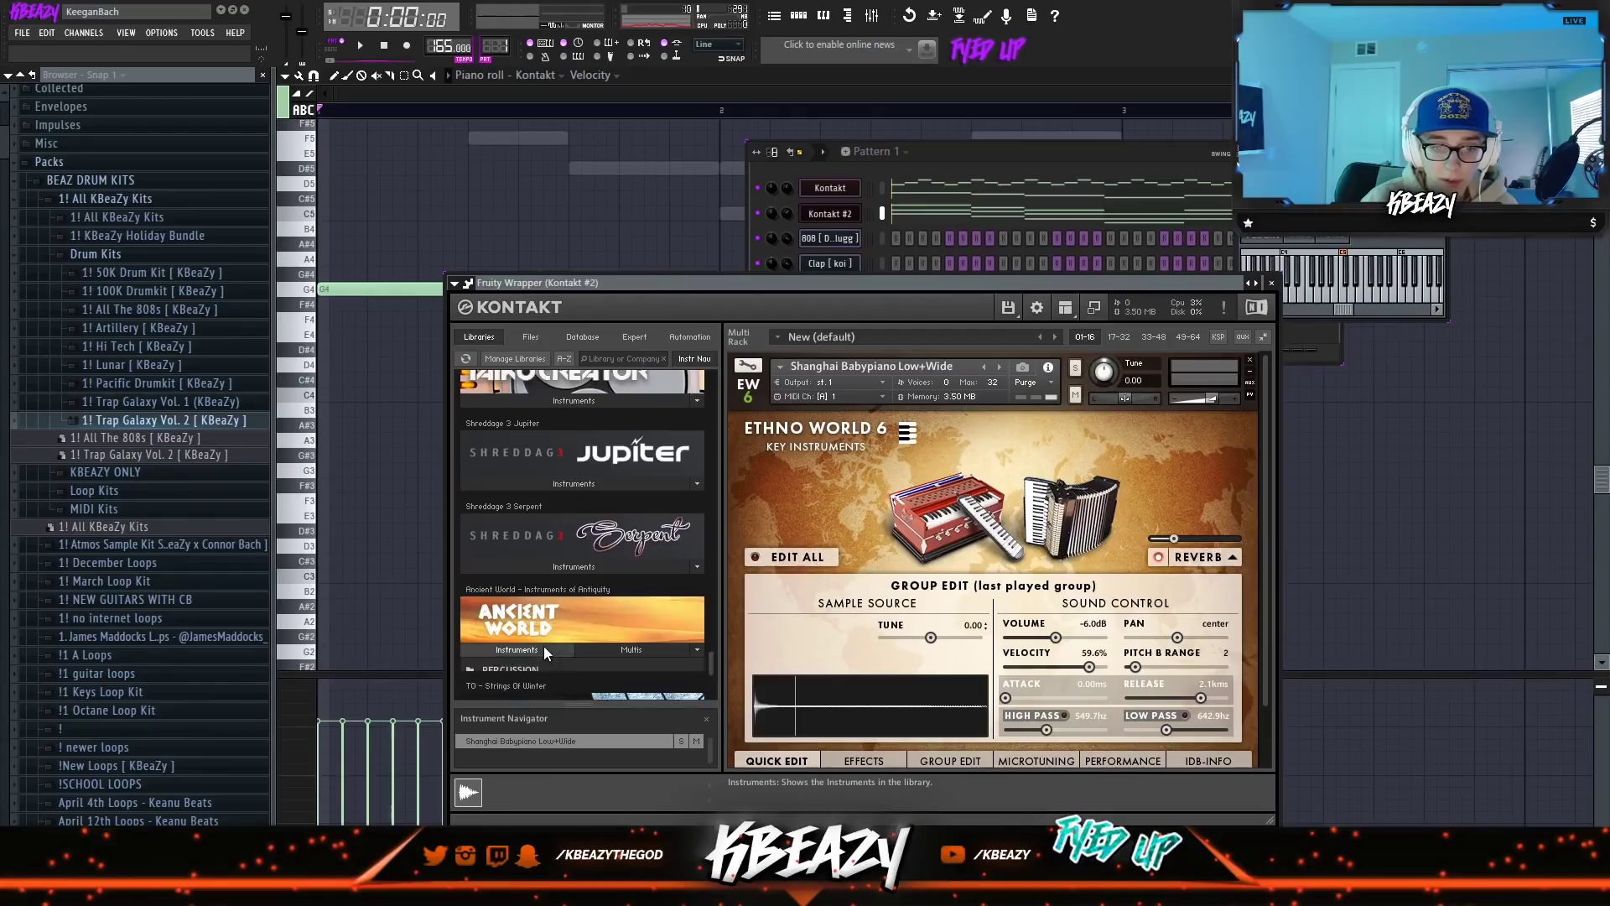
double_click(508, 648)
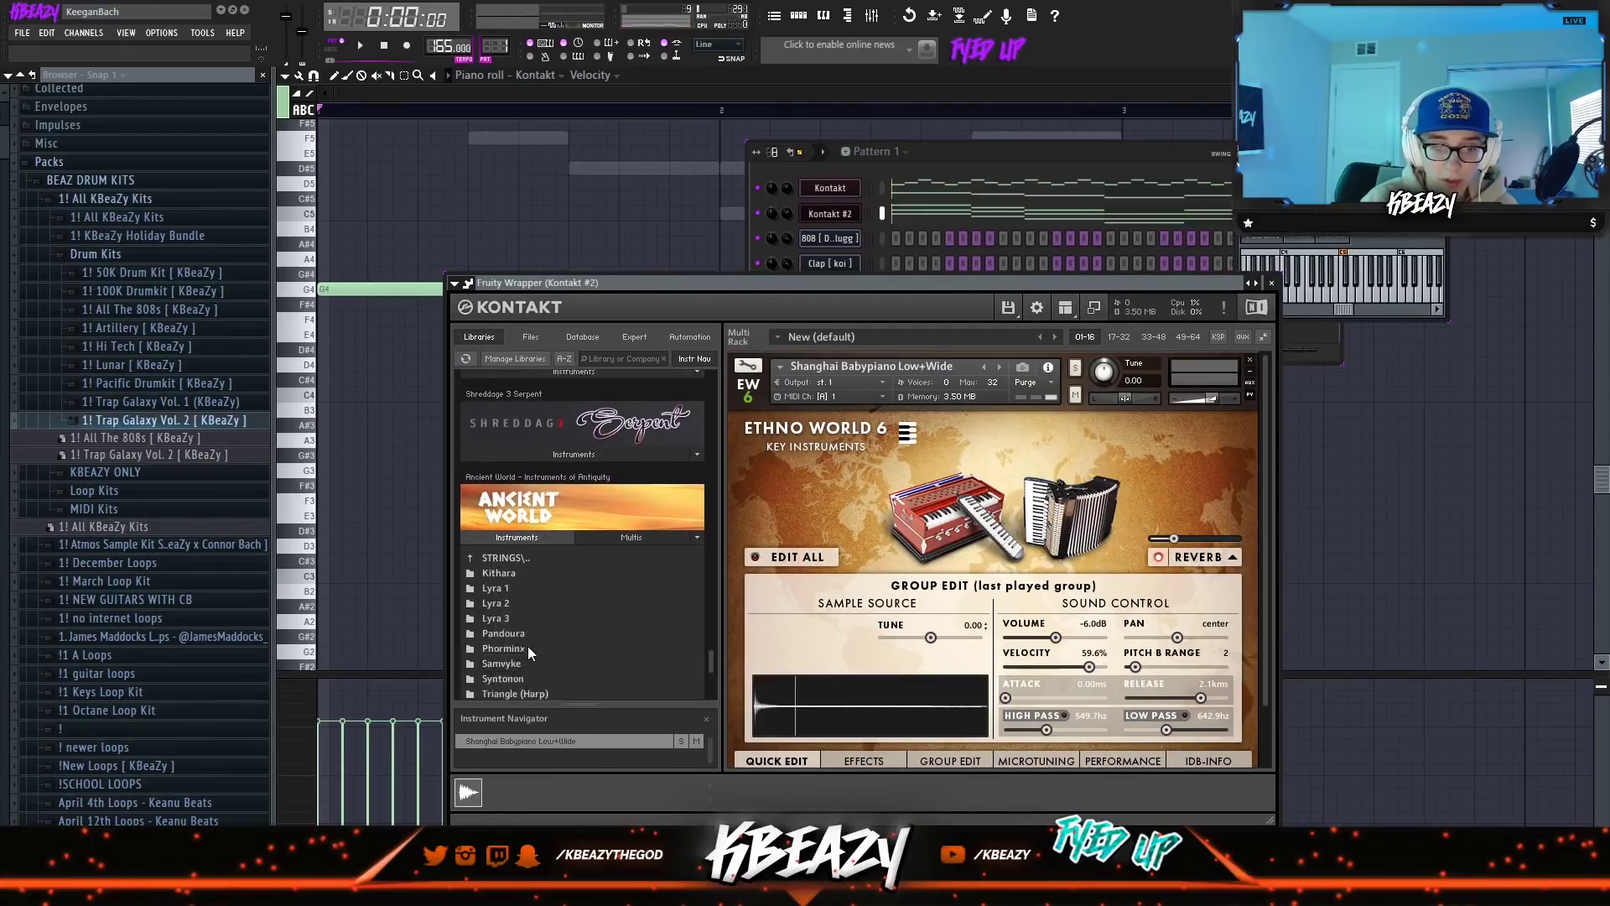
scroll(529, 653, down, 1)
click(493, 565)
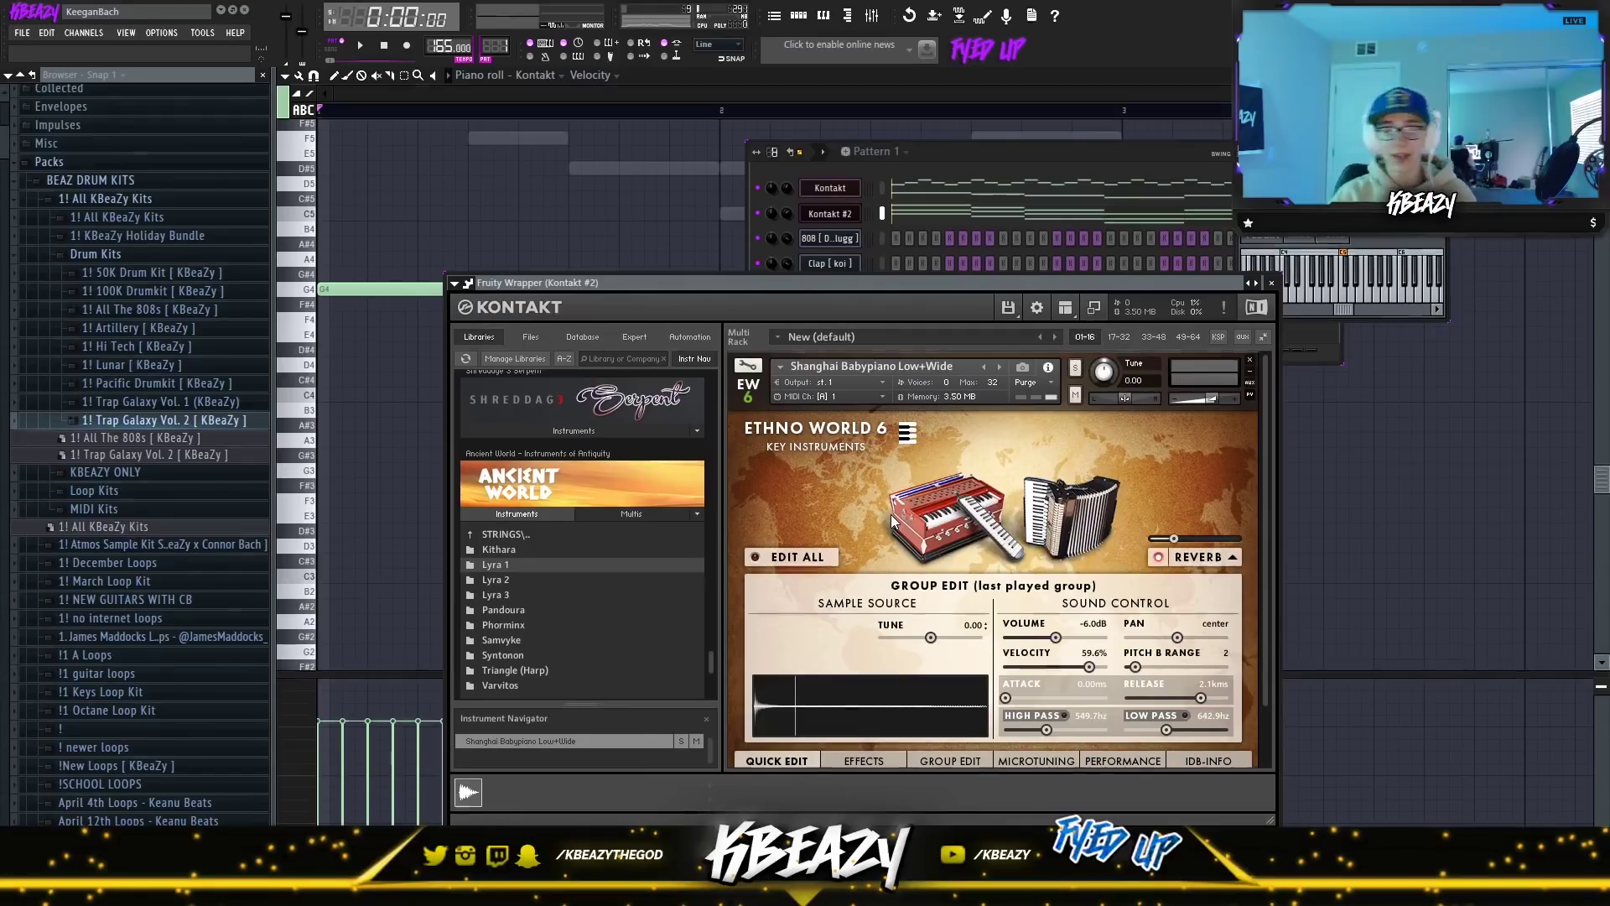
scroll(676, 612, down, 3)
scroll(676, 612, up, 3)
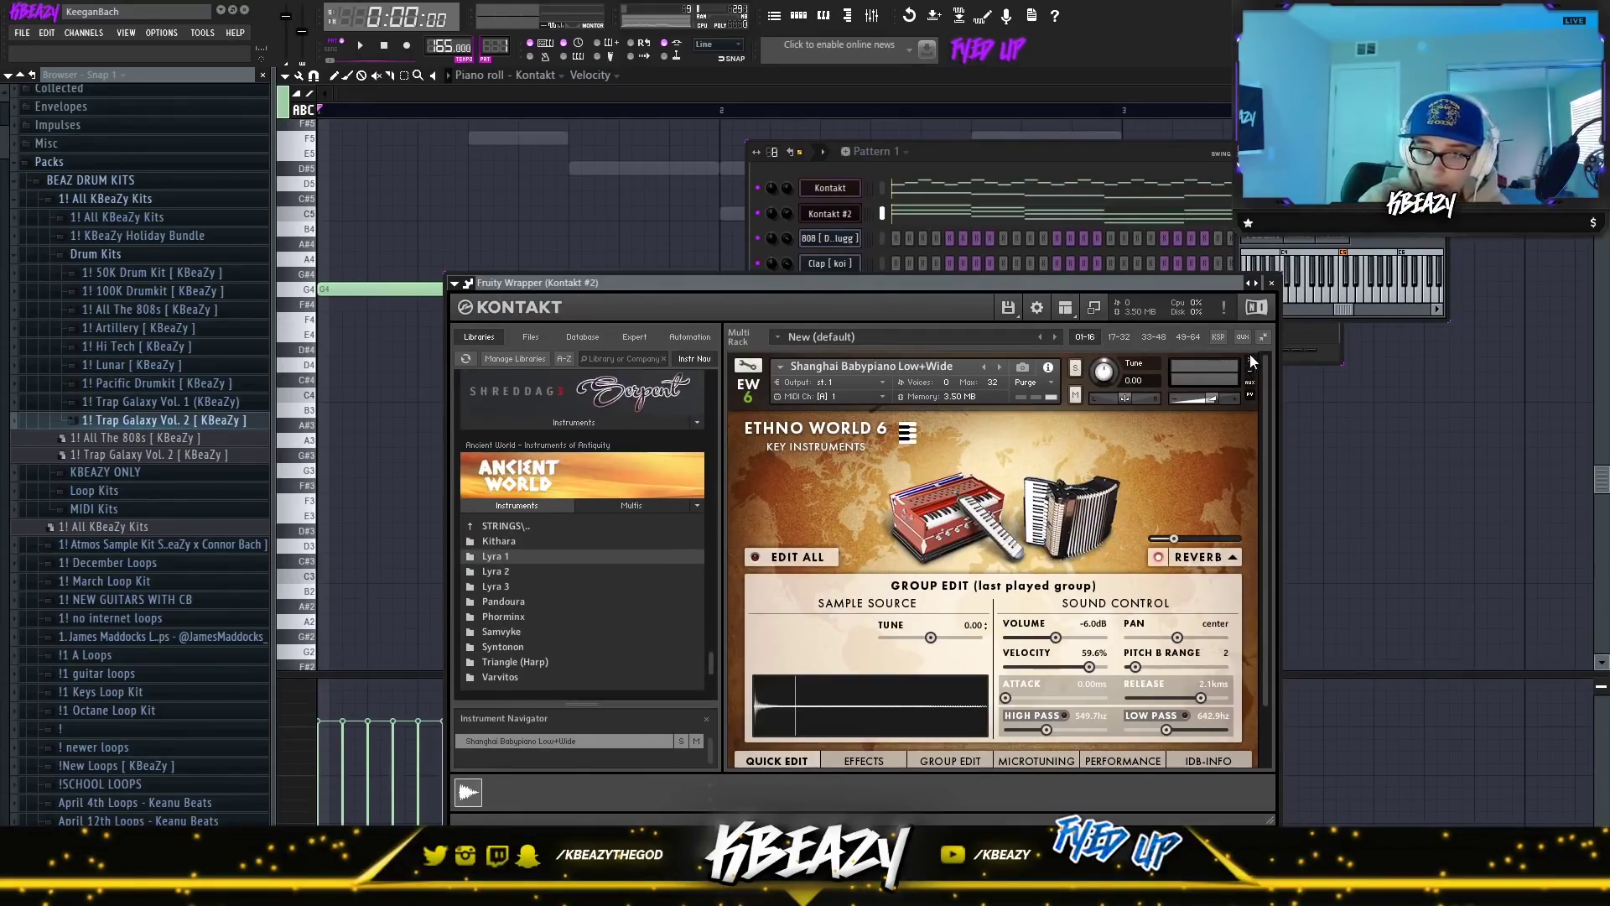
Replace the Shanghai Babypiano patch in Kontakt #2 with Lyra 1 from Ancient World and play the pattern.
drag(1122, 305, 1051, 284)
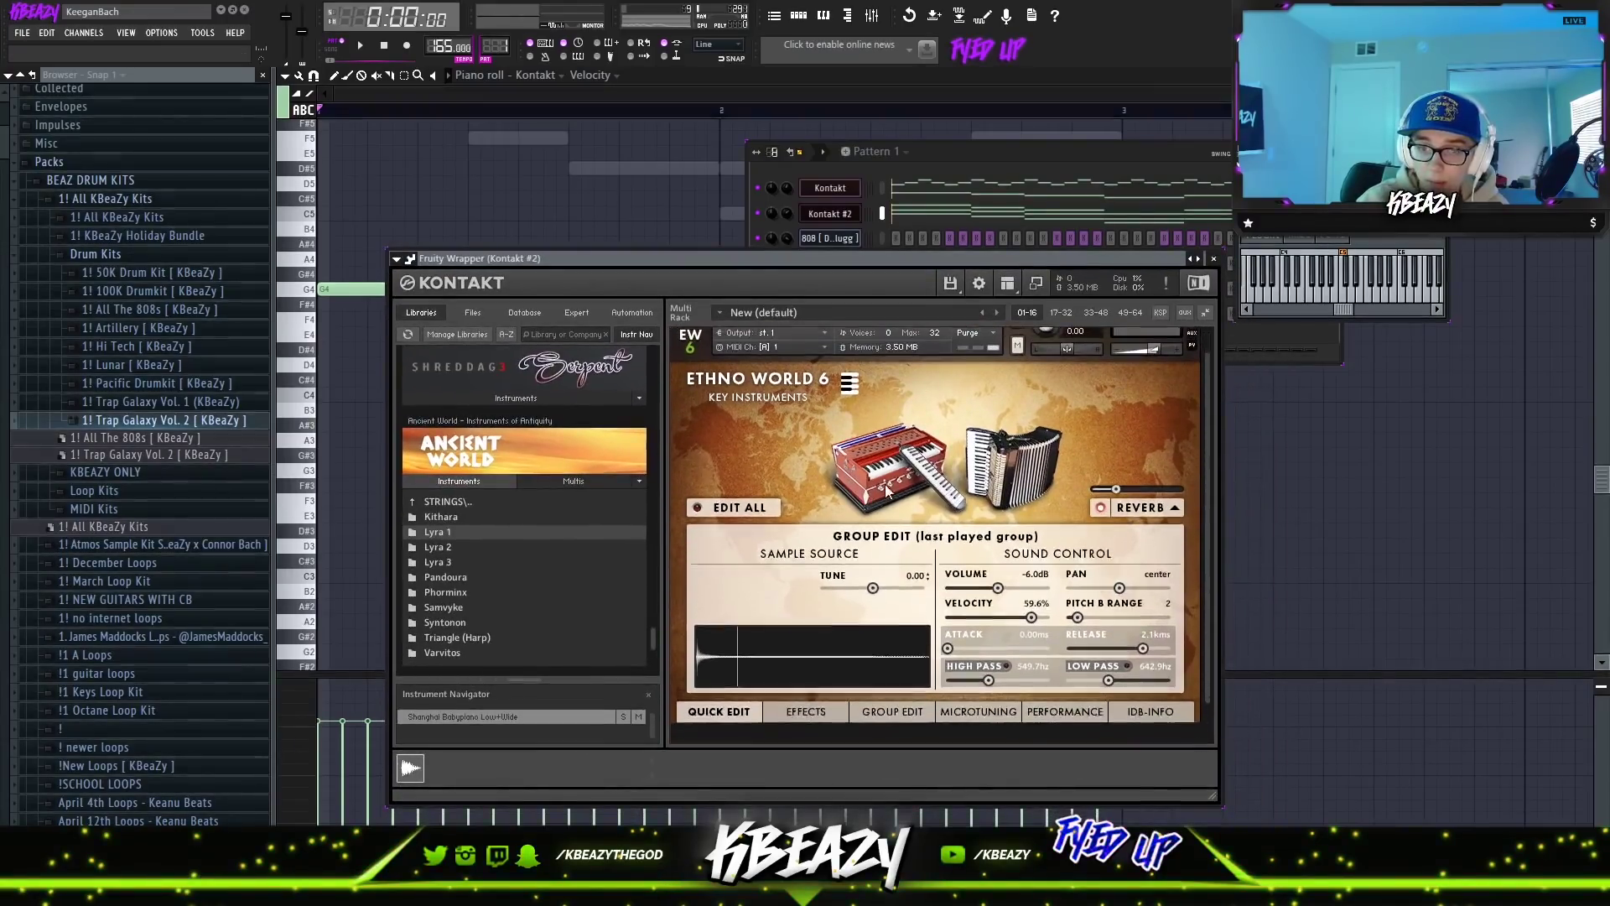
click(1192, 336)
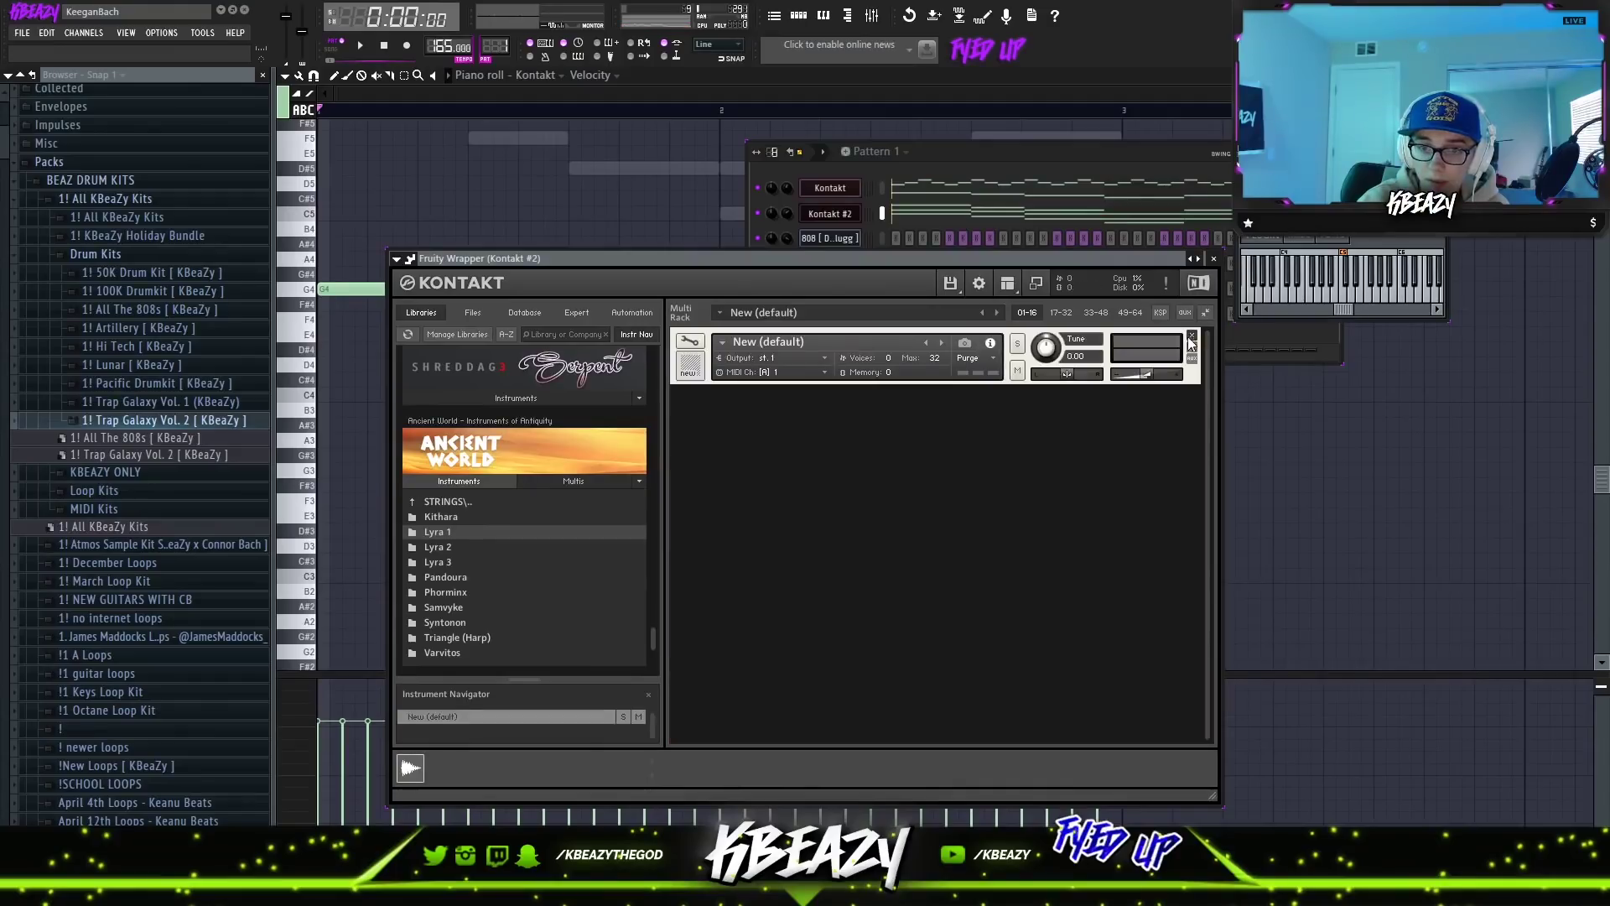
double_click(429, 532)
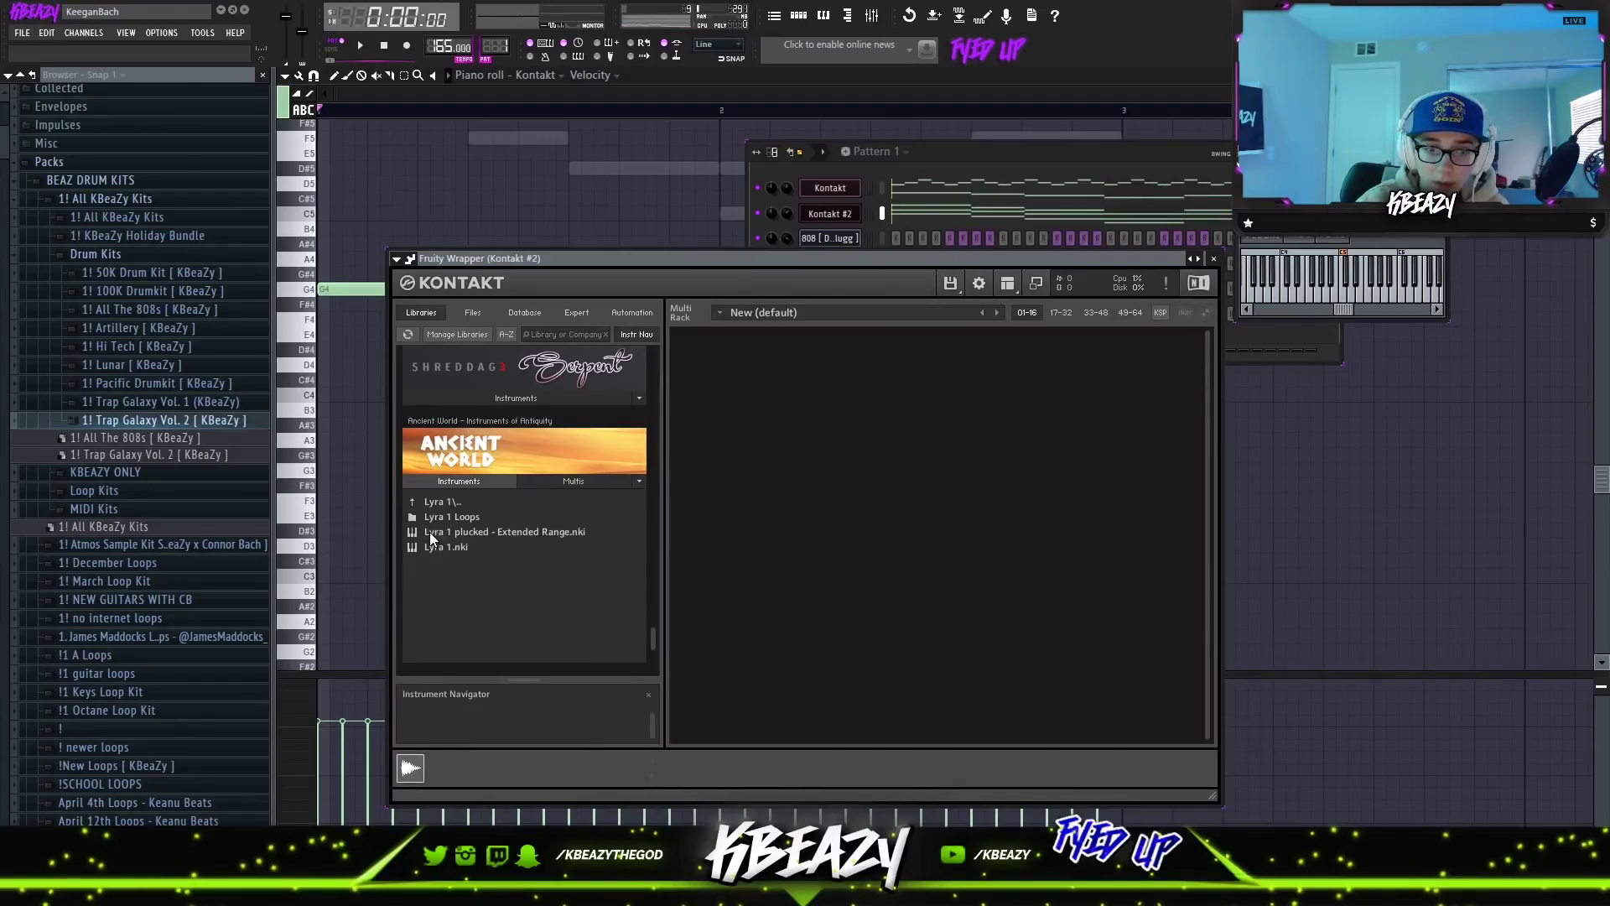
drag(444, 547, 761, 470)
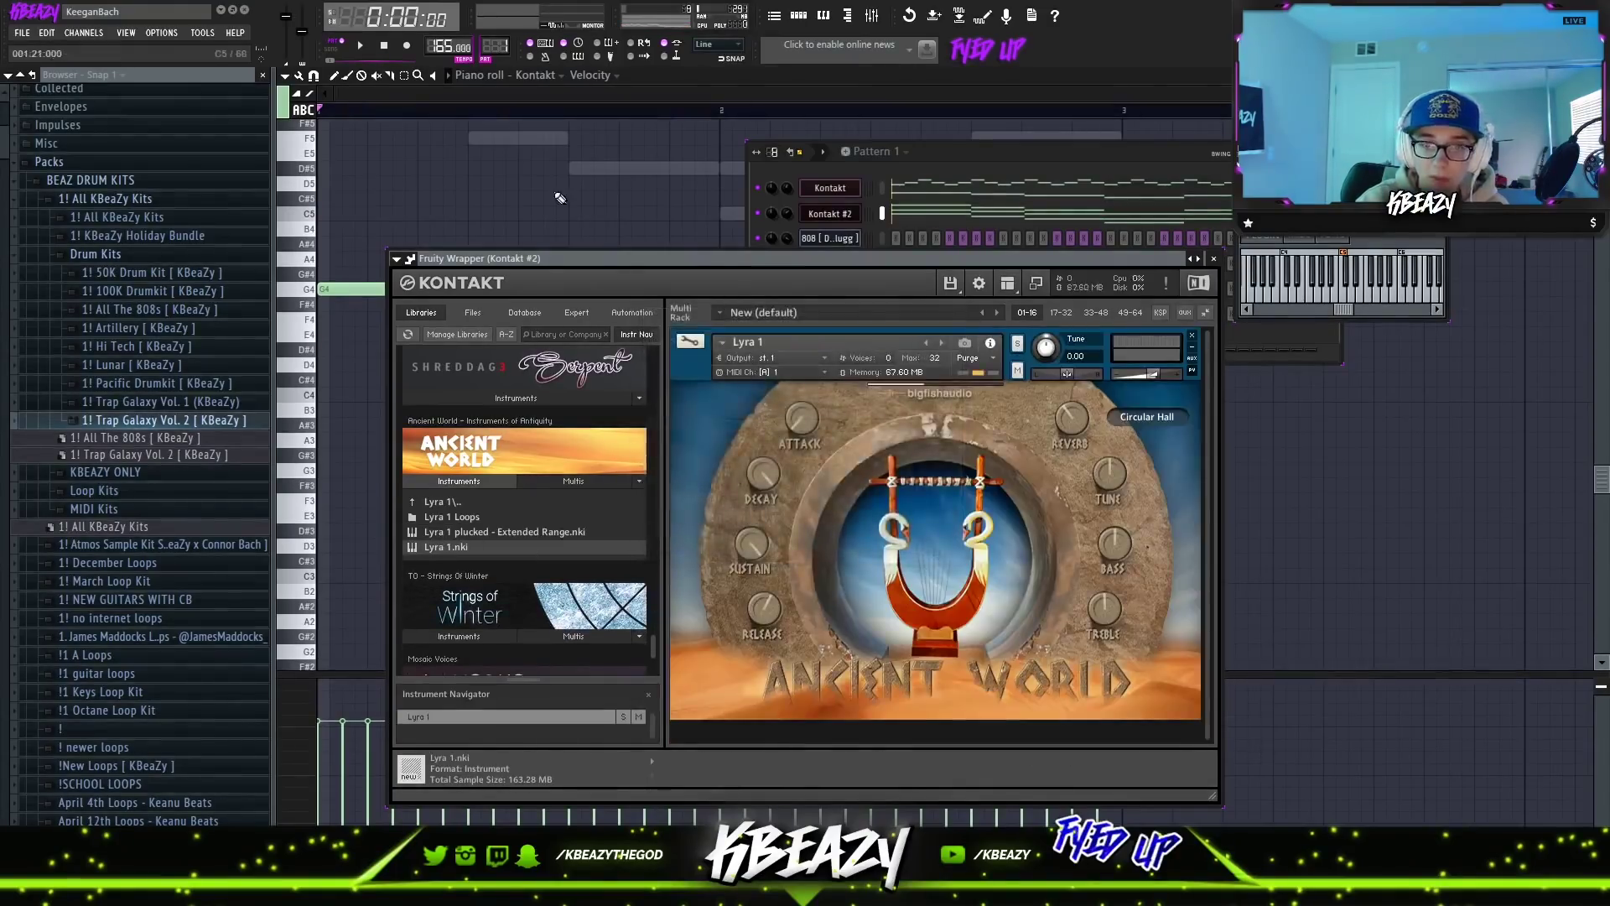
click(359, 47)
click(786, 216)
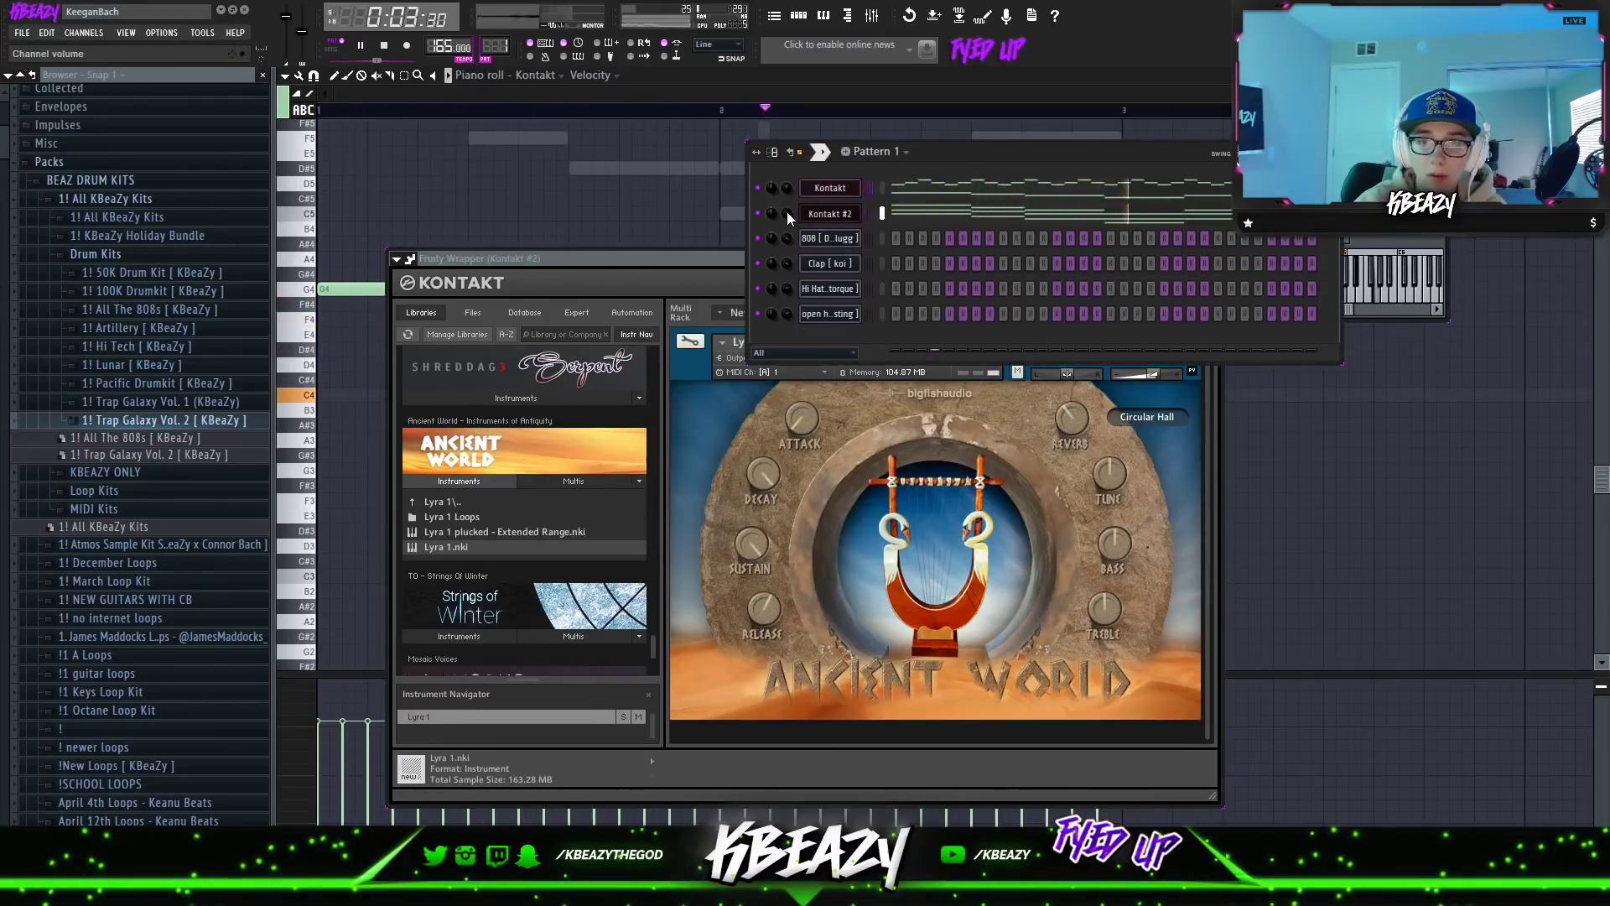
Raise all chords in the Kontakt #2 piano roll by an octave and adjust its channel volume to about 82%.
click(673, 190)
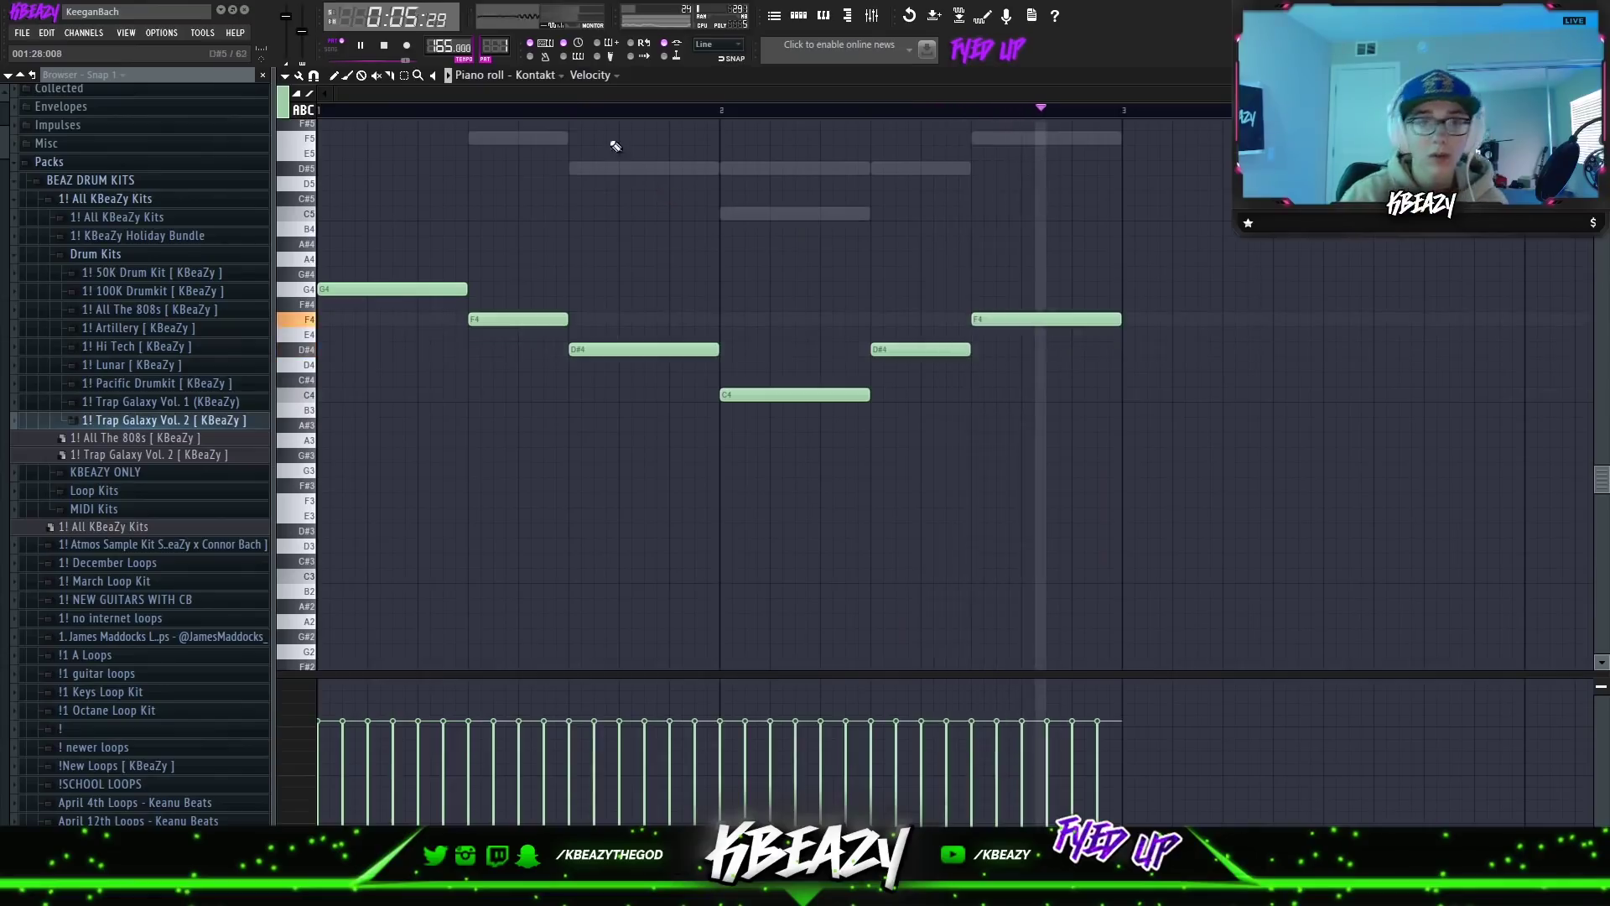
click(549, 122)
key(space)
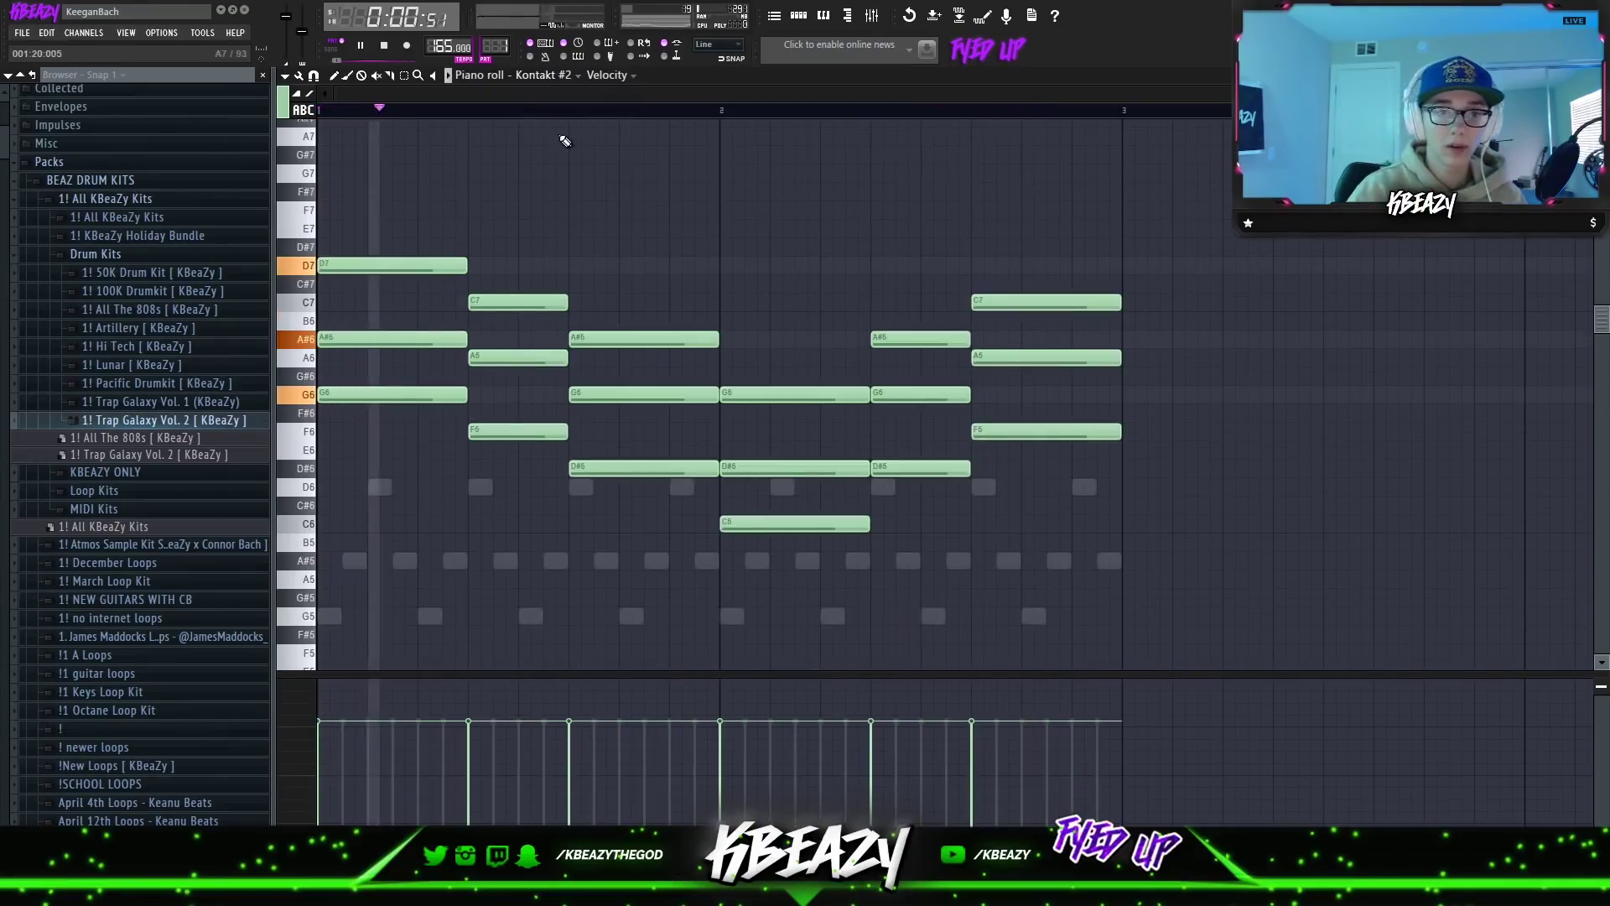
click(799, 17)
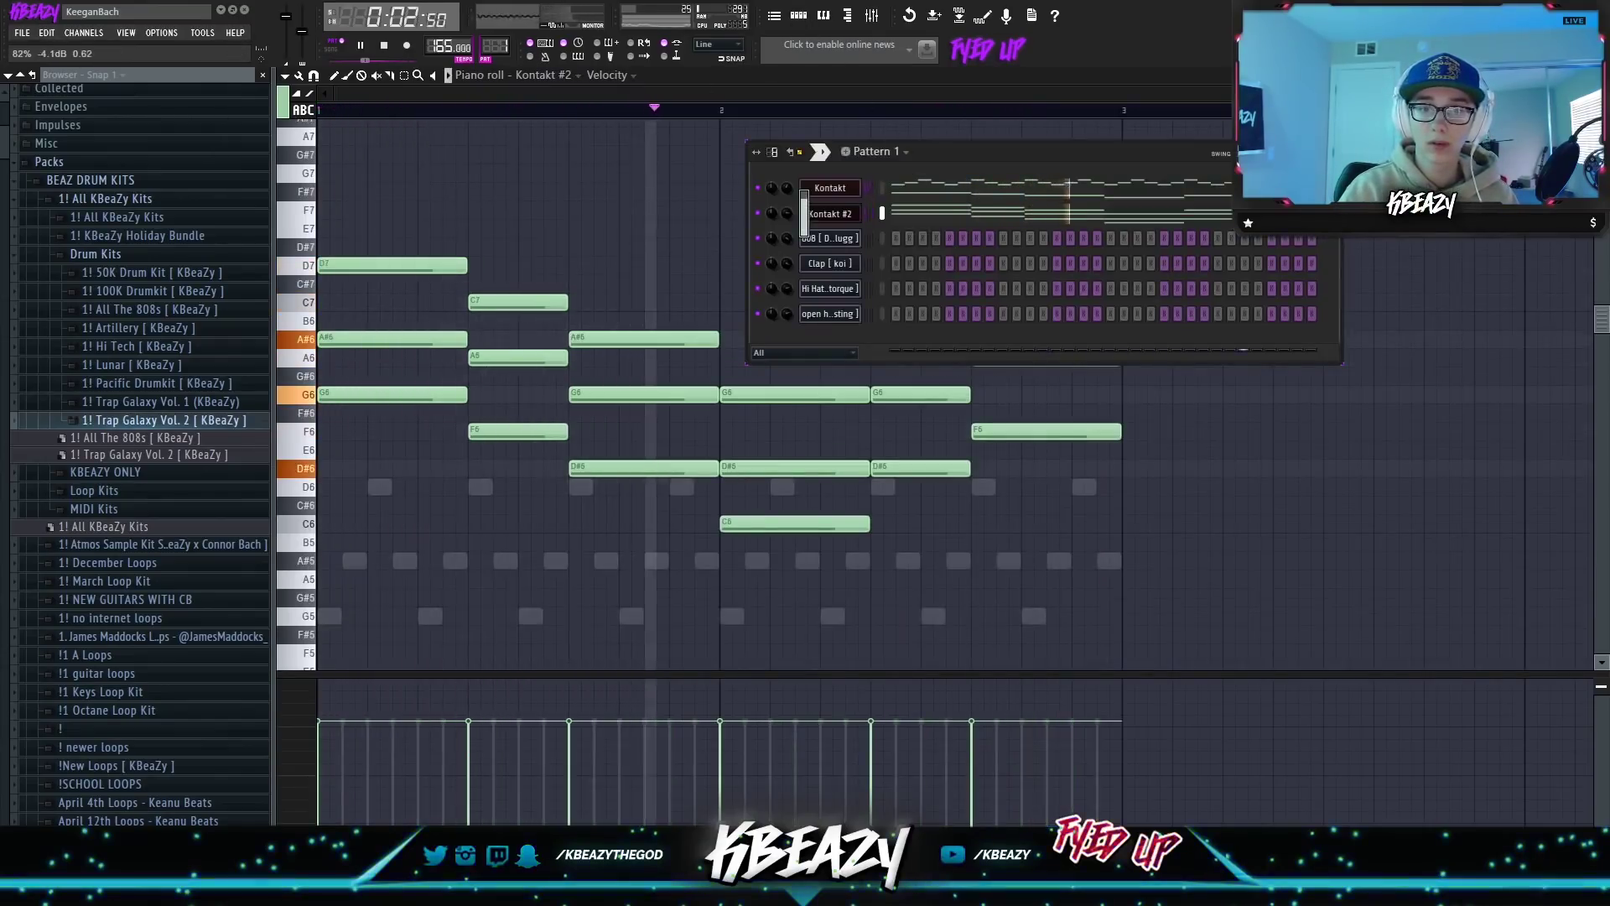
right_click(654, 252)
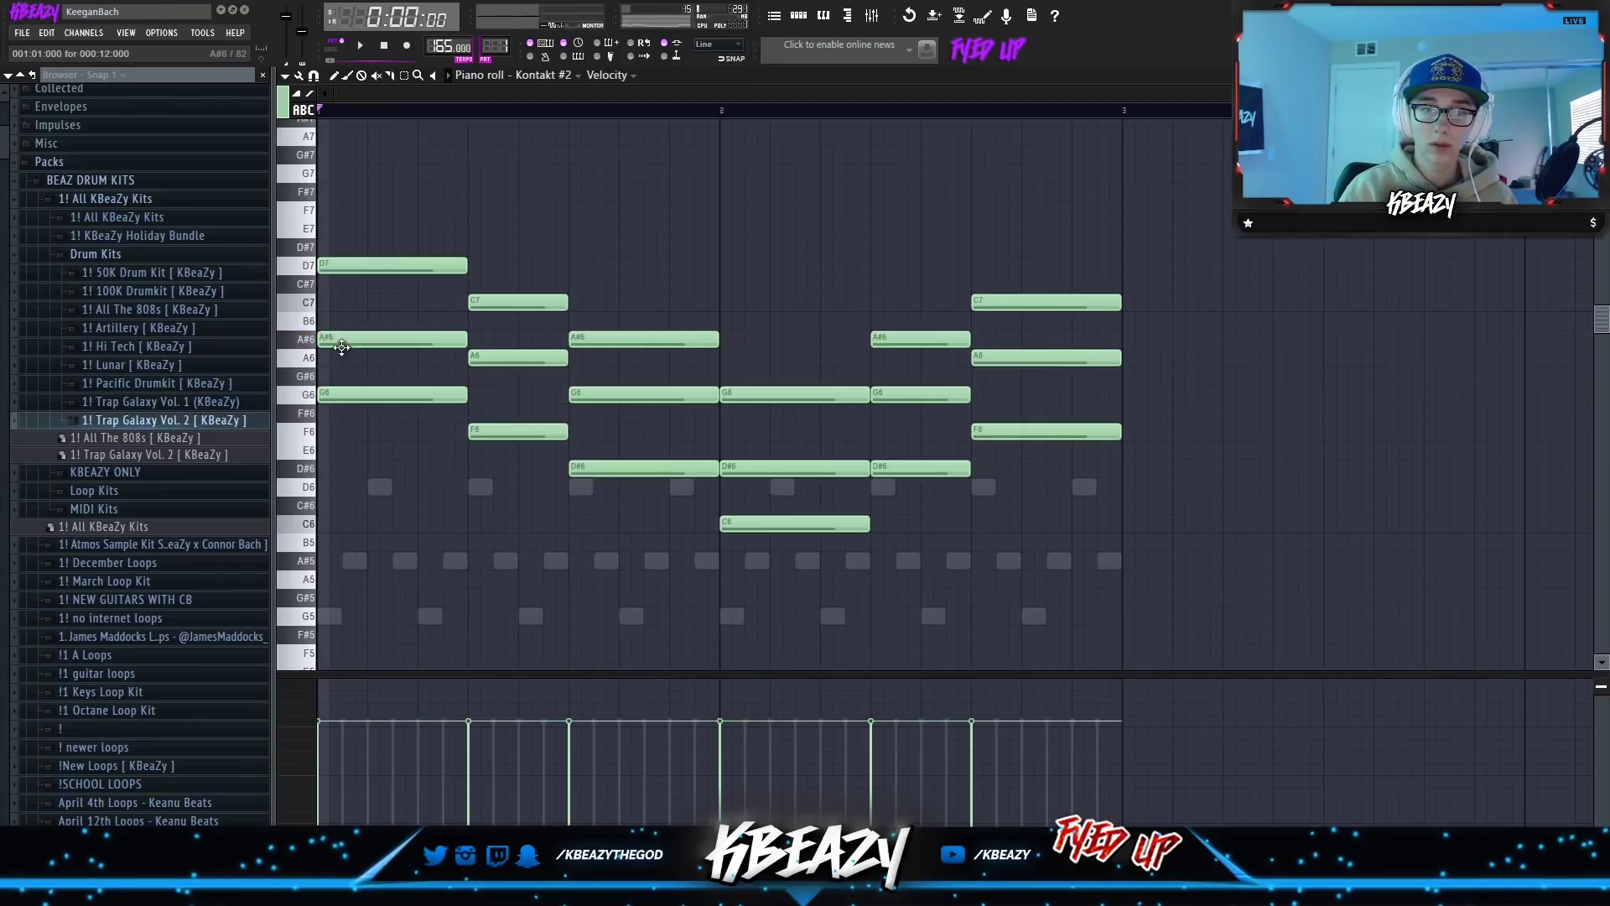
Try the first chord with its A#6 and D7 notes lowered by an octave.
key(ctrl+Down)
key(space)
drag(350, 313, 355, 229)
key(space)
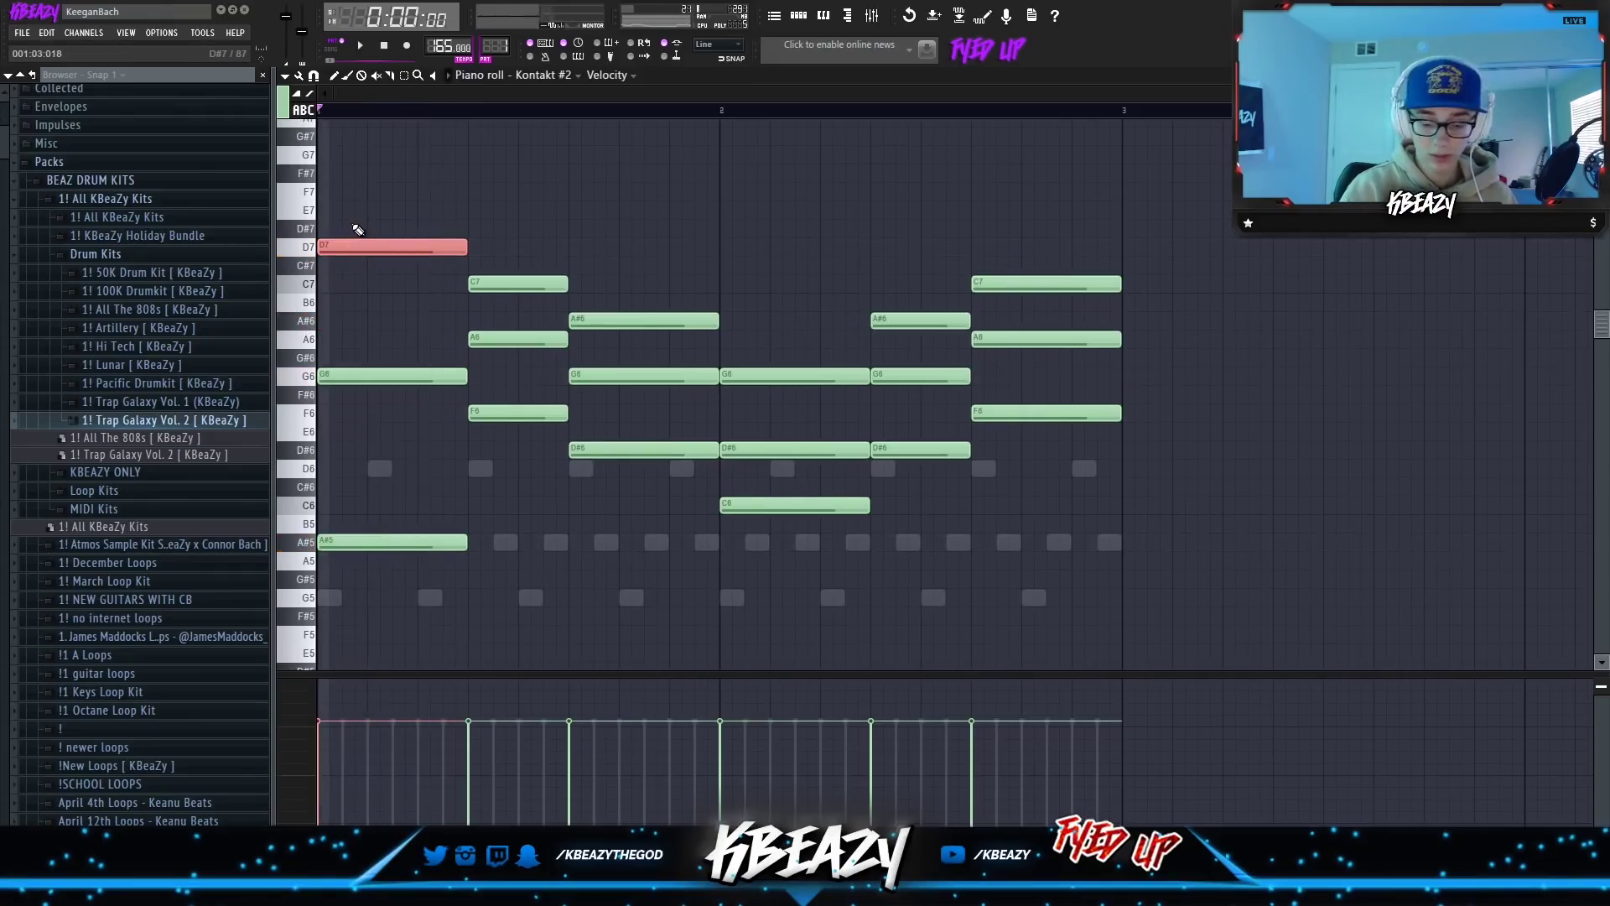
key(ctrl+Down)
key(space)
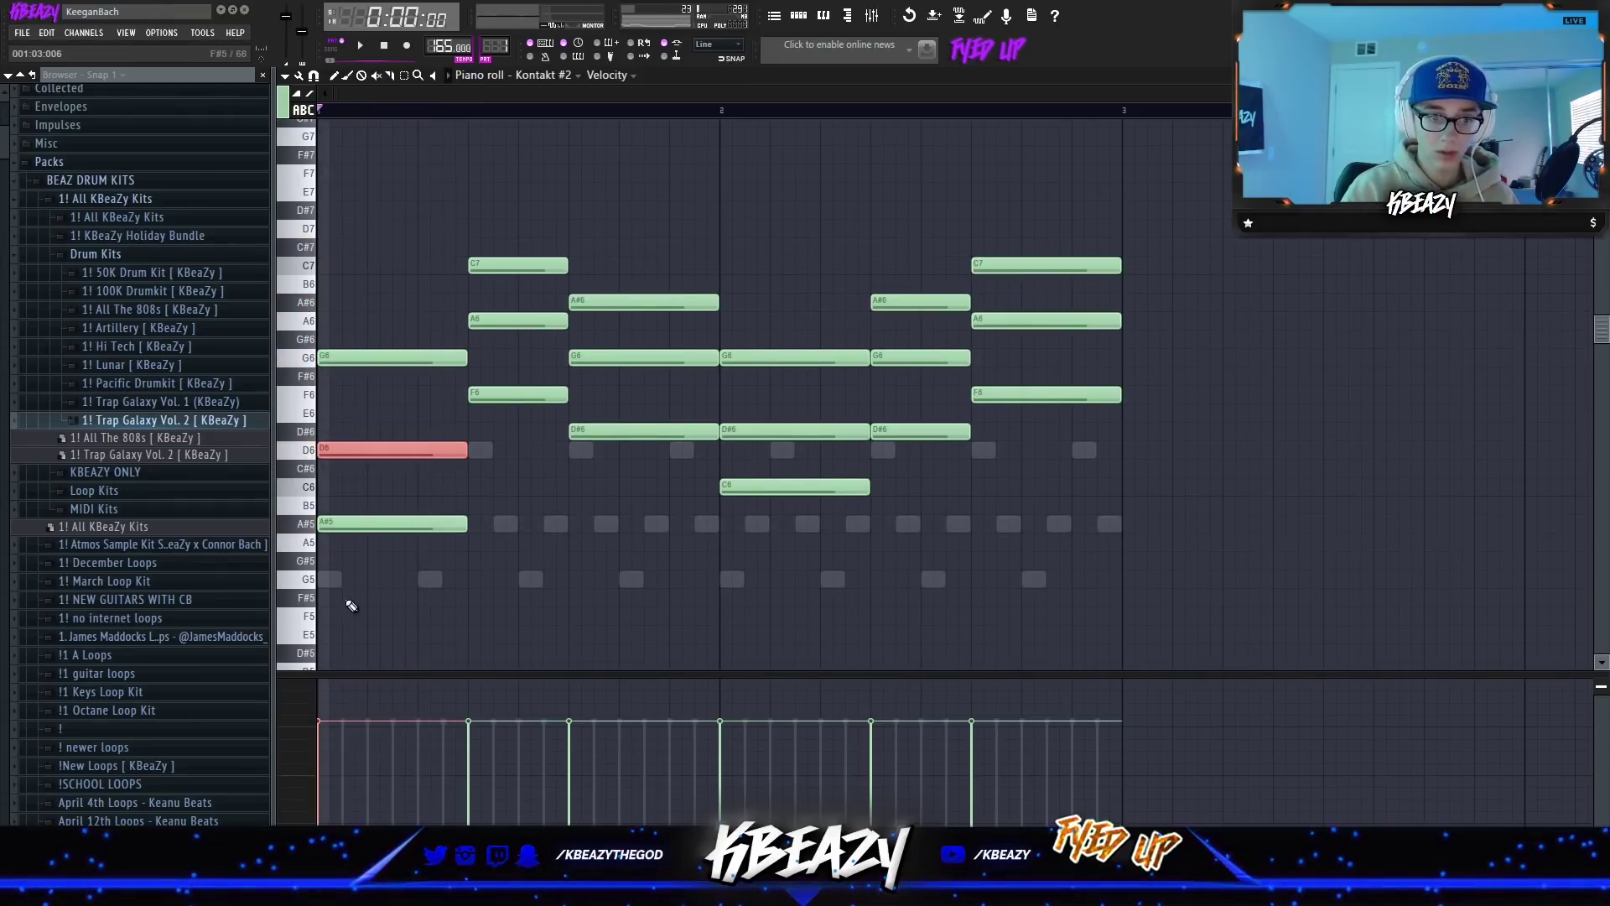
key(ctrl+Up)
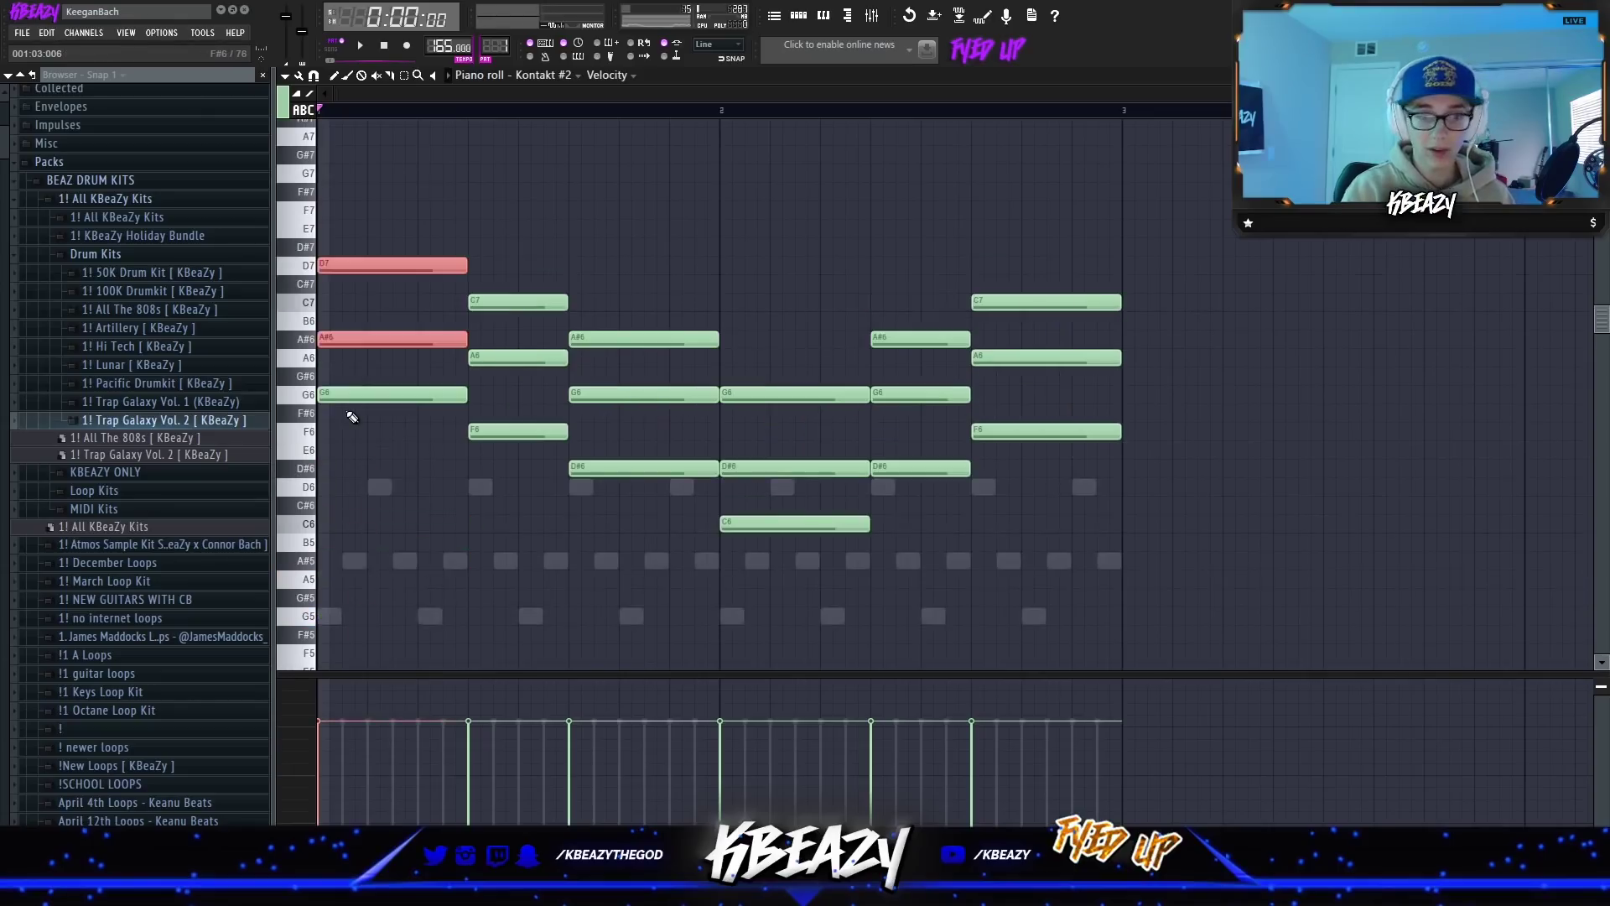
Load Candy from the Kinetic Toys library in Kontakt #2 and lower all its chords by two octaves.
click(798, 19)
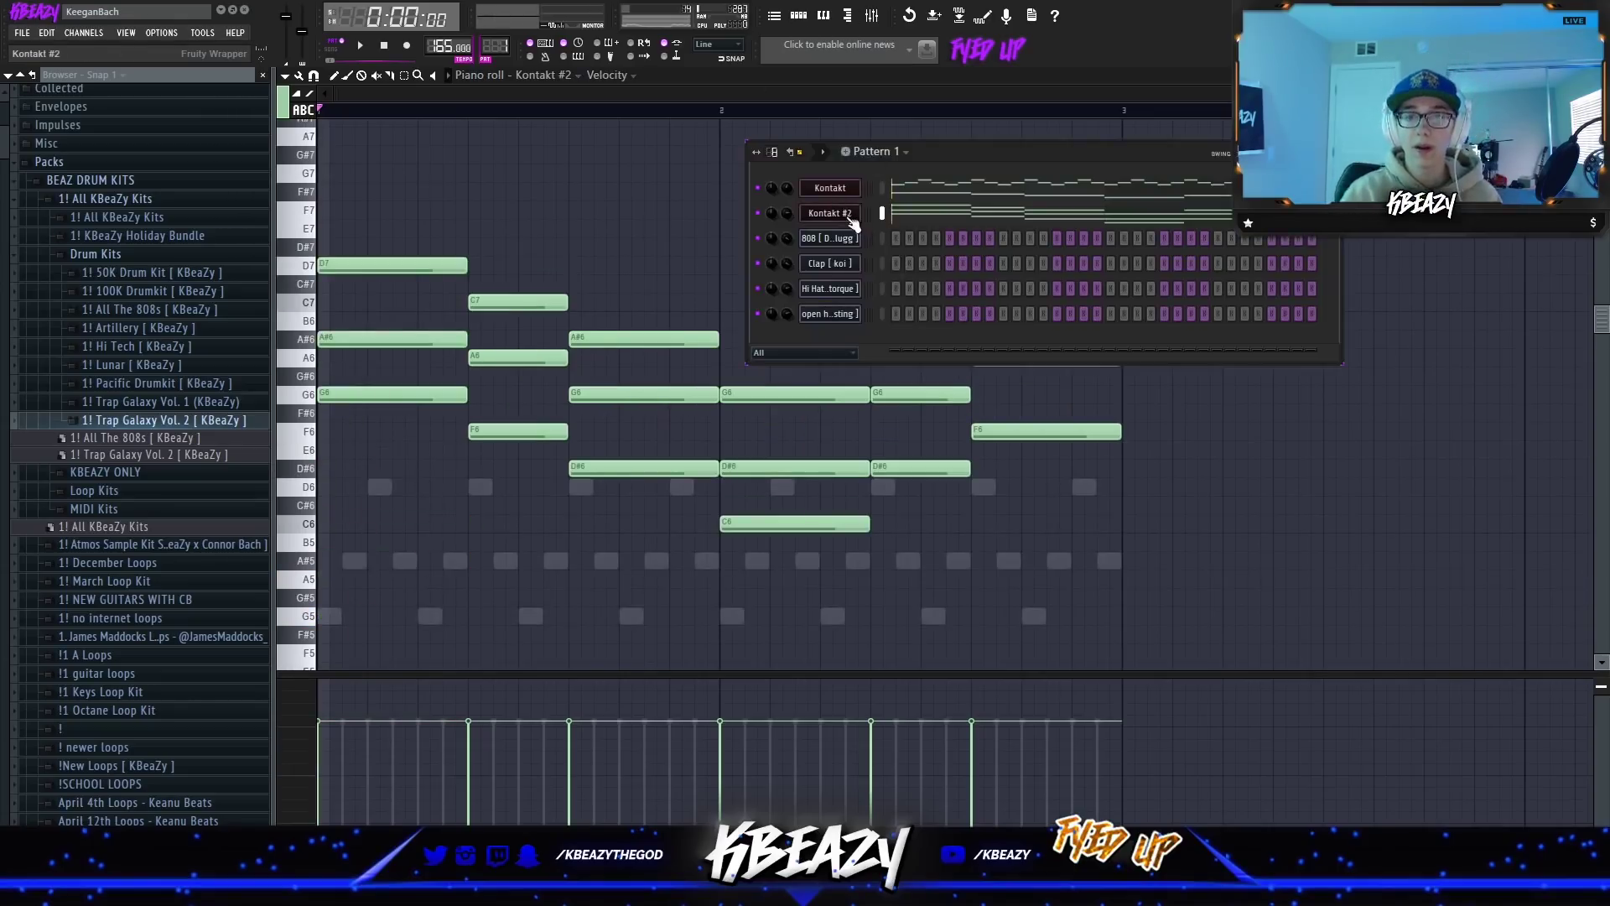
click(850, 218)
scroll(626, 511, down, 1)
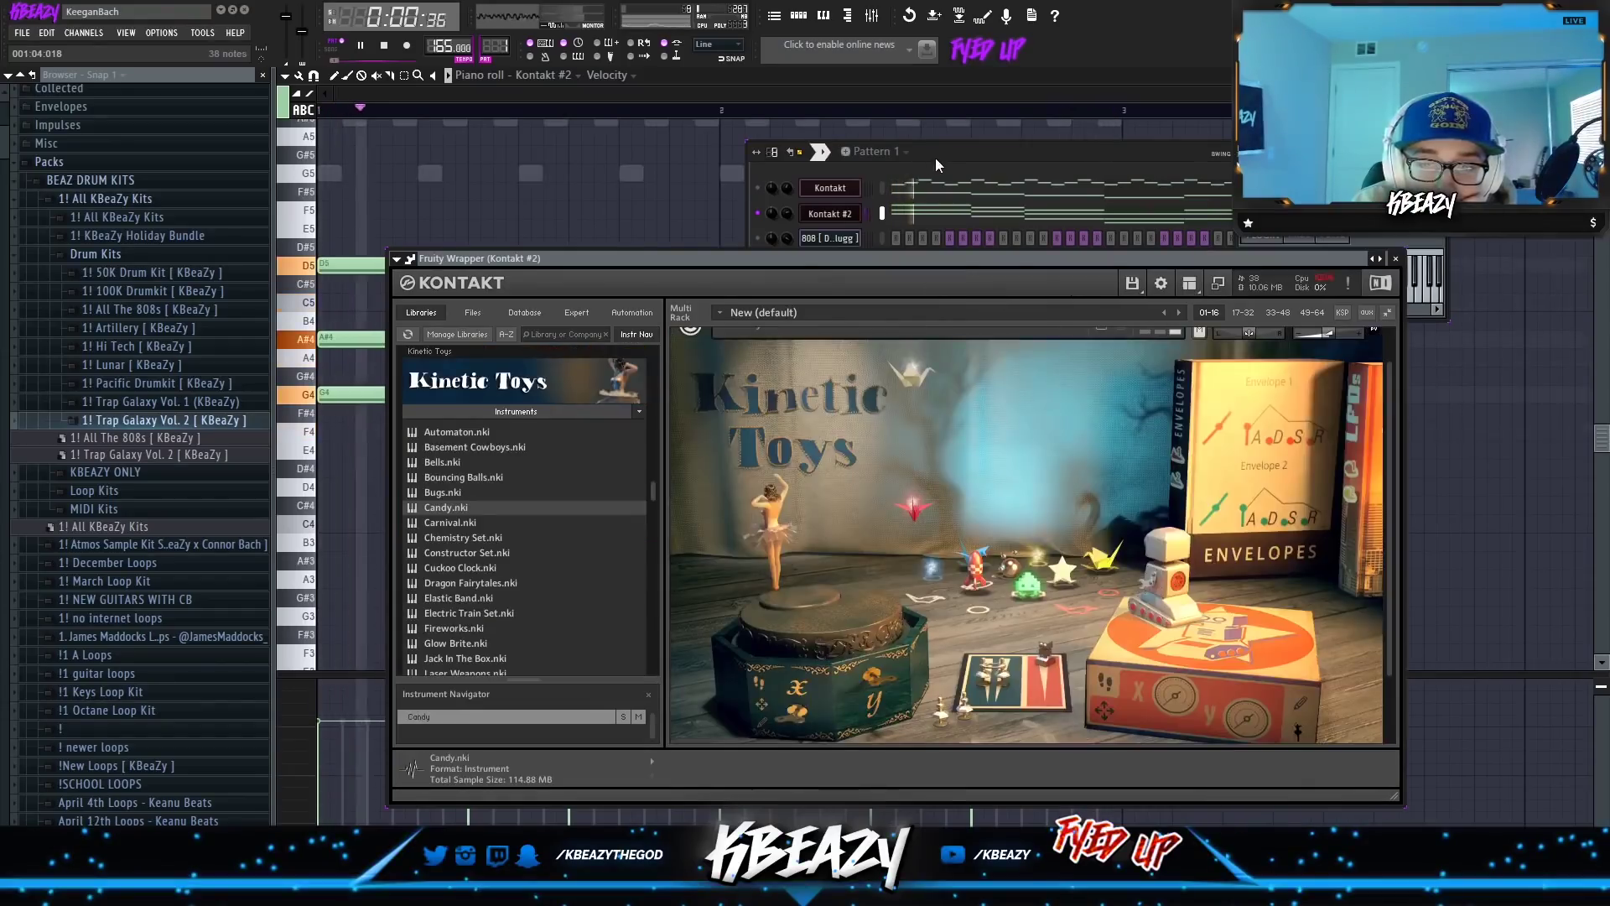
click(934, 158)
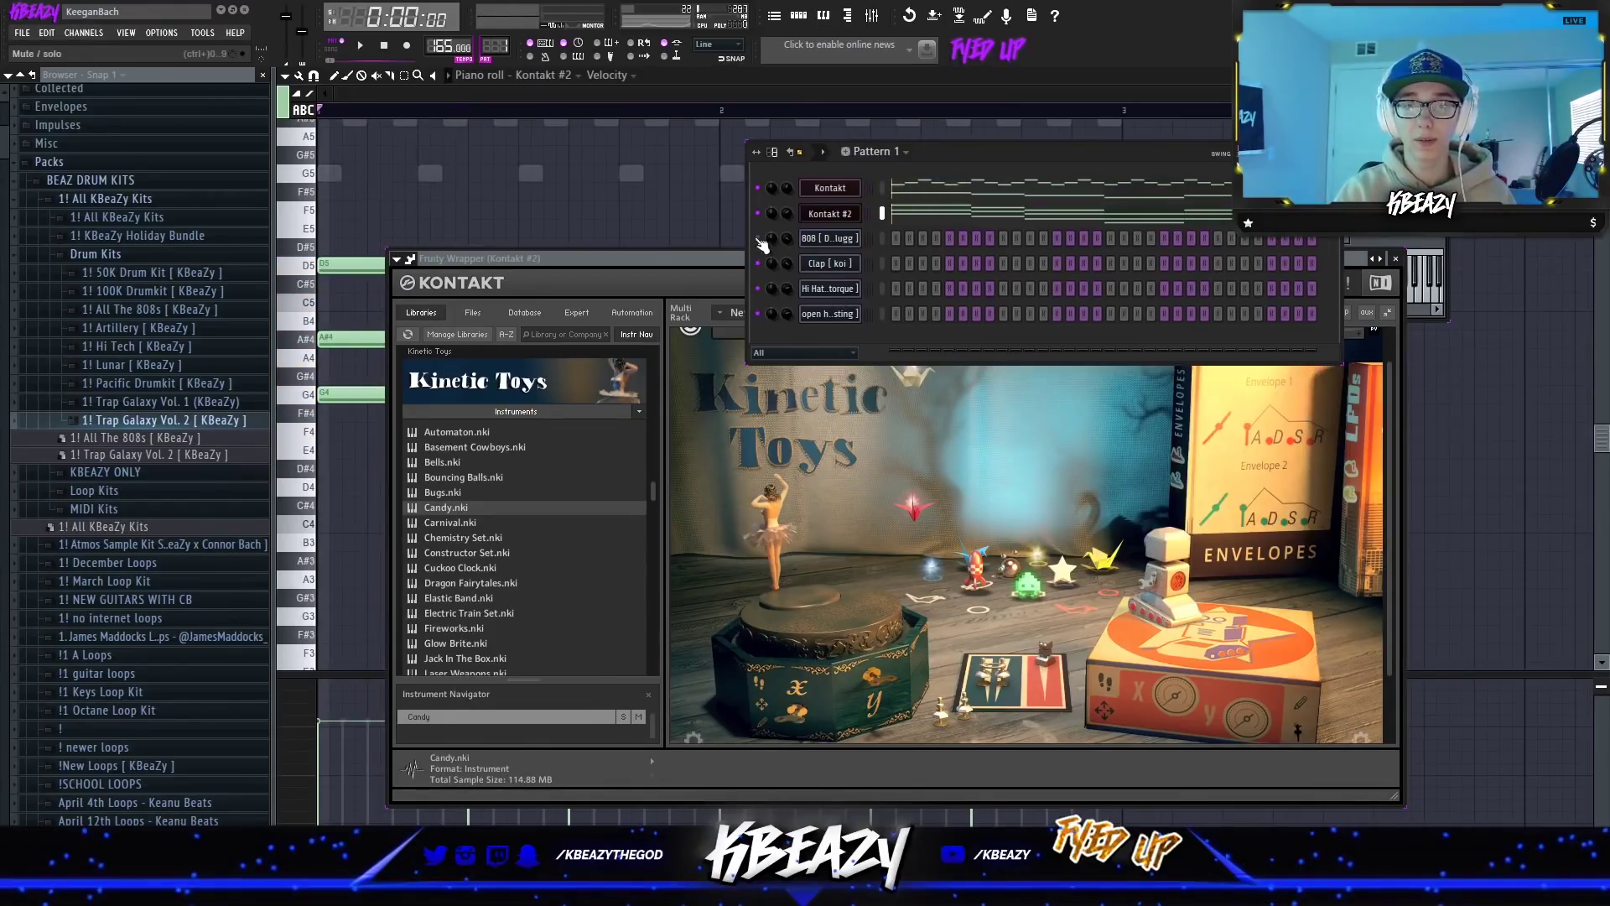
key(space)
Raise the middle notes of the first two Kontakt #2 chords by an octave to A#5 and A5.
click(545, 76)
click(555, 123)
key(space)
scroll(1204, 428, up, 2)
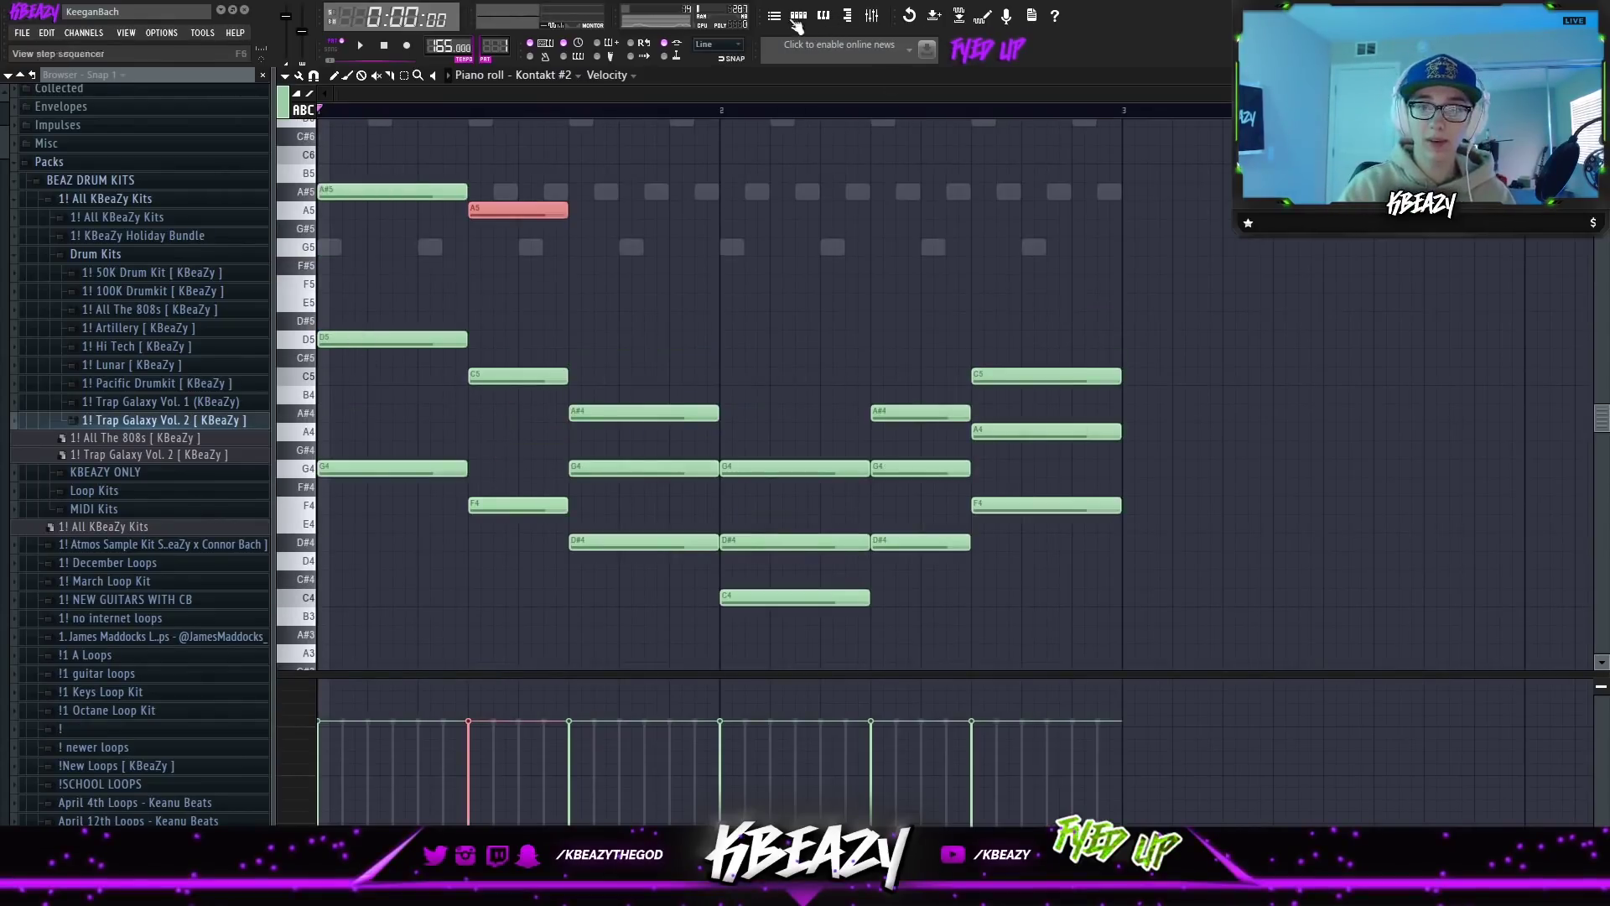
Browse the instrument libraries in the Kontakt #2 plugin.
click(797, 20)
click(829, 215)
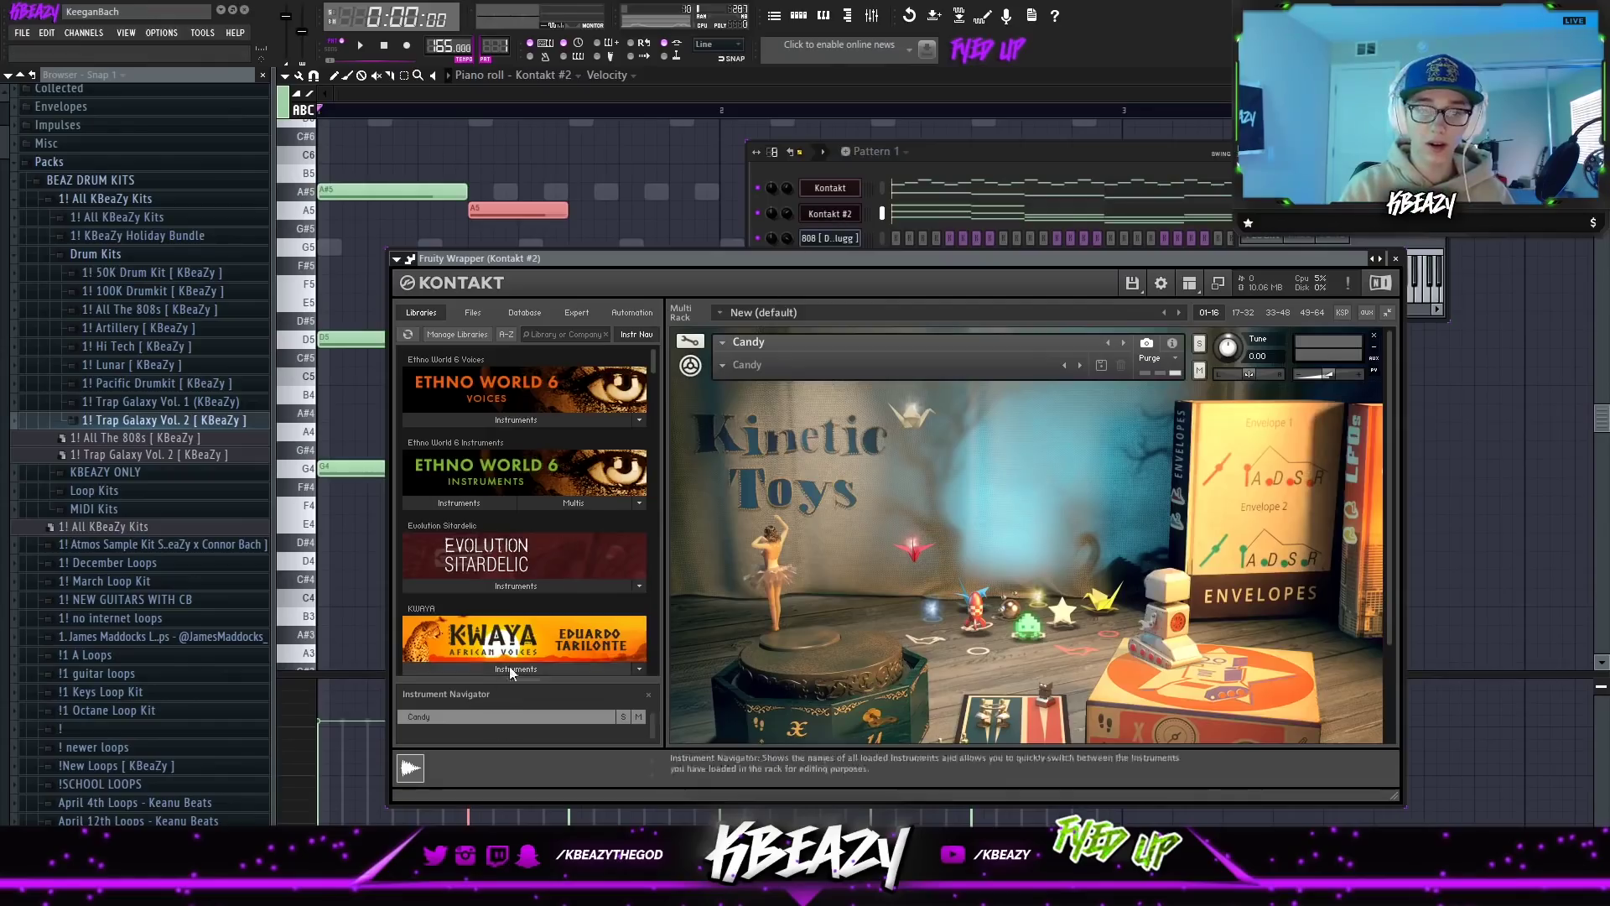
scroll(509, 666, down, 2)
scroll(815, 577, down, 3)
scroll(541, 664, down, 2)
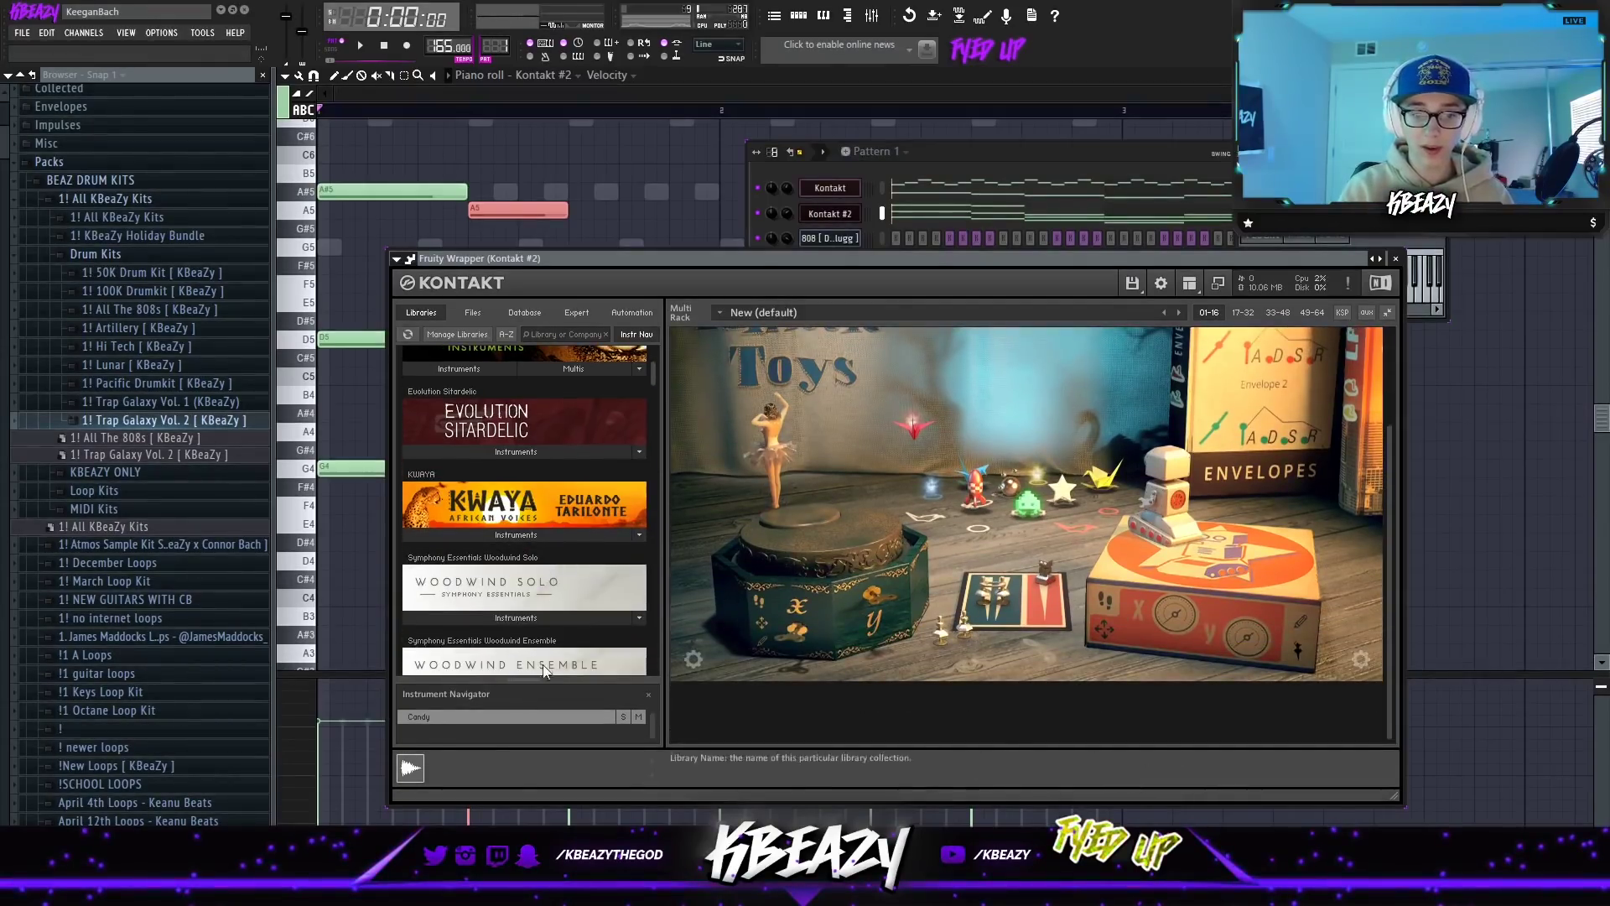
Raise the middle notes of the remaining four Kontakt #2 chords by an octave to G5, D#5, G5 and A5.
click(678, 198)
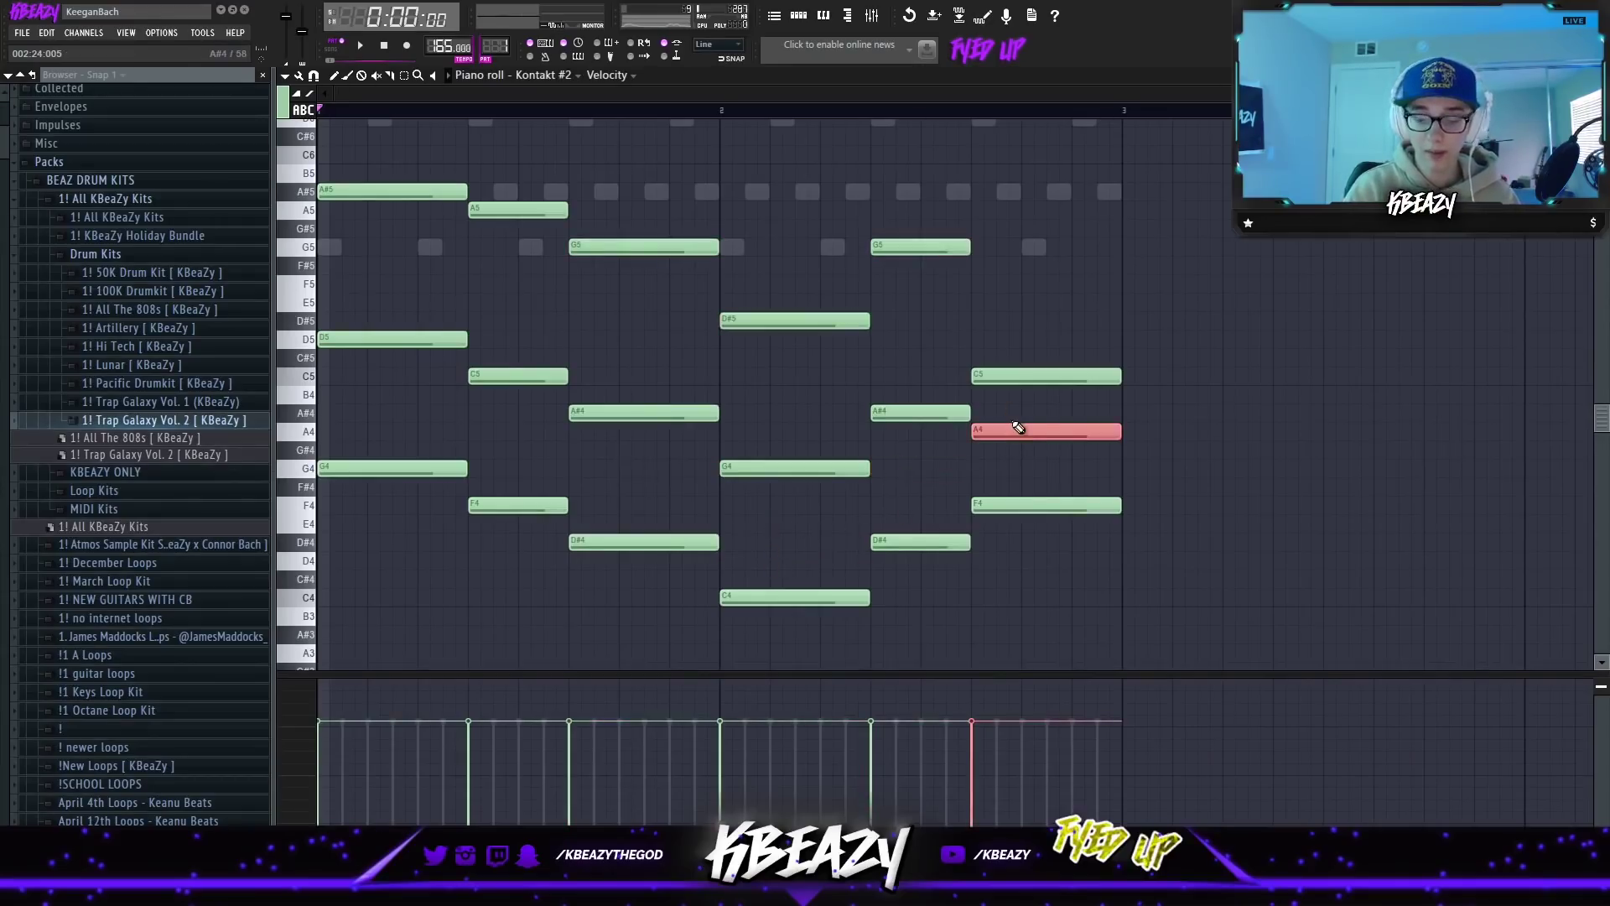
ctrl+click(1060, 409)
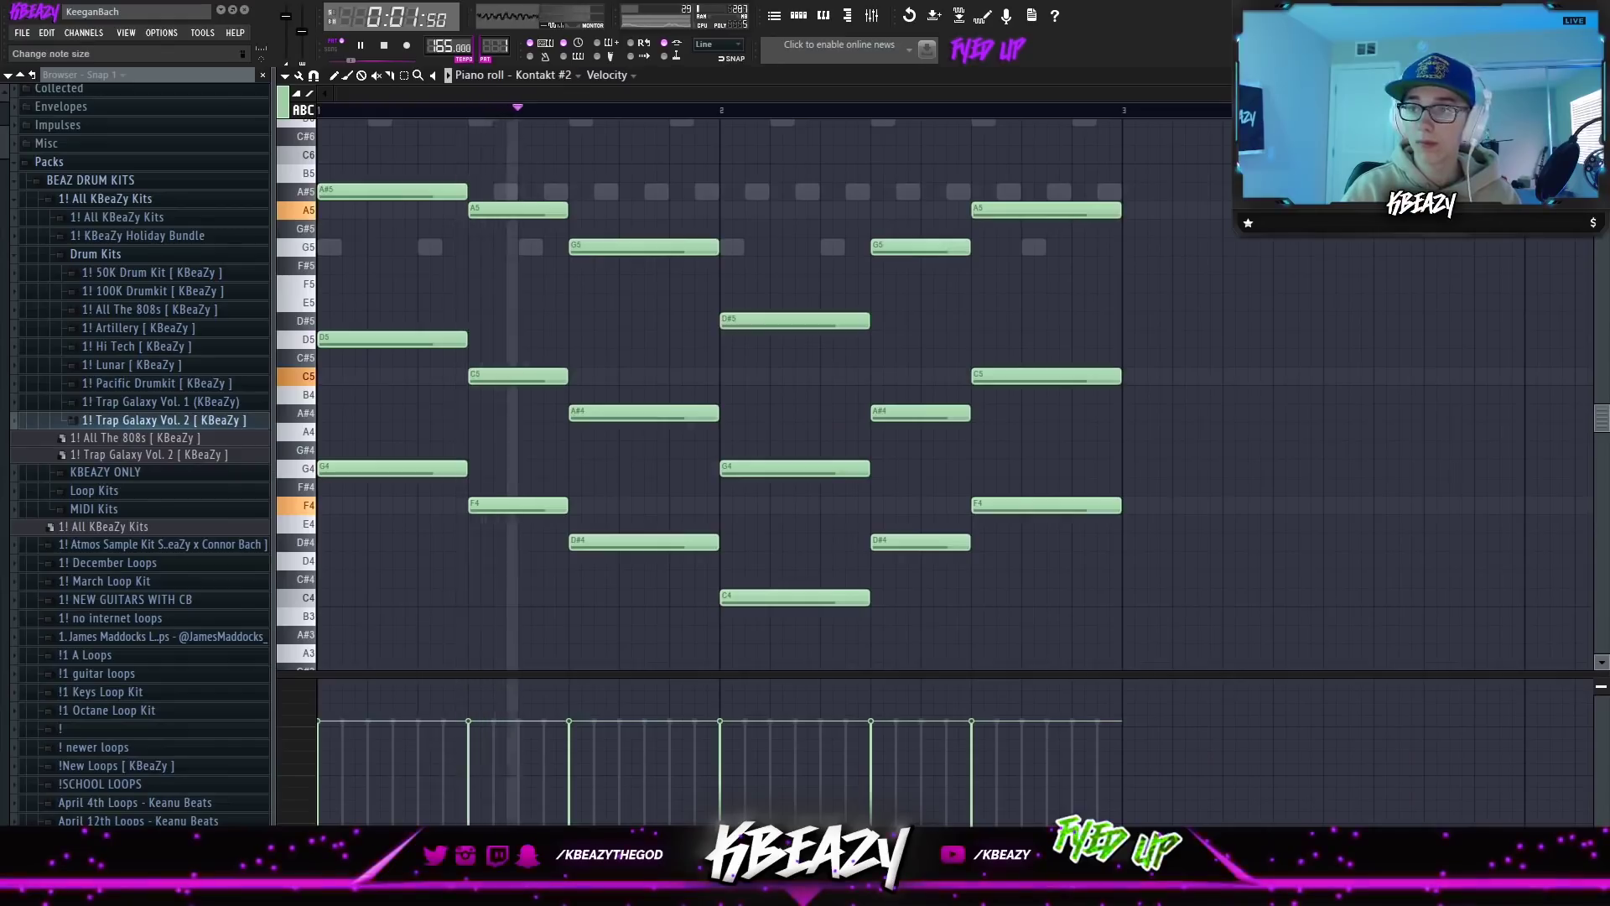
drag(1601, 110, 1602, 118)
Draw the chord roots G, F, D#, C, D#, F as 808 [ DJ Plugg ] notes and raise them all by an octave.
click(799, 17)
scroll(788, 209, down, 4)
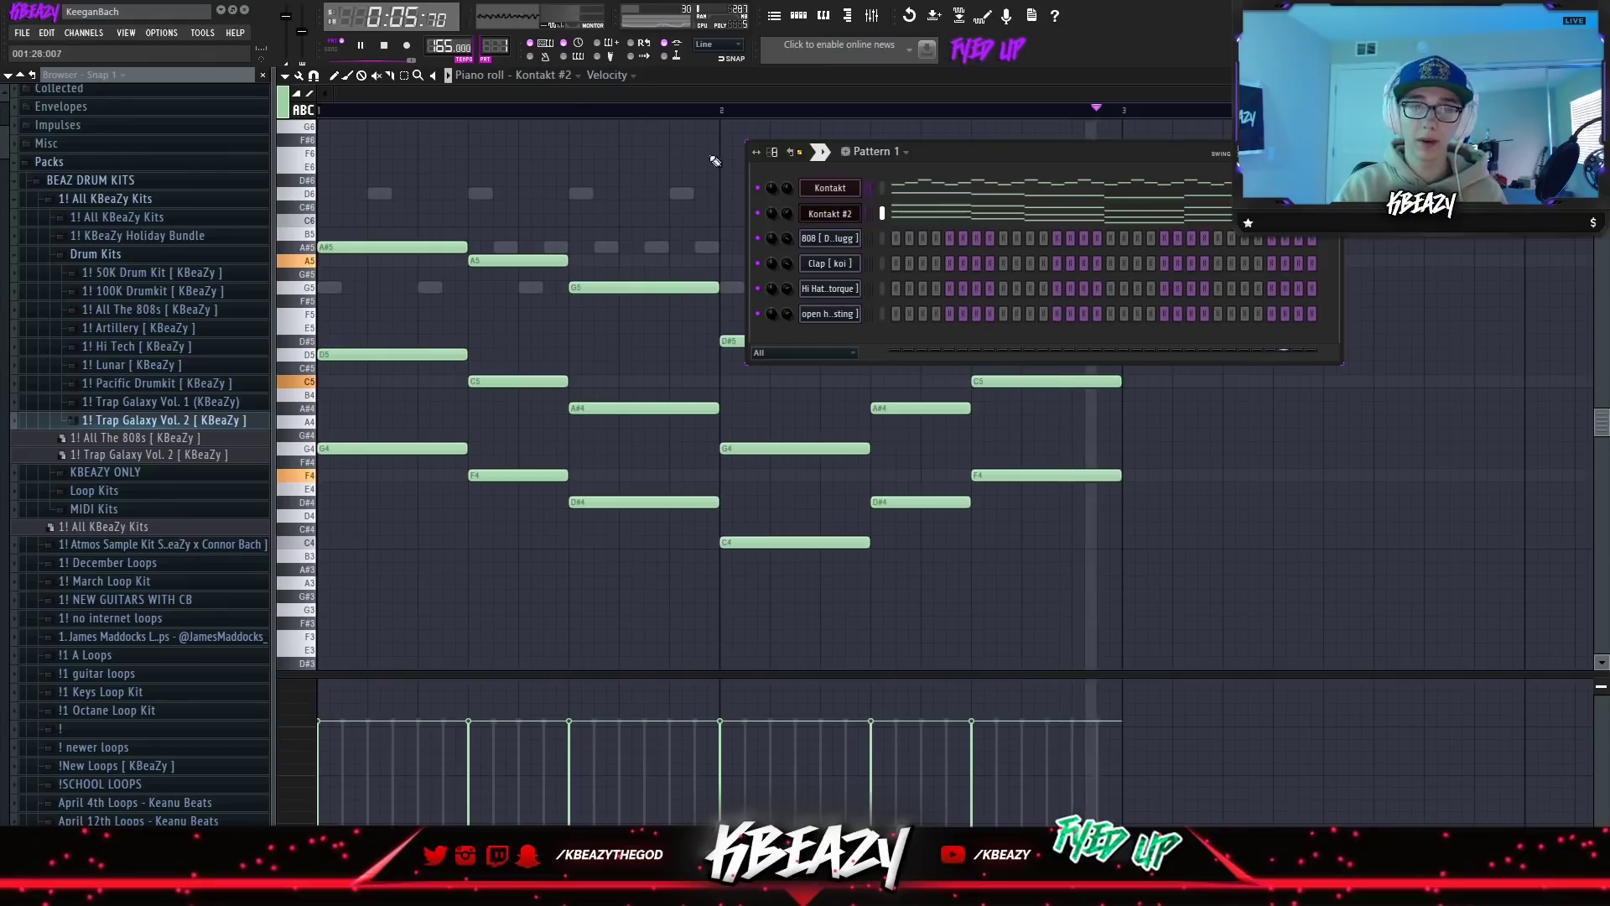
key(space)
right_click(838, 239)
click(881, 237)
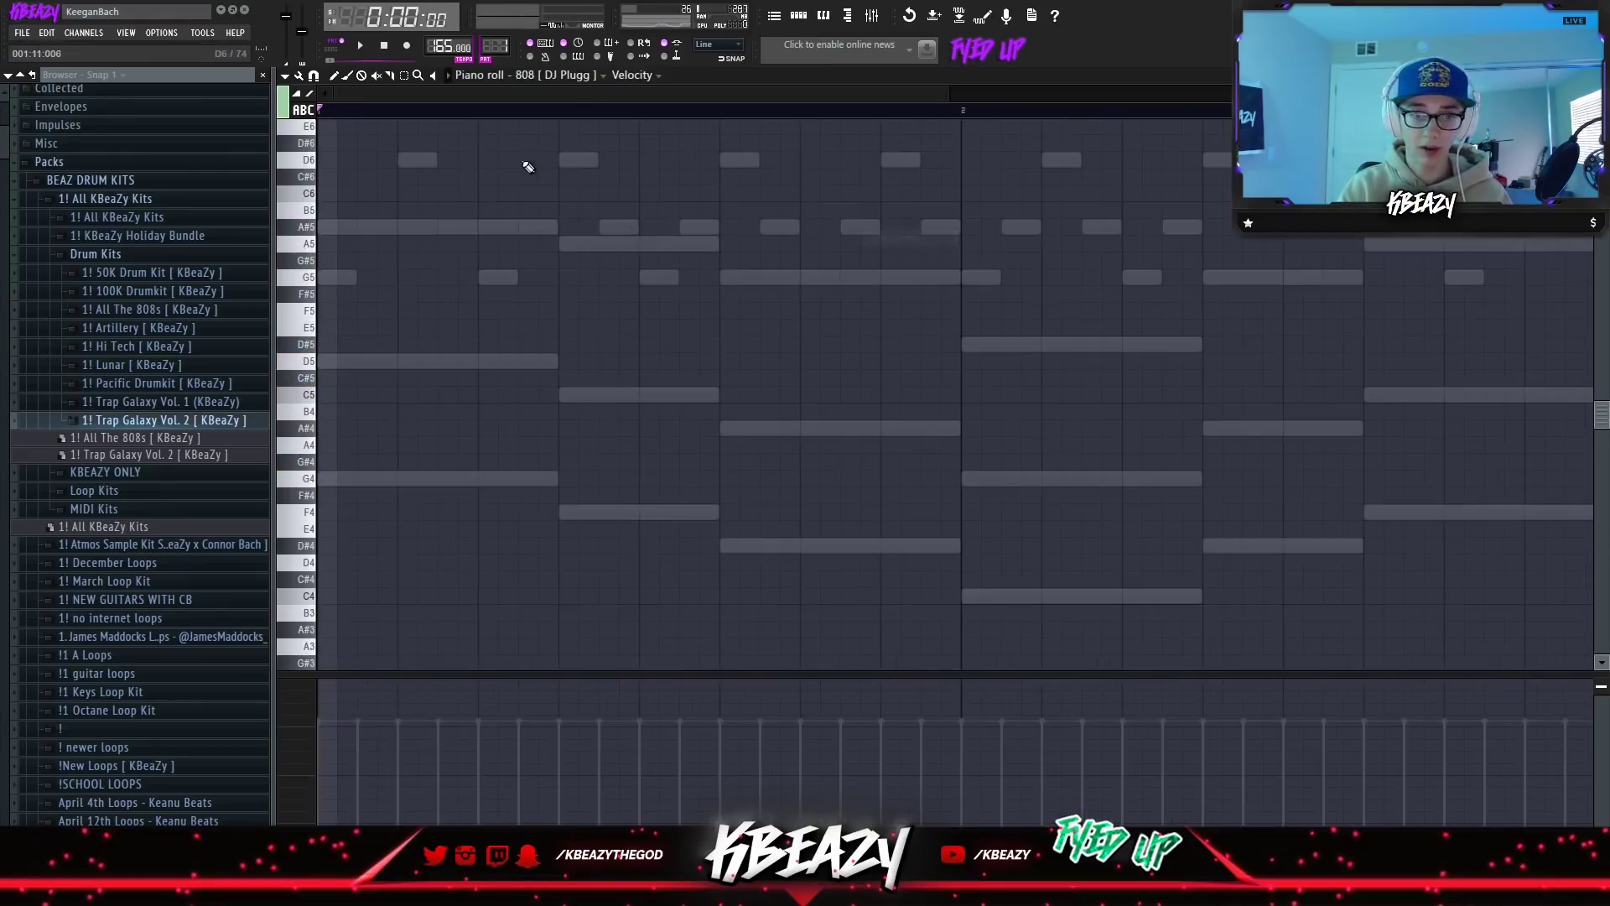
scroll(323, 419, down, 3)
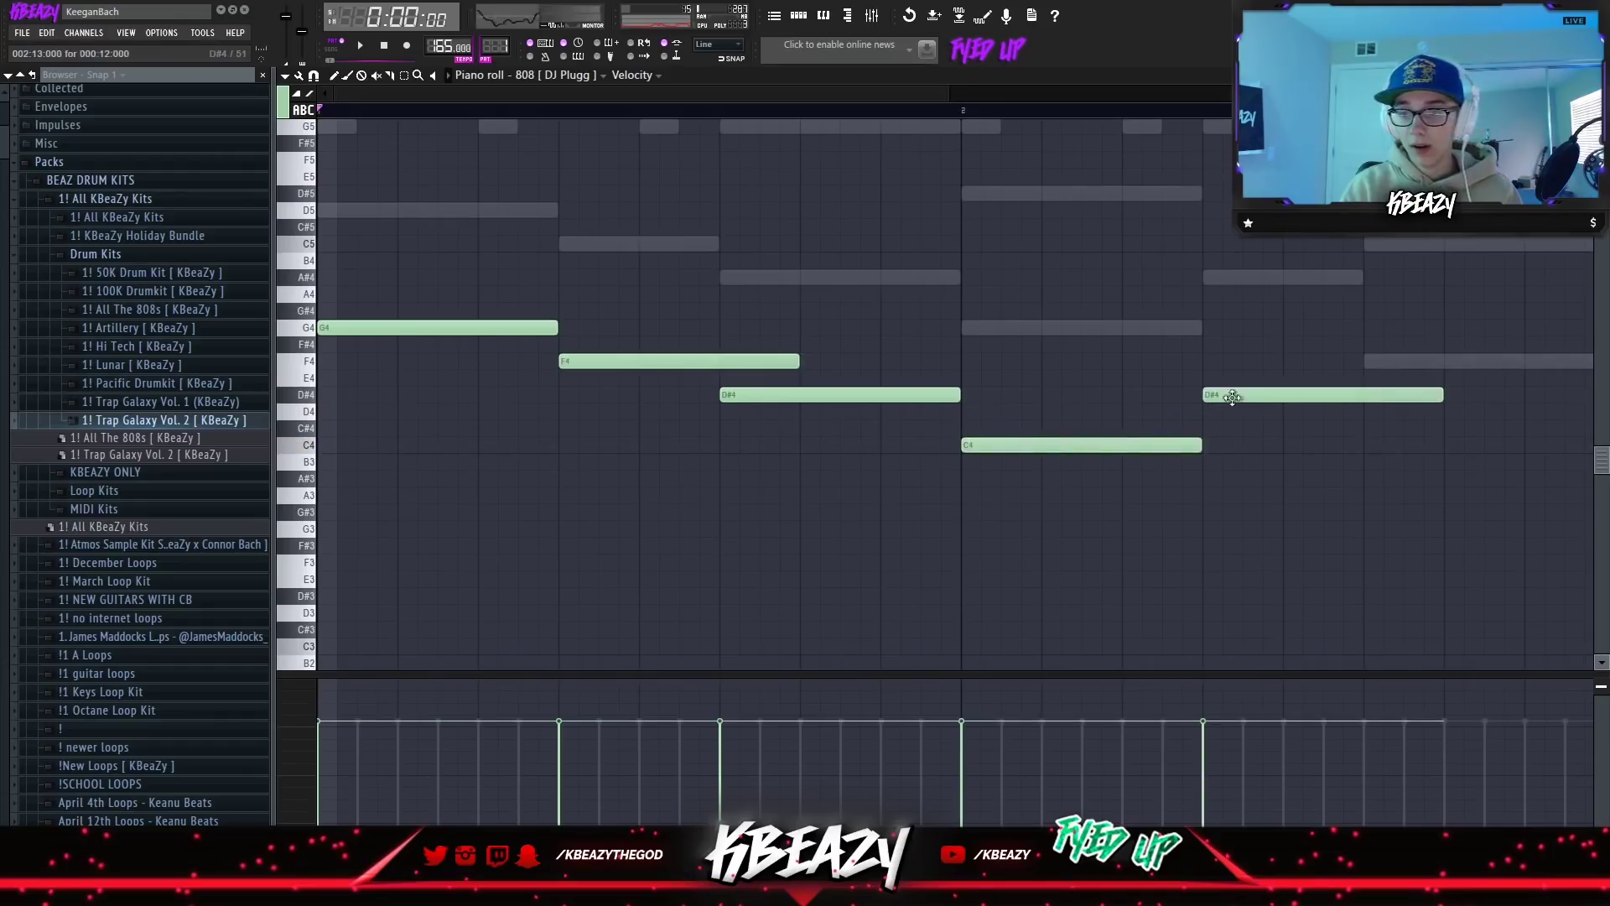
key(ctrl+Up)
key(space)
scroll(926, 411, down, 2)
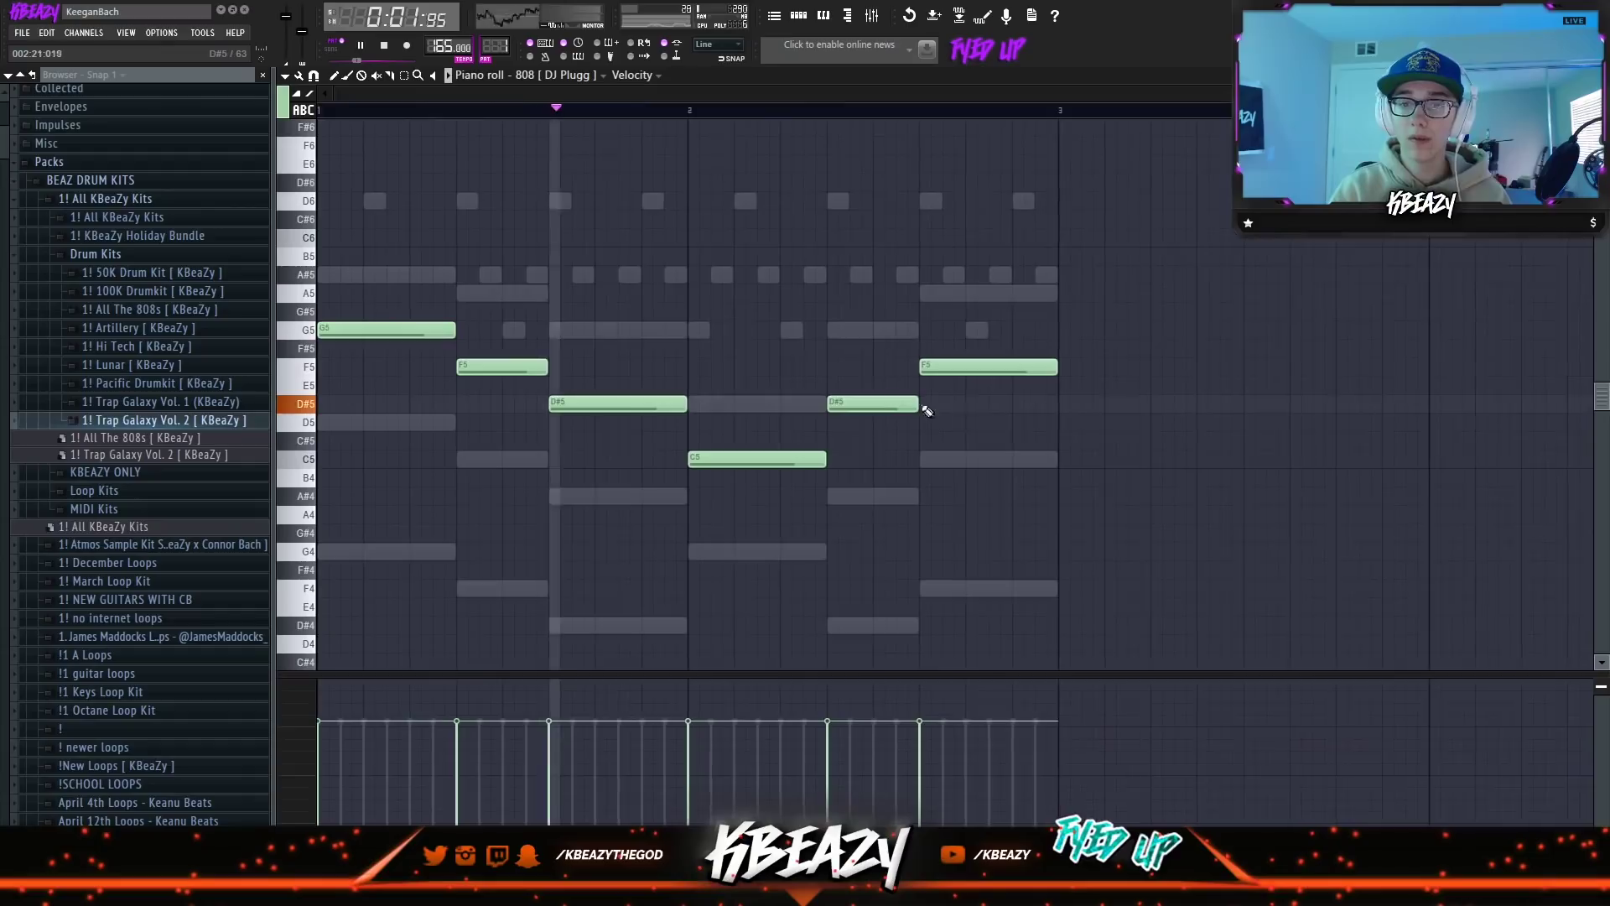
Split the 808's first F5, first D#5 and C5 notes into two hits each and extend the hits to close the gaps.
key(space)
drag(686, 403, 478, 369)
key(space)
click(483, 366)
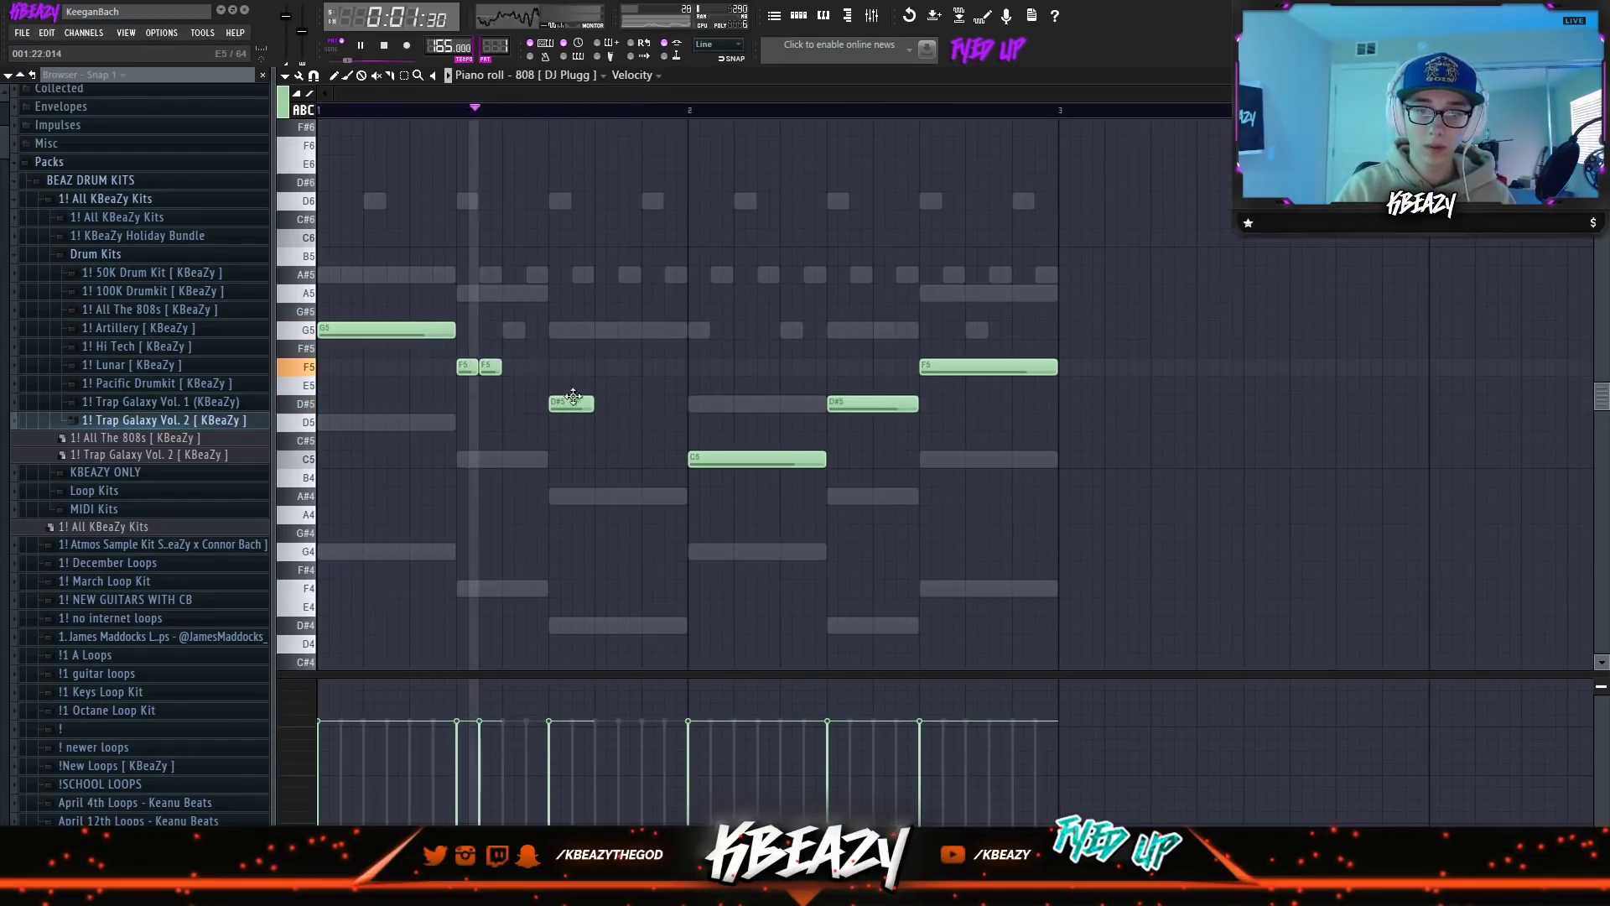
click(622, 405)
drag(822, 459, 744, 461)
click(758, 460)
key(space)
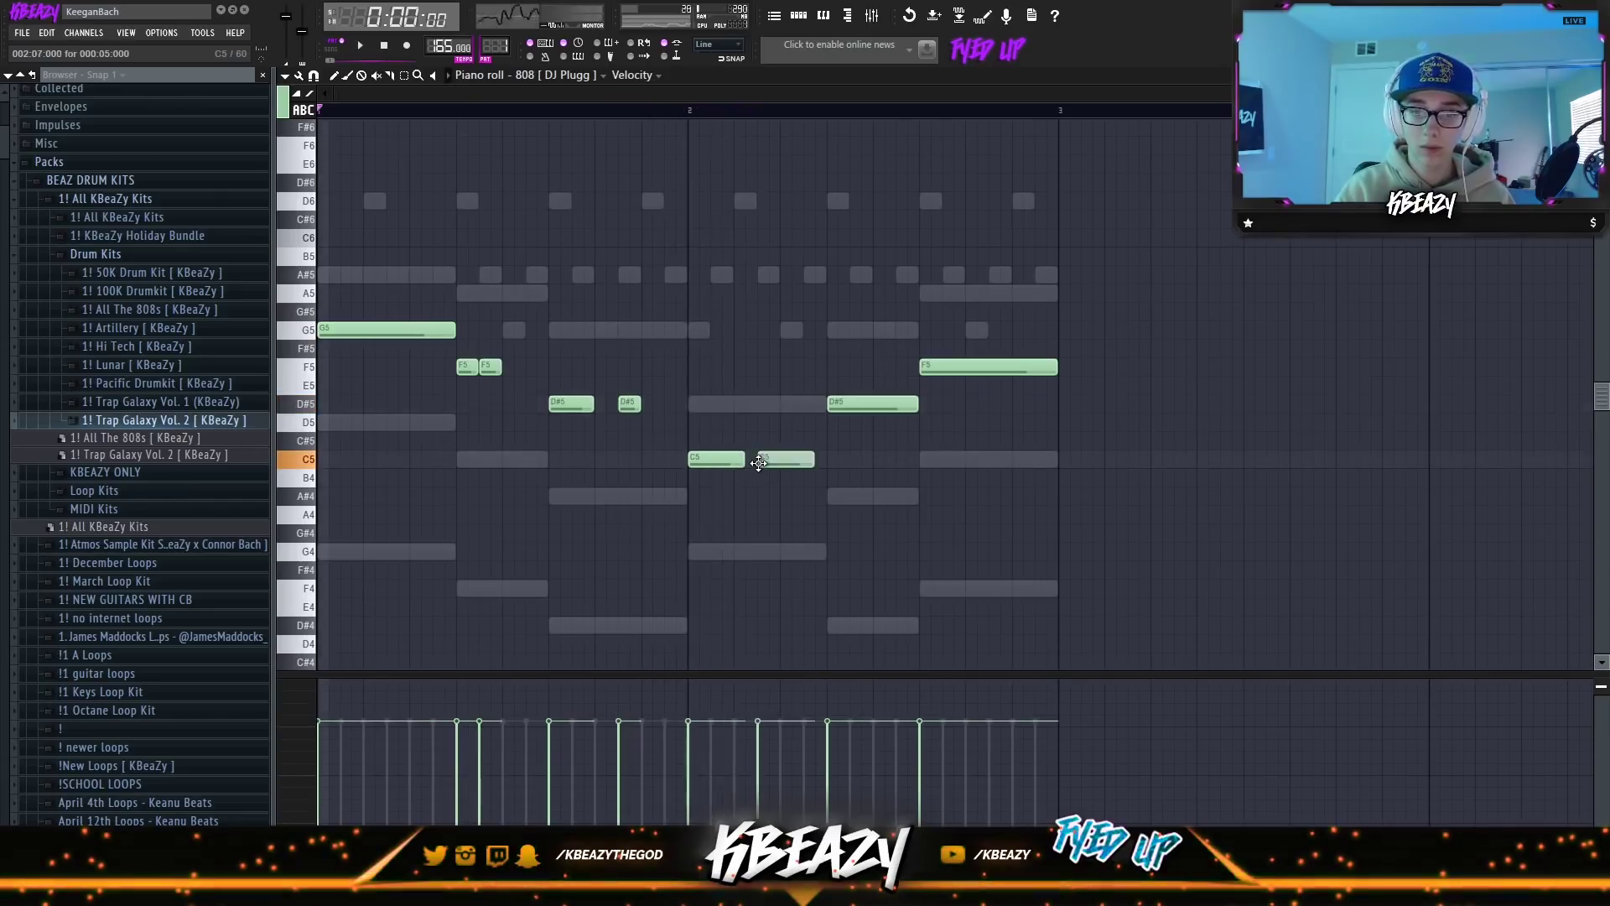
key(space)
key(ctrl+l)
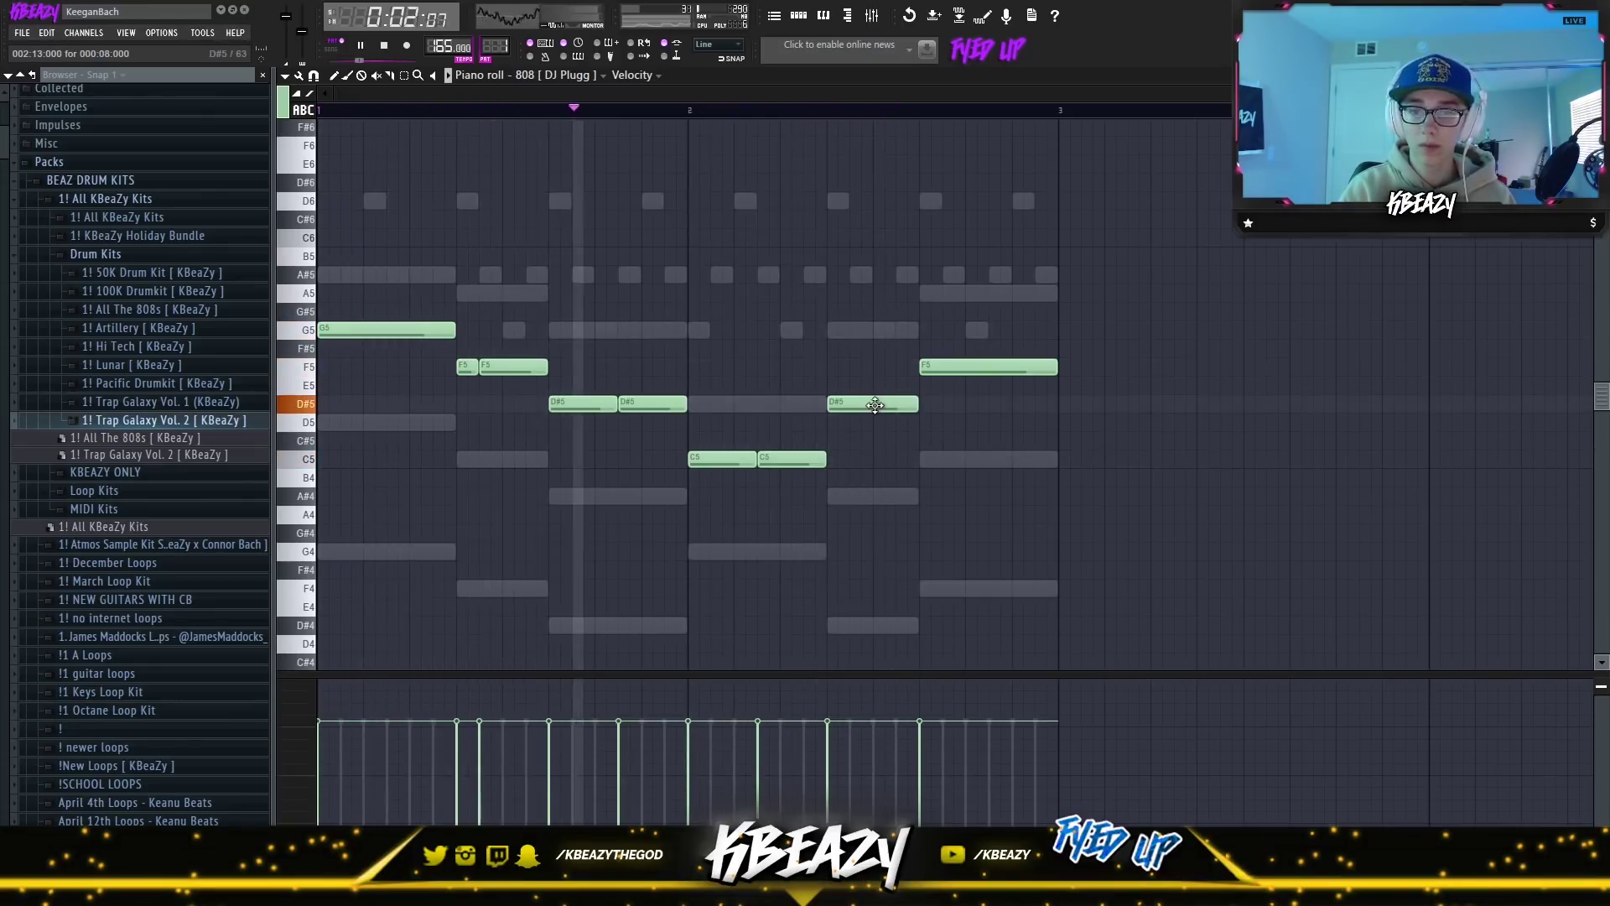
Lower the 808 note under the fifth chord to C5, and in Kontakt #2 replace that chord by extending the C4-G4-D#5 chord.
drag(874, 405, 820, 460)
key(space)
click(551, 76)
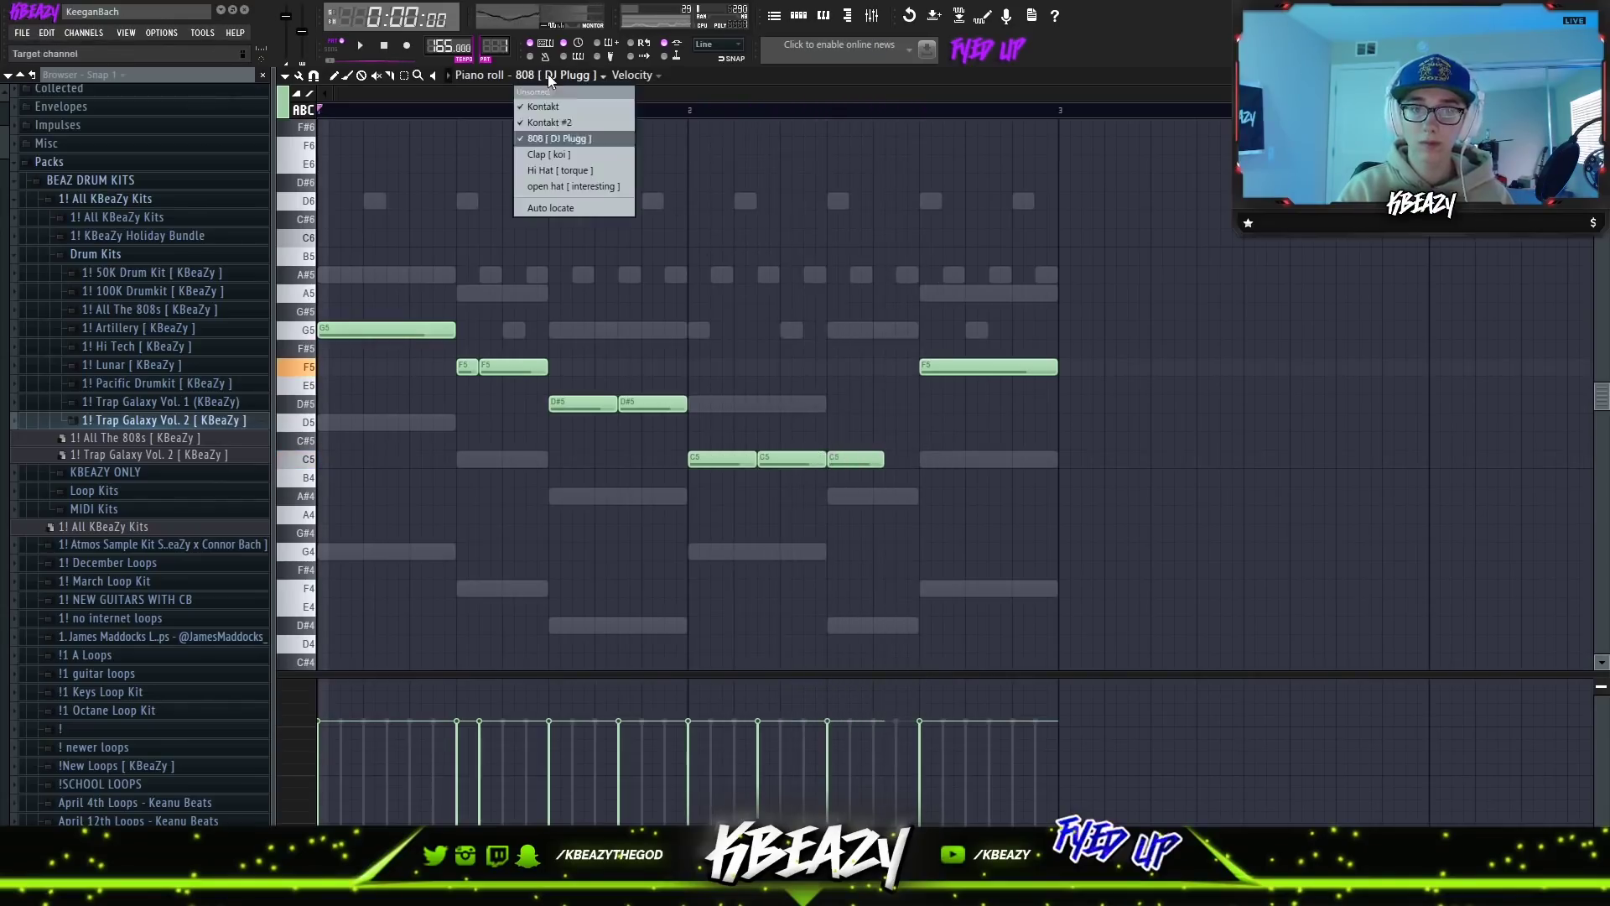
click(555, 123)
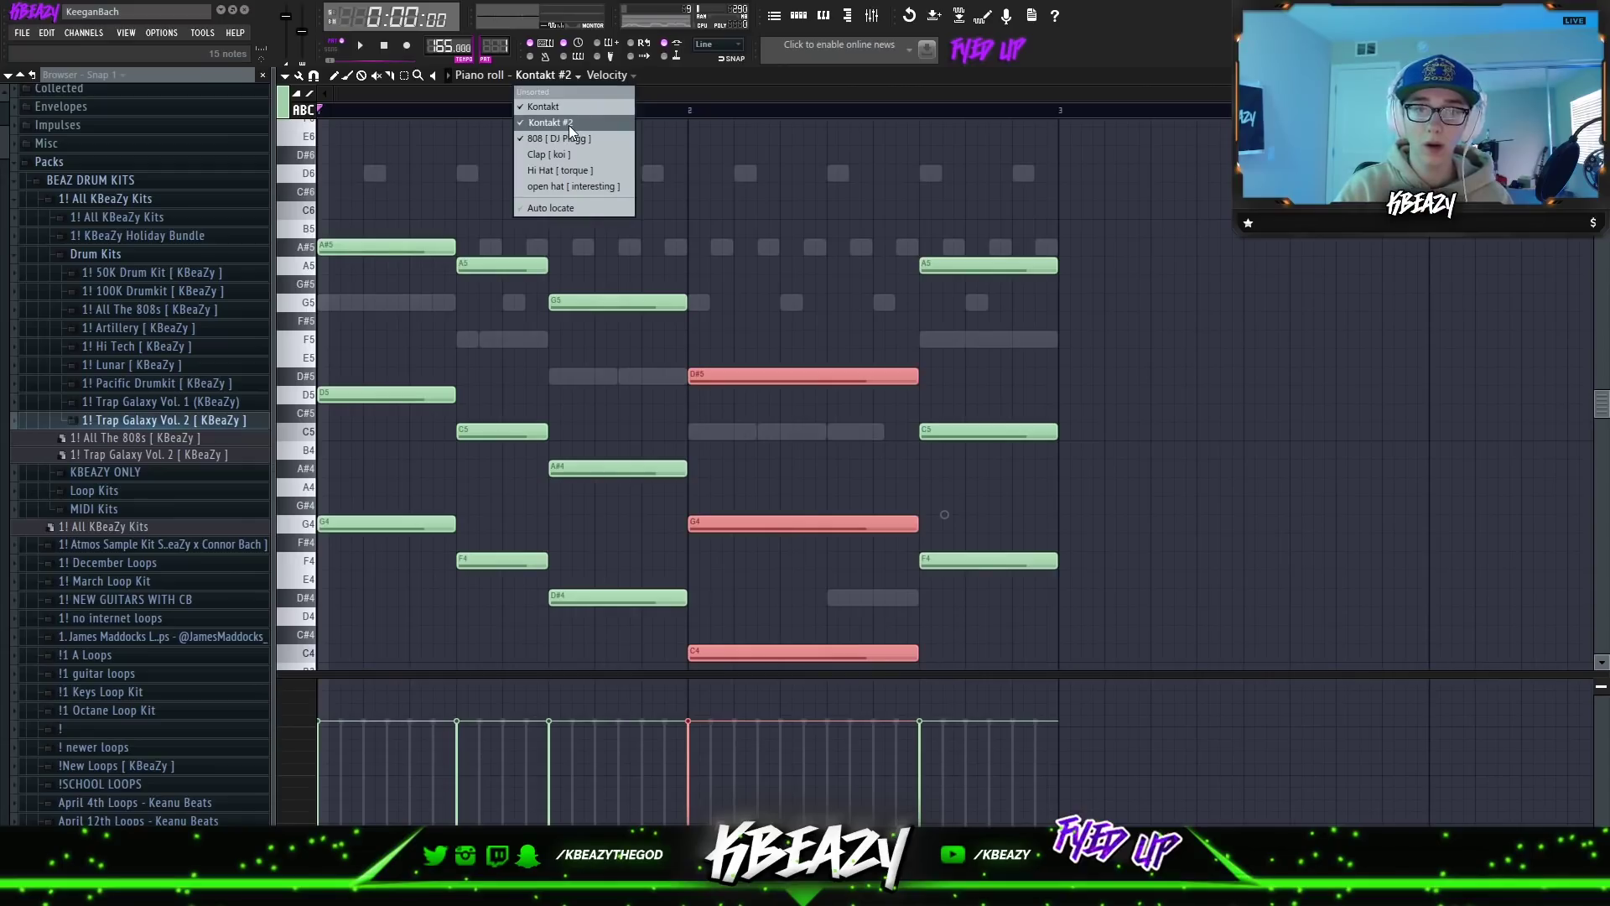
click(559, 109)
drag(821, 478, 919, 458)
key(space)
Extend the third C5 note of the 808 up to the start of the final F5 note.
click(551, 75)
click(553, 140)
right_click(944, 458)
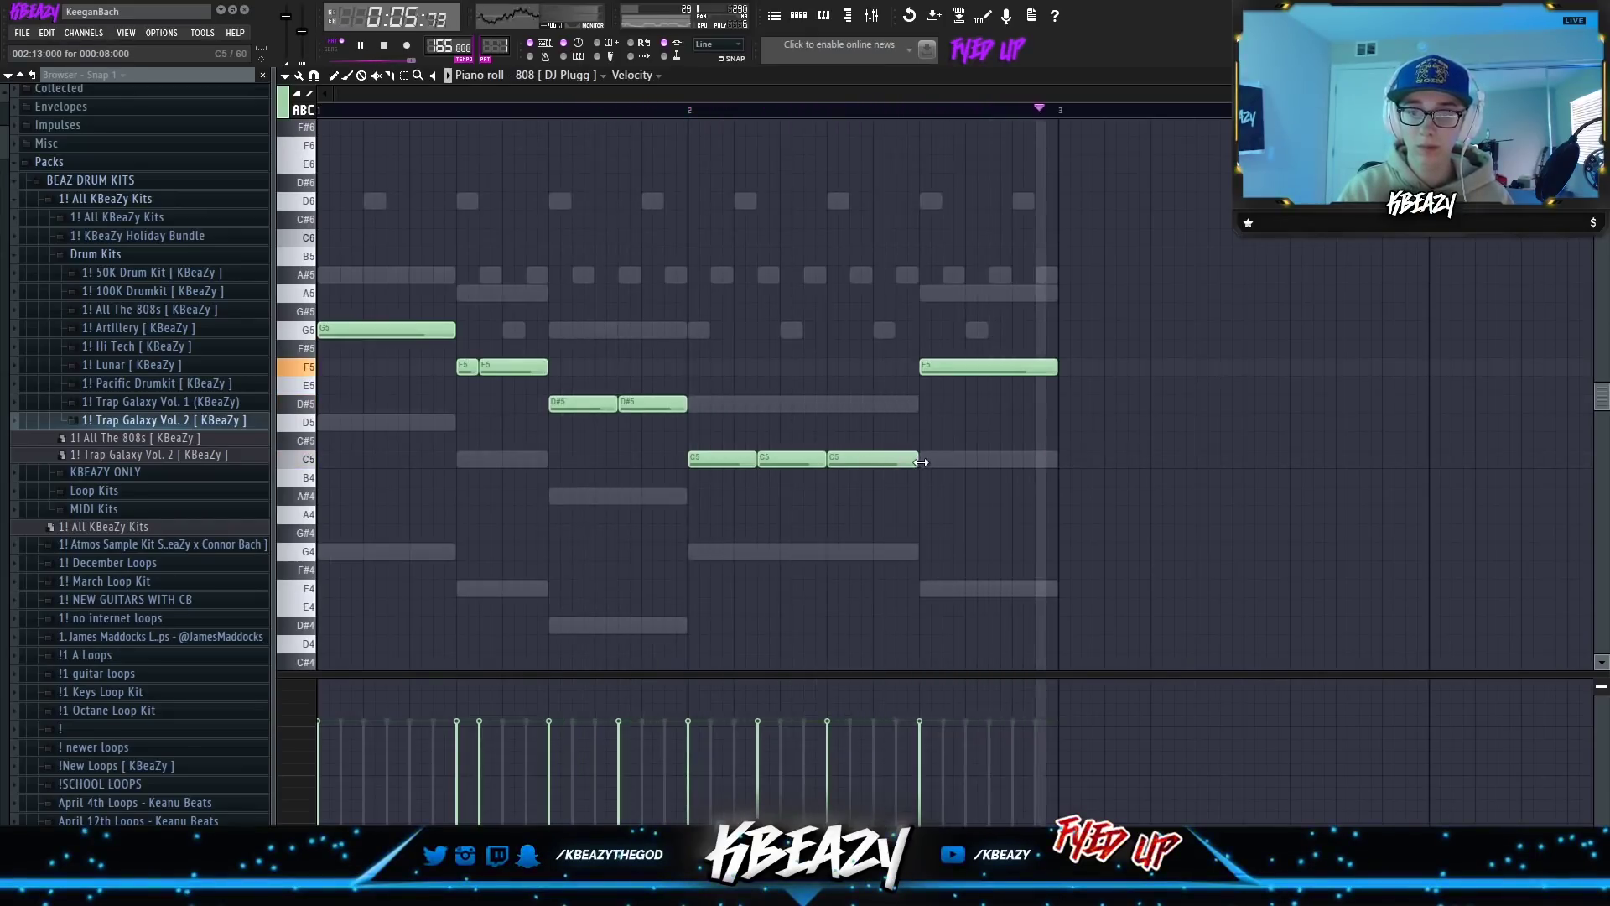
Split the long C4-G4-D#5 chord in Kontakt #2 at the fifth chord's start to make two separate chords.
click(554, 75)
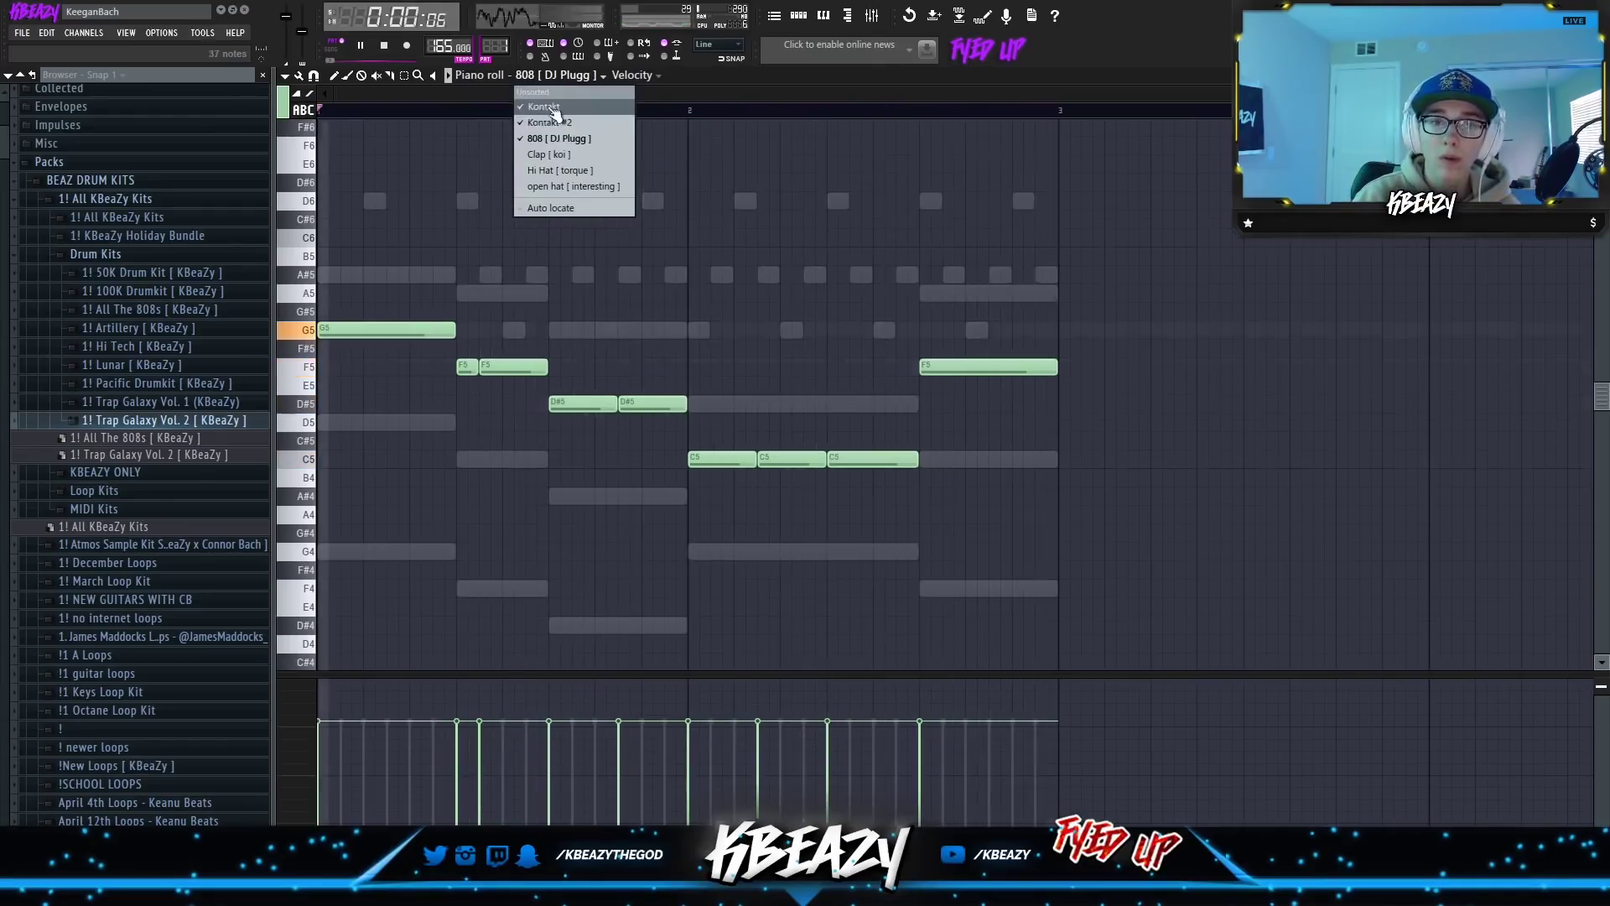
click(545, 108)
click(545, 74)
click(549, 123)
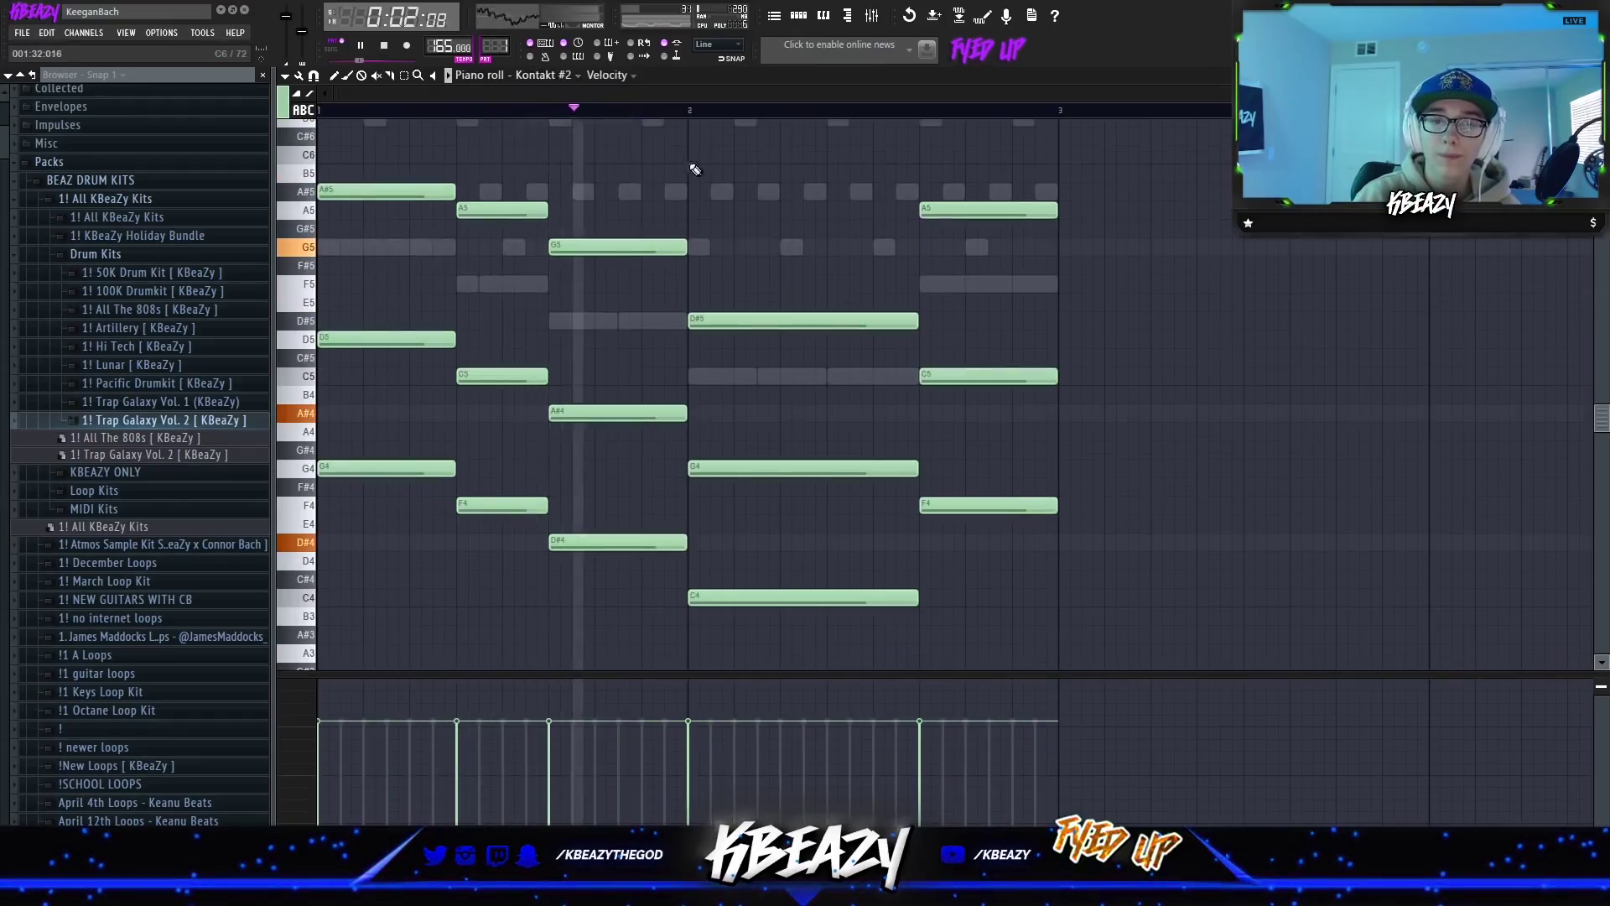
scroll(832, 280, down, 2)
drag(866, 493, 918, 210)
key(space)
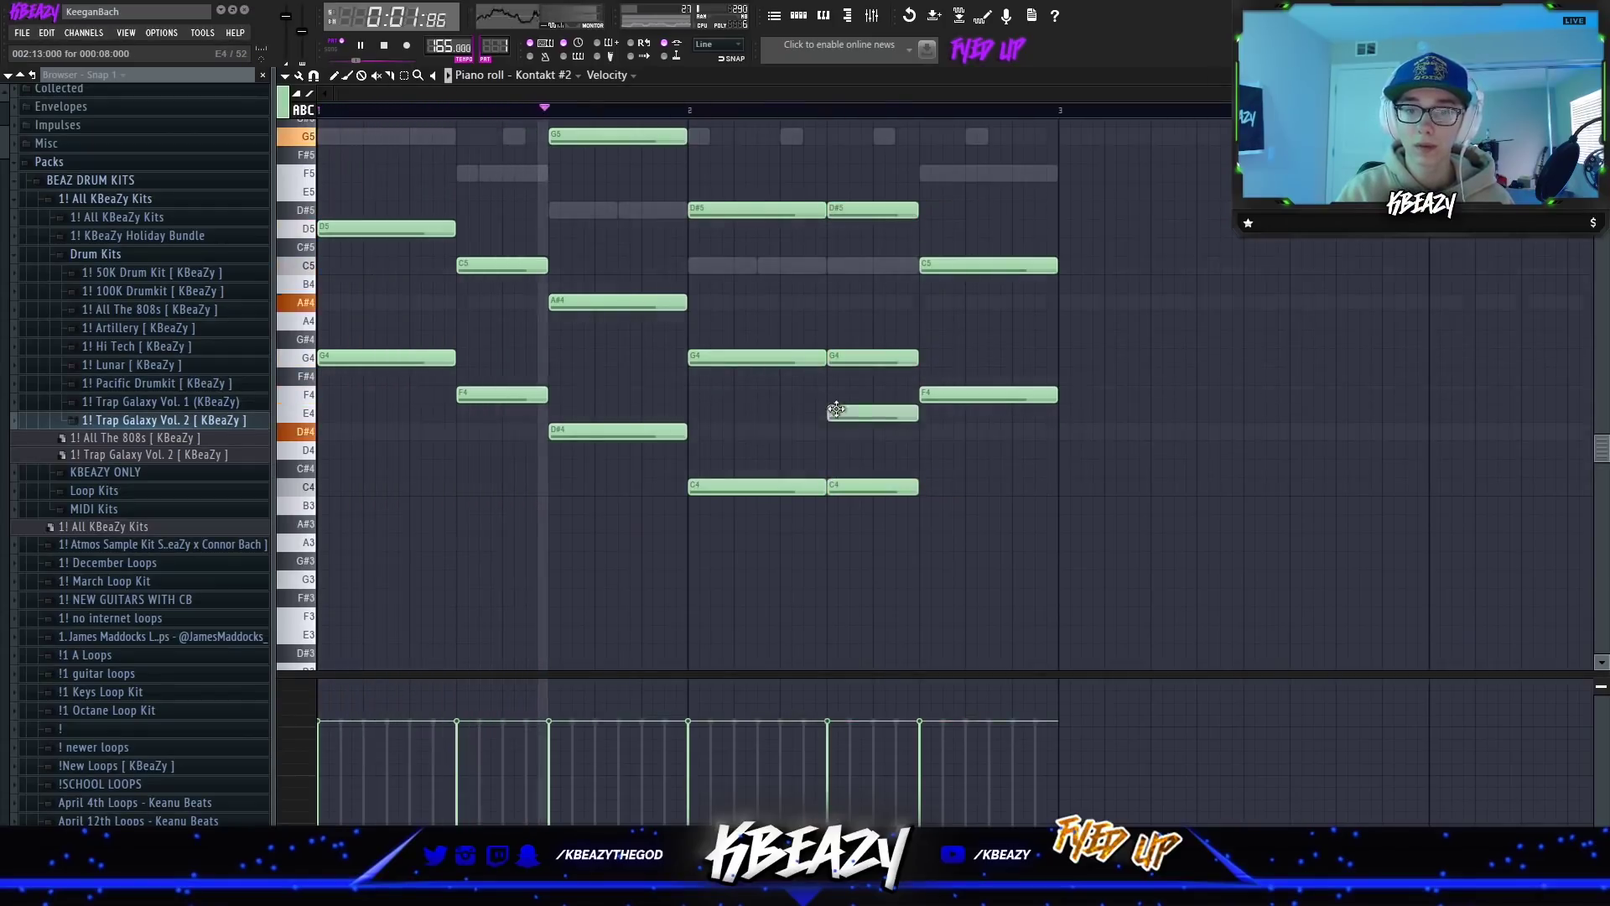
Add D#4 to the fifth Kontakt #2 chord, try a C5 and remove it, and add A#4.
click(863, 431)
click(860, 266)
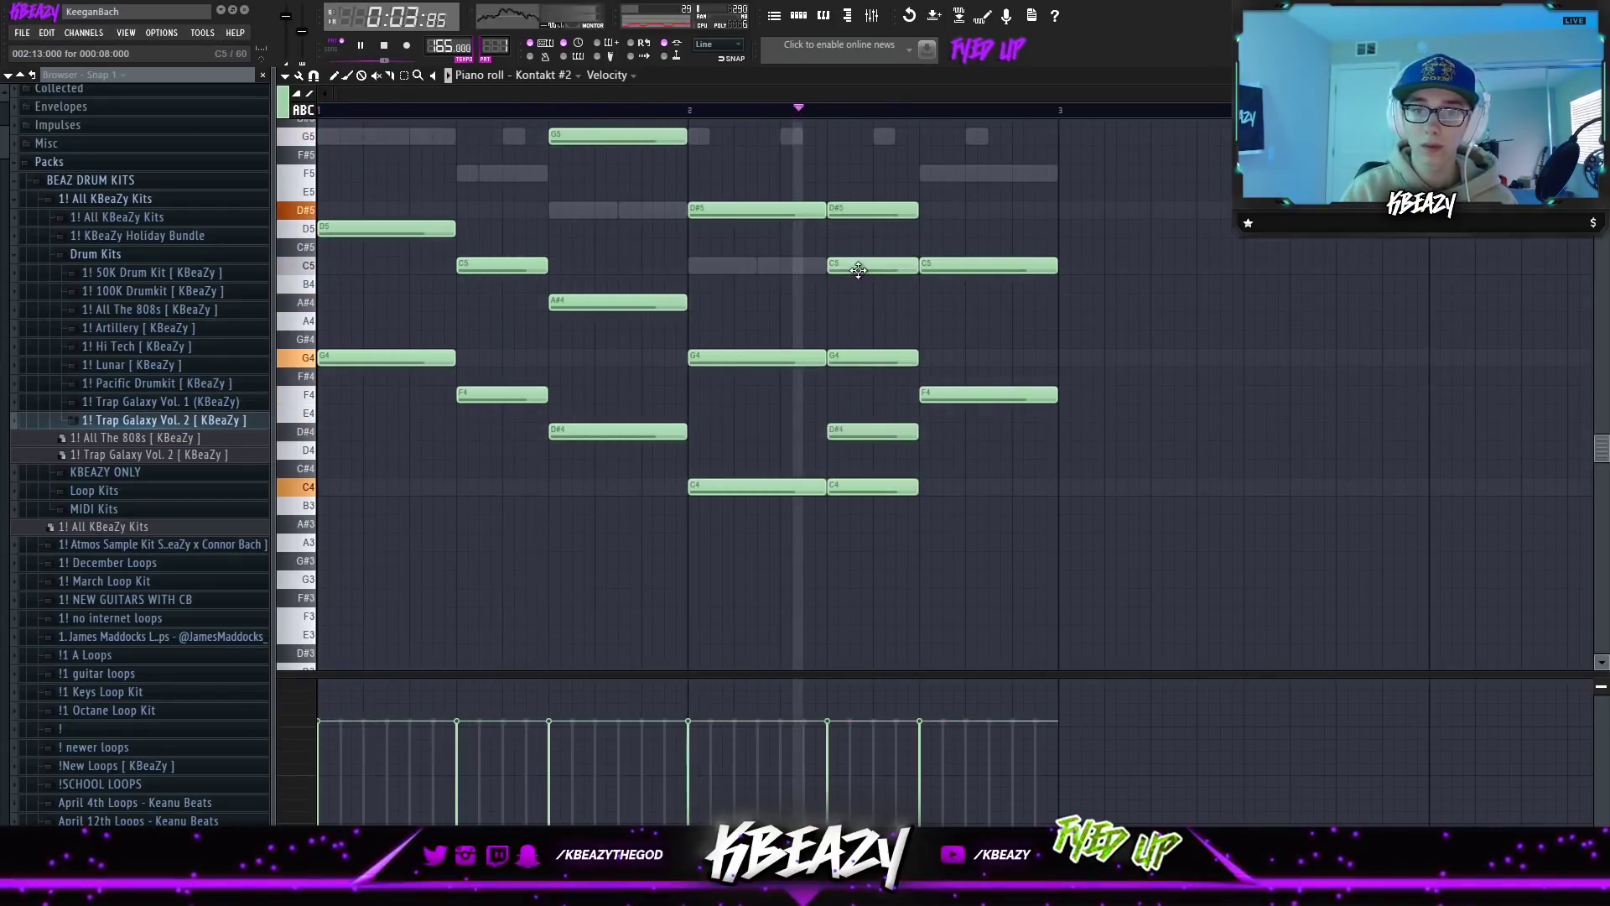
right_click(860, 266)
scroll(843, 336, up, 3)
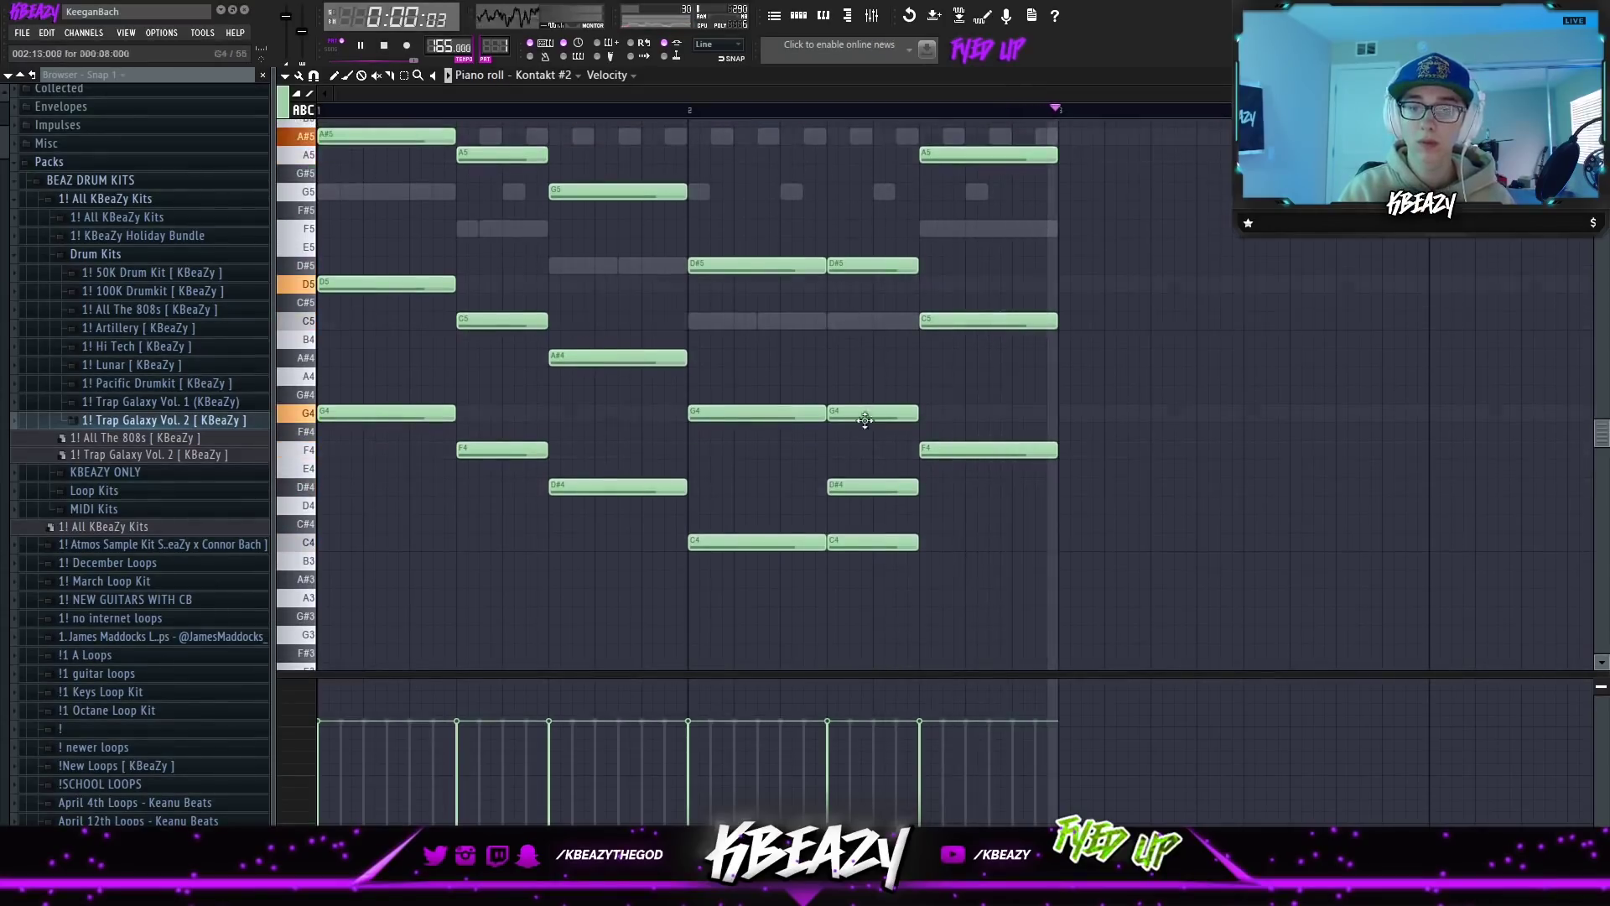
click(856, 358)
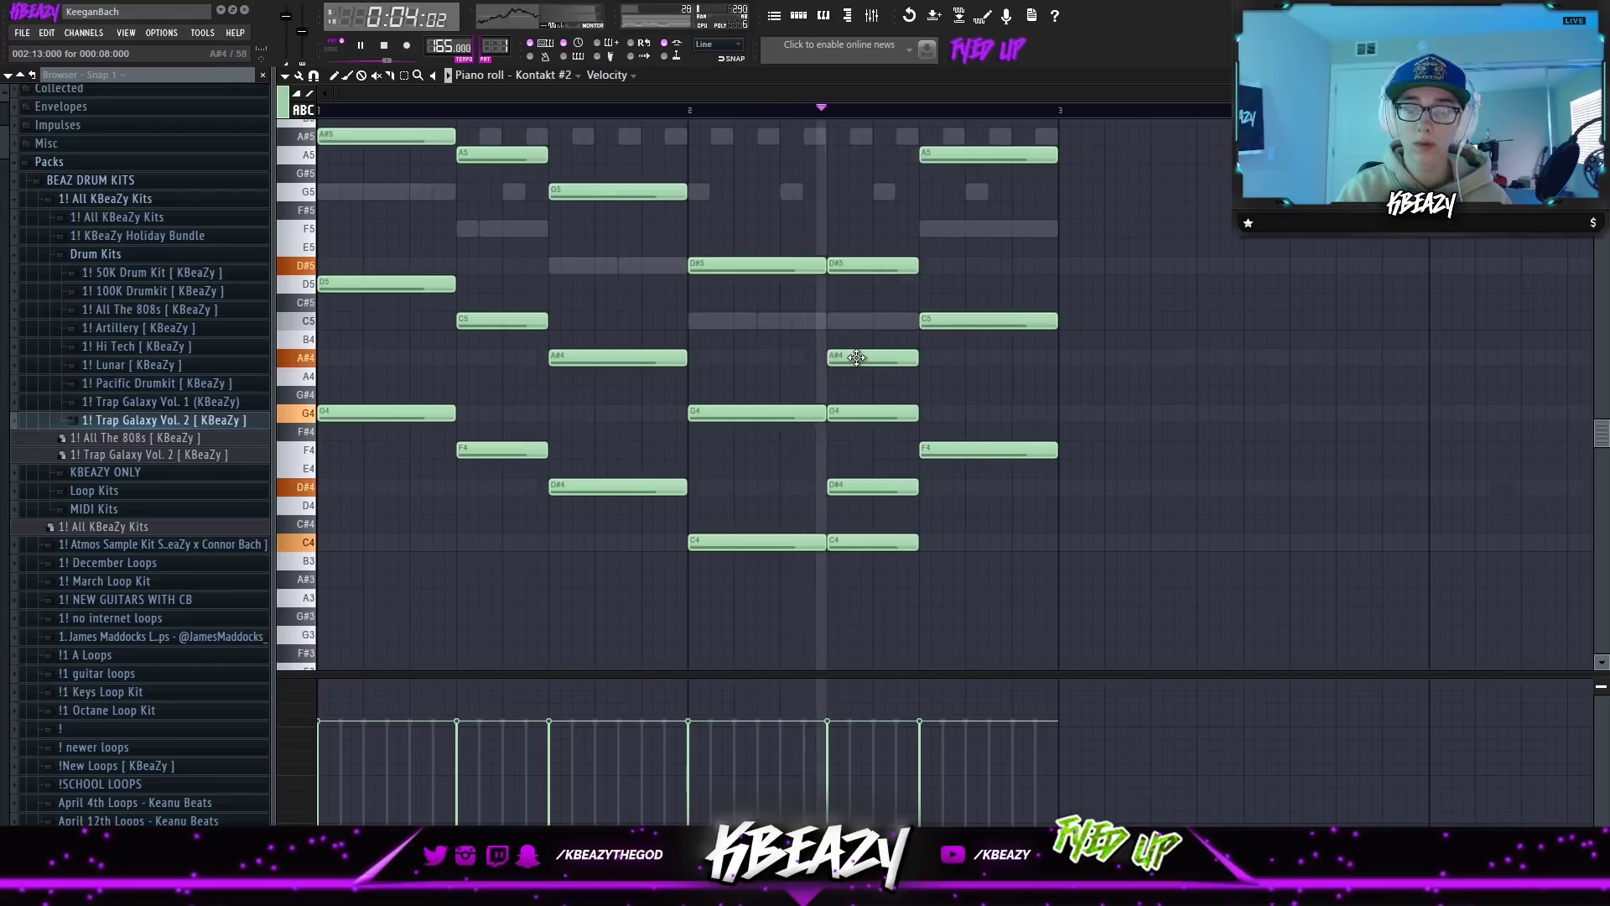
Solo the Kontakt #2 channel, set its volume to about 63%, and play back its chords.
key(F6)
key(space)
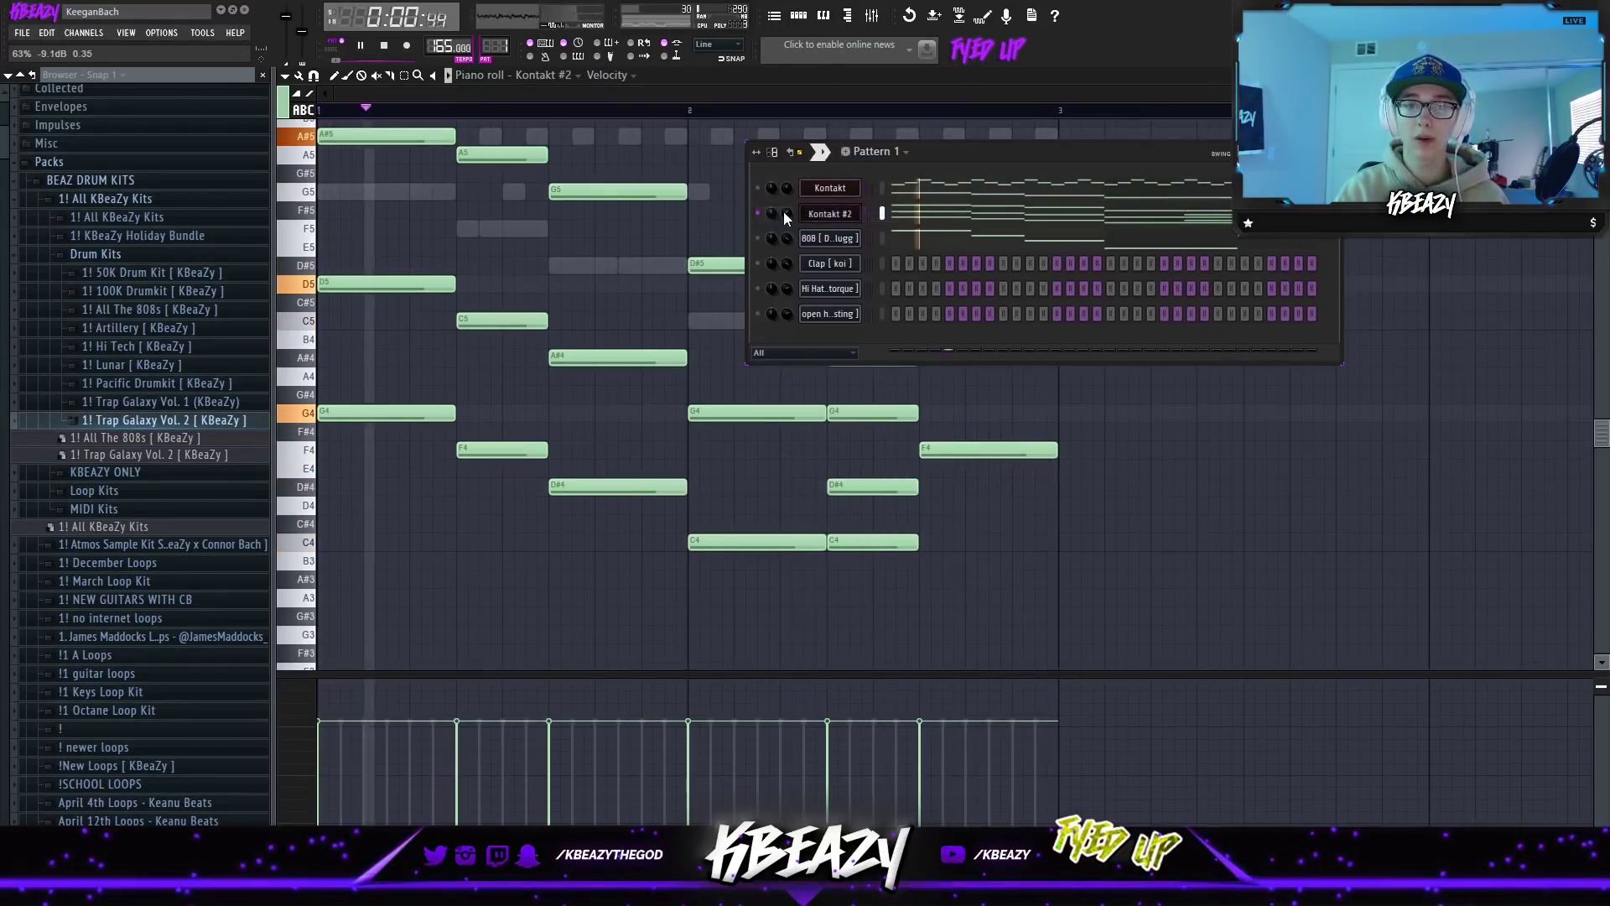
click(543, 76)
click(554, 124)
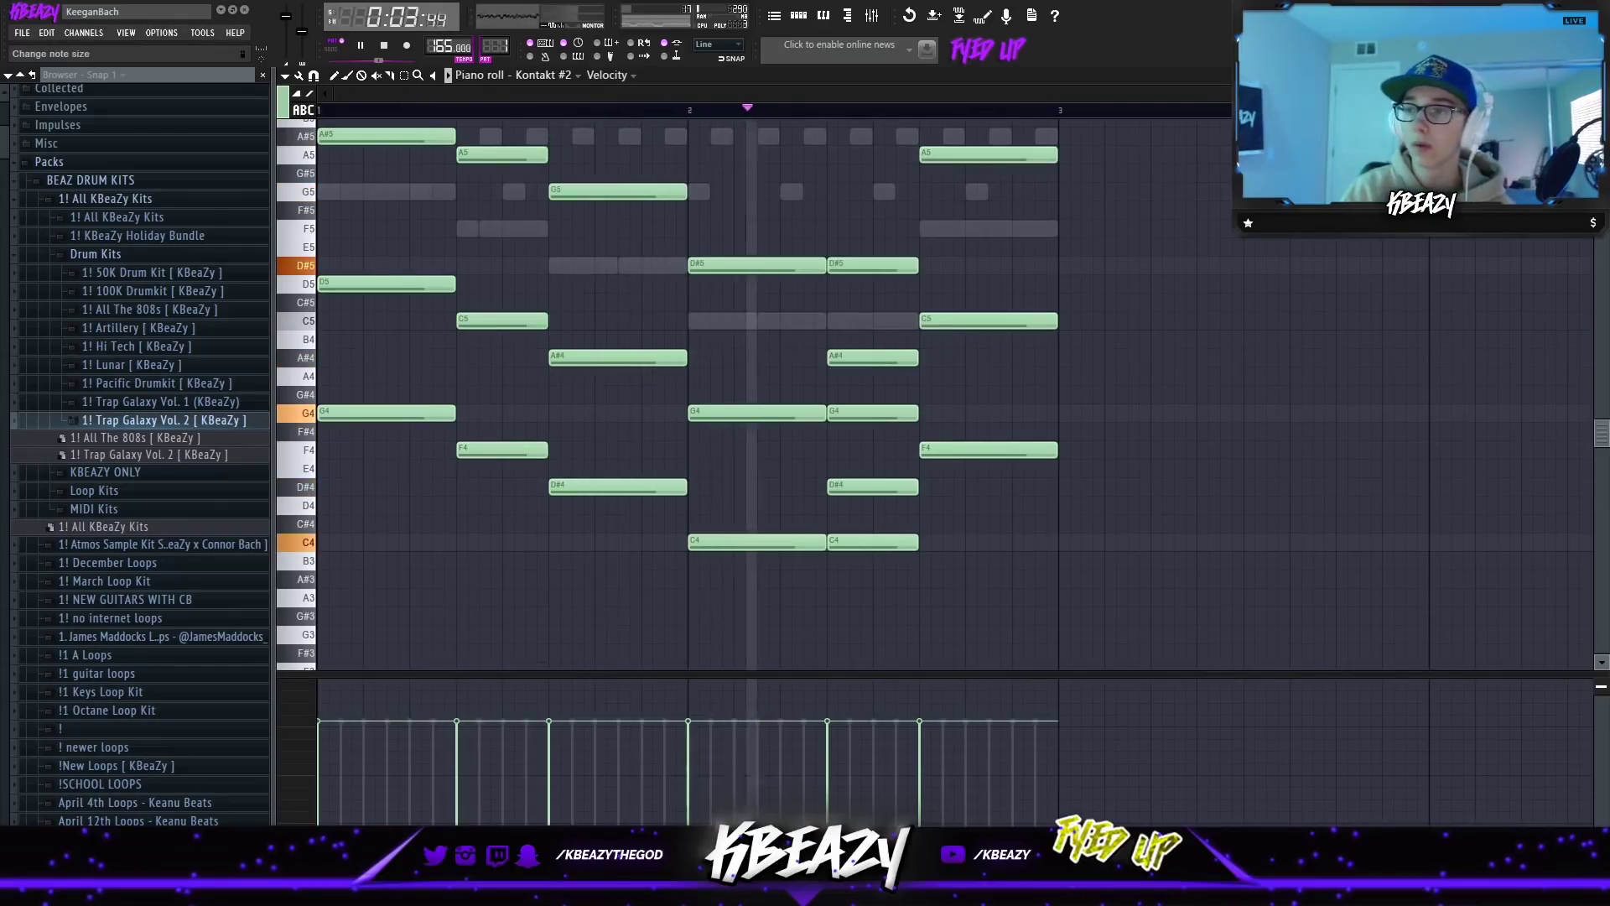
scroll(915, 352, down, 2)
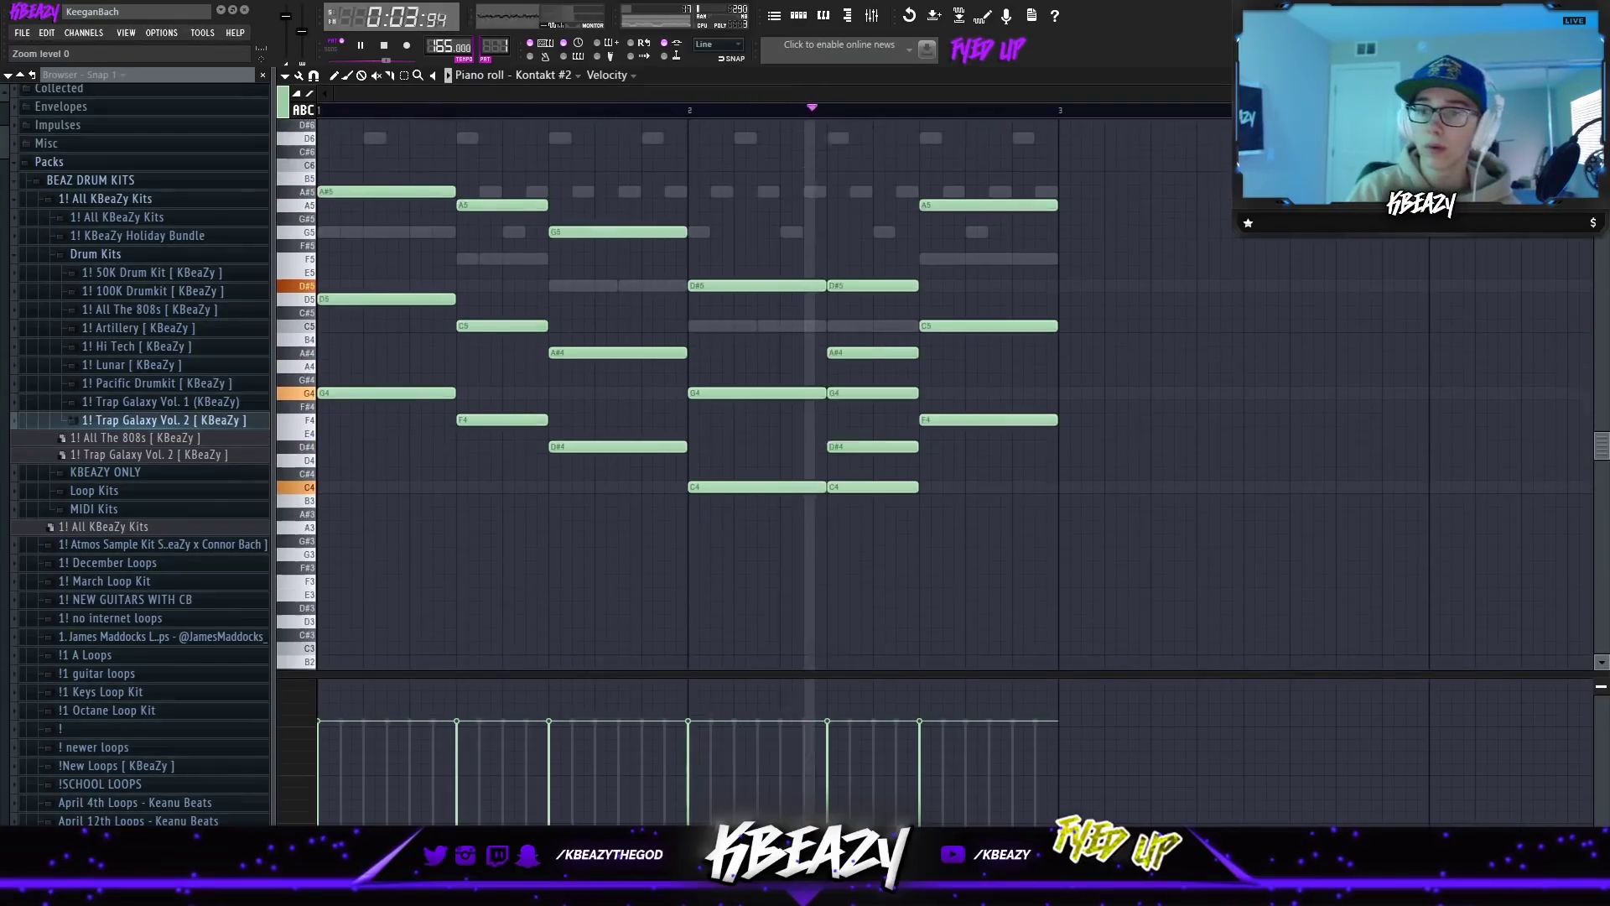
click(799, 15)
Try extra A#4 and D#4 notes over the end of the fourth Kontakt #2 chord and play from the fifth chord.
click(783, 353)
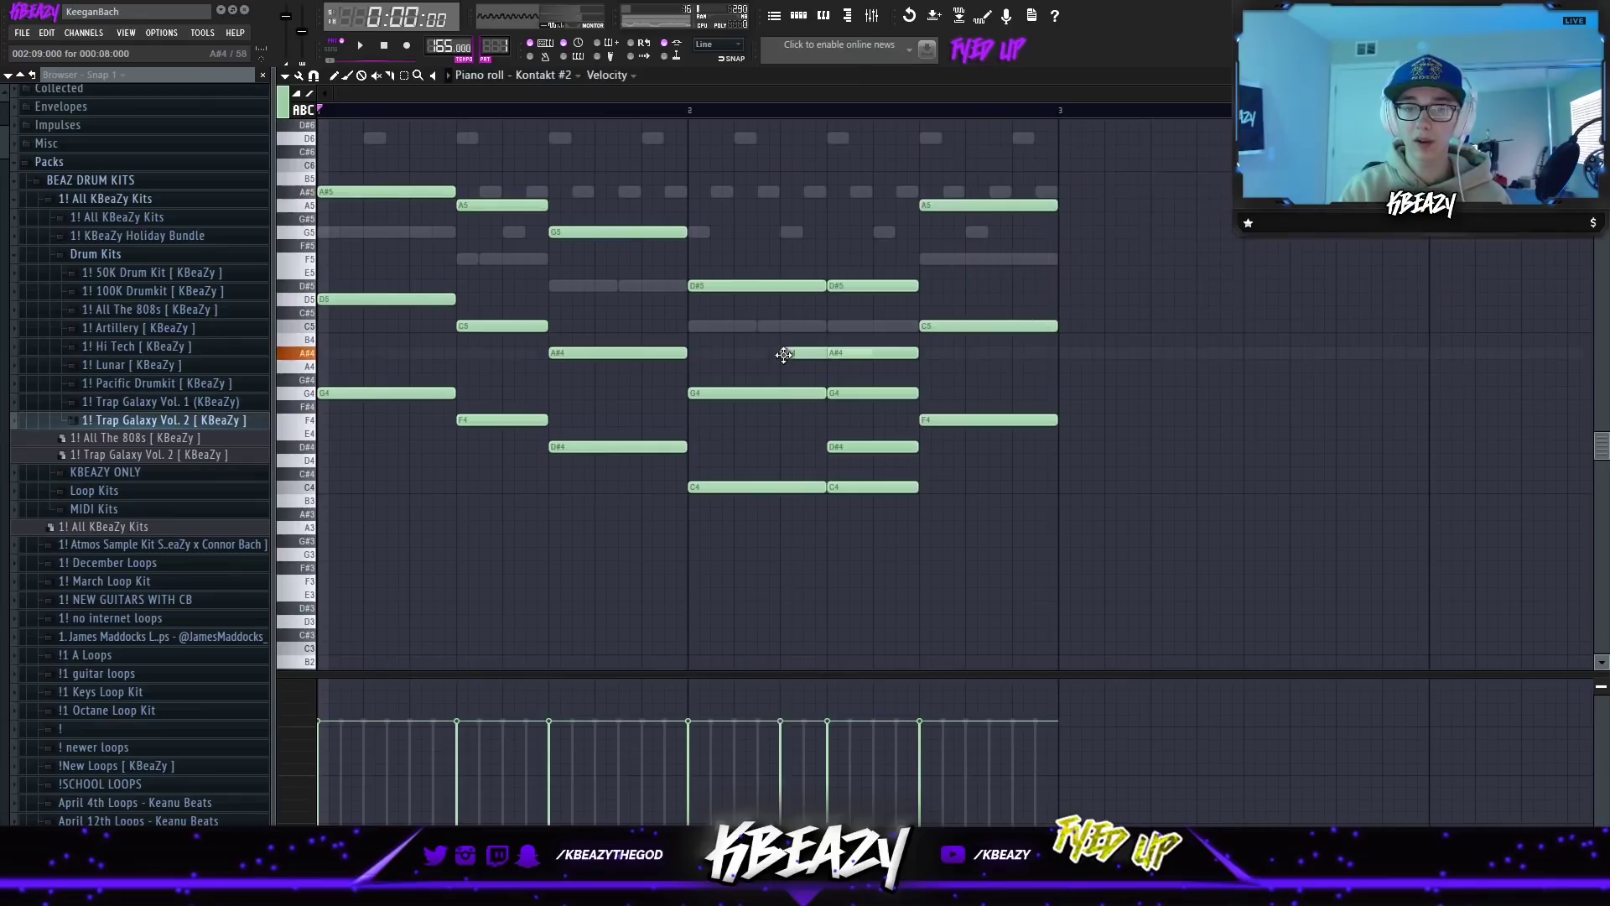
click(786, 446)
click(841, 111)
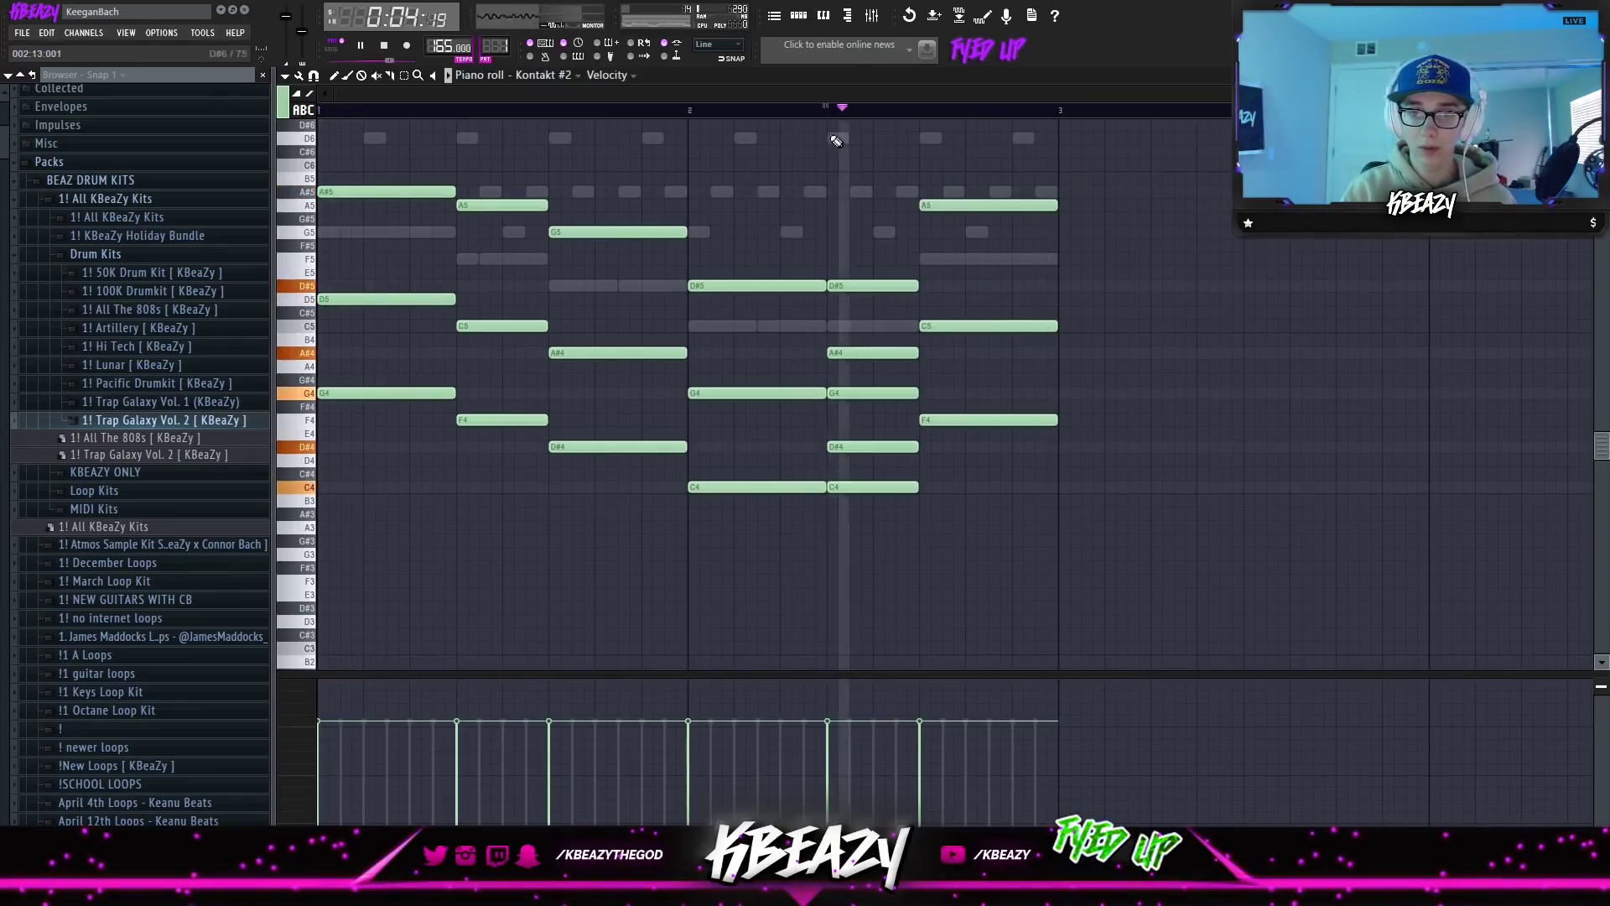
key(space)
Review the 808 [ DJ Plugg ] bass notes against the chords in the piano roll.
click(800, 16)
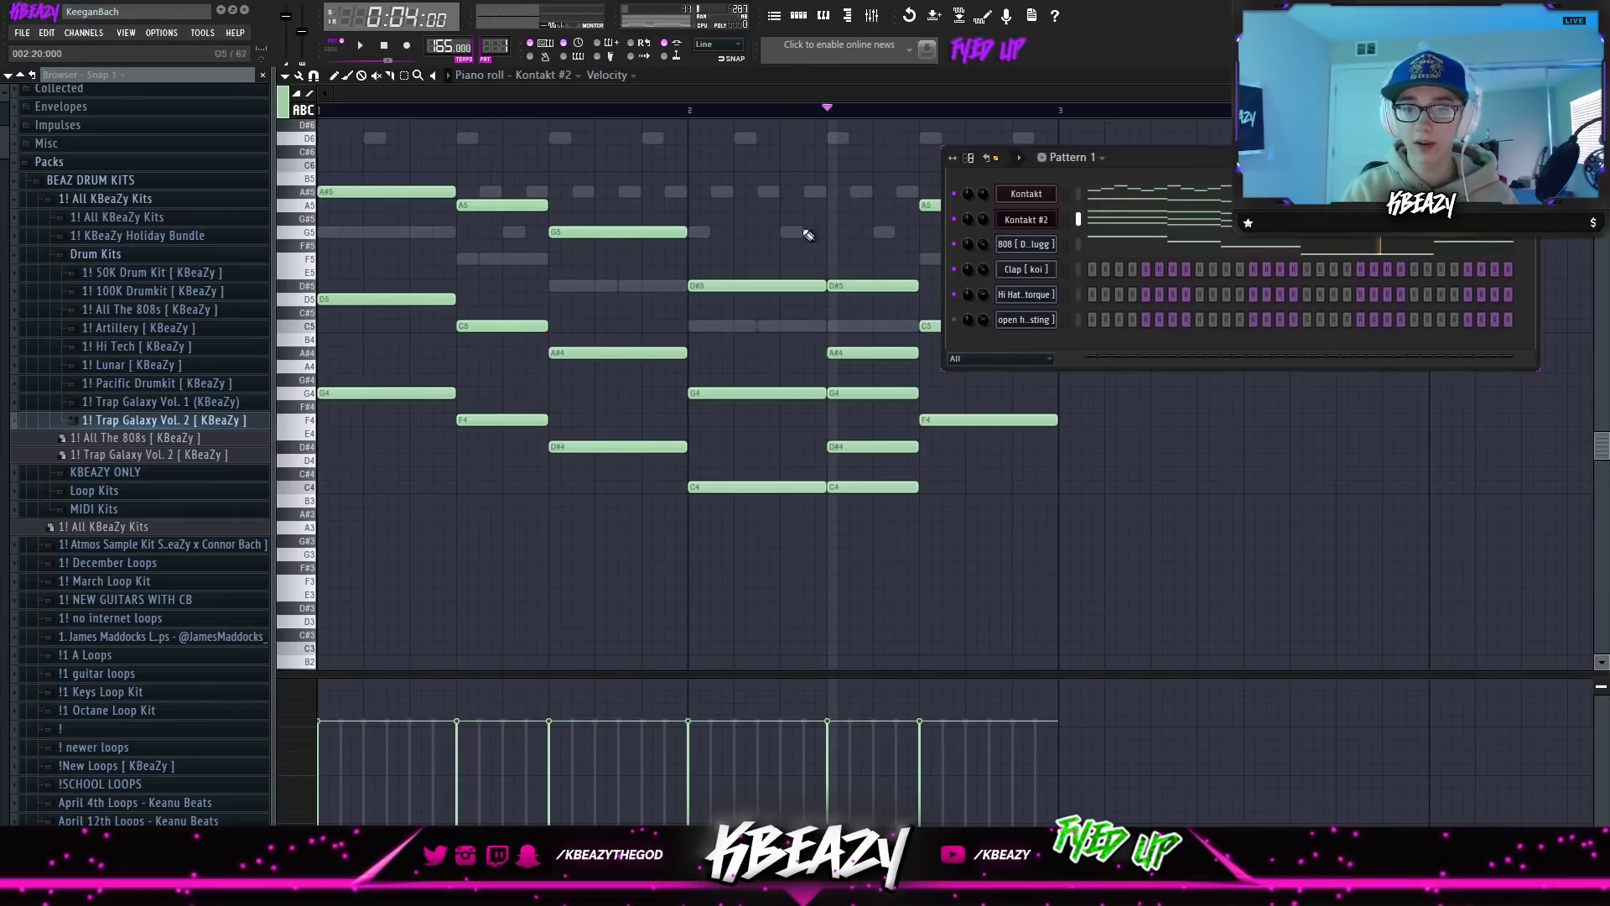
click(578, 77)
click(555, 135)
drag(945, 489, 718, 431)
ctrl+click(749, 497)
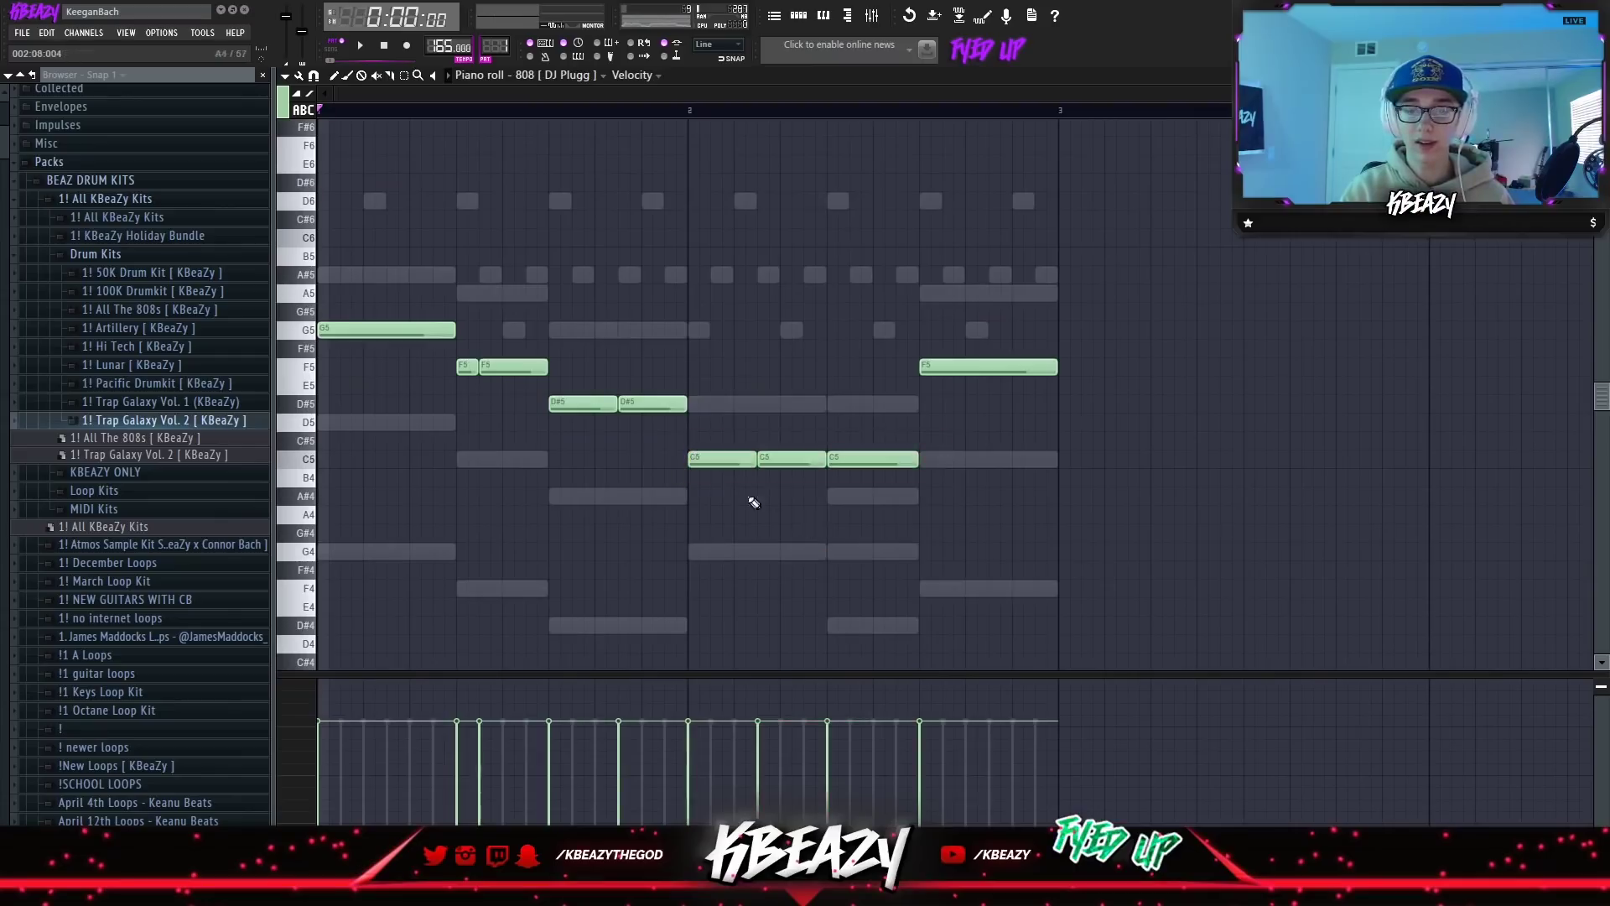
Fill the hi-hat channel on every 2 steps and place claps on steps 9 and 25.
click(808, 17)
right_click(1052, 289)
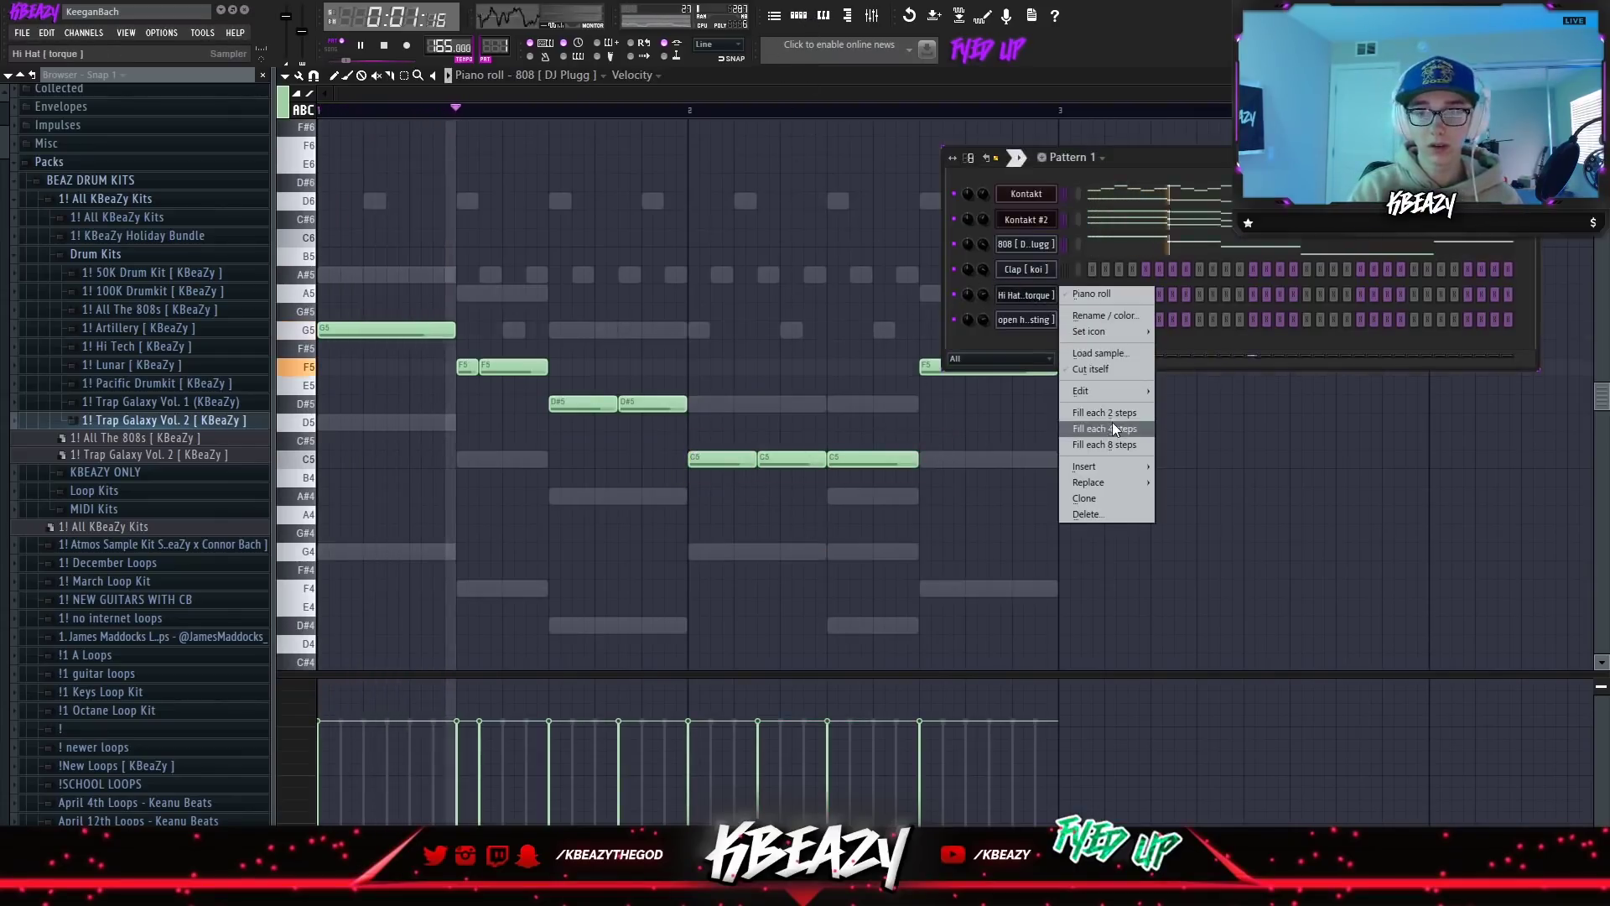
click(1109, 415)
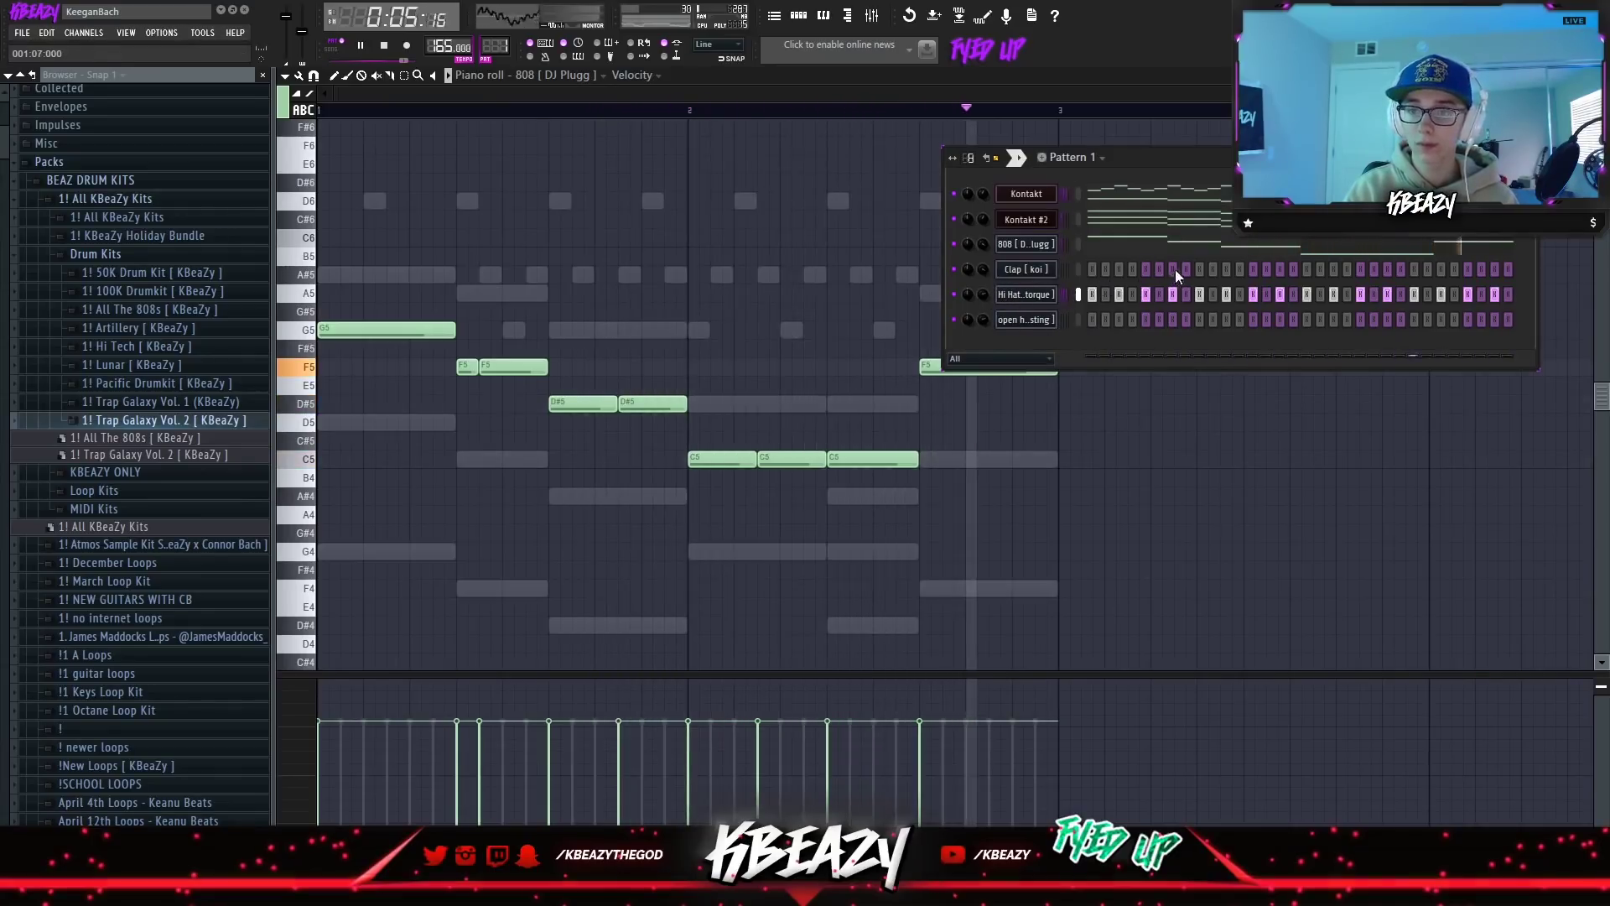
click(1199, 269)
click(1414, 269)
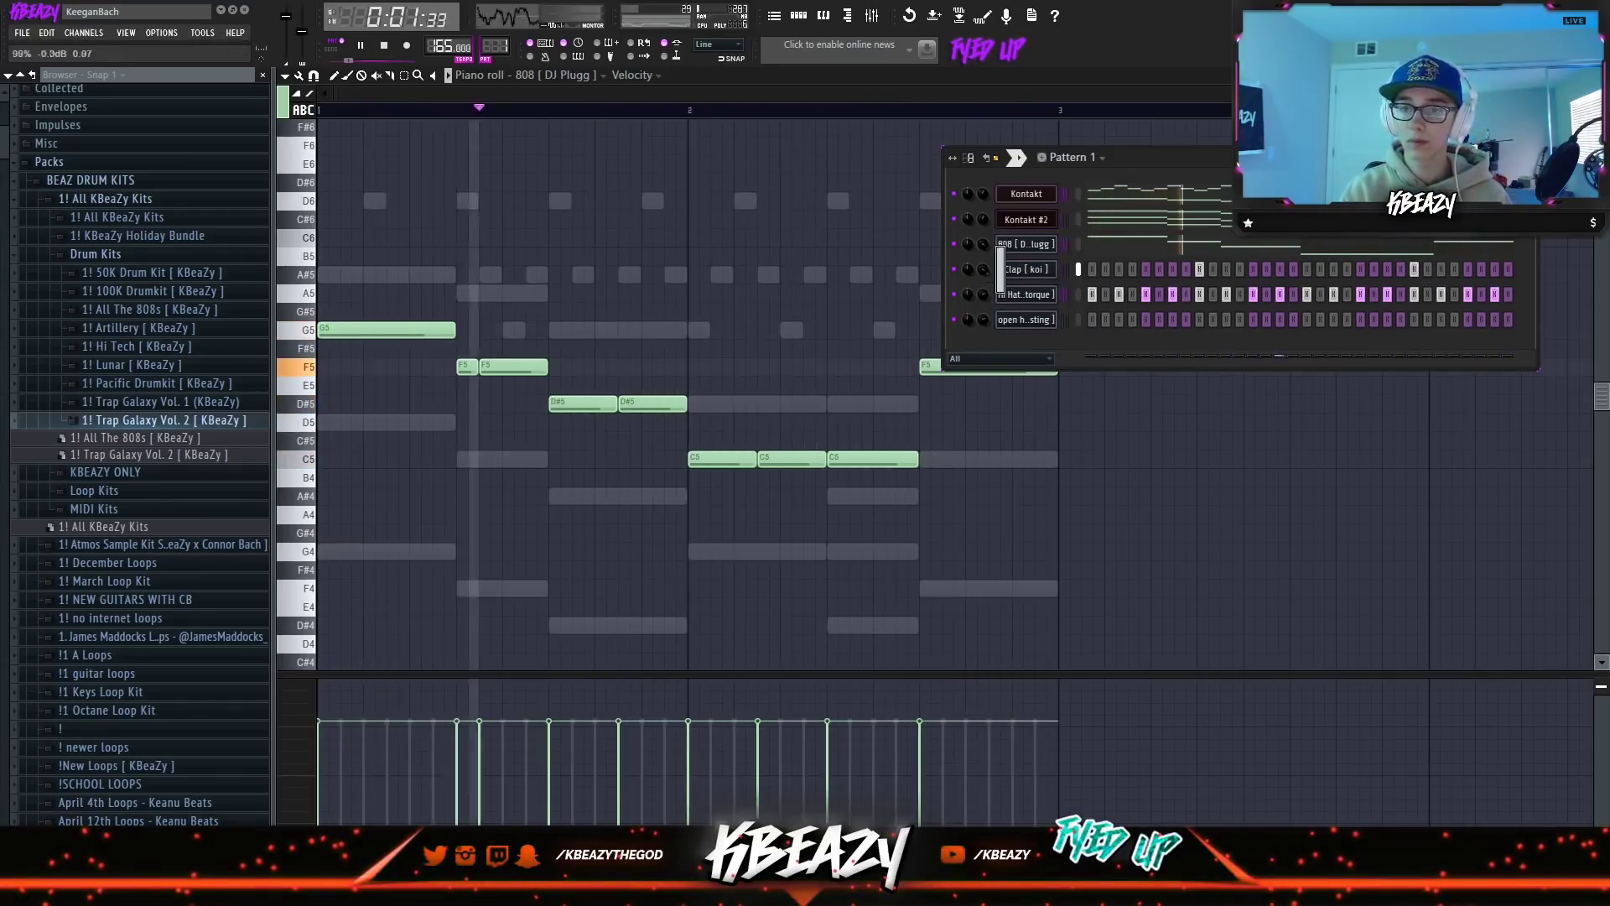
click(1105, 295)
right_click(1105, 295)
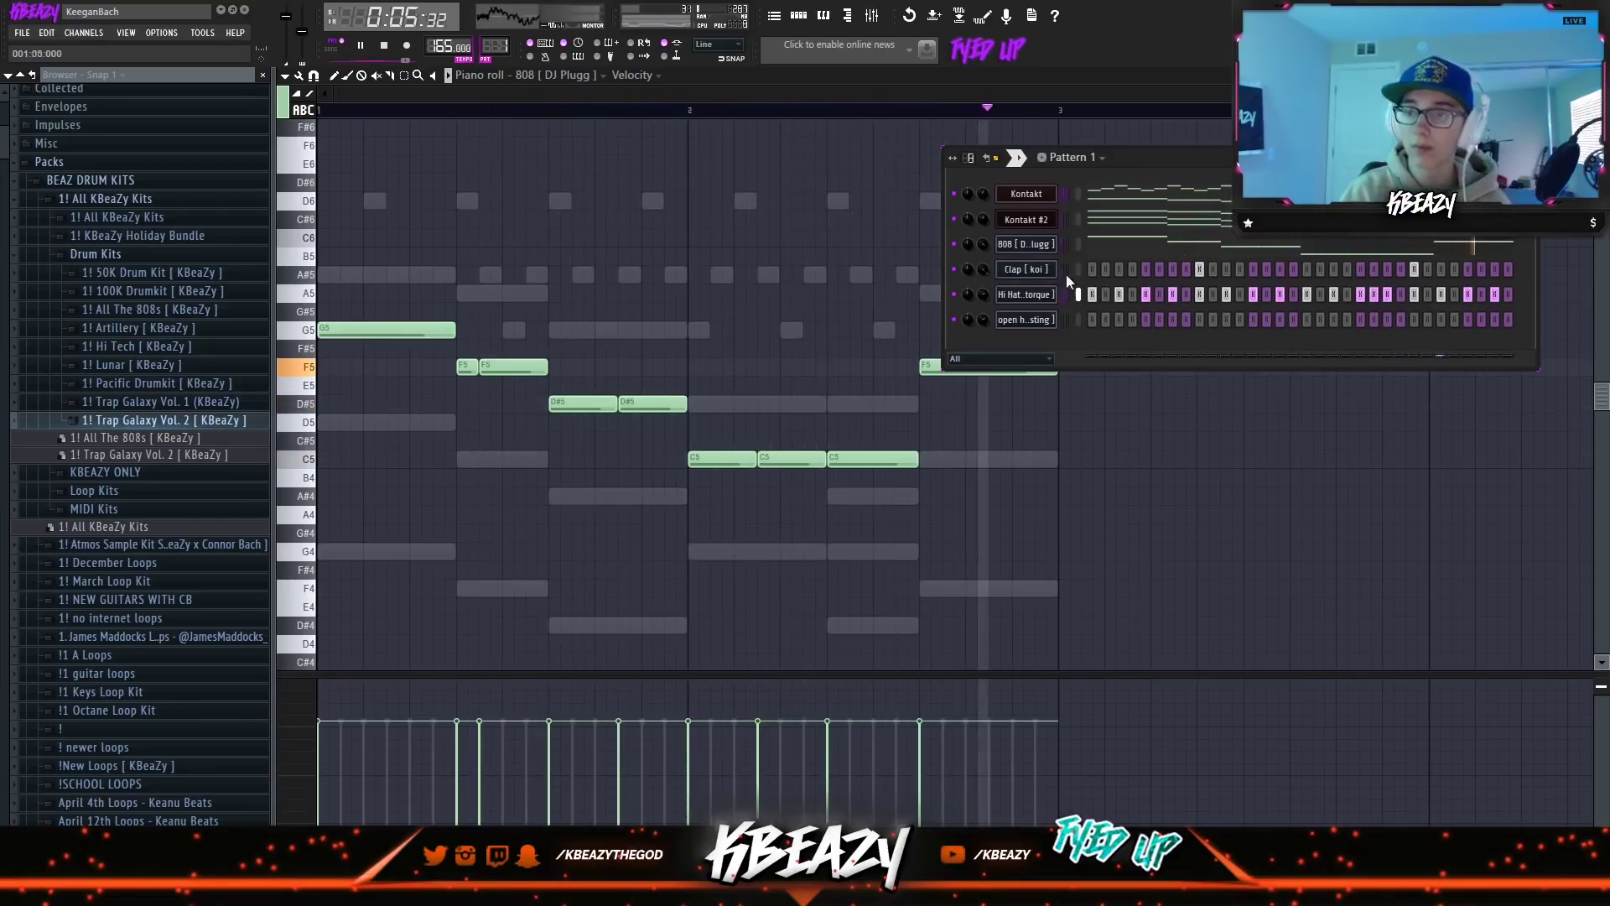
Replace the third C5 note of the 808 with a D#5 of the same length.
click(587, 75)
click(586, 140)
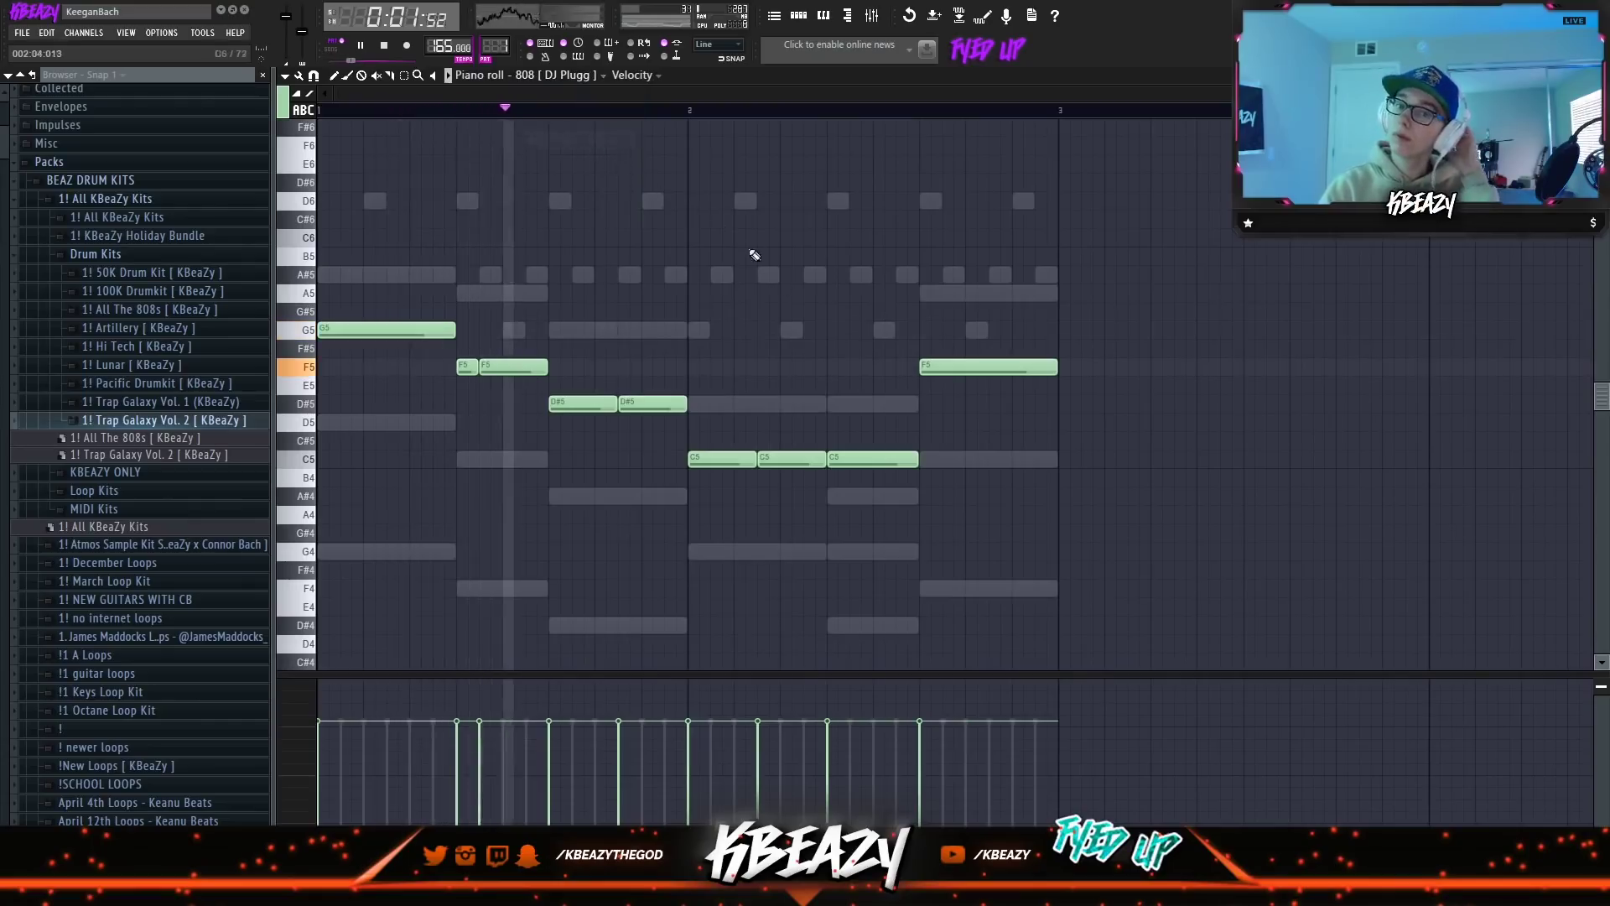
right_click(892, 457)
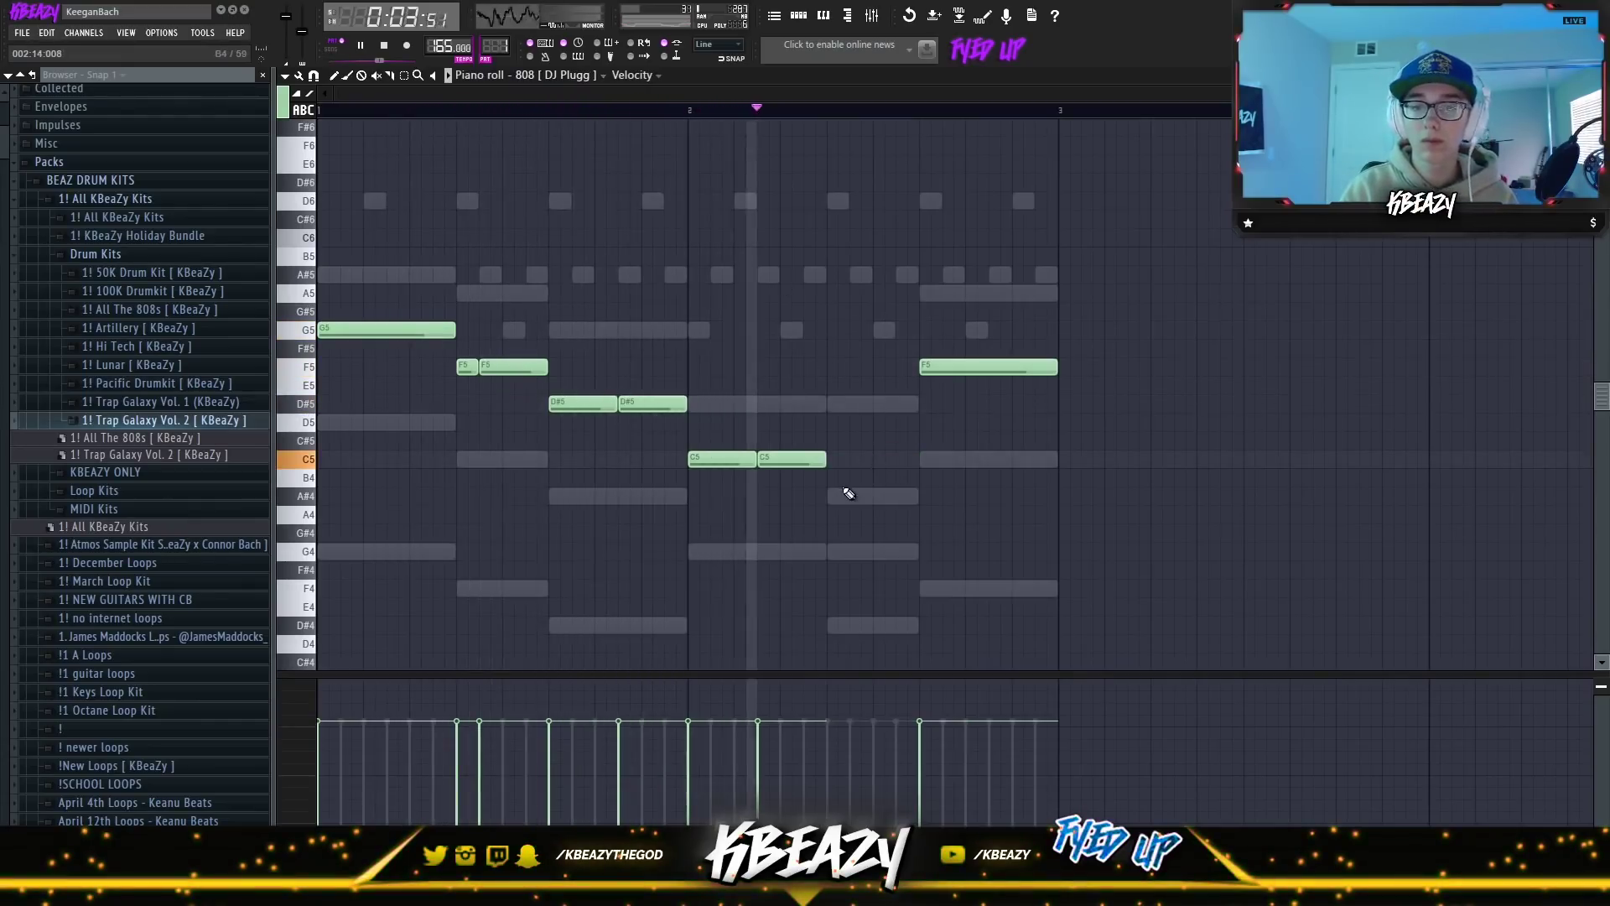
click(829, 404)
key(space)
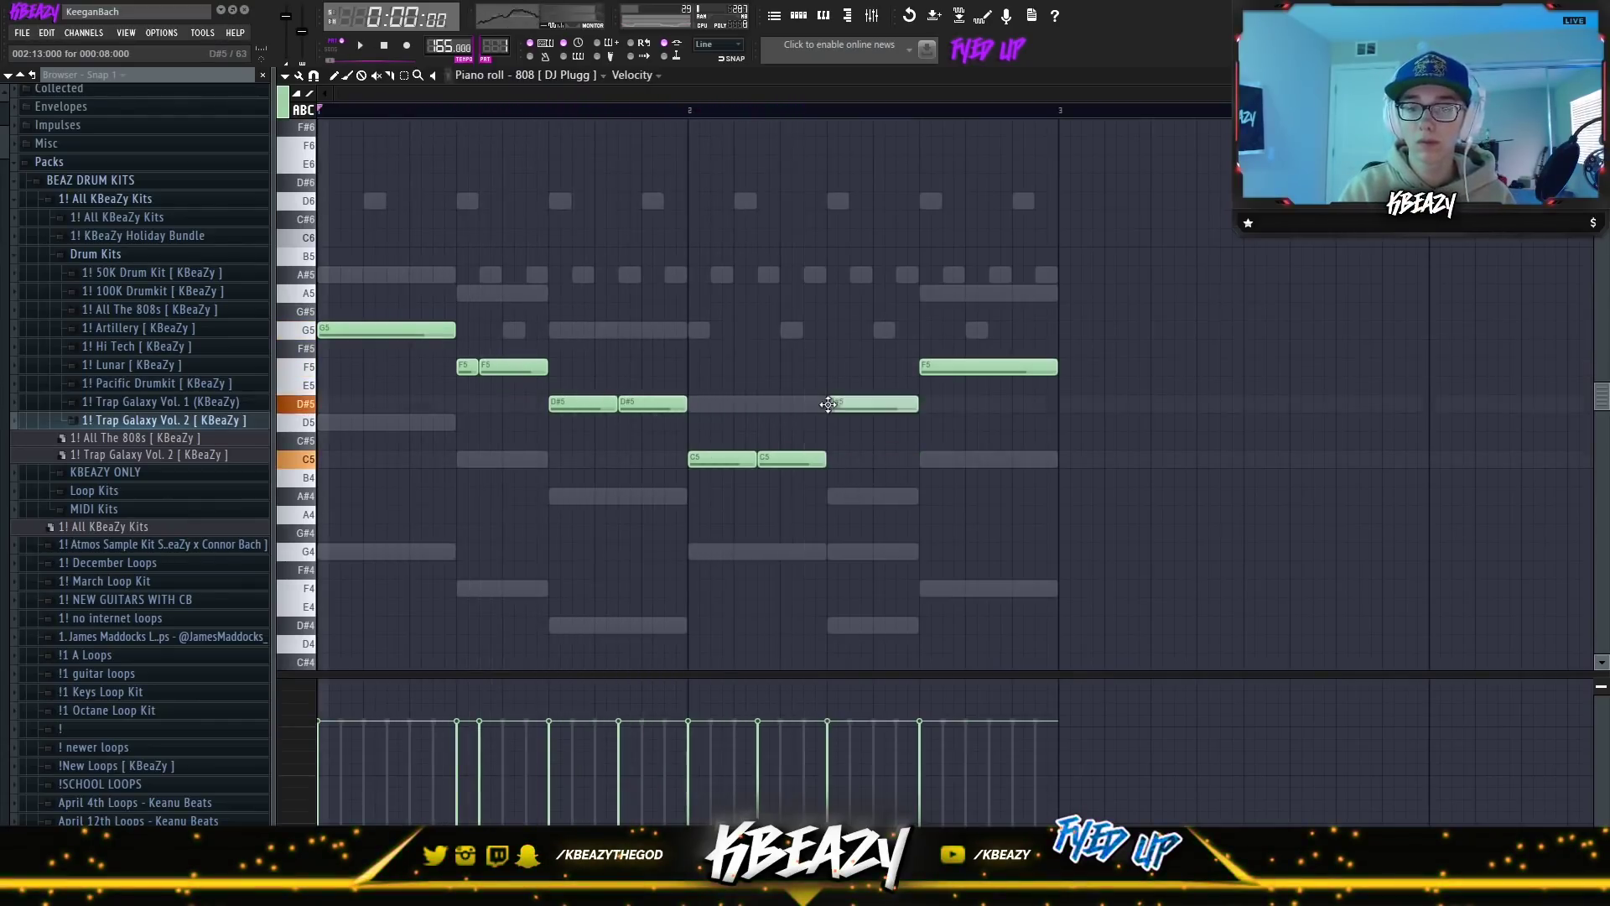
Delete the fifth chord in Kontakt #2 and copy the second chord (F4, C5, A5) into its place.
click(562, 81)
click(552, 124)
scroll(864, 378, down, 4)
right_click(880, 485)
right_click(877, 431)
scroll(775, 260, up, 3)
key(space)
drag(508, 531, 852, 212)
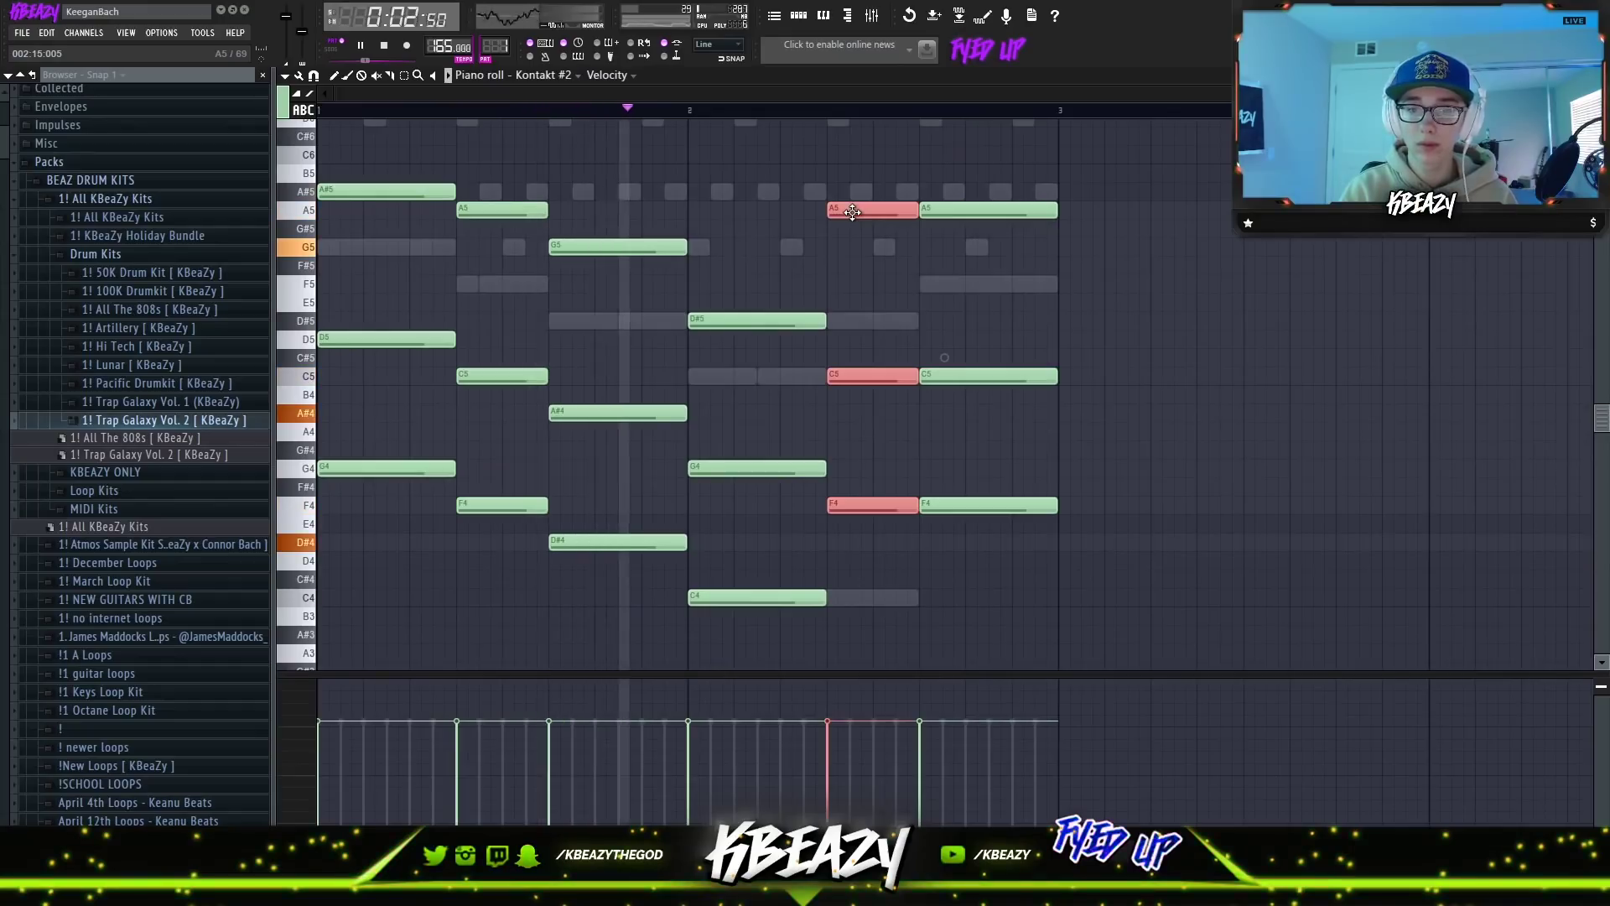
Replace the fifth chord in Kontakt #2 with a copy of the third (D#4, A#4, G5), shortened to meet the sixth chord.
right_click(856, 211)
right_click(868, 377)
right_click(879, 504)
drag(607, 568, 918, 246)
key(ctrl+d)
In the Kontakt channel, shorten the C4 note to the fourth chord's length and add a D#4 note spanning the fifth chord.
click(549, 76)
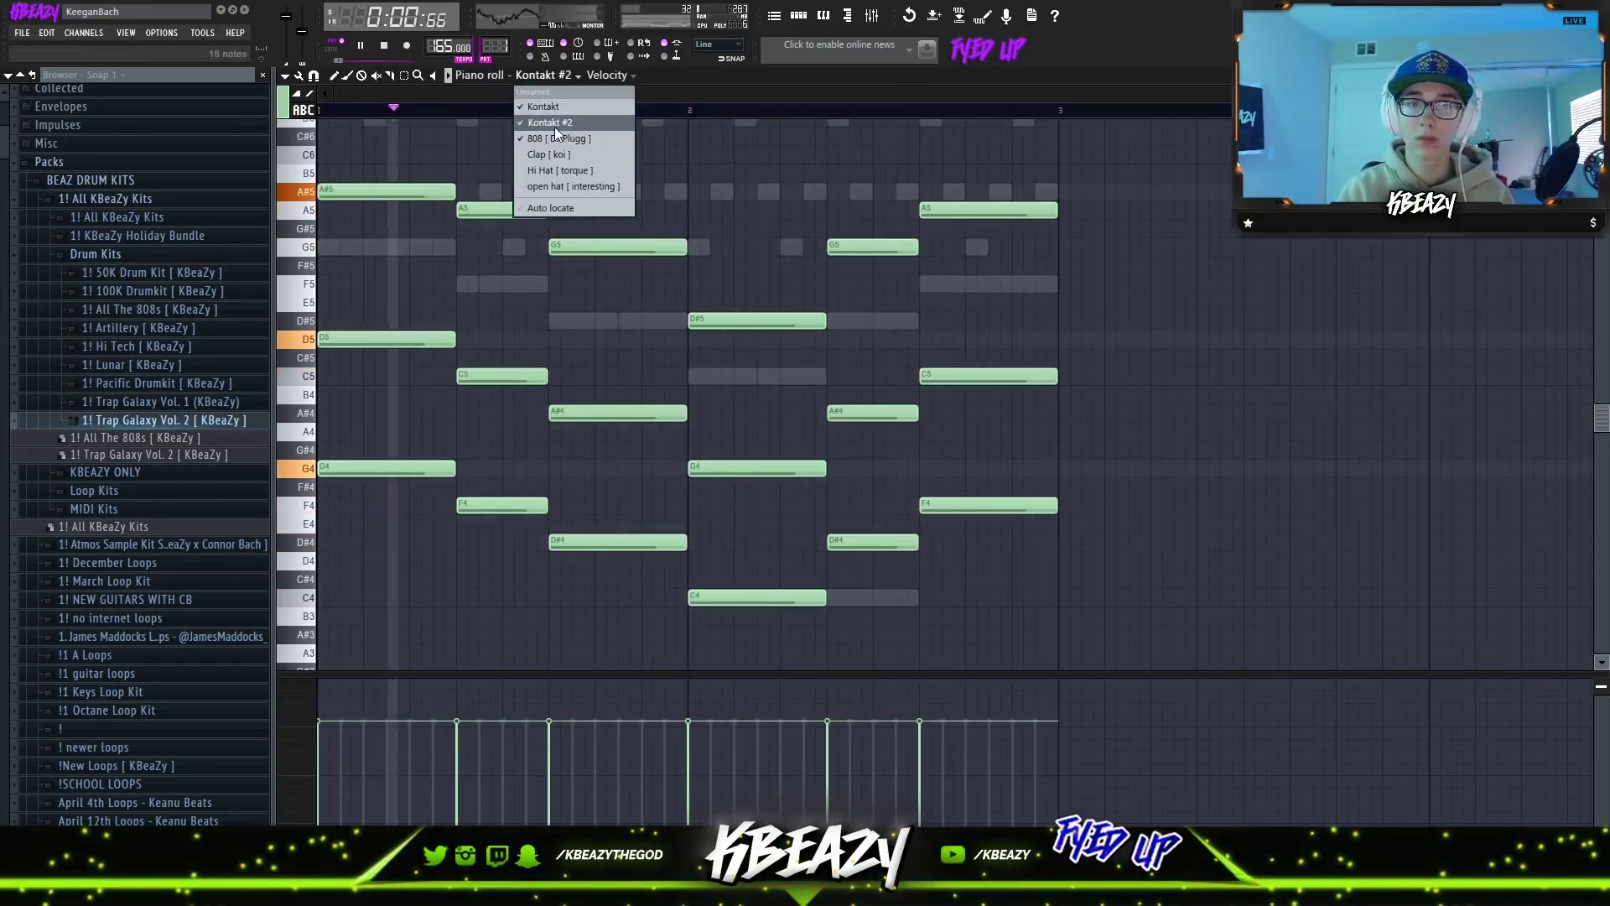
click(552, 107)
drag(917, 613, 826, 615)
click(838, 562)
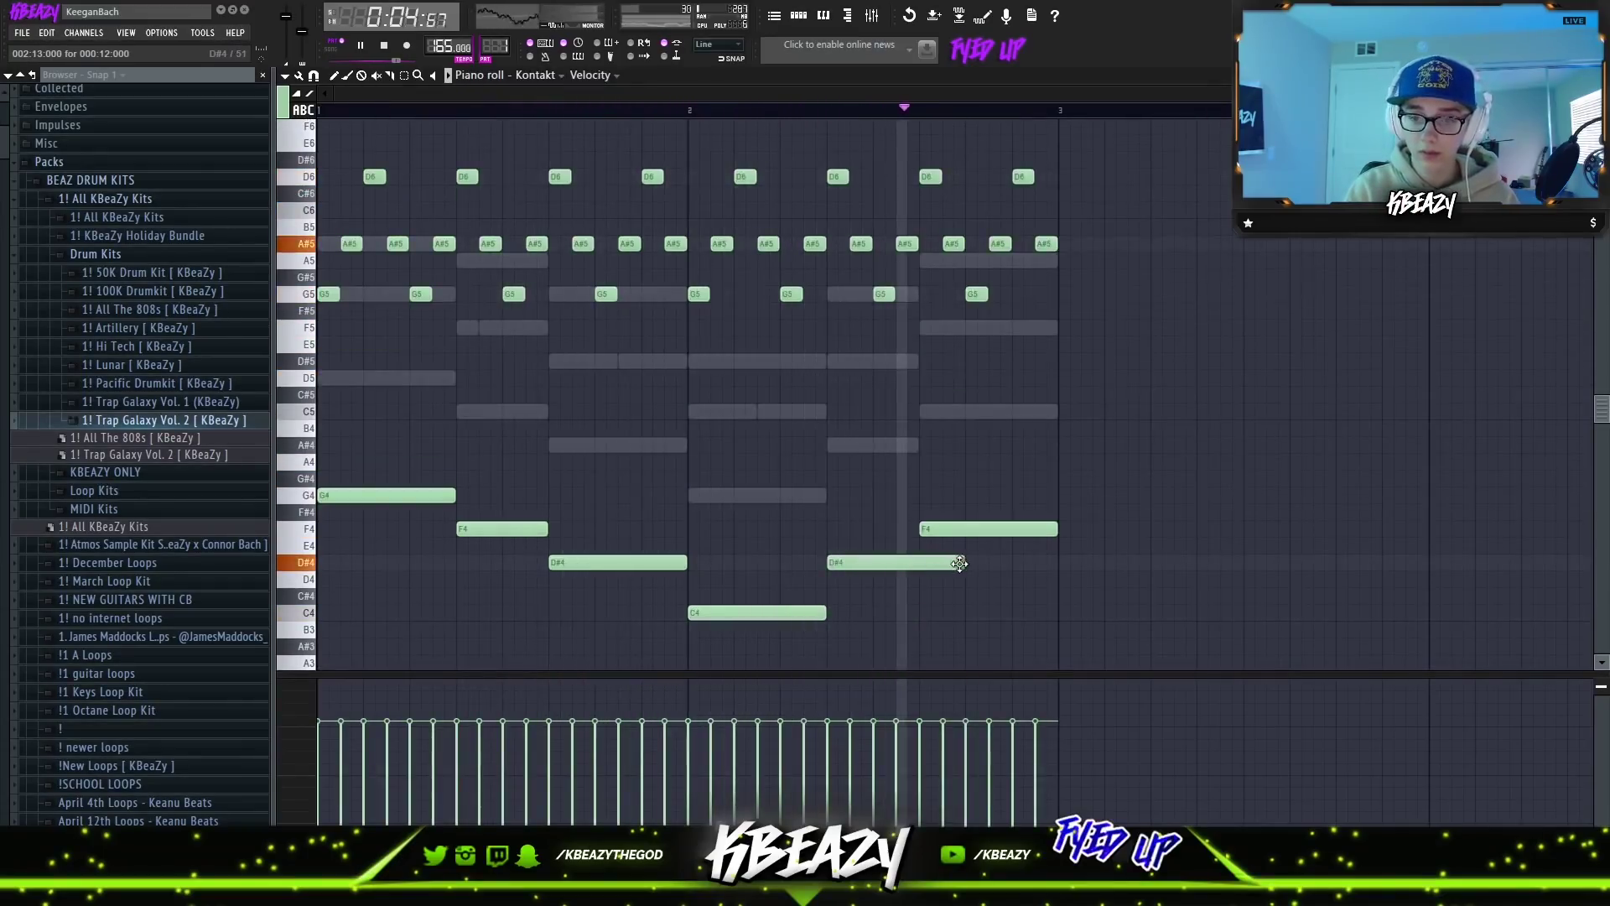
drag(959, 563, 918, 562)
key(space)
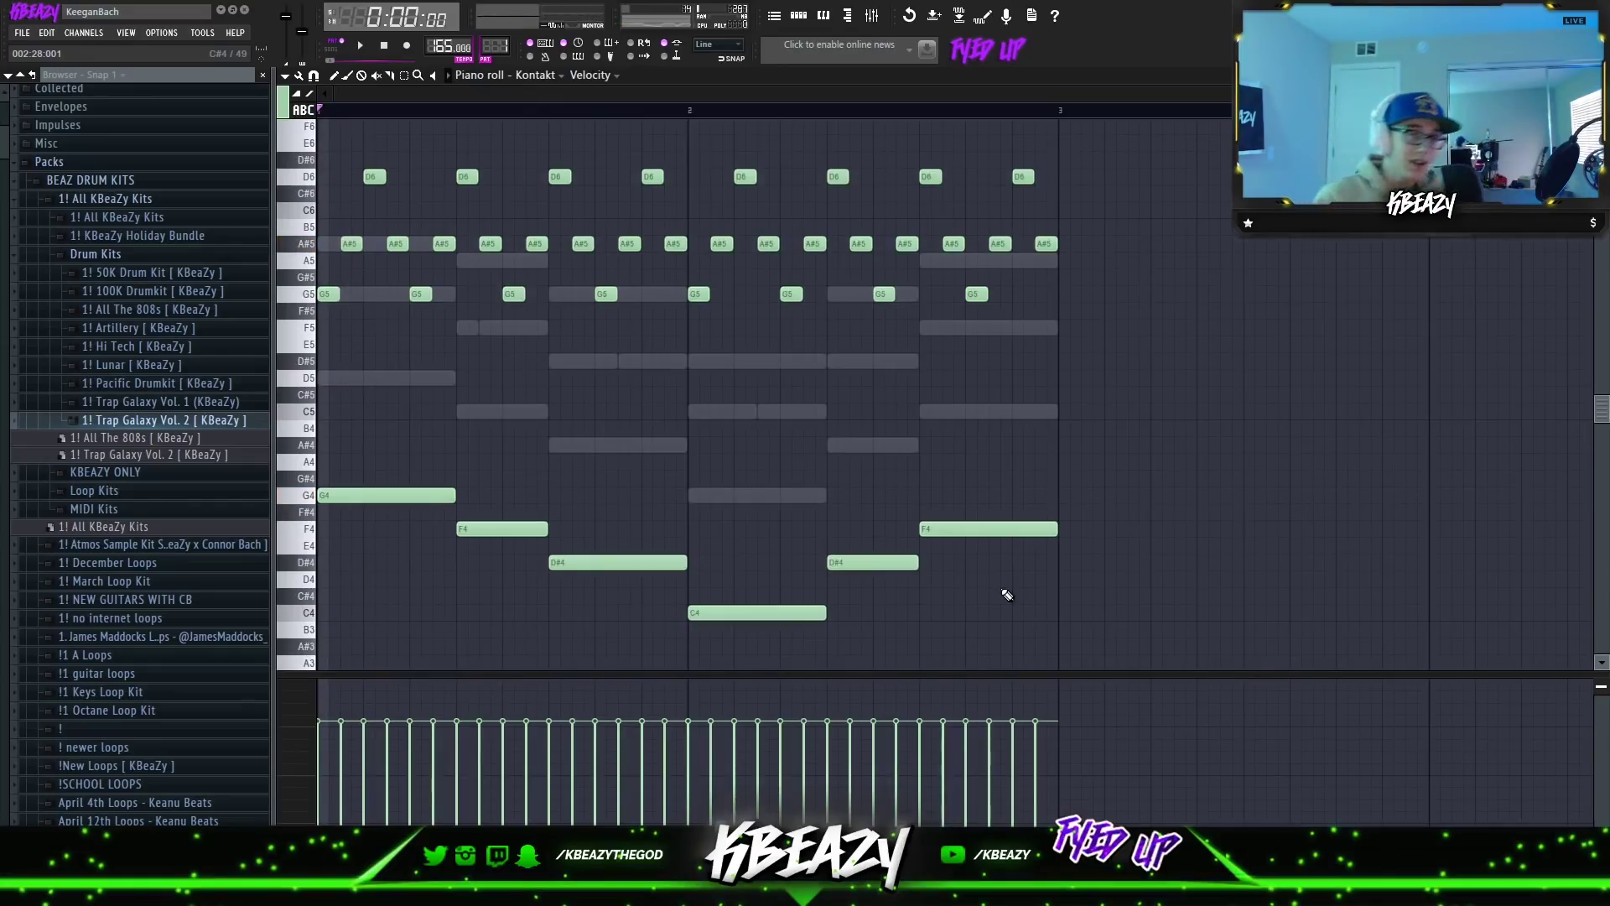
Return the piano roll to Kontakt #2 and show the channel rack alongside the expanded Drum Kits folder.
click(543, 76)
click(542, 123)
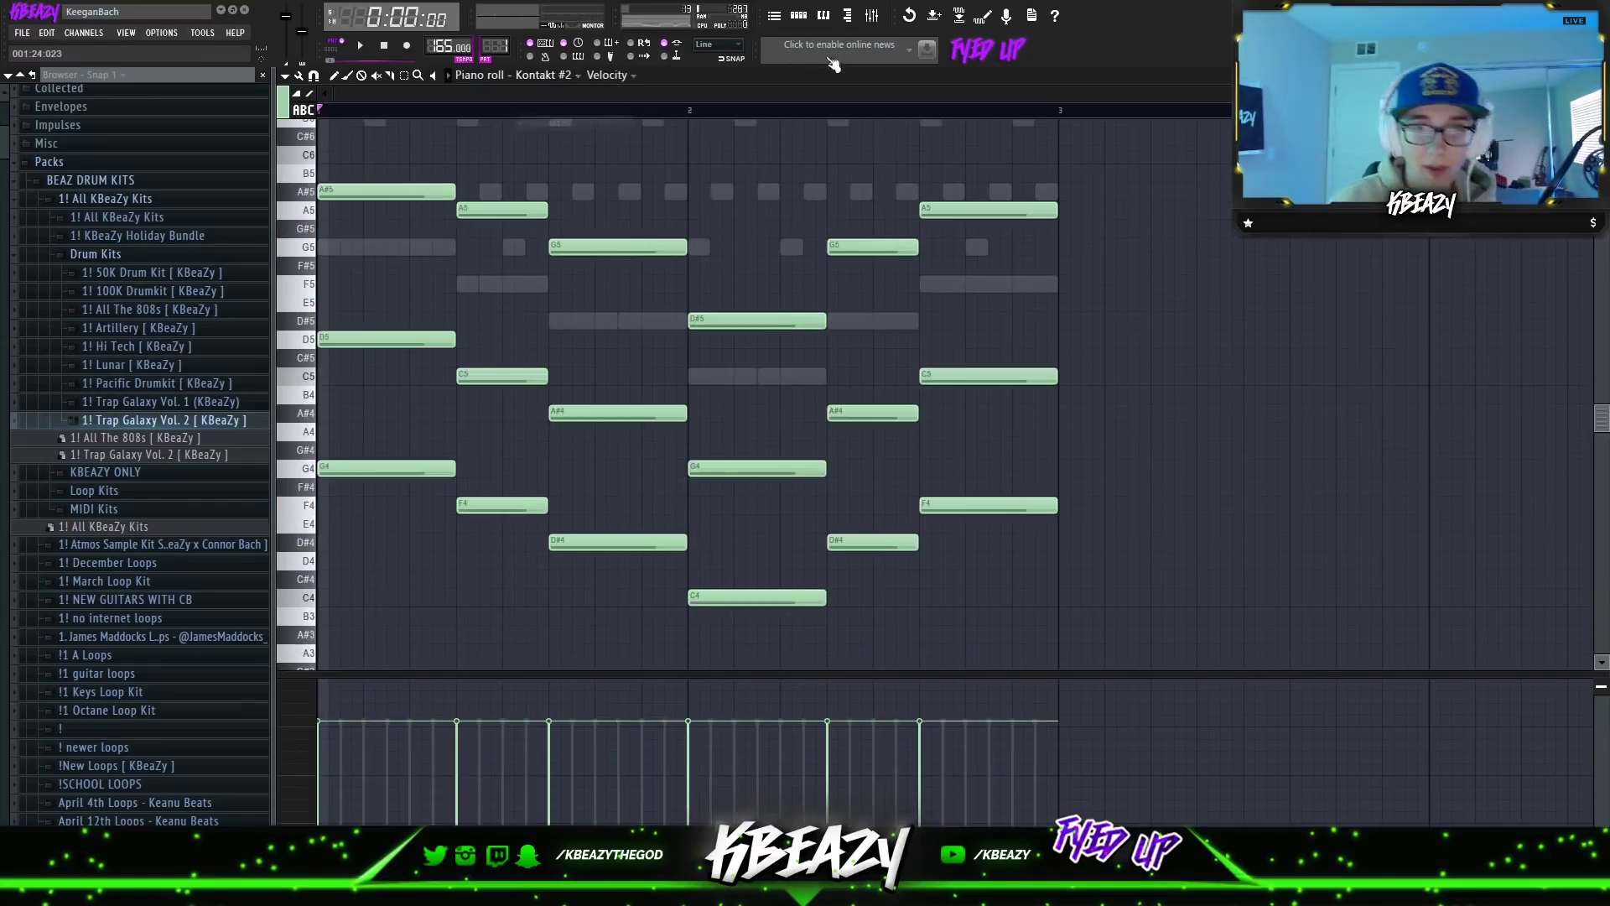
click(798, 16)
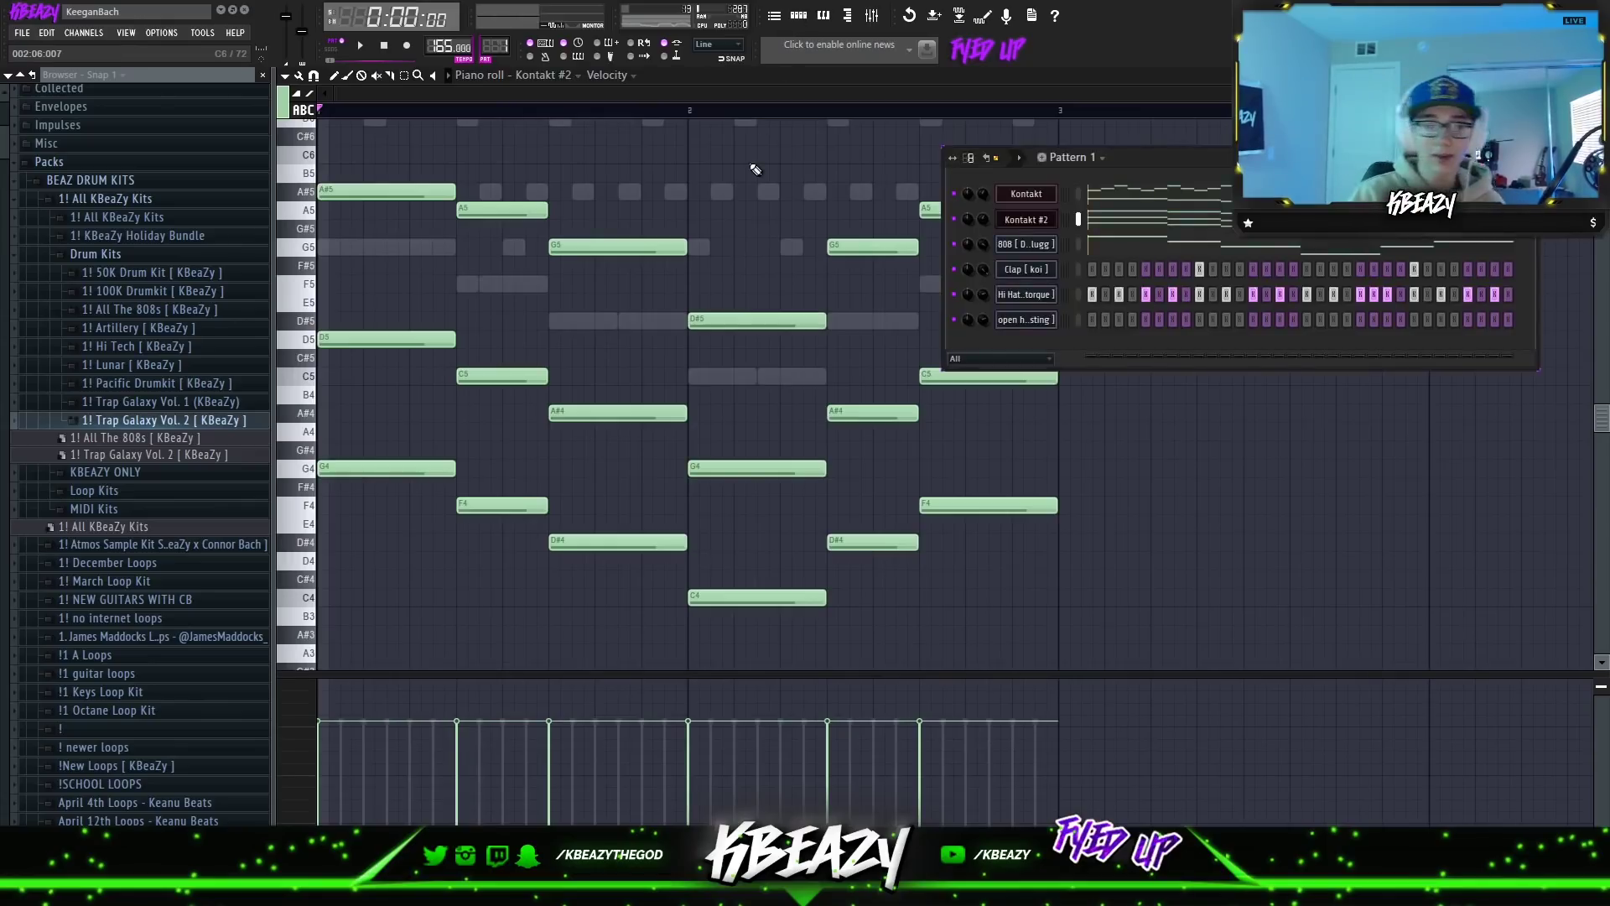
click(117, 258)
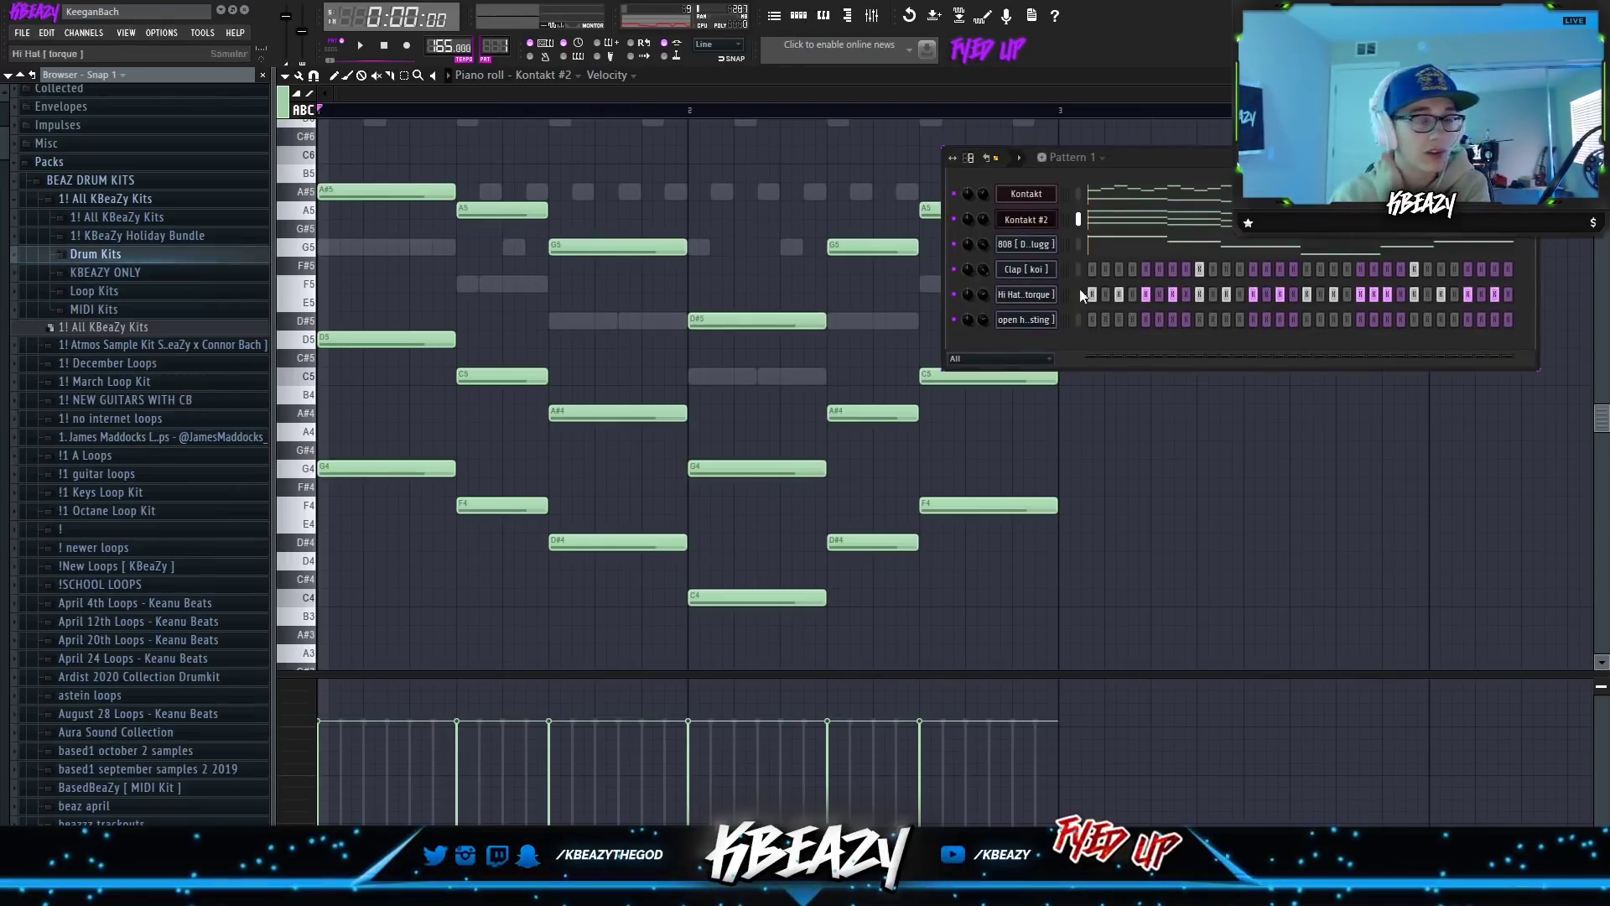
click(123, 257)
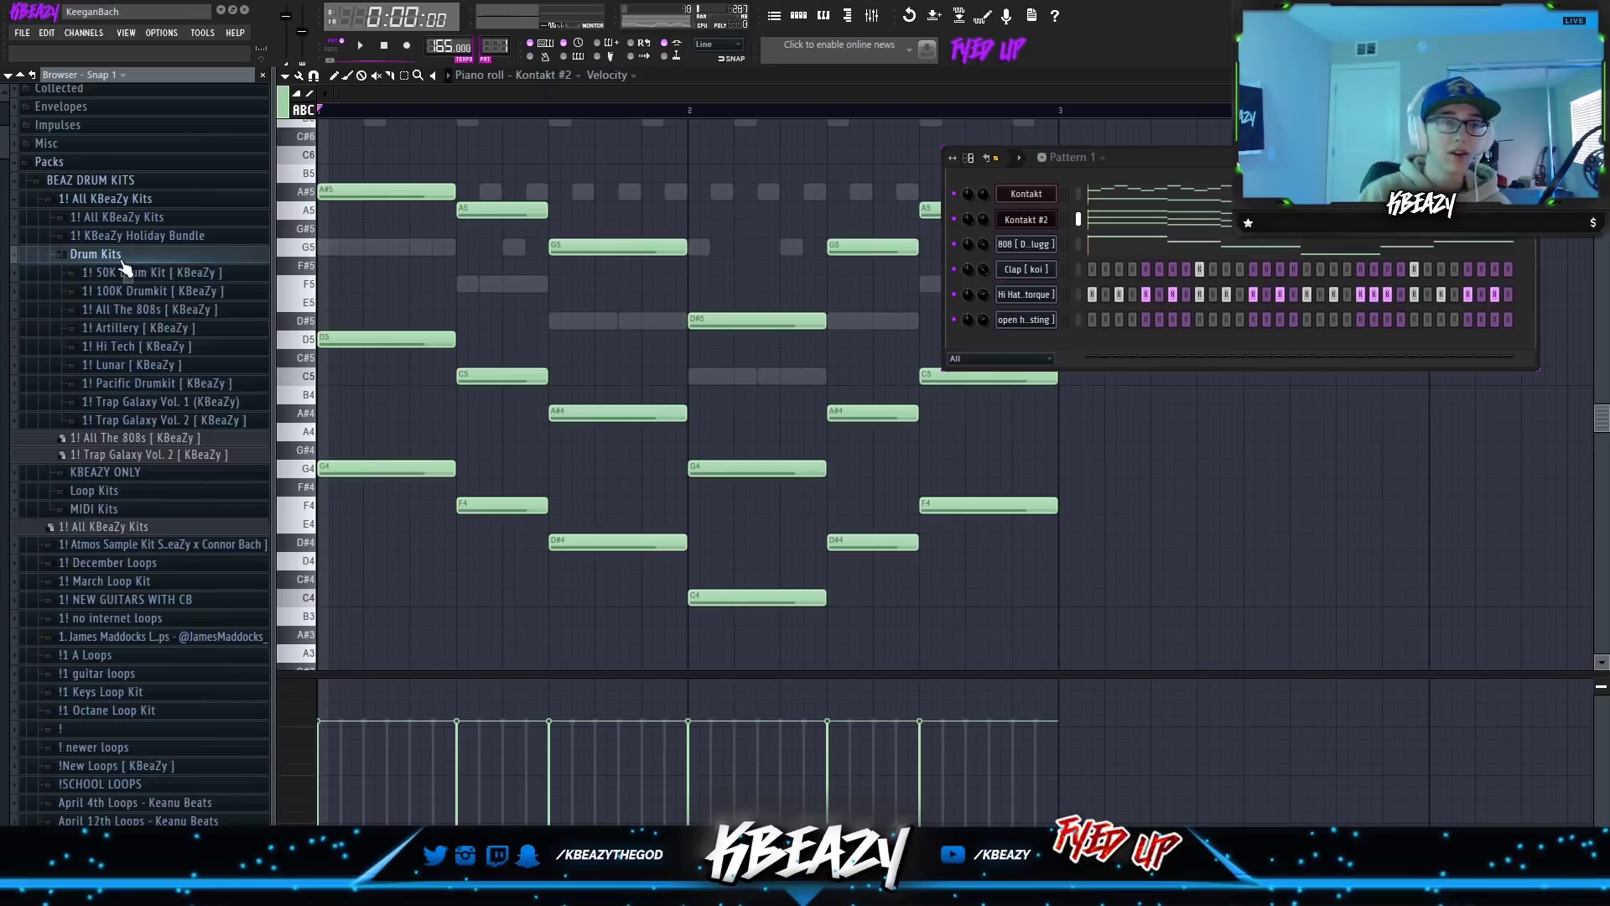
click(123, 262)
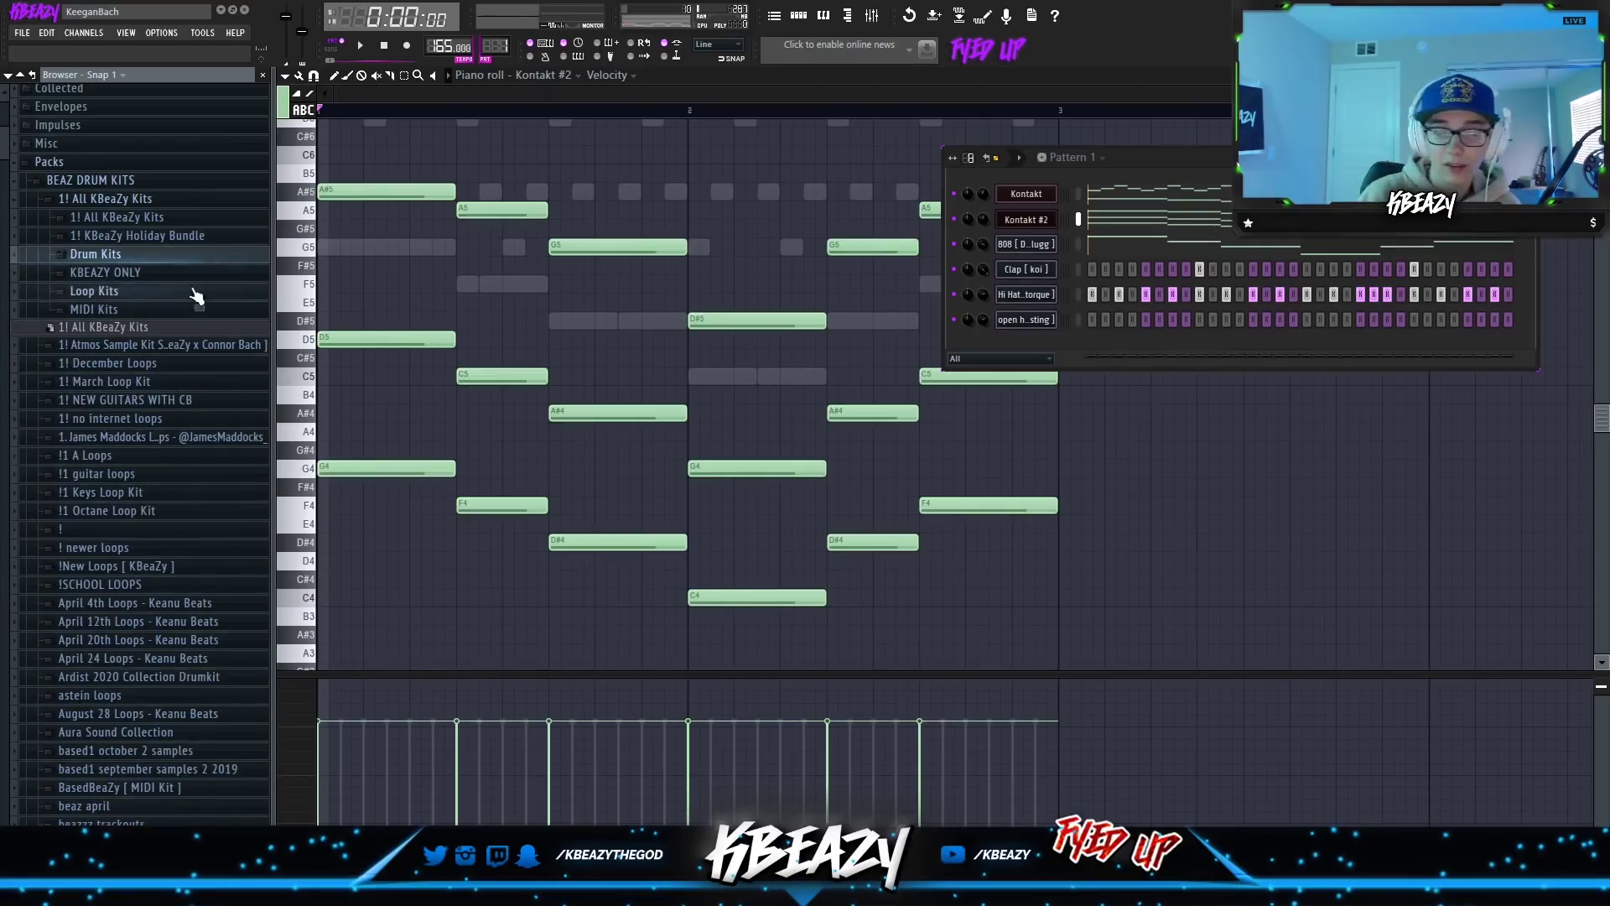
click(98, 255)
Audition the snares and Kick [ bubble gum ] from the Trap Galaxy Vol. 2 kit against the beat.
click(161, 420)
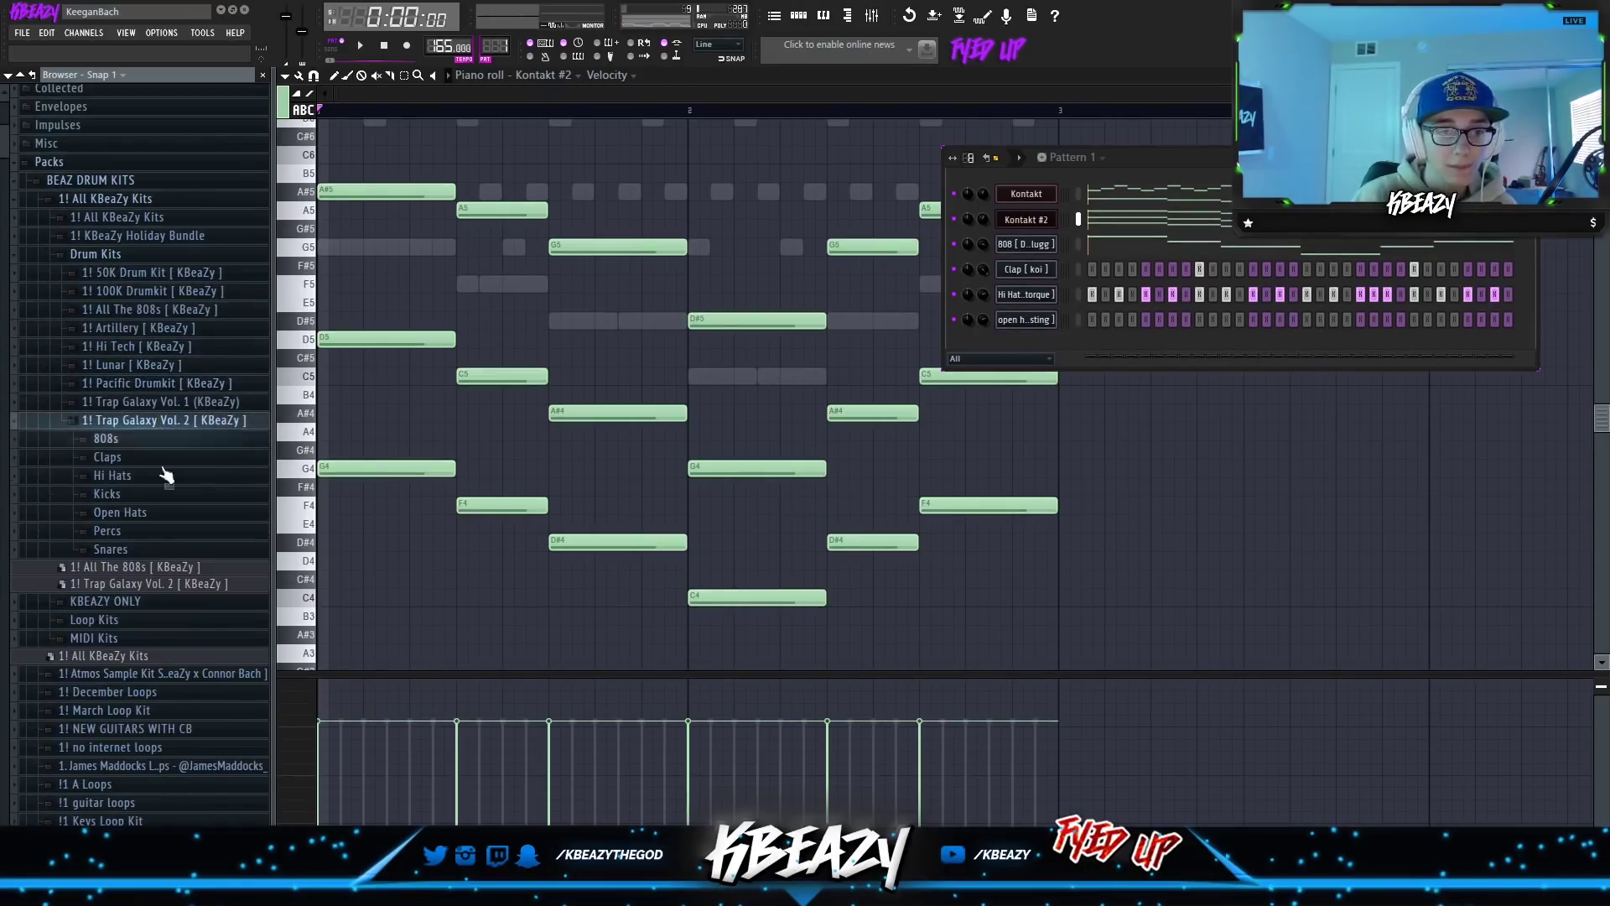
click(109, 549)
click(166, 651)
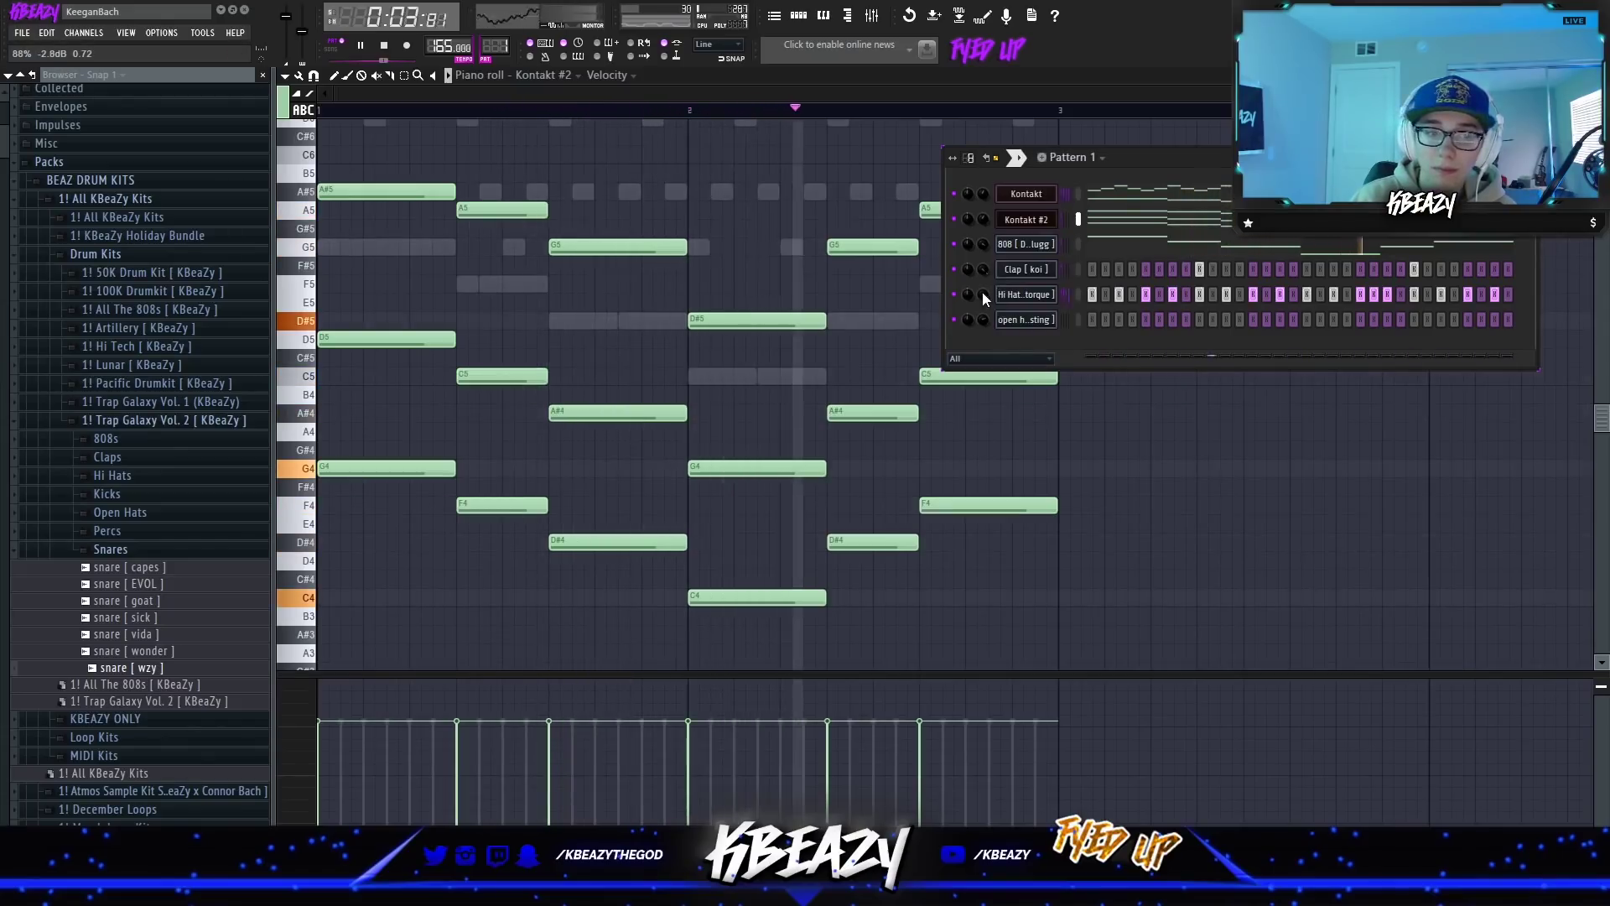
key(space)
click(105, 494)
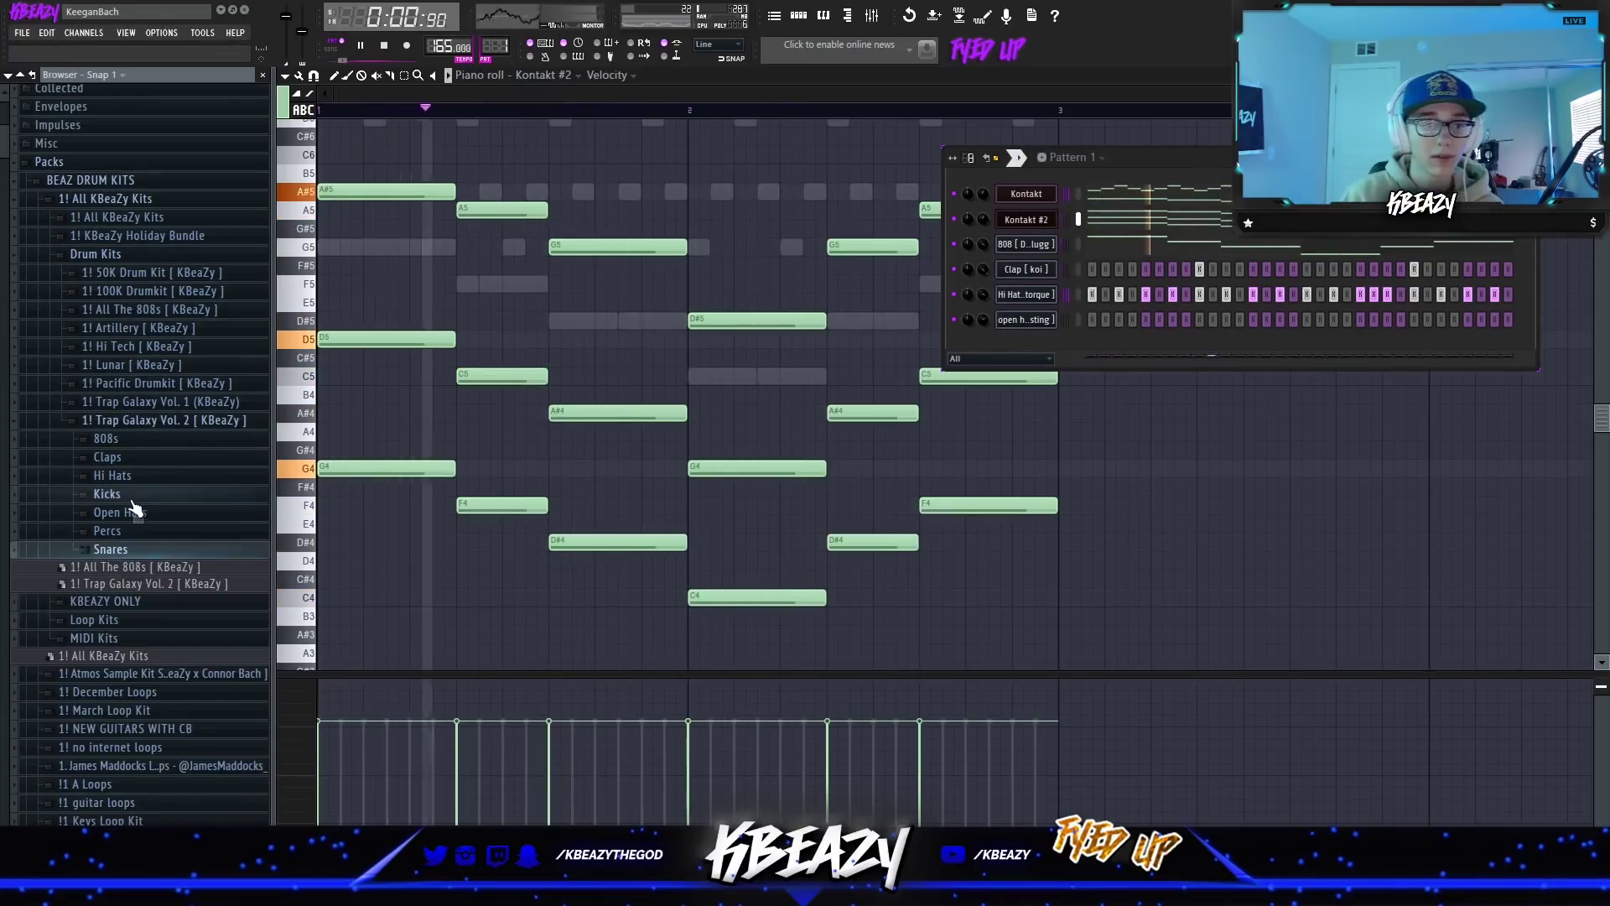
click(141, 512)
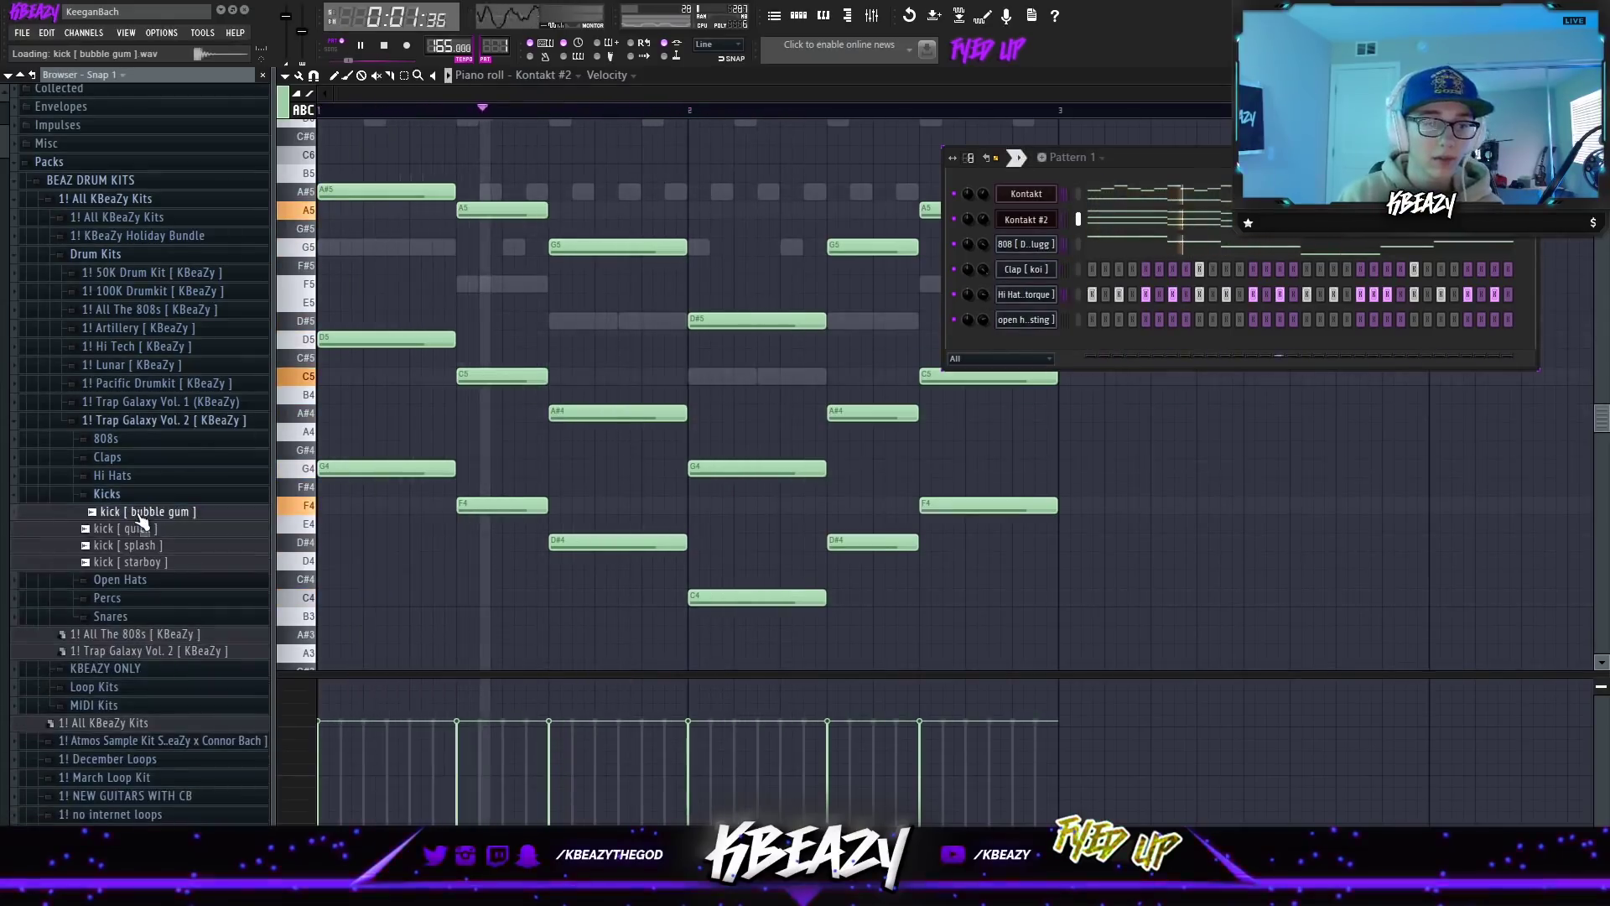
key(space)
Add Kick [ zone ] from the Hi Tech kit as a channel with hits following the 808, and turn on Reverse polarity in its settings.
click(165, 419)
click(138, 346)
click(109, 420)
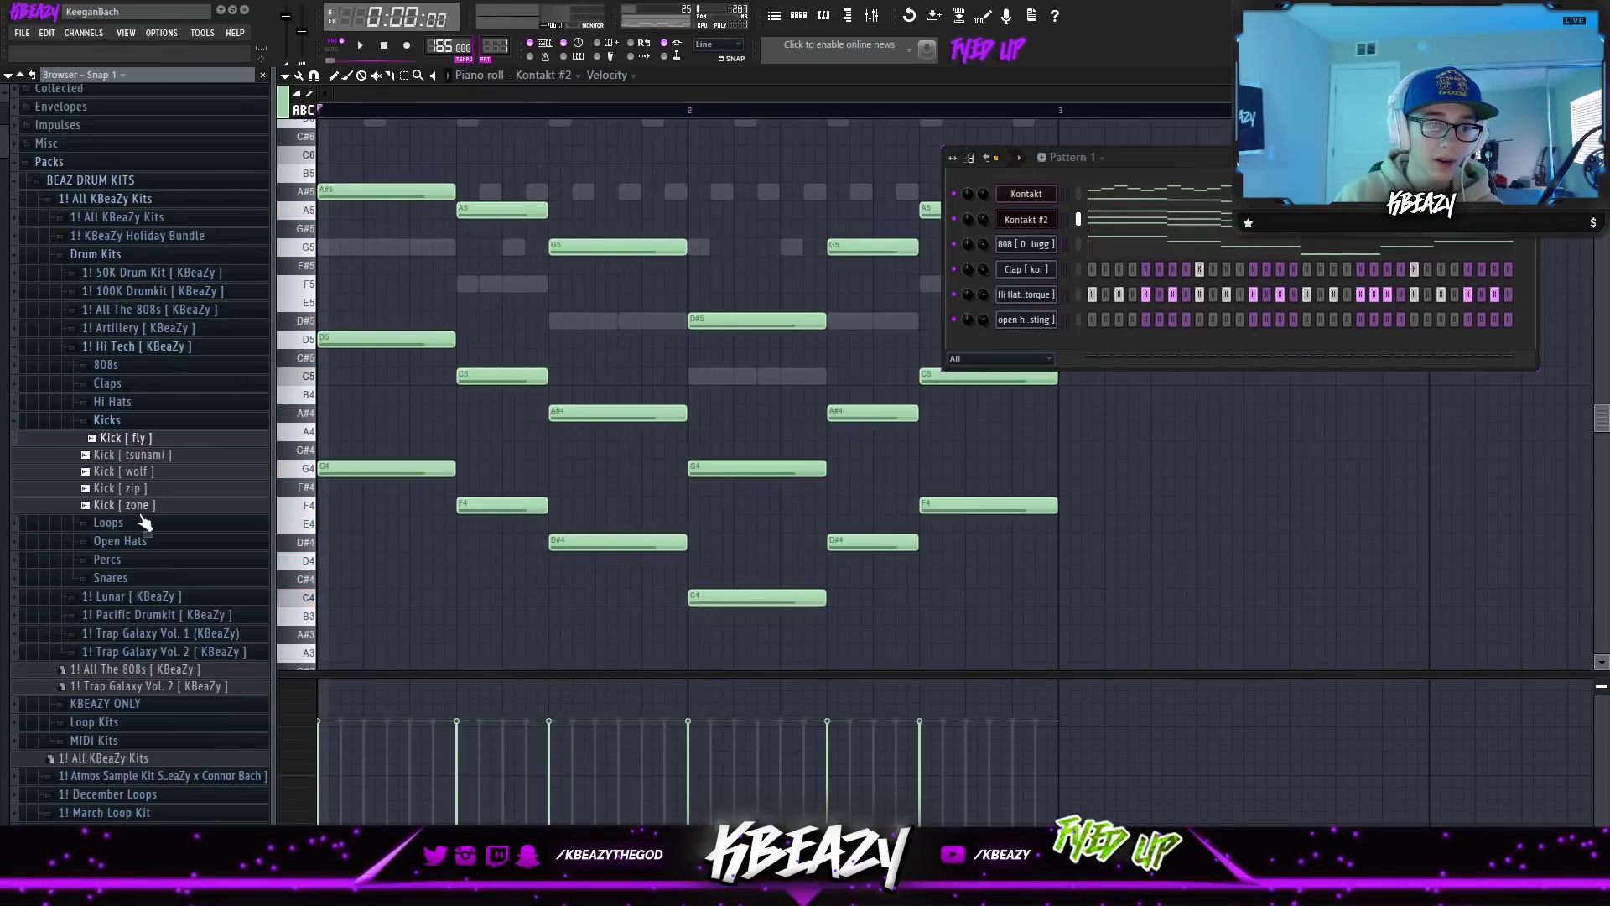
drag(132, 509, 1003, 365)
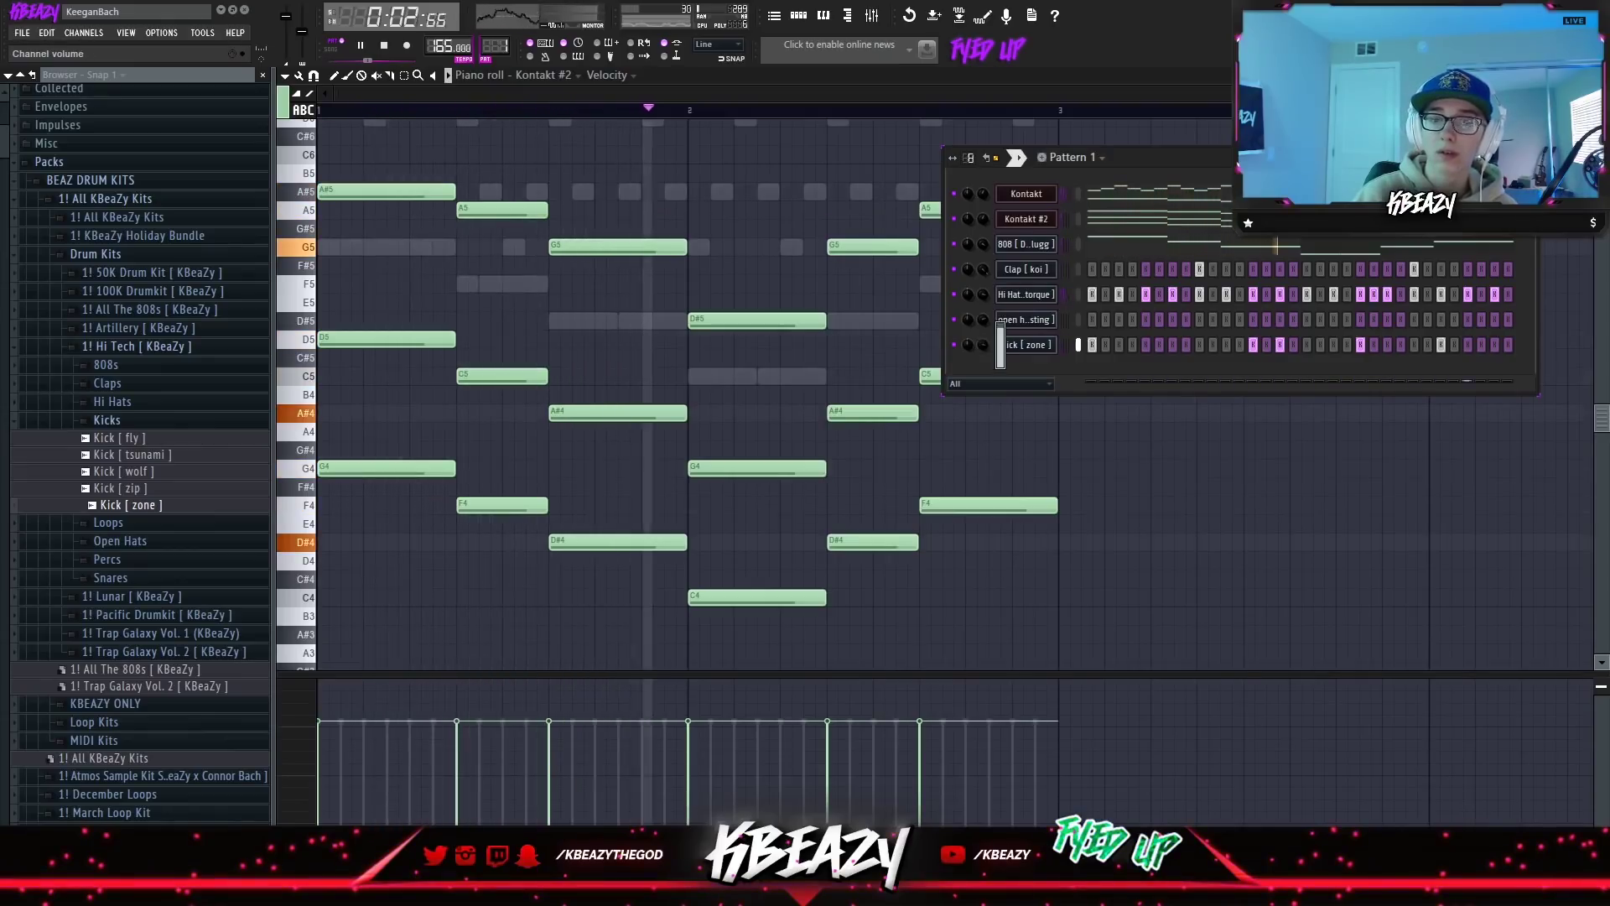
key(space)
click(1035, 344)
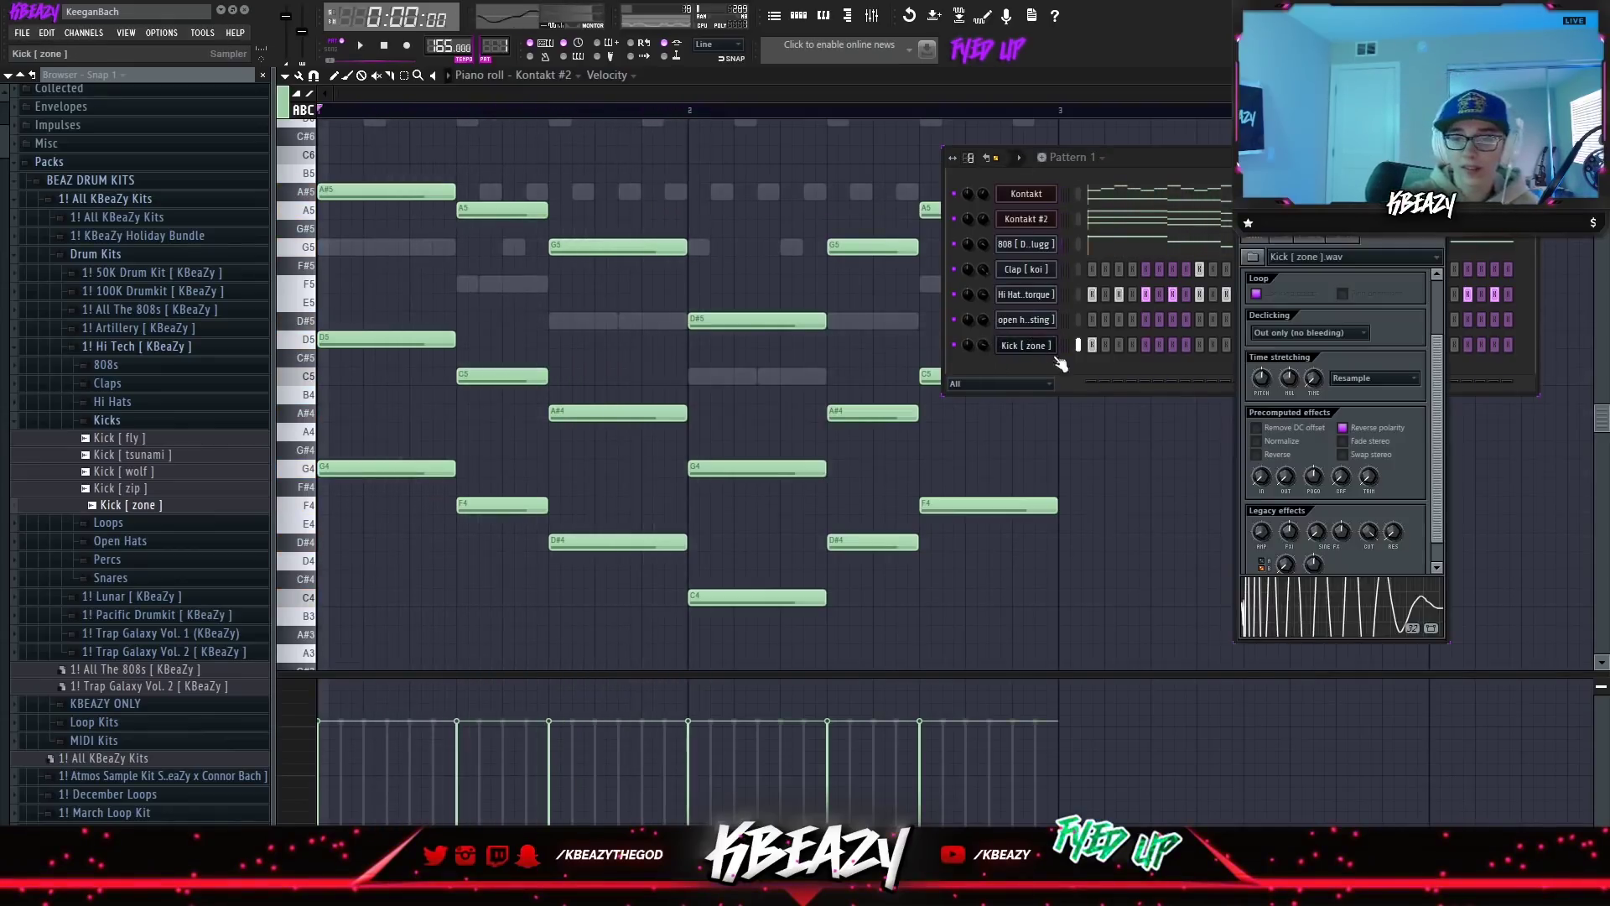
Open the Kicks folder of the Artillery kit and audition its samples.
click(142, 347)
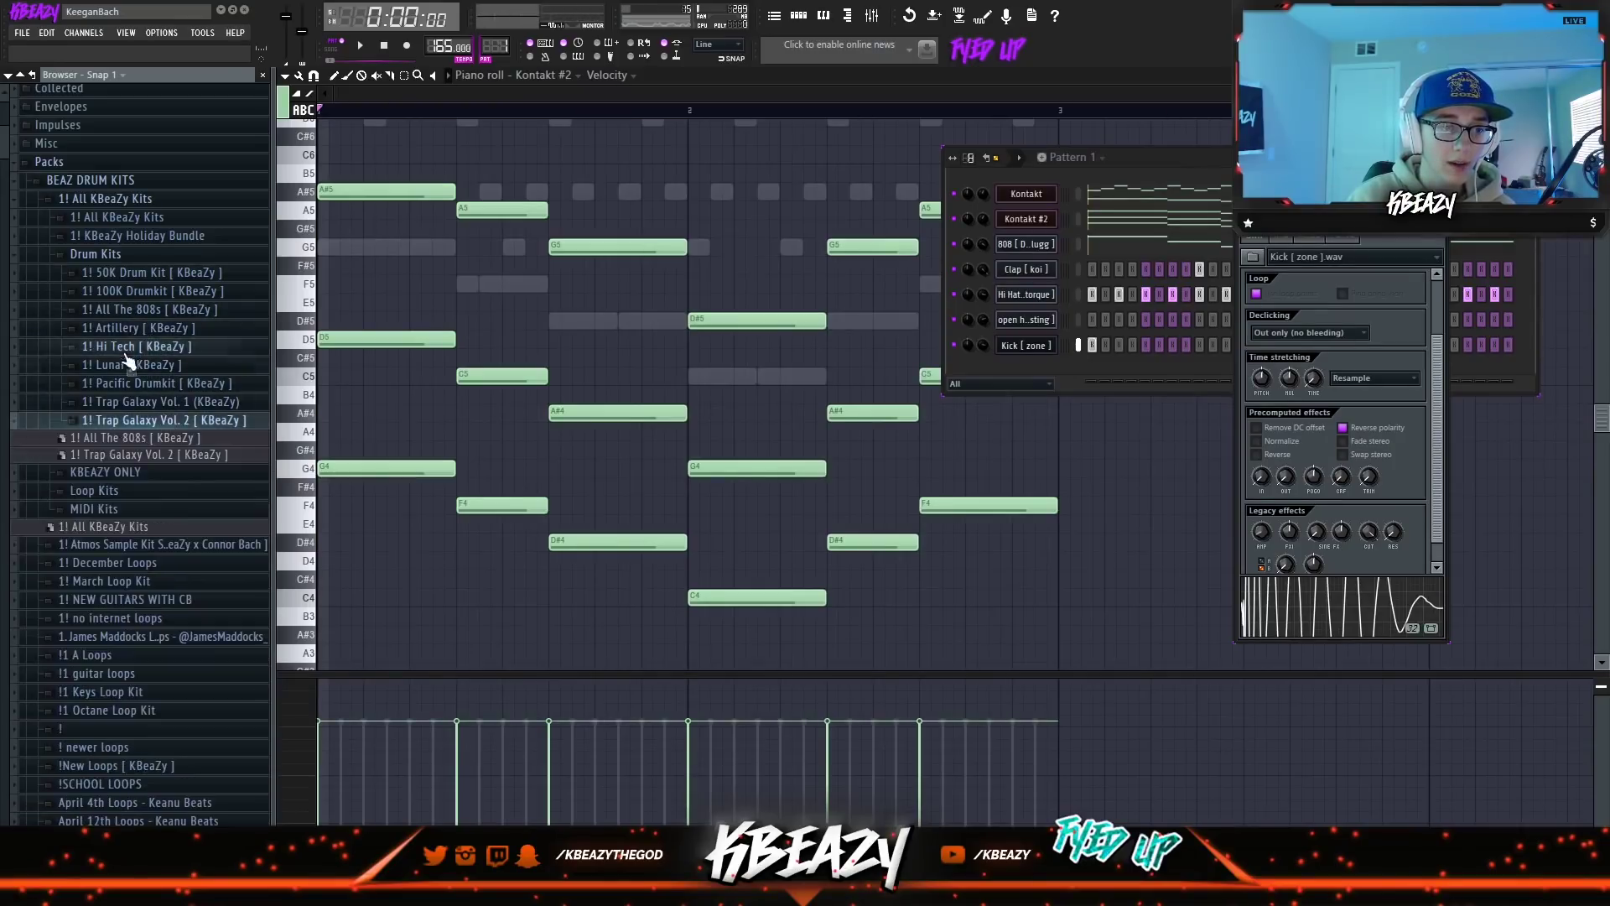
click(137, 327)
click(118, 382)
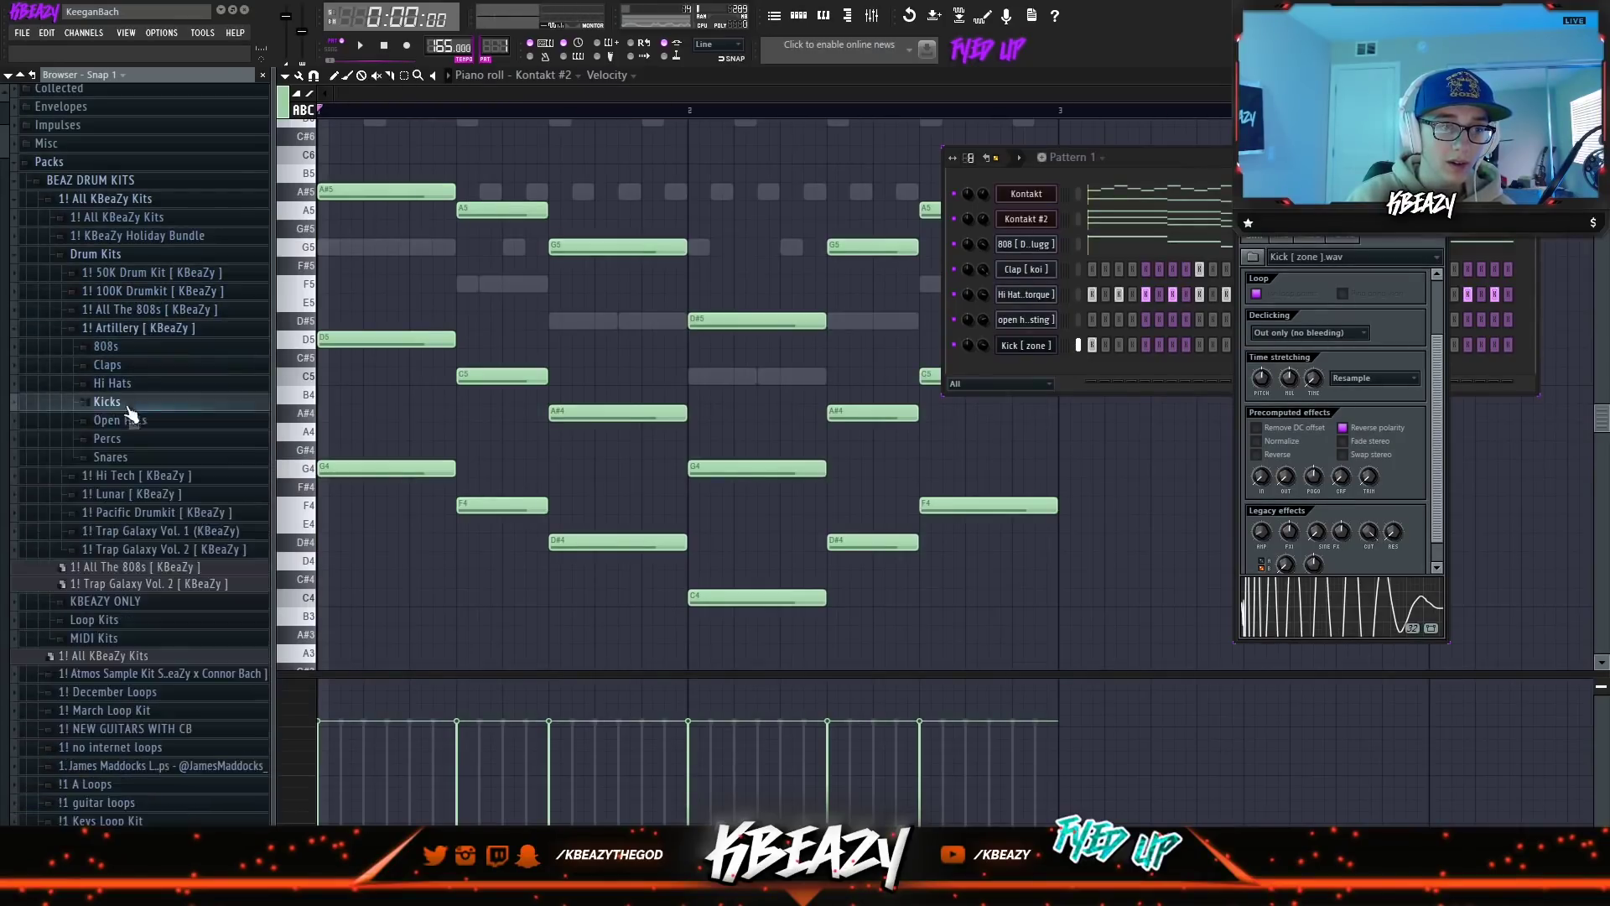
click(155, 435)
click(115, 386)
click(117, 402)
click(136, 422)
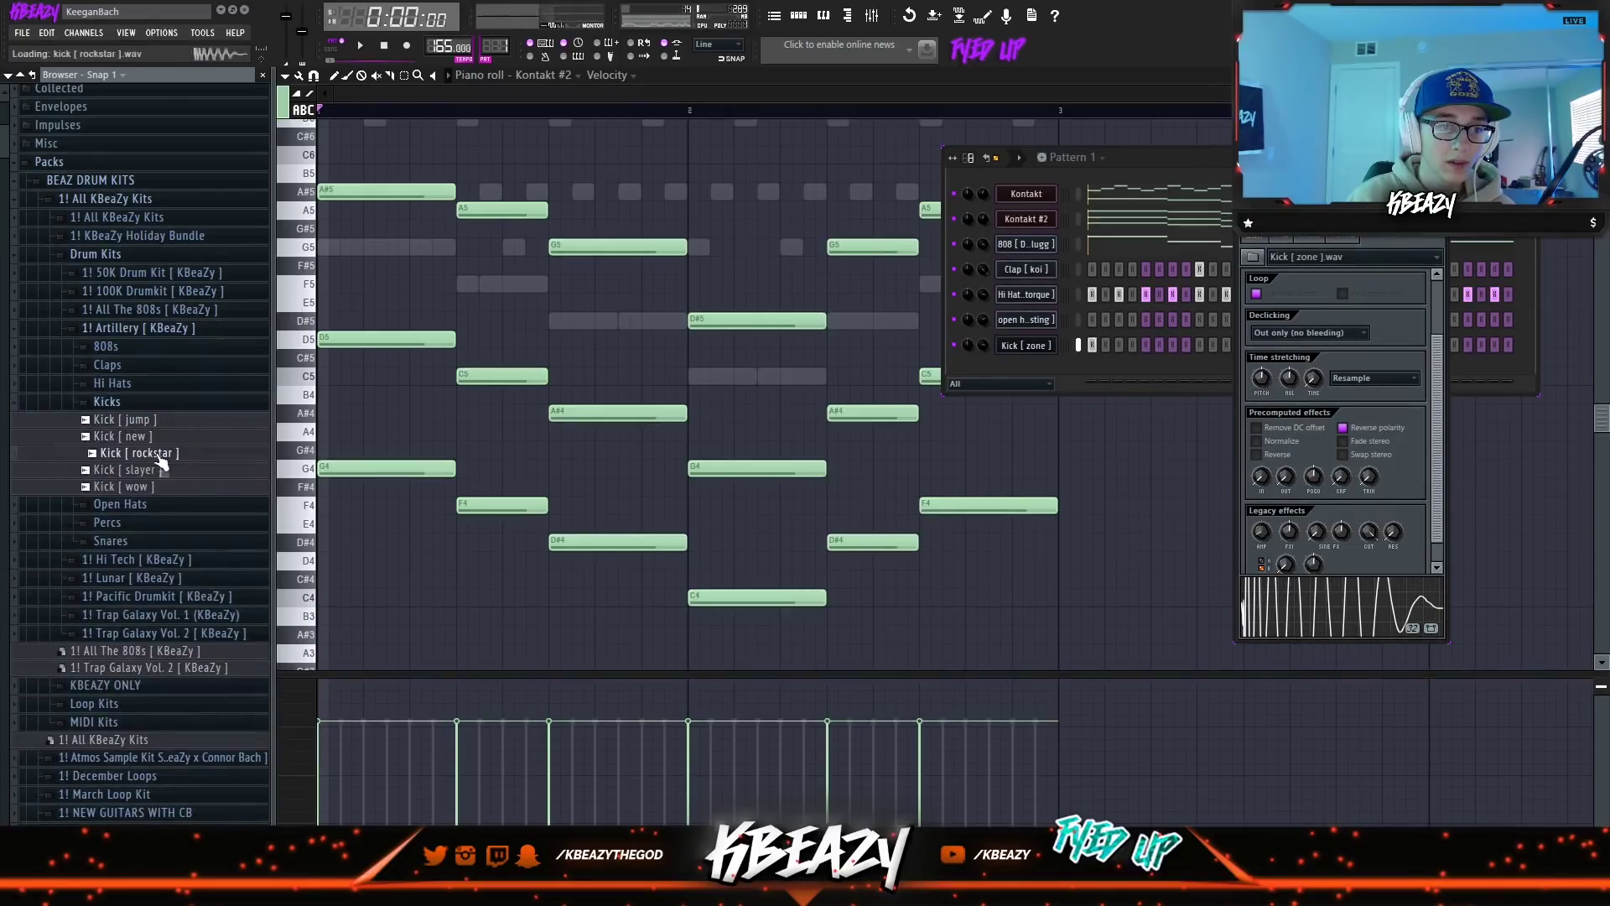
Try Kick [ slayer ] in the kick channel and compare its sound with Reverse polarity switched off.
drag(144, 477, 1015, 345)
key(space)
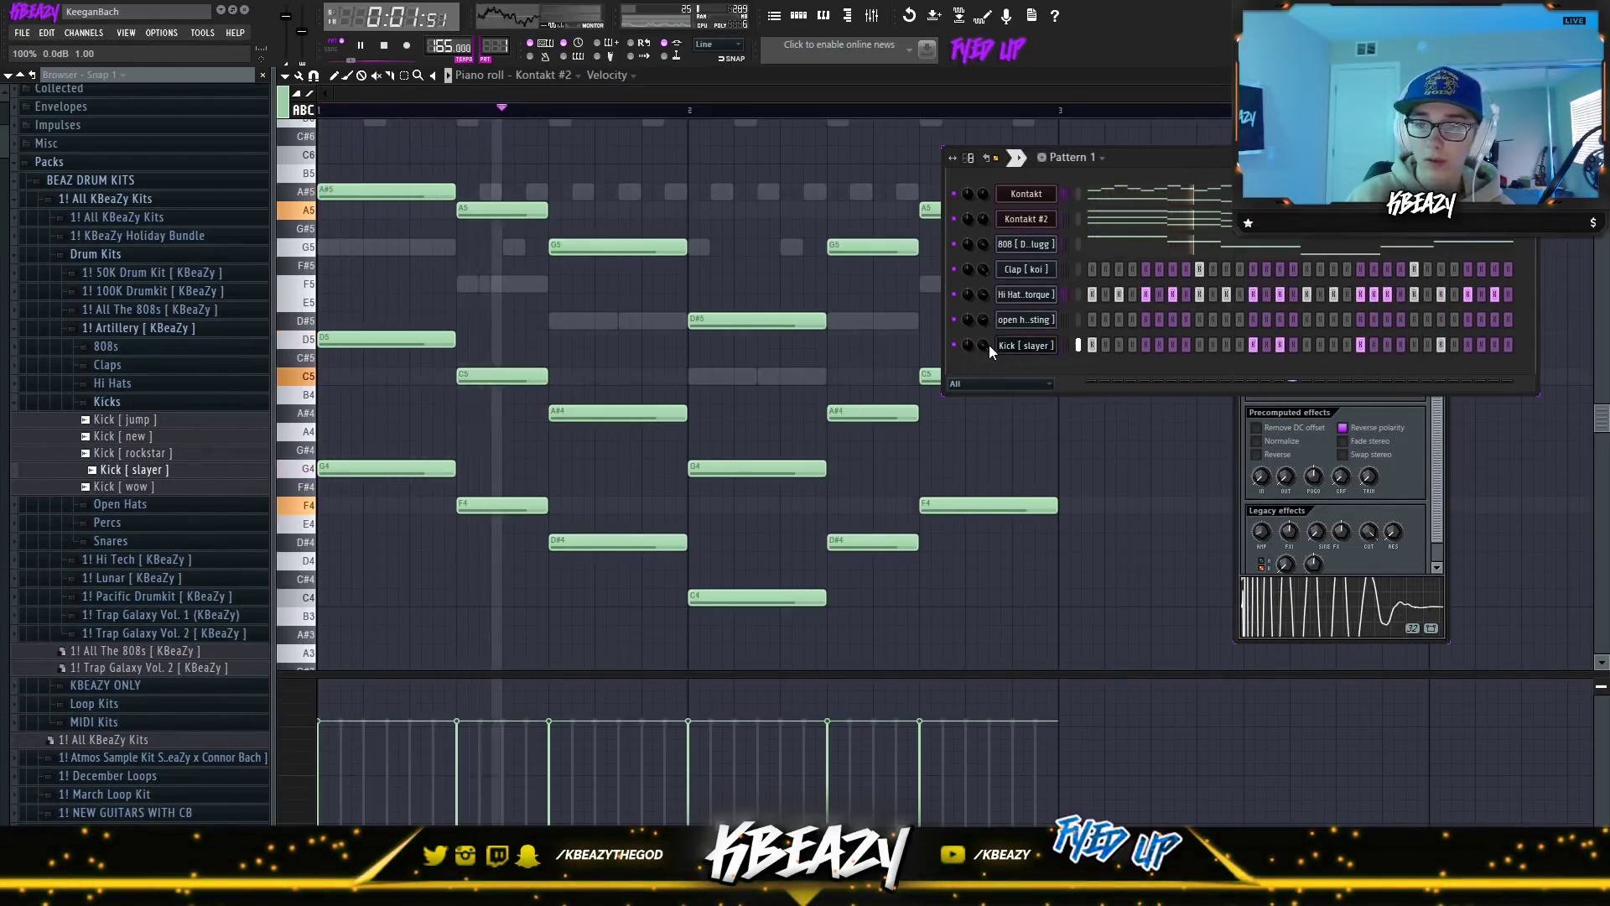
click(1367, 438)
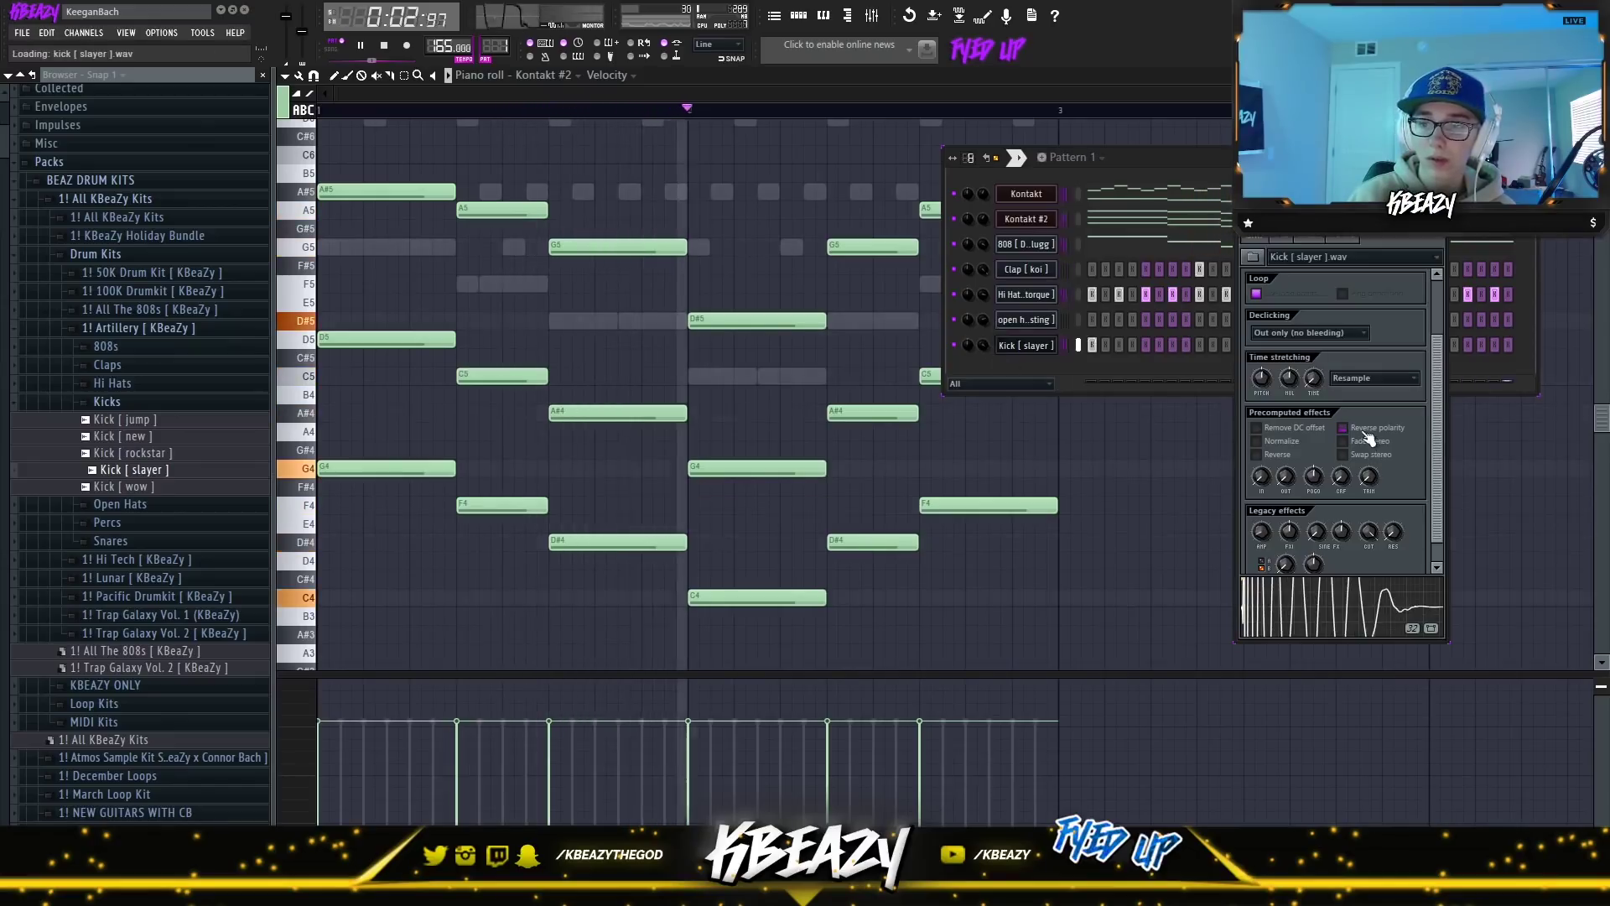
click(976, 347)
Load Kick [ new ] from the Artillery kit into the kick channel and play the beat.
click(134, 419)
key(space)
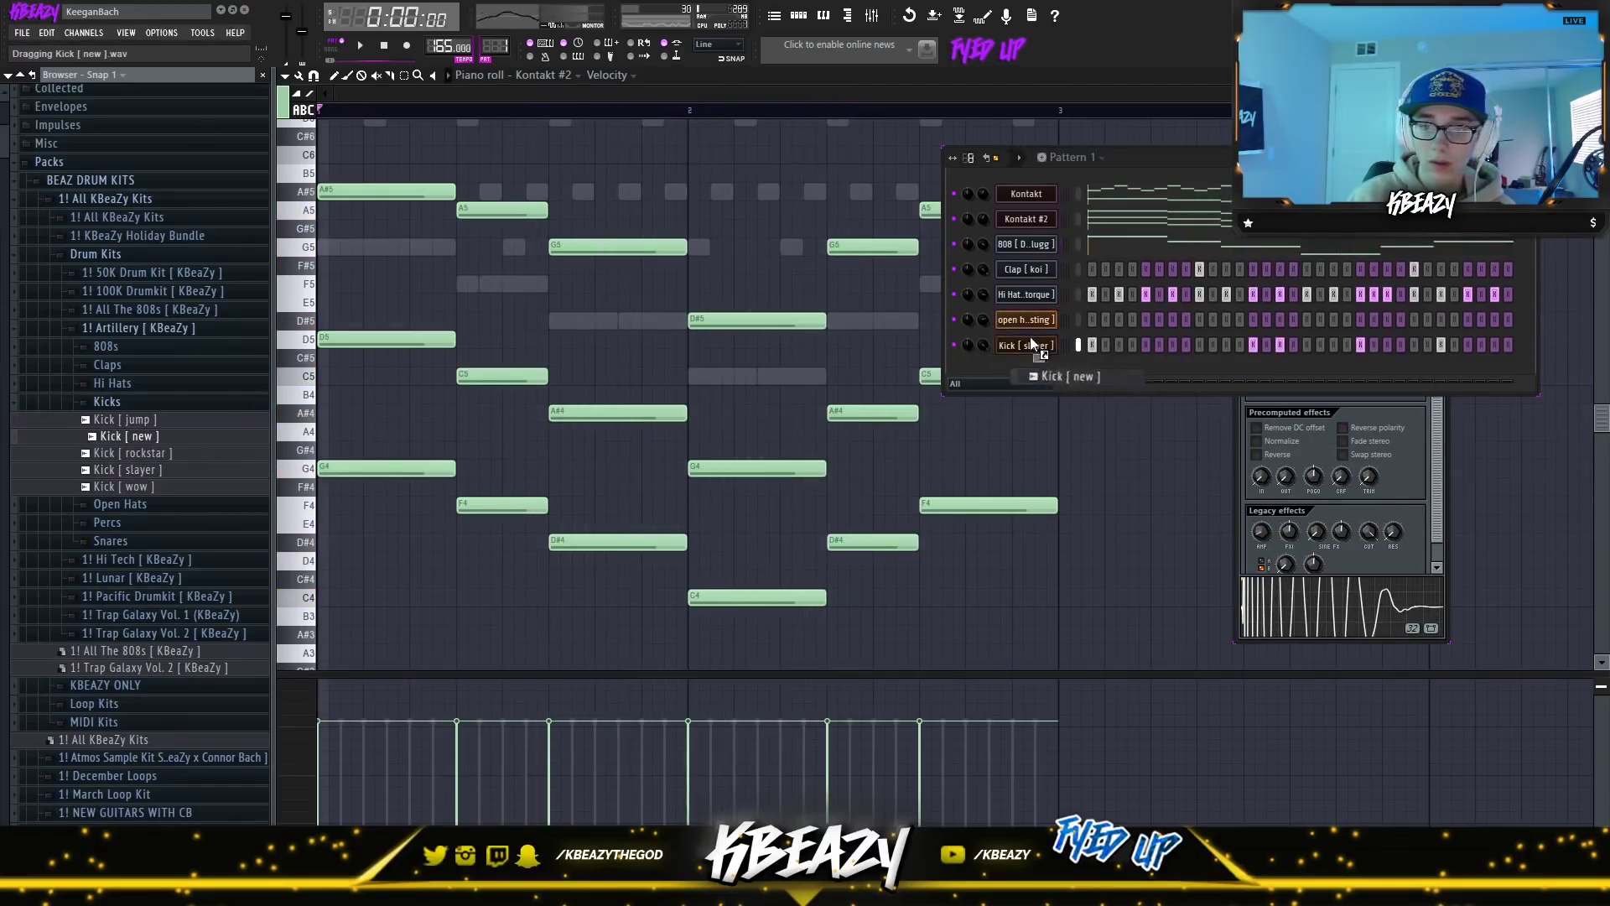
drag(1030, 336, 986, 349)
key(space)
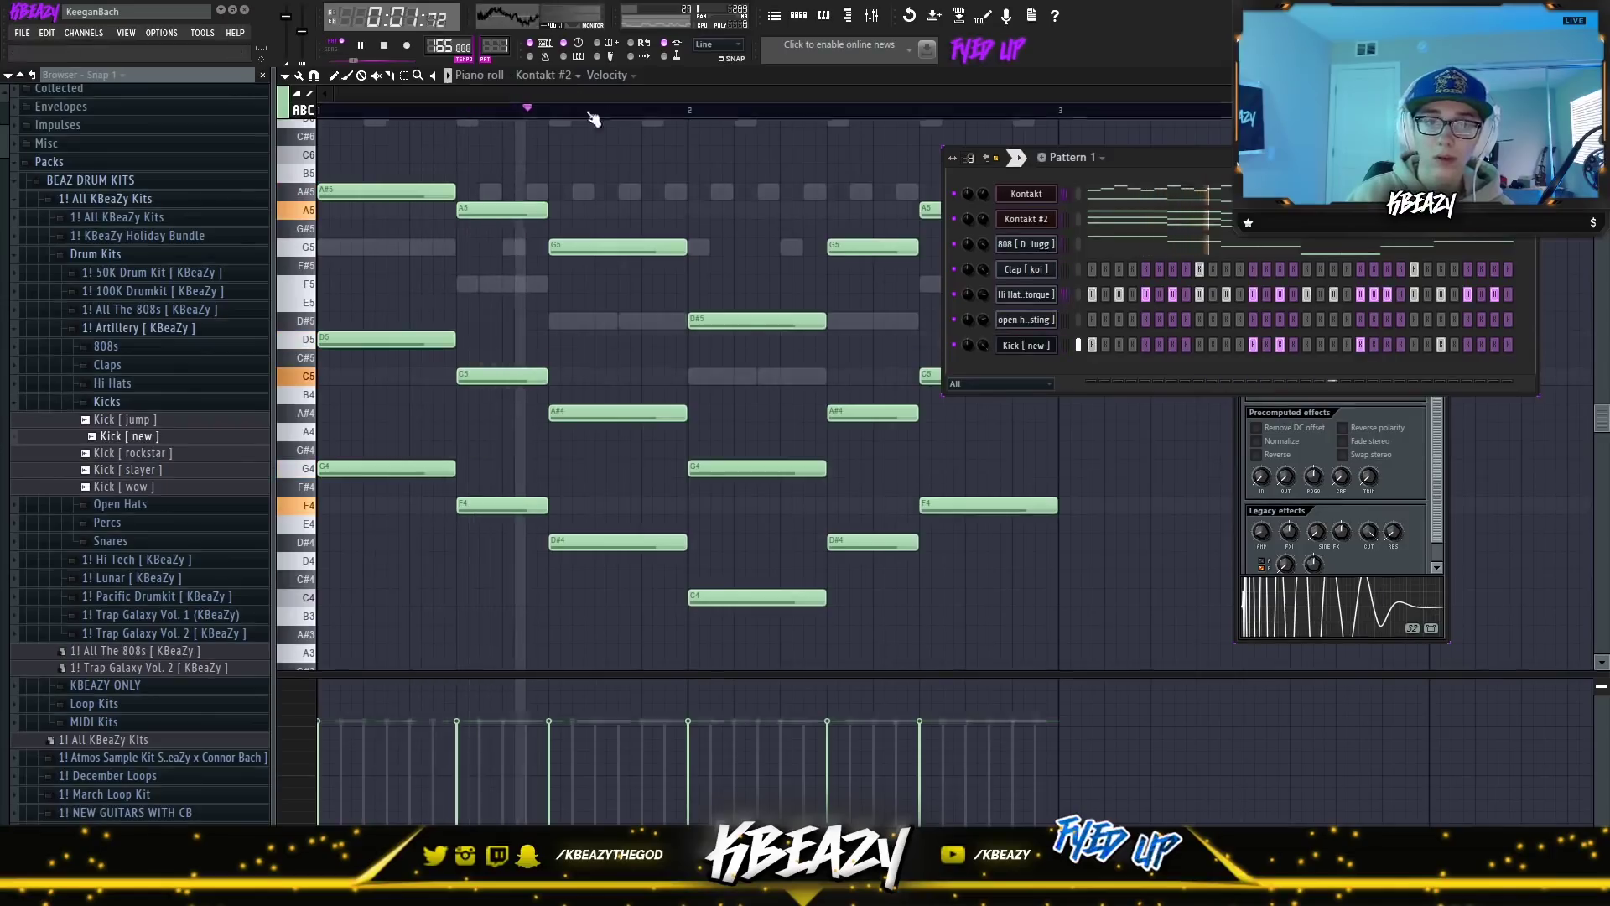
Open the kick channel in the piano roll and add a C5 hit where the 808's second C5 note starts.
click(560, 76)
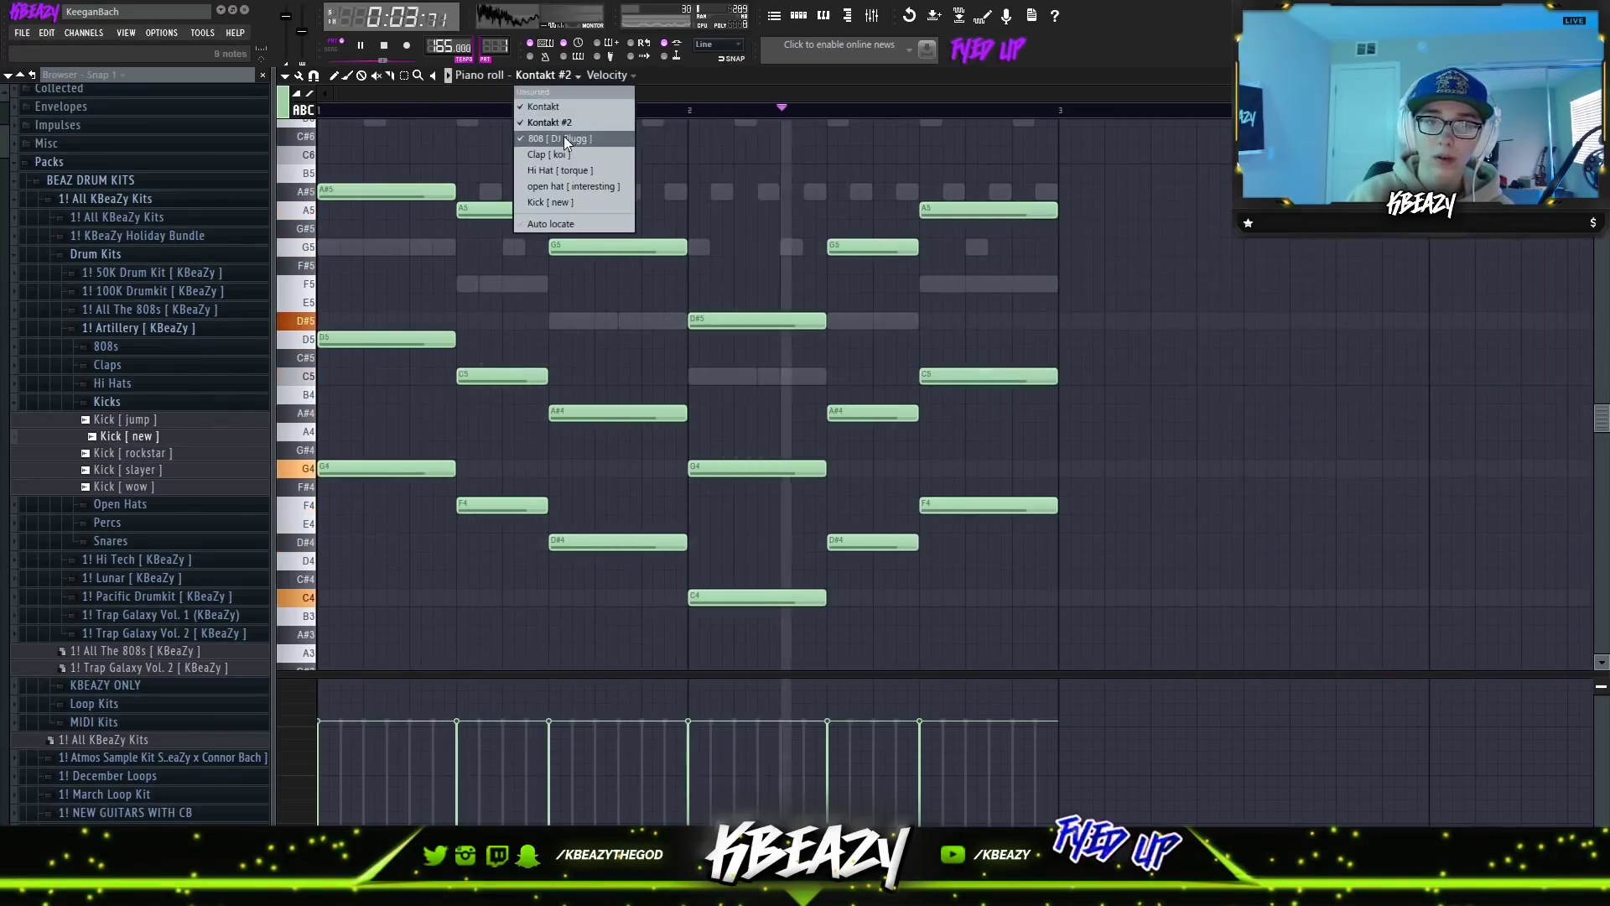
click(566, 138)
key(F6)
right_click(1031, 350)
click(1082, 357)
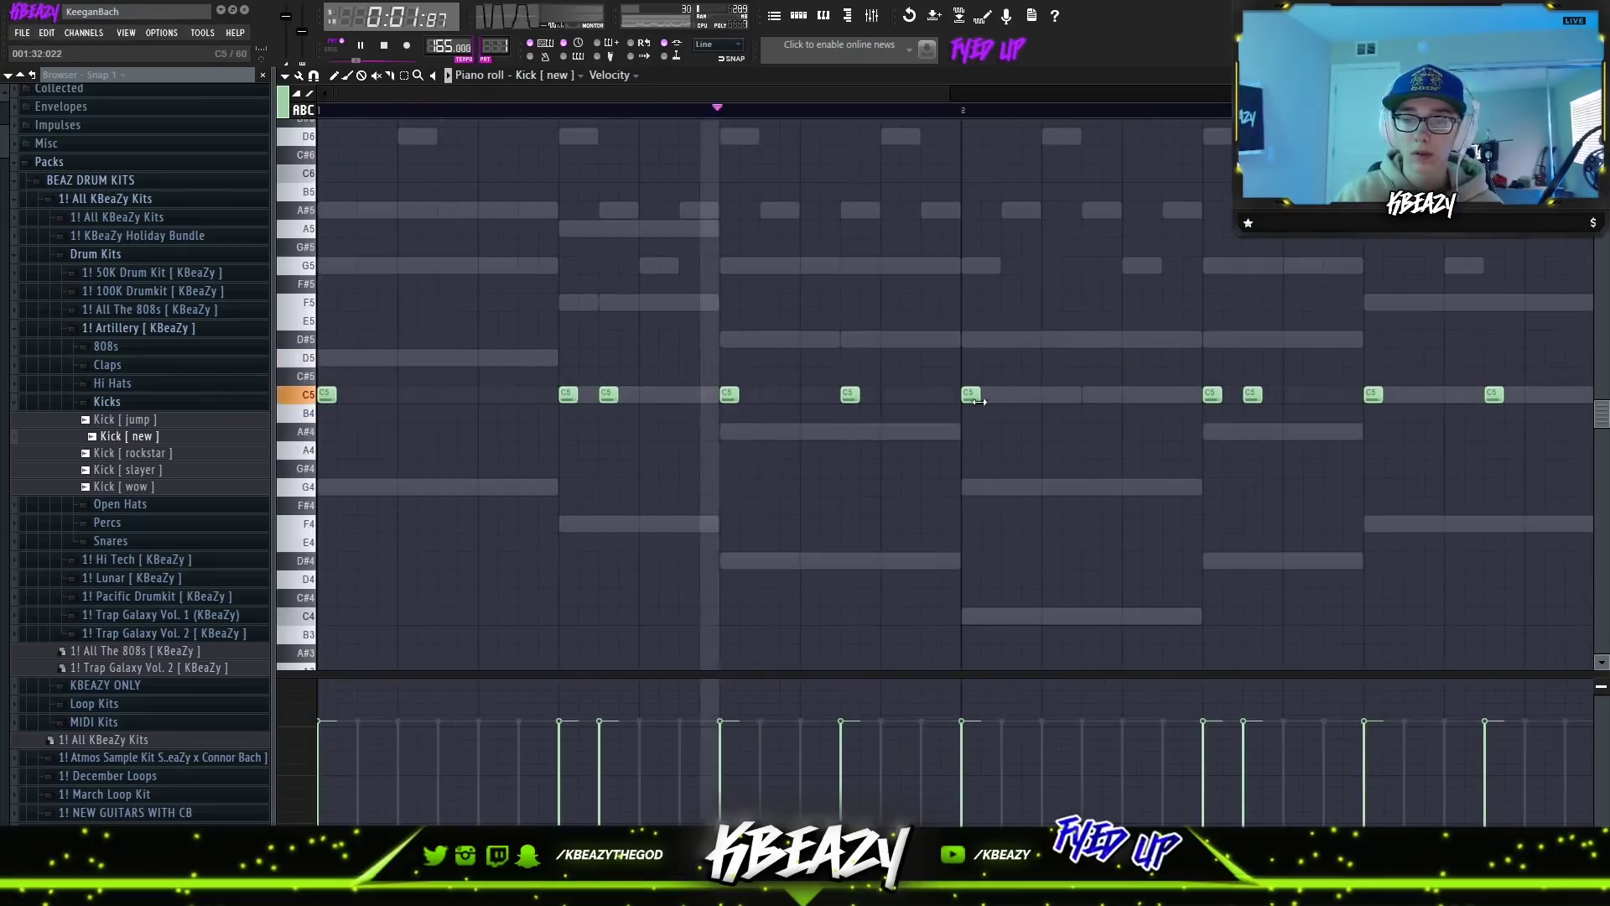
click(1091, 393)
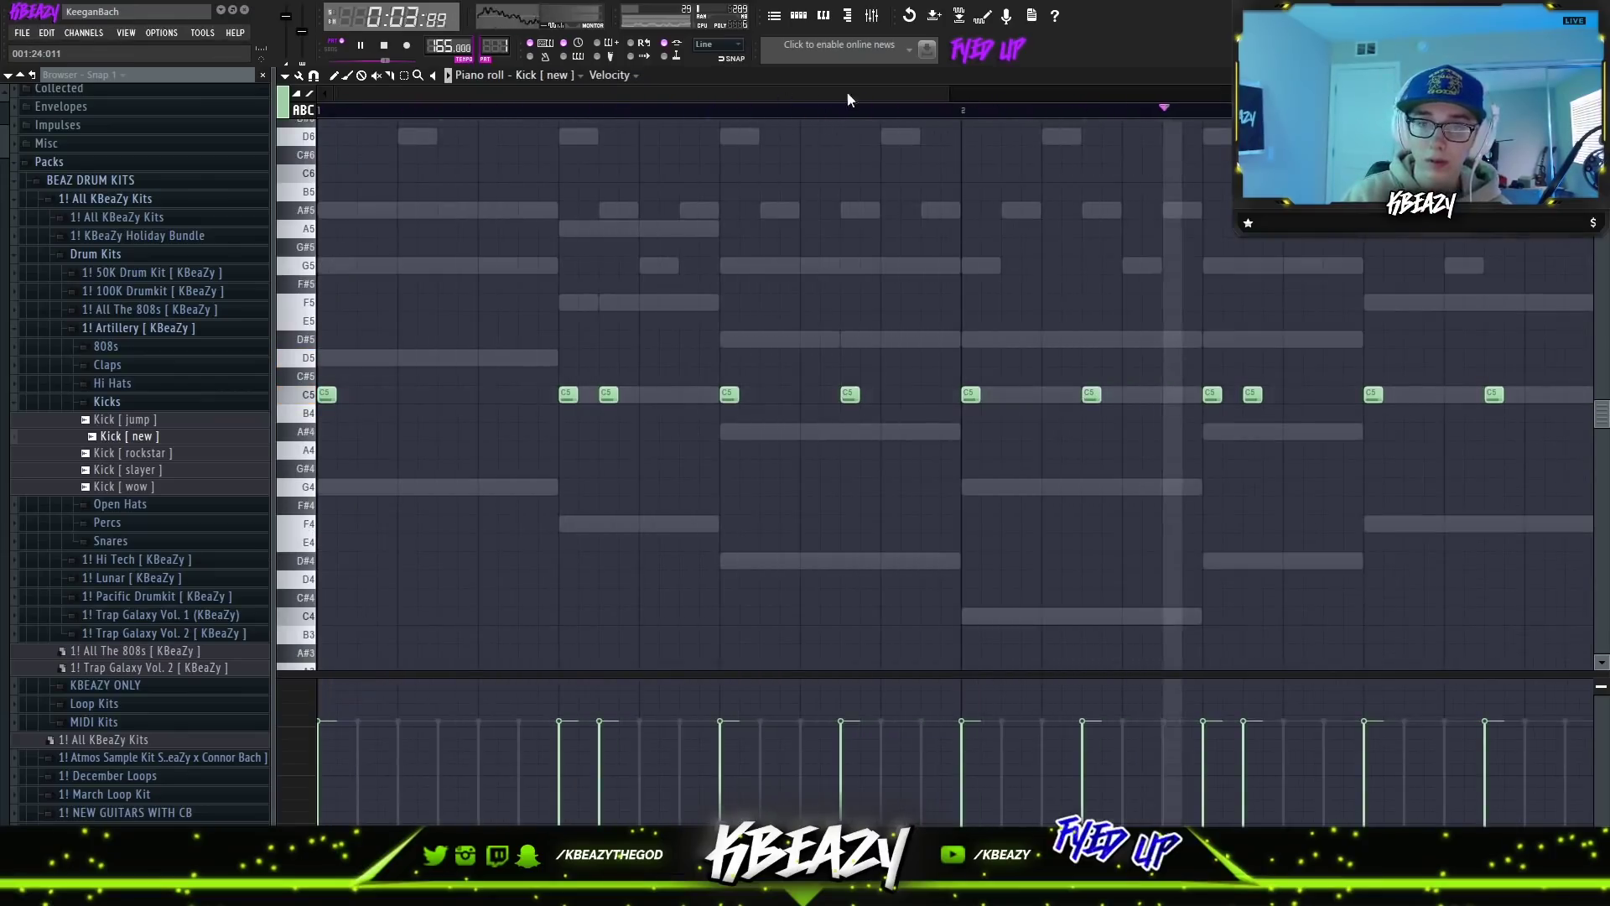
In the 808, cut the D#5 after the C5 pair to one step and add a second D#5 reaching to the F5.
click(554, 76)
click(566, 138)
key(space)
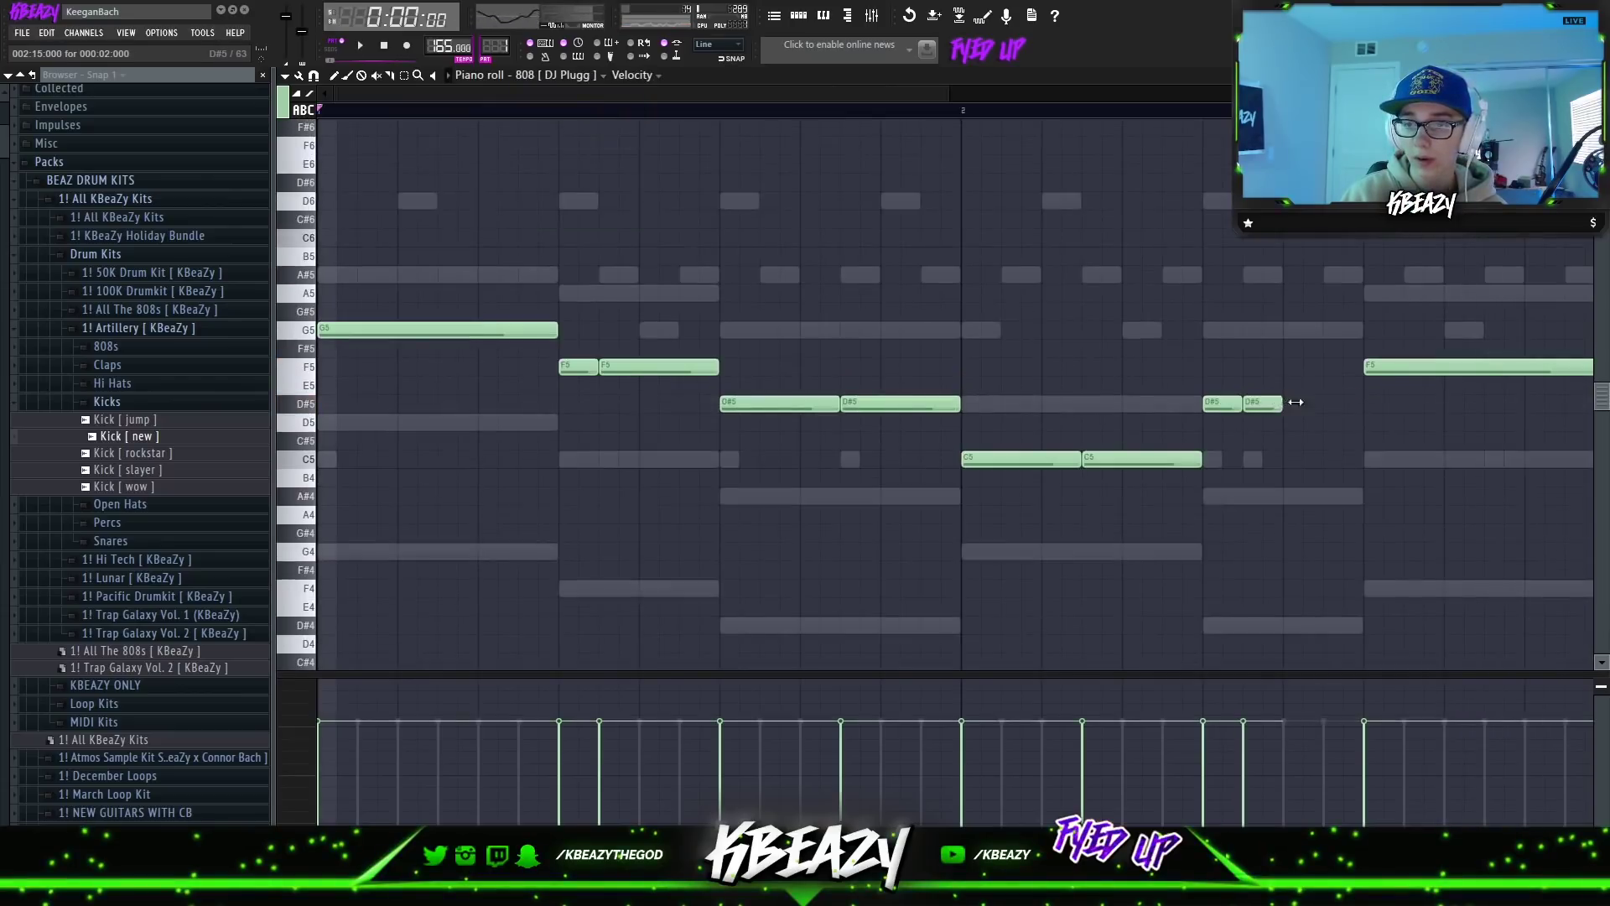
key(space)
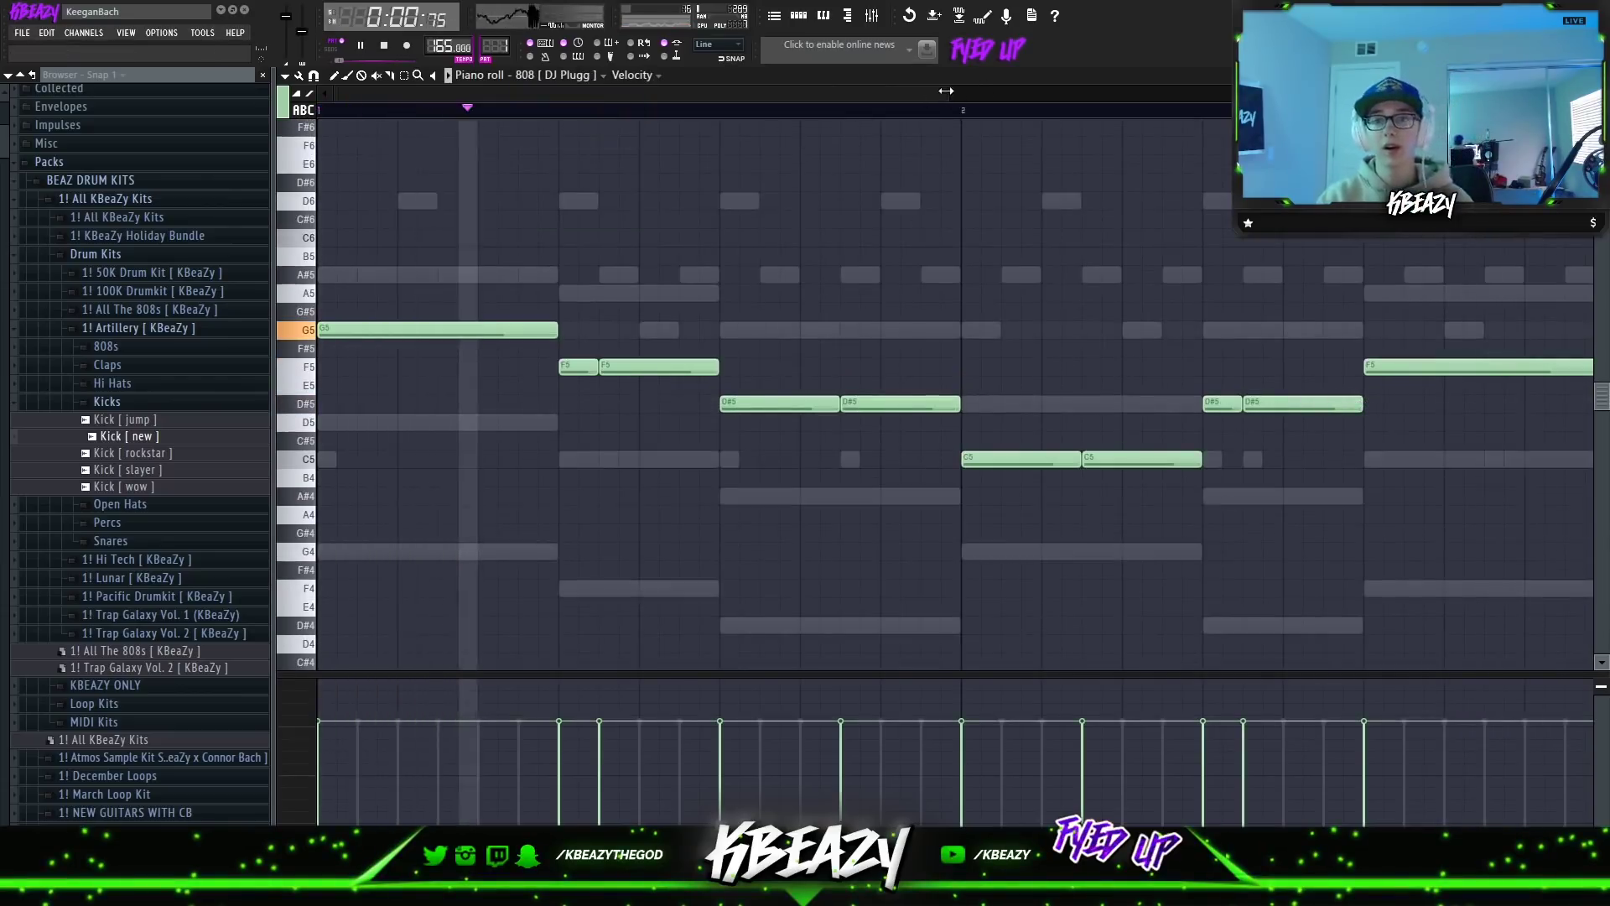
Shorten the 808's last F5 note to four steps and add another short F5 at the end of the second bar.
scroll(992, 223, down, 3)
drag(987, 362, 957, 370)
click(989, 366)
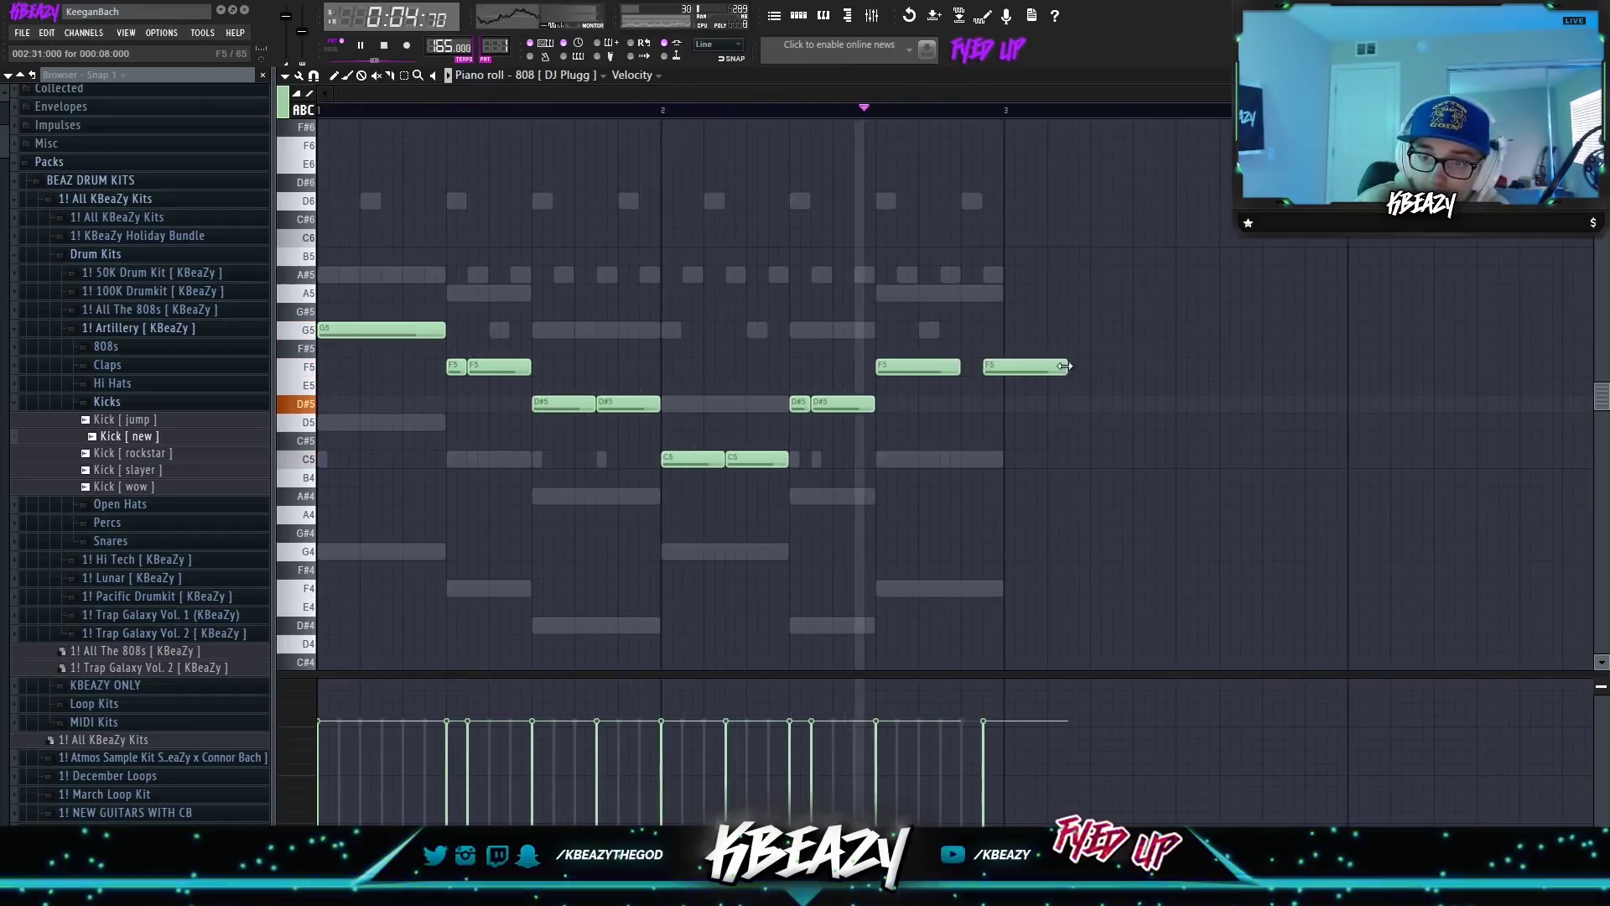
Move the last kick hit in the second bar later, to position 002:29:000.
click(553, 75)
click(572, 197)
drag(941, 397, 964, 395)
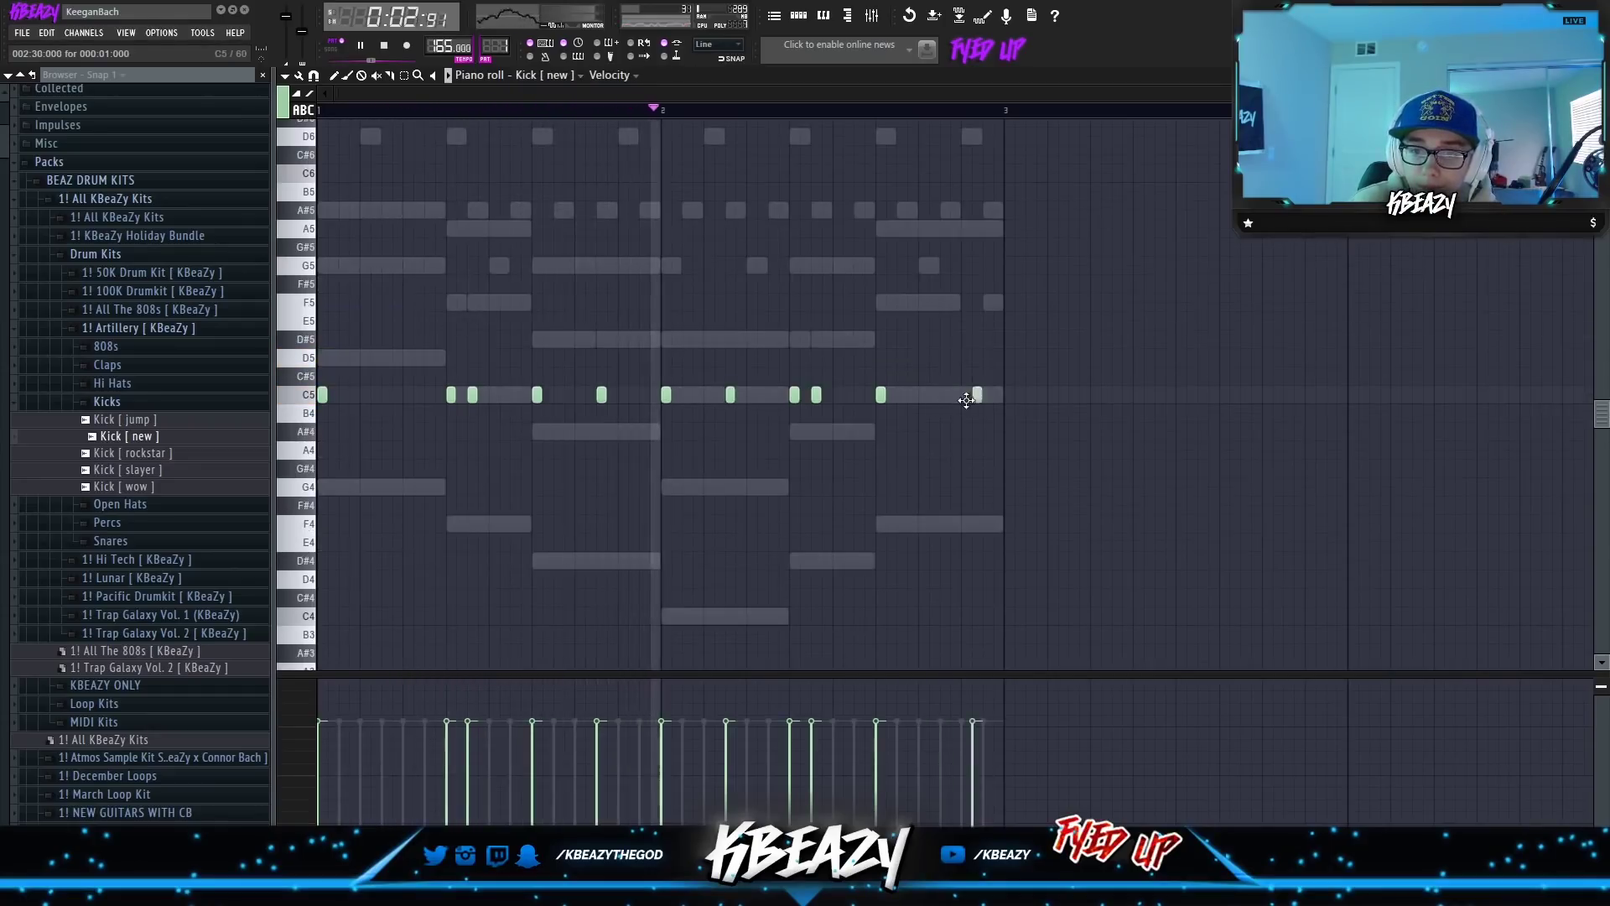
Lengthen the 808's long closing F5 to meet the short final F5, and check the result against the kick pattern.
click(549, 75)
click(550, 138)
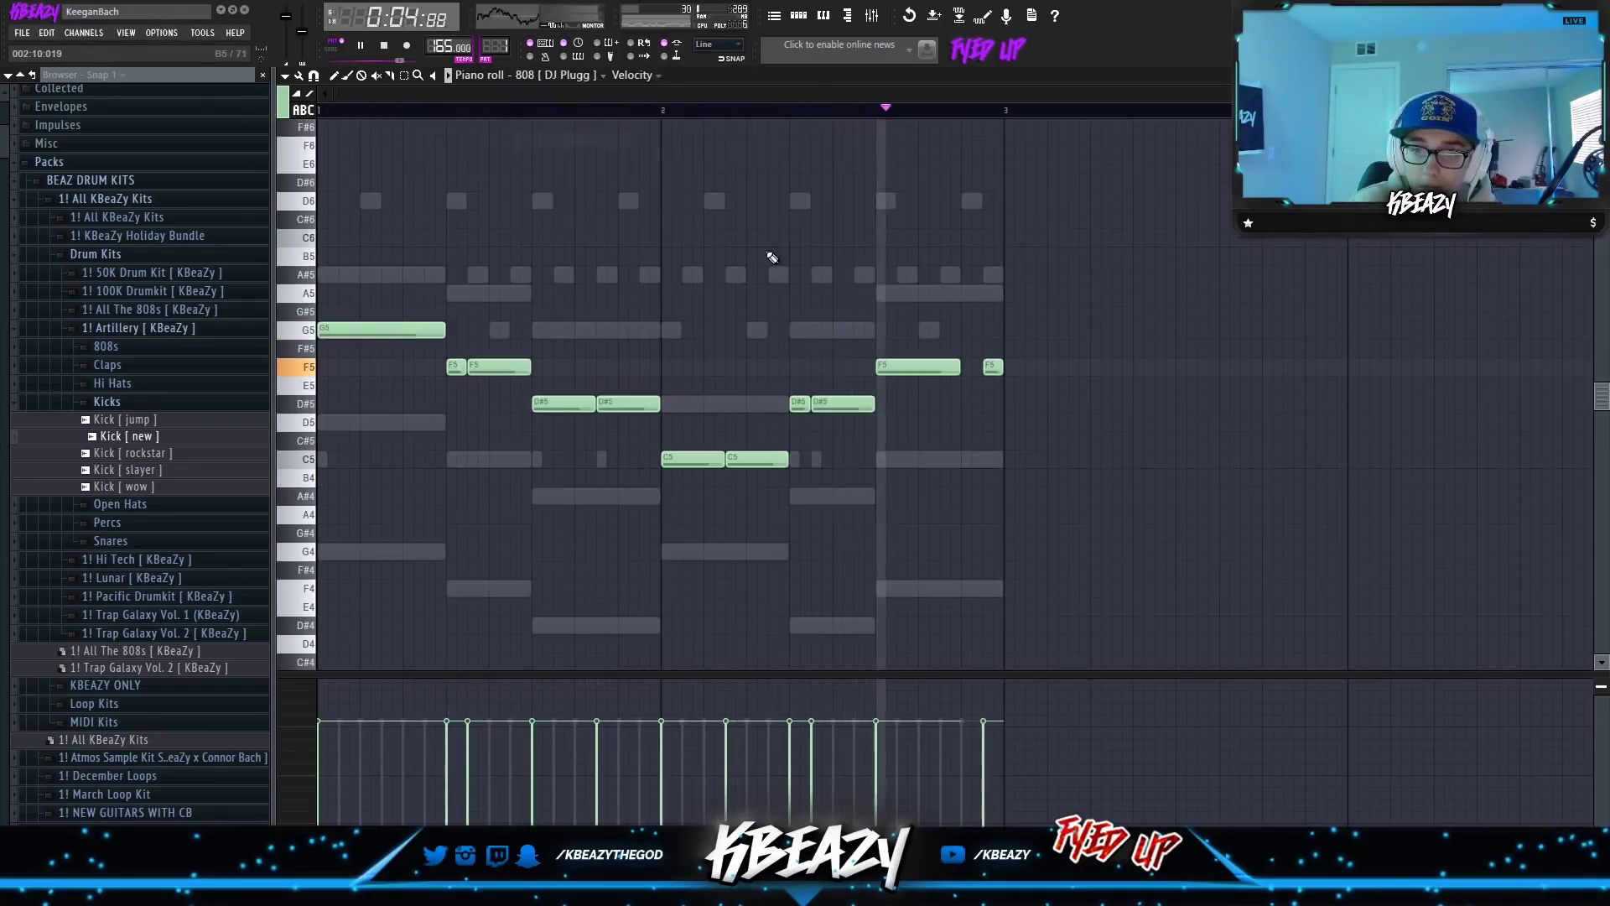
key(space)
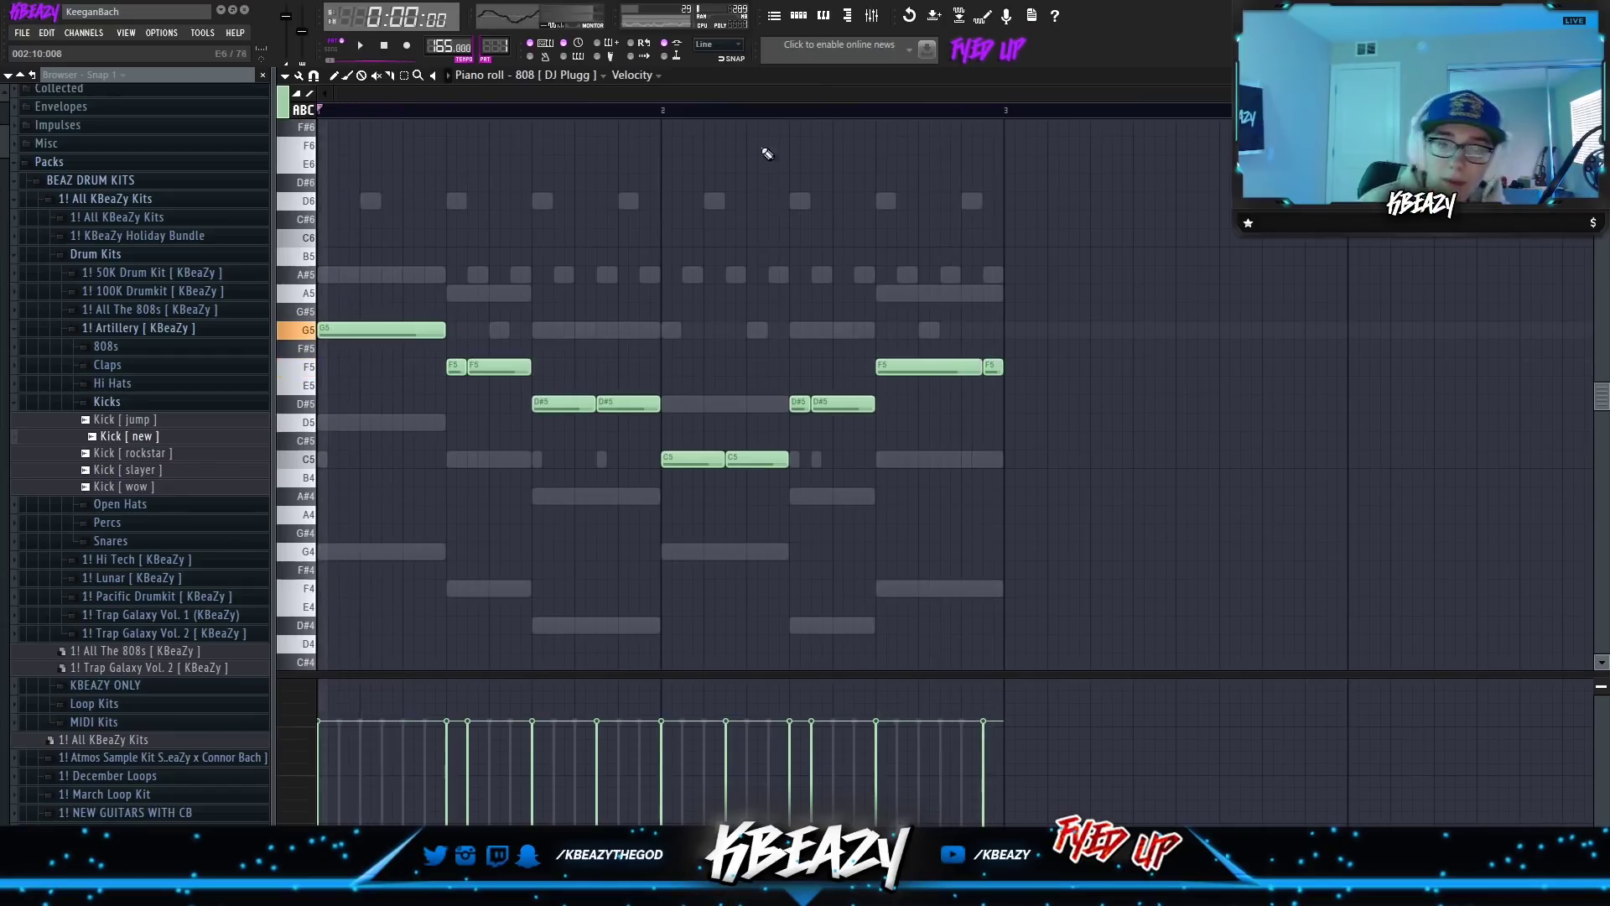
click(554, 75)
click(578, 201)
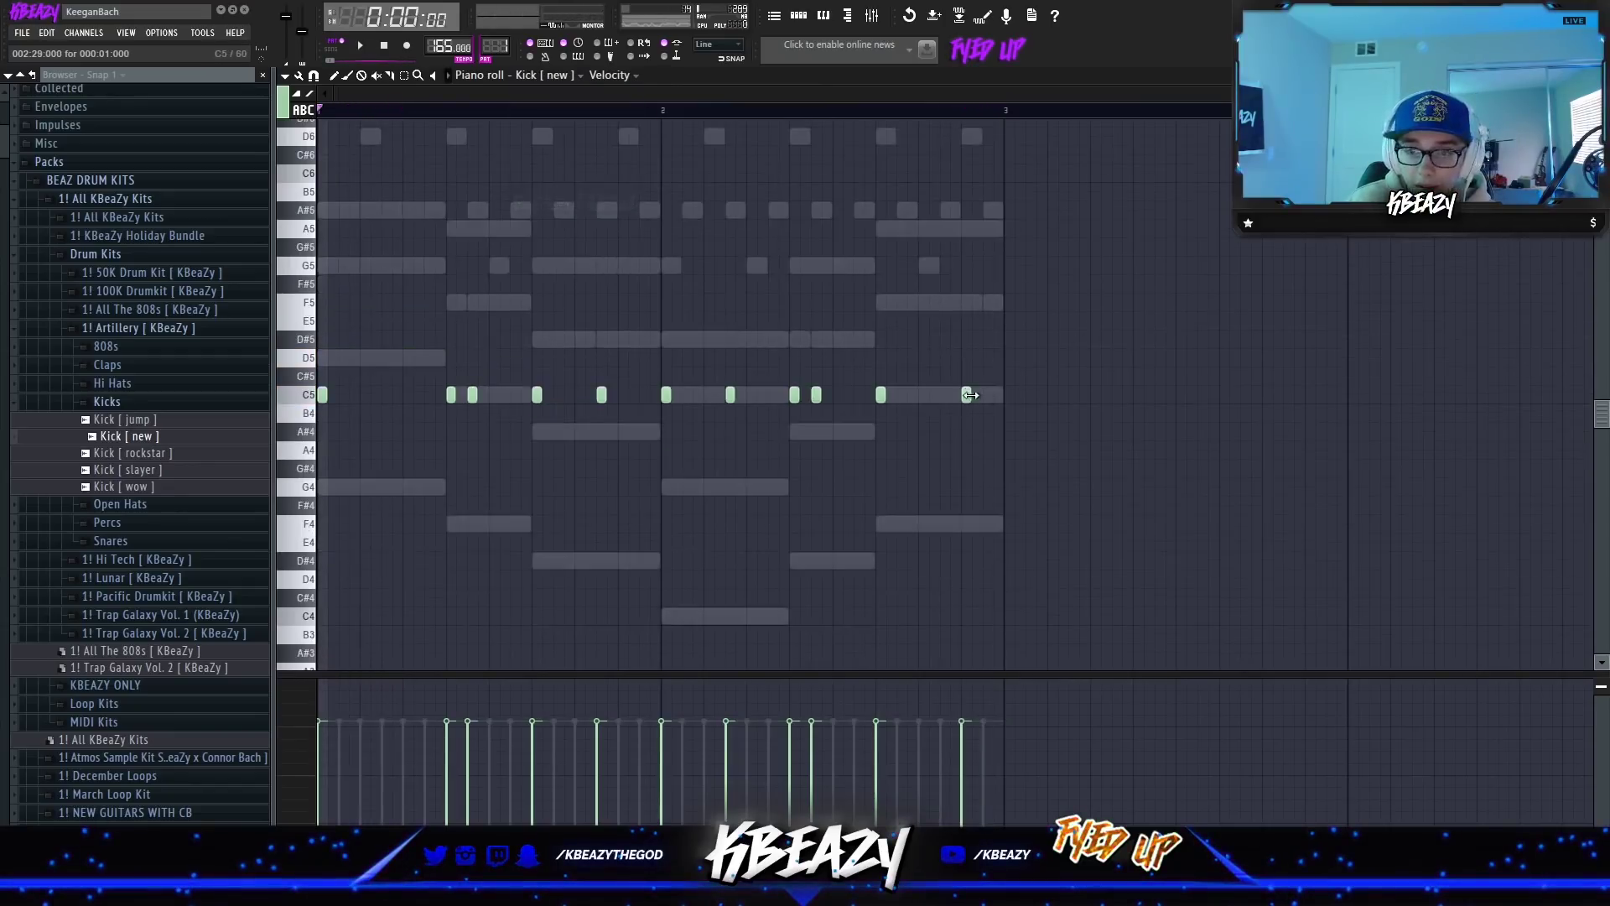
click(550, 138)
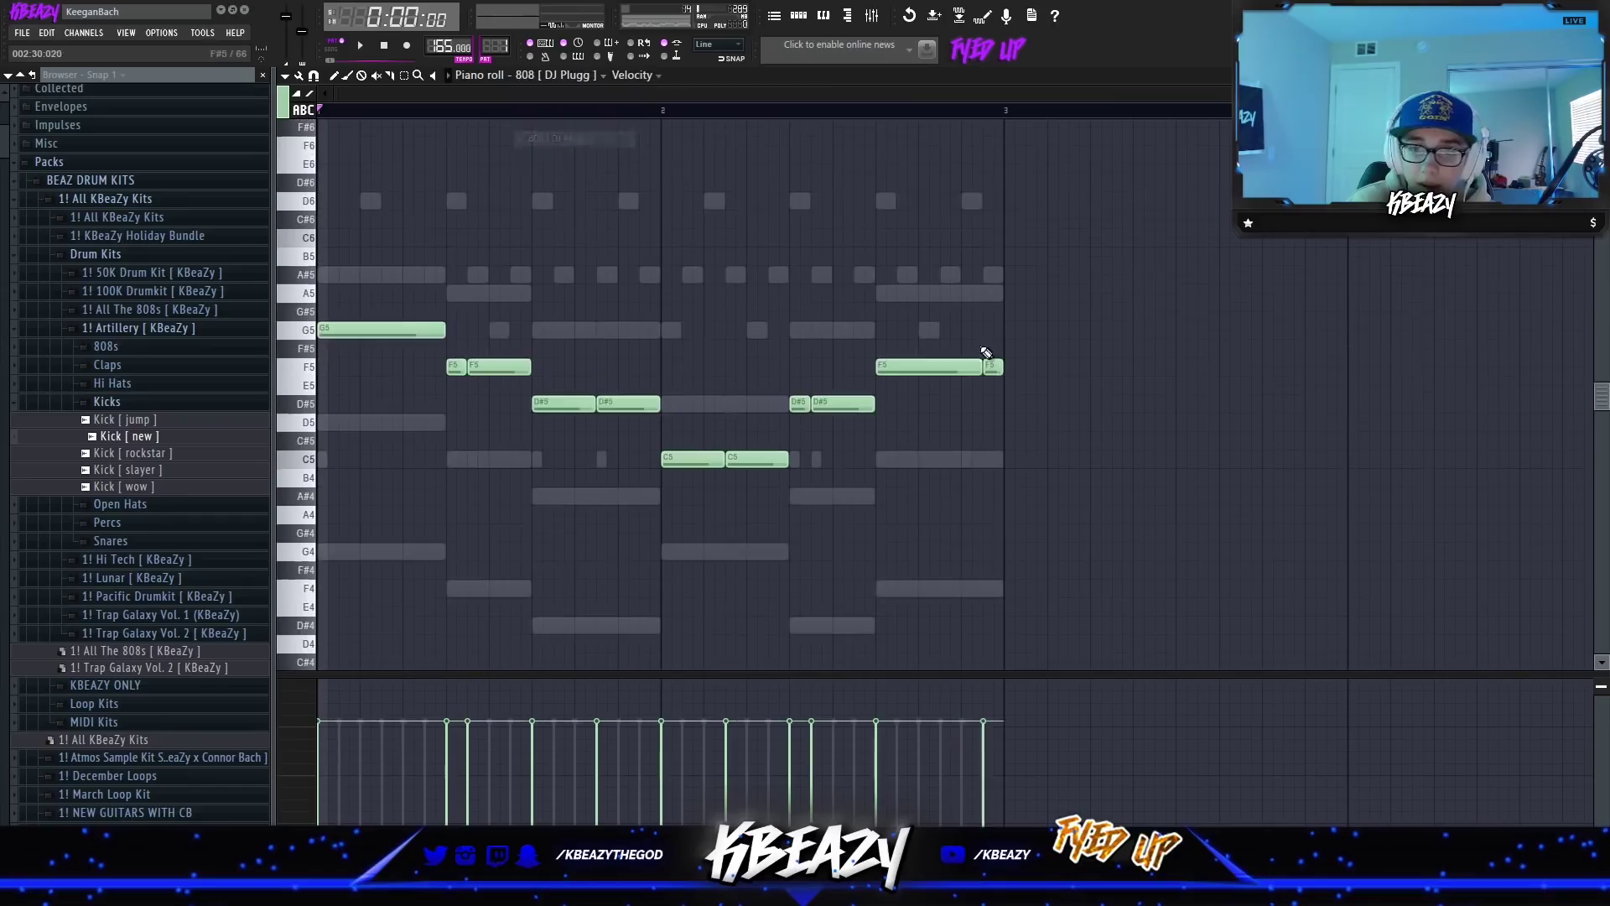
key(space)
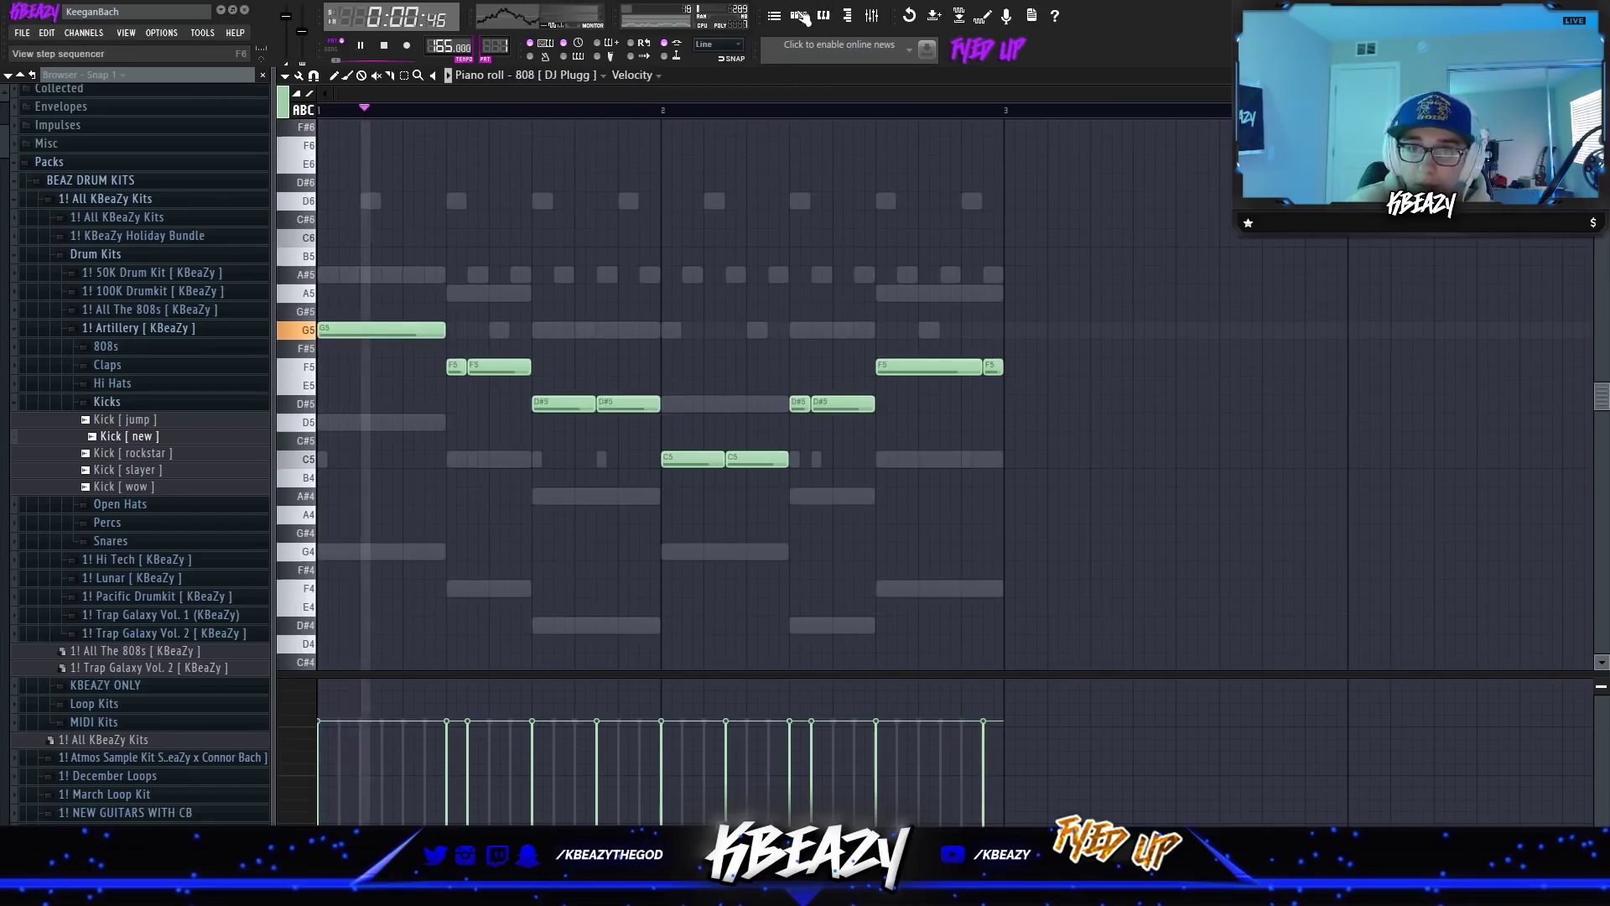
Collapse the open drum kit folders in the browser and lower the open hat channel's volume to 70%.
key(F6)
click(124, 404)
click(117, 329)
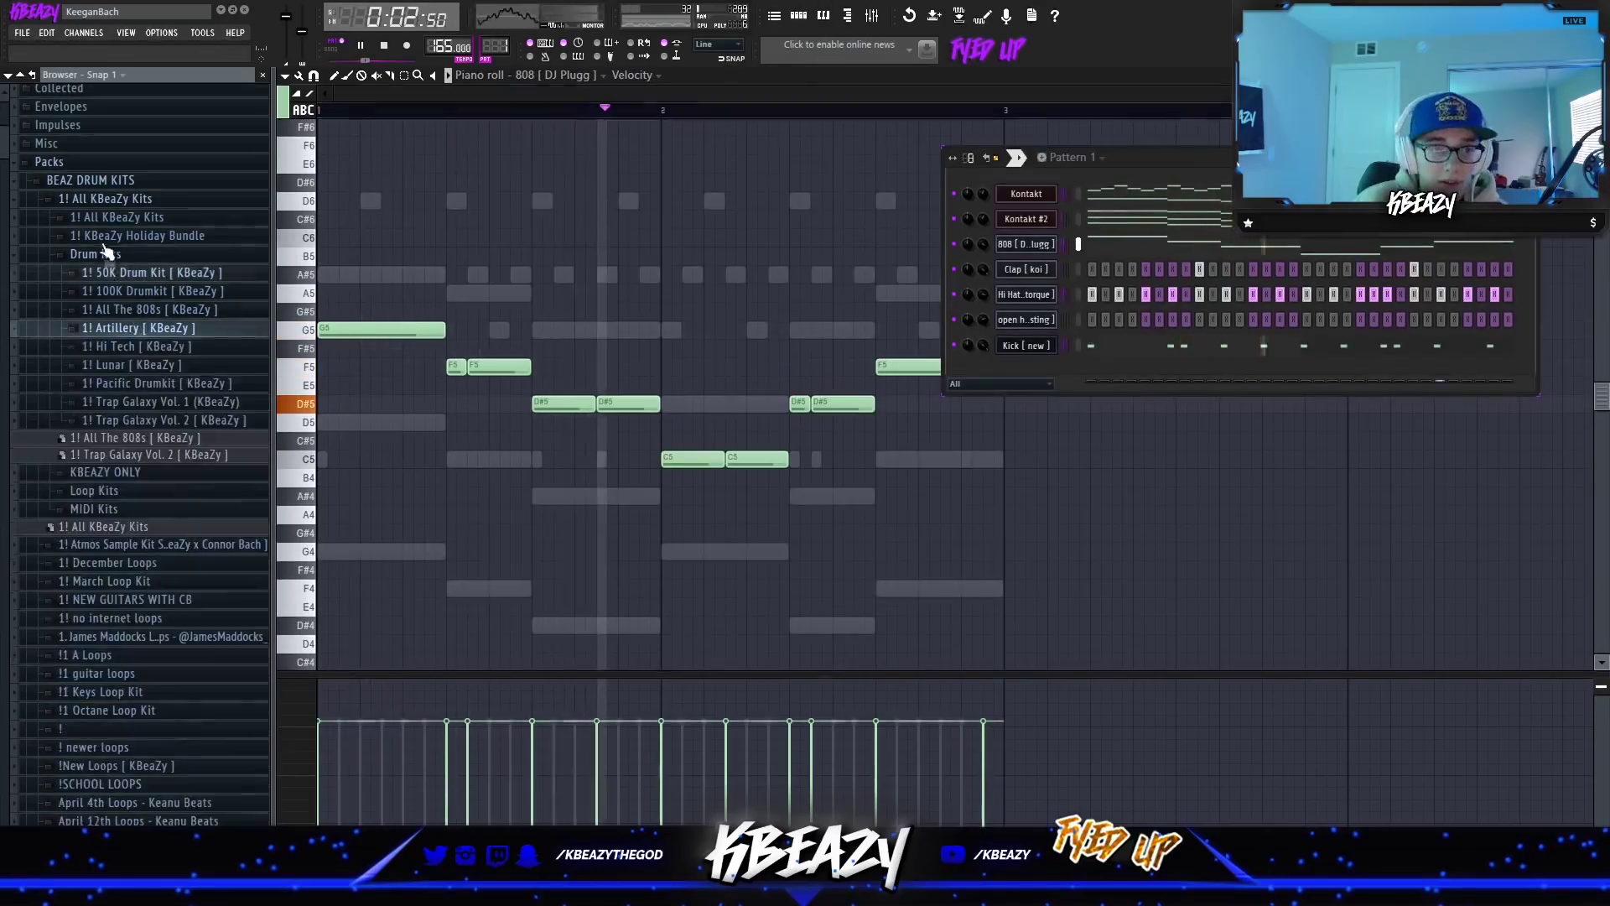
click(104, 253)
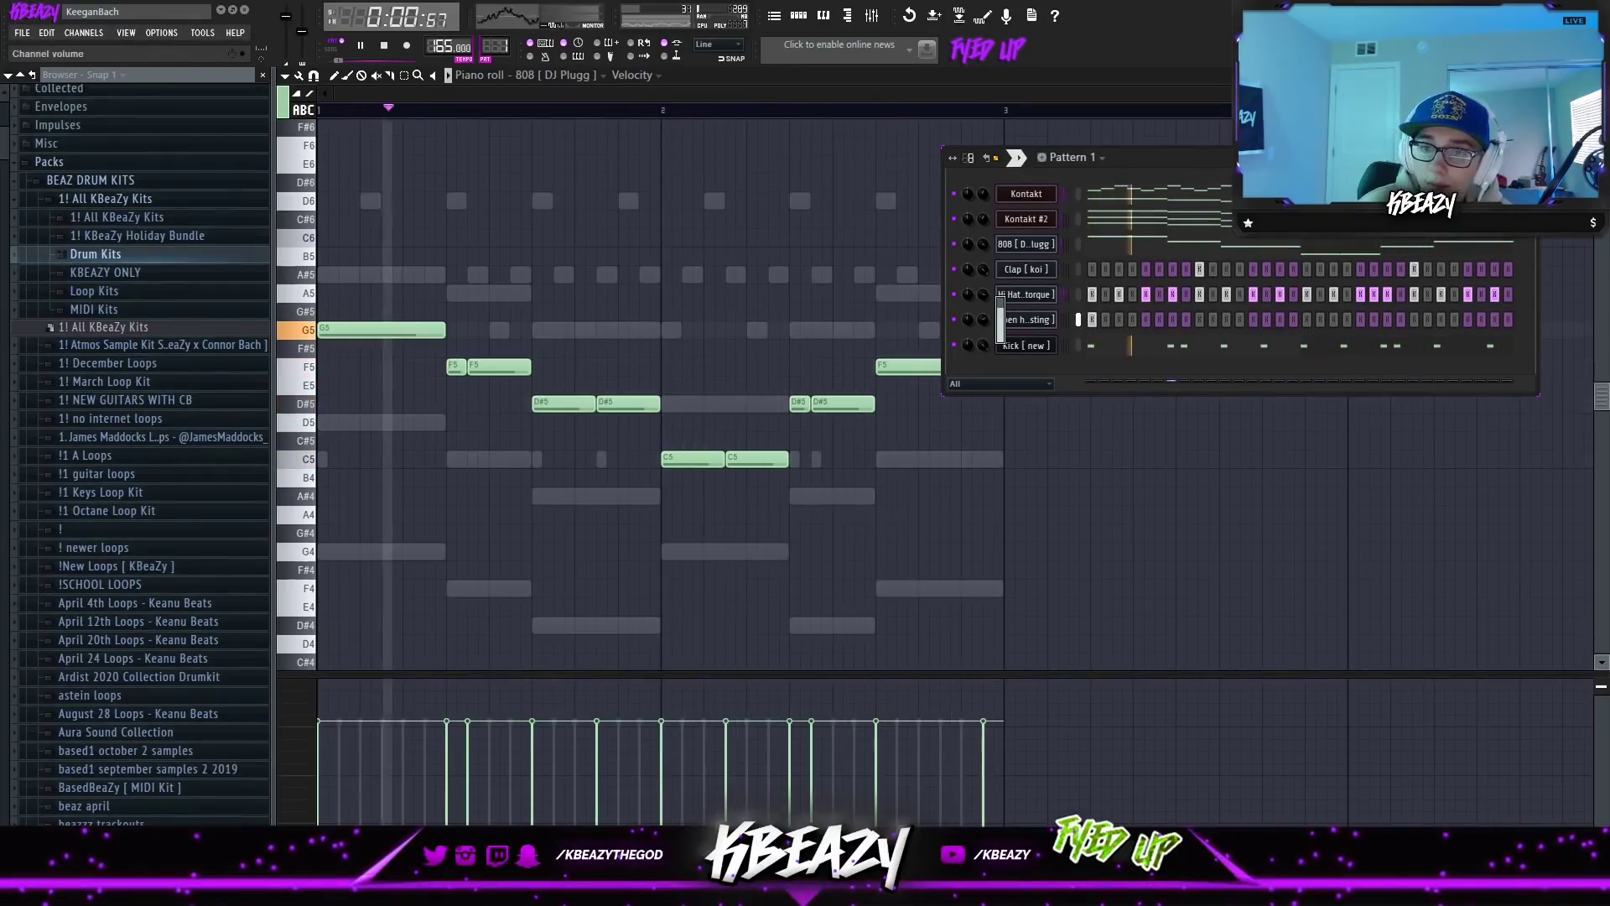
drag(983, 319, 982, 327)
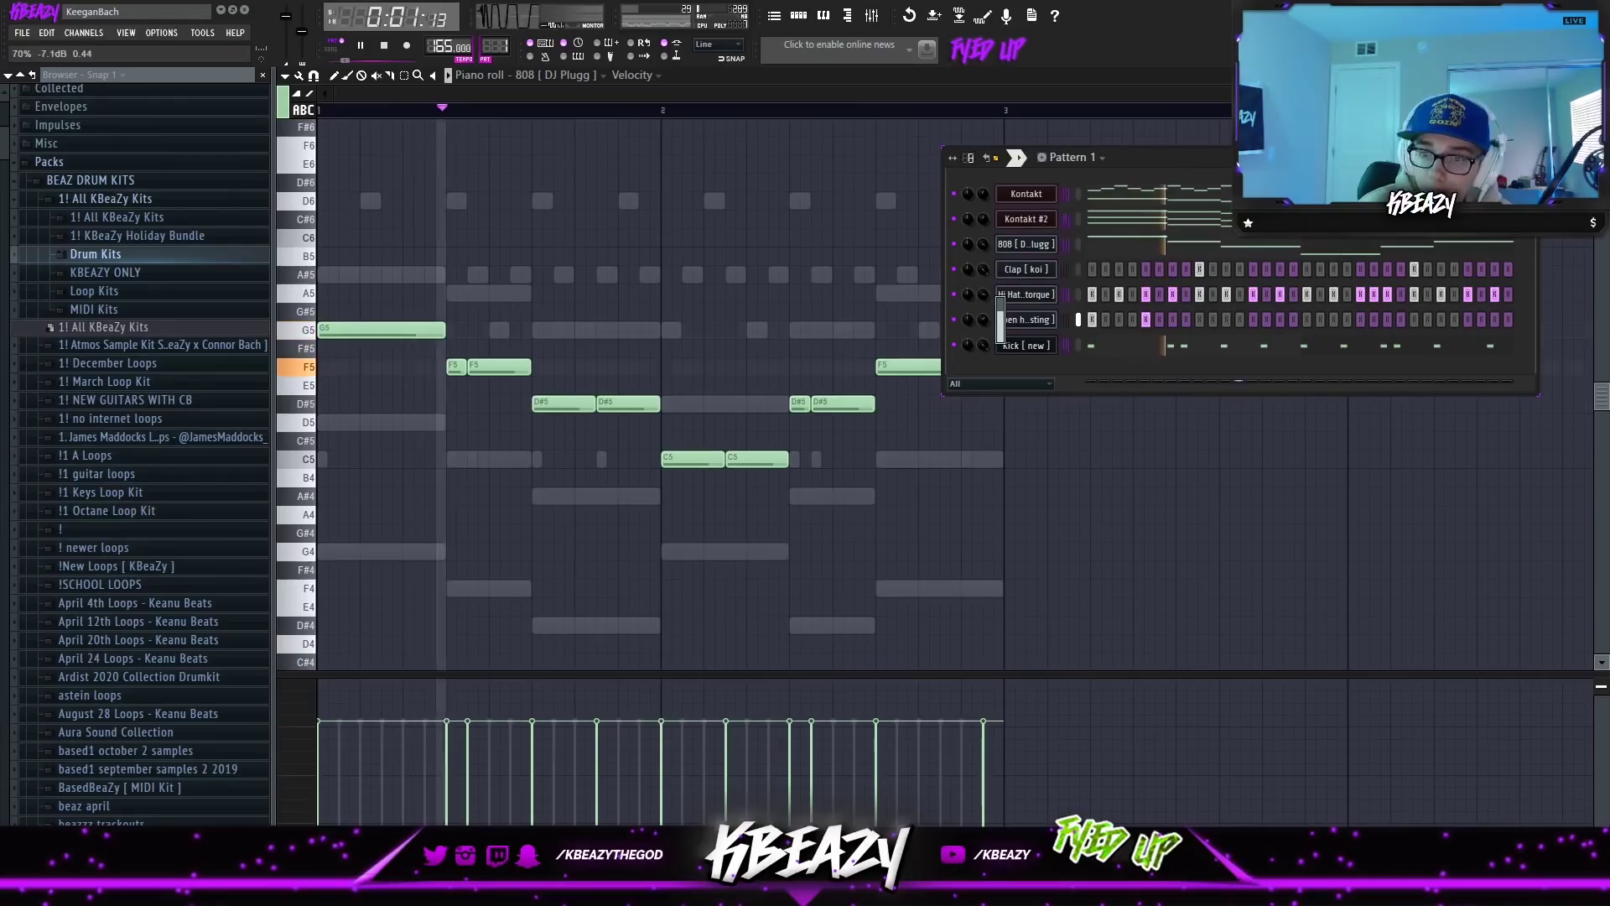
Convert the hi-hat's sequencer steps into piano roll notes and set the snap to 1/3 step.
right_click(1055, 293)
click(1090, 295)
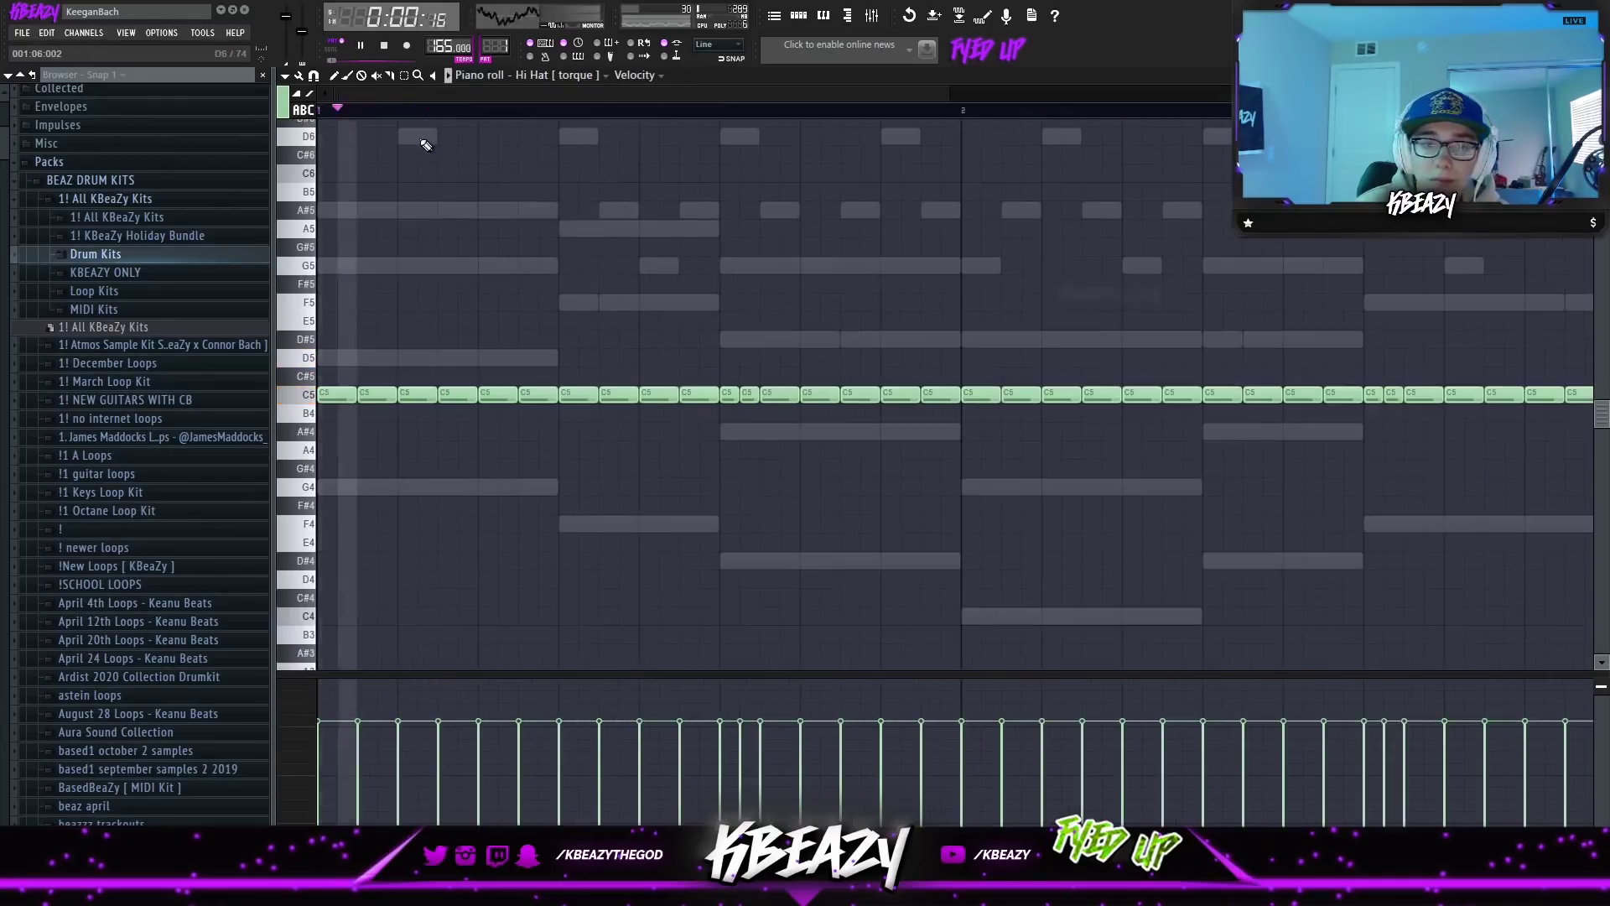
key(space)
click(314, 75)
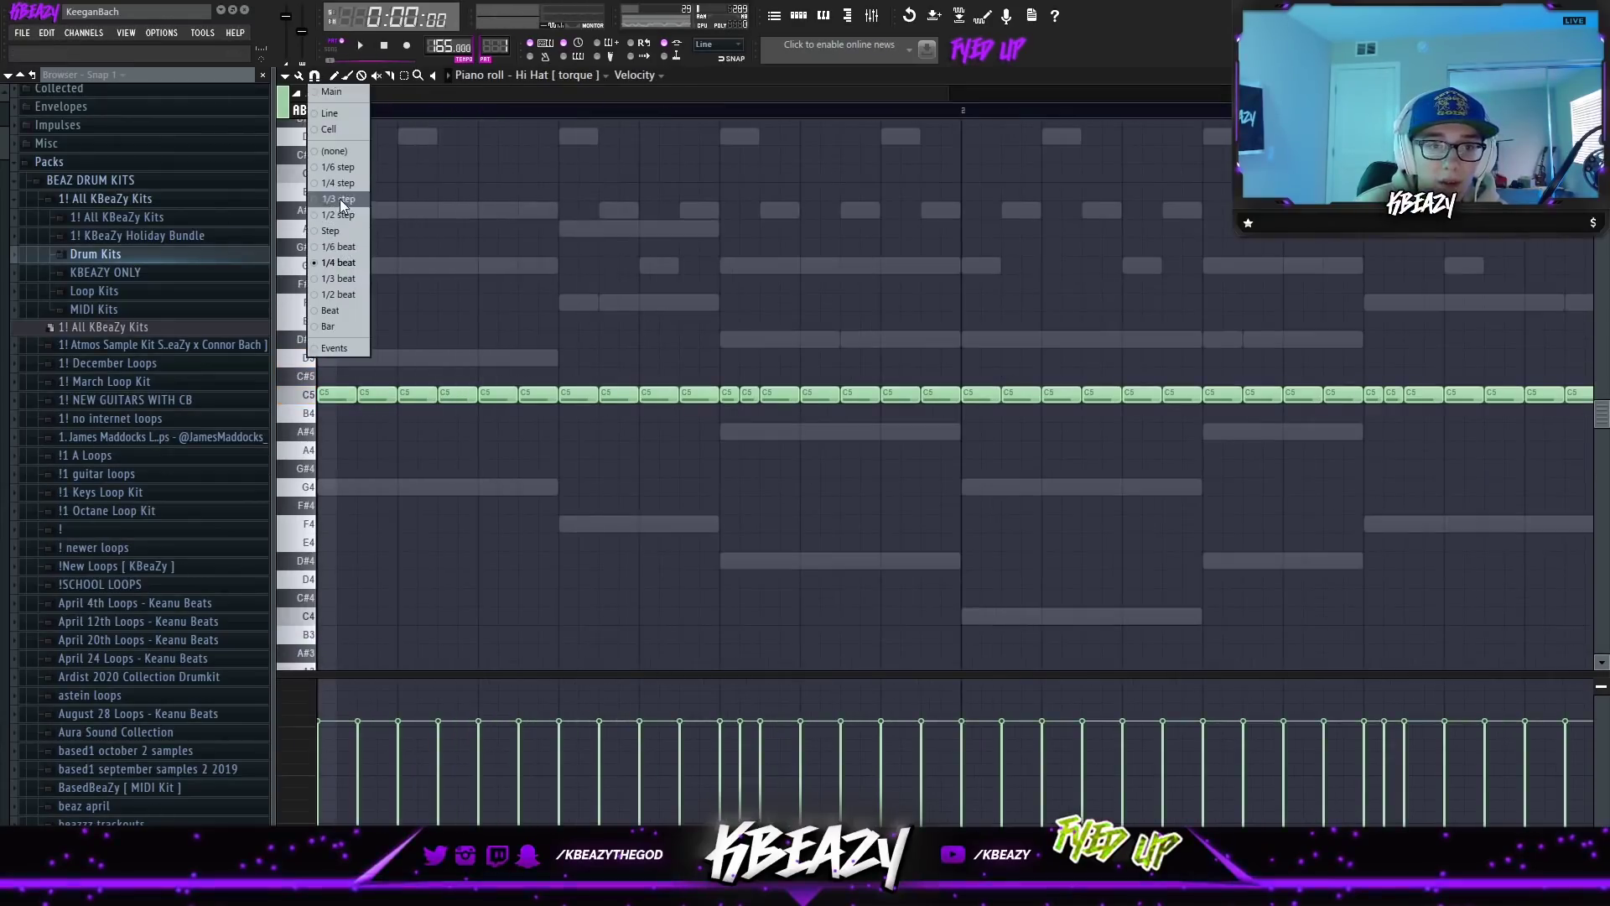
click(340, 198)
Replace the hi-hats on steps 5 to 8 of the first bar with a fast roll of six even C5 notes.
key(space)
drag(413, 394, 460, 394)
right_click(421, 395)
click(428, 395)
click(466, 394)
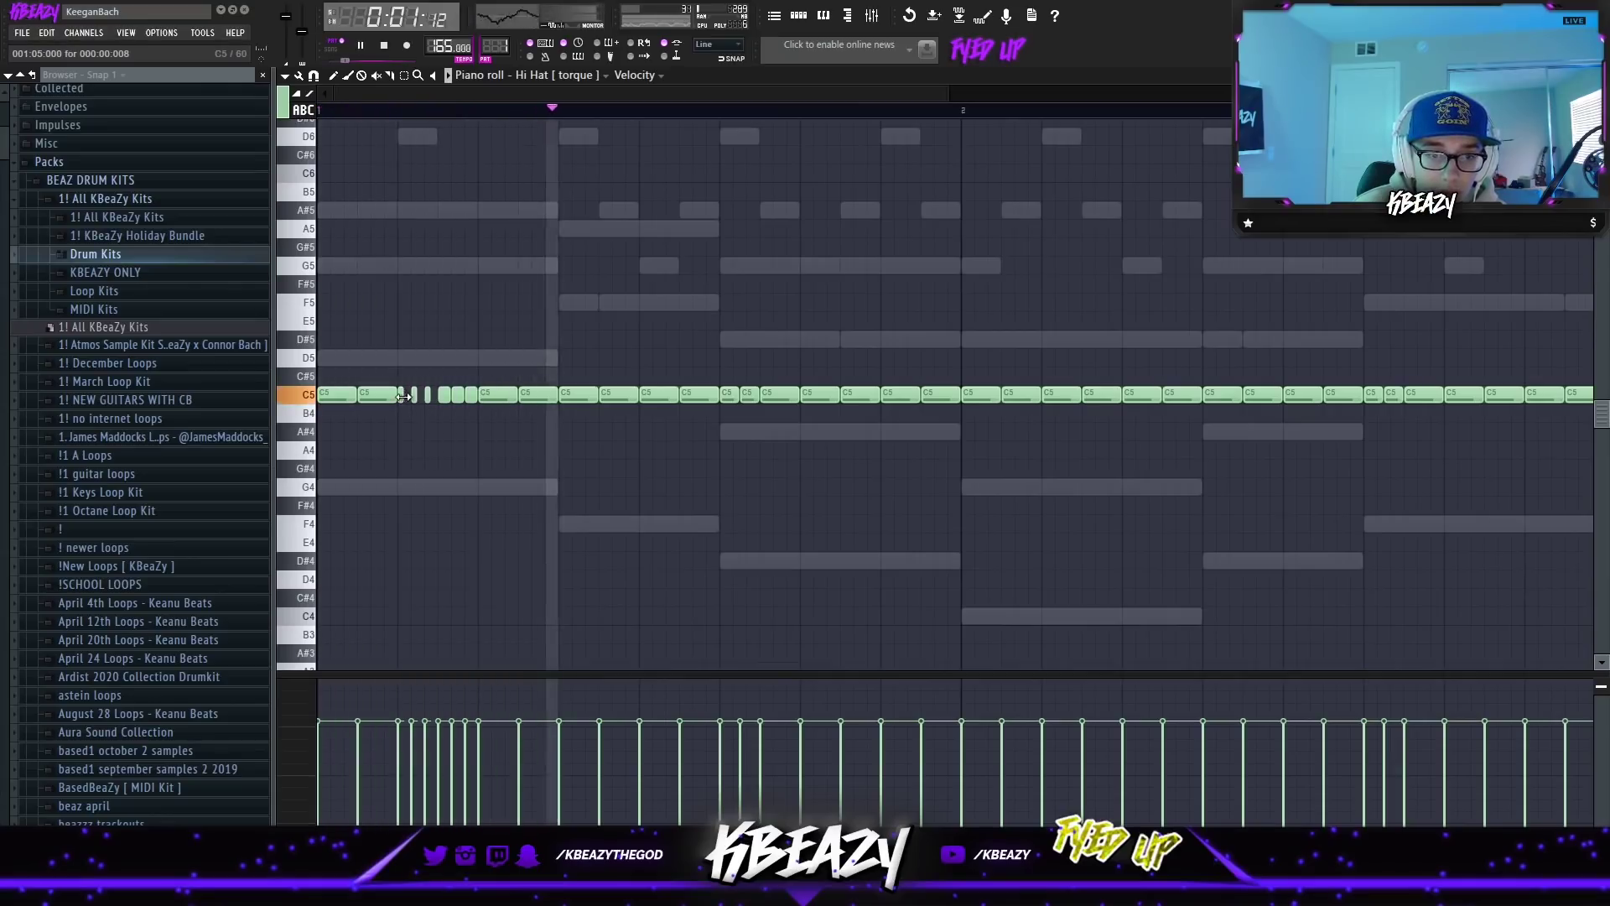
right_click(427, 397)
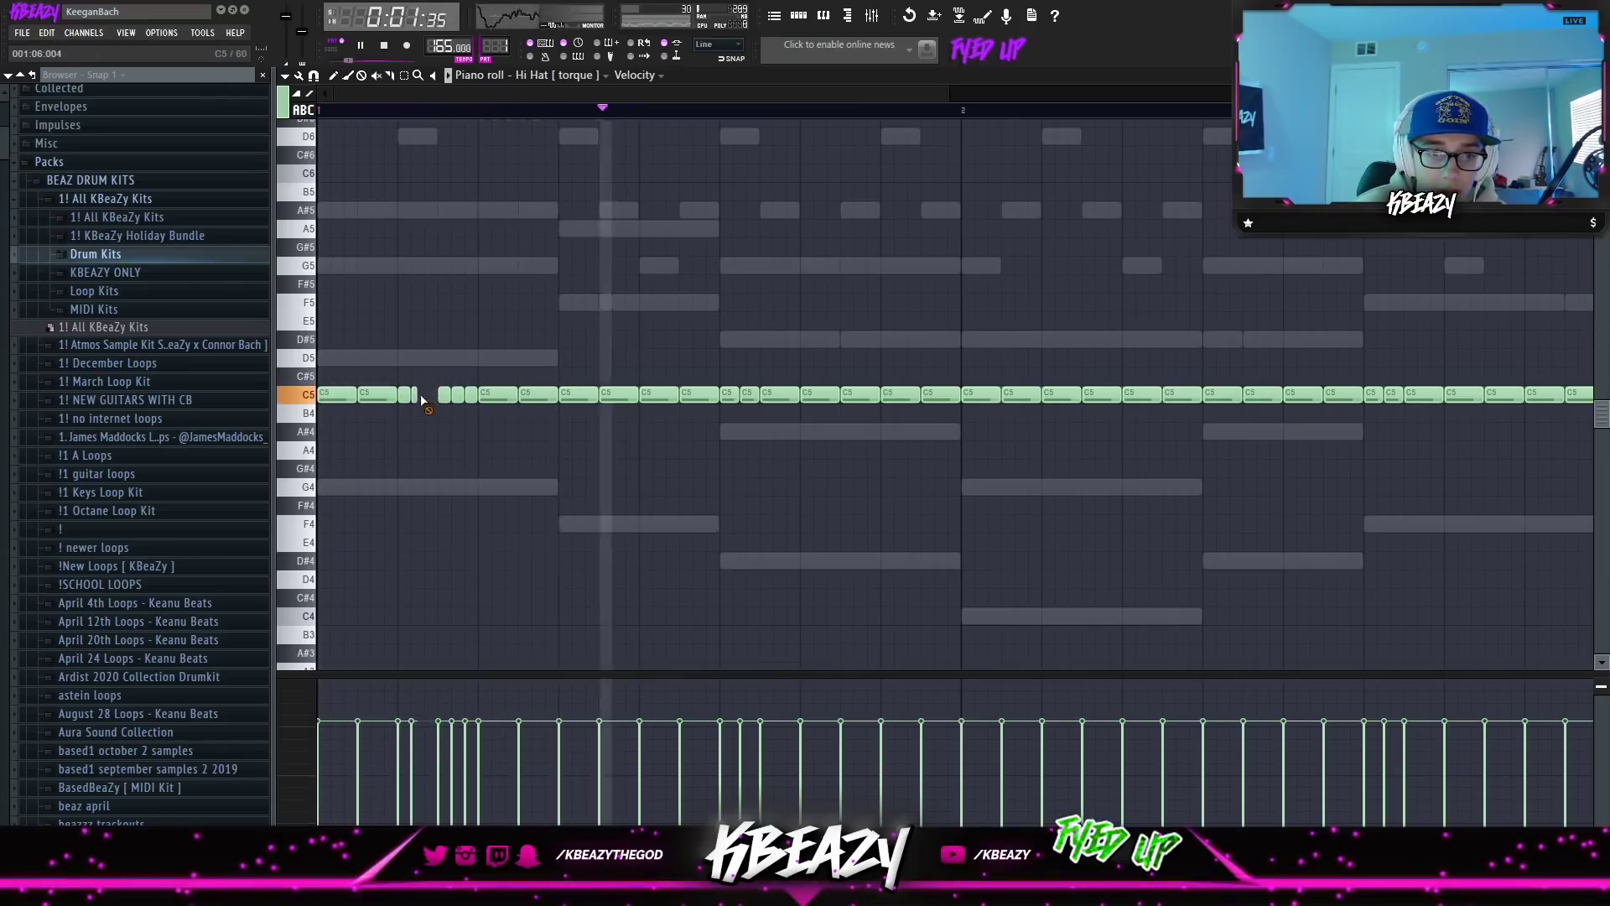
key(space)
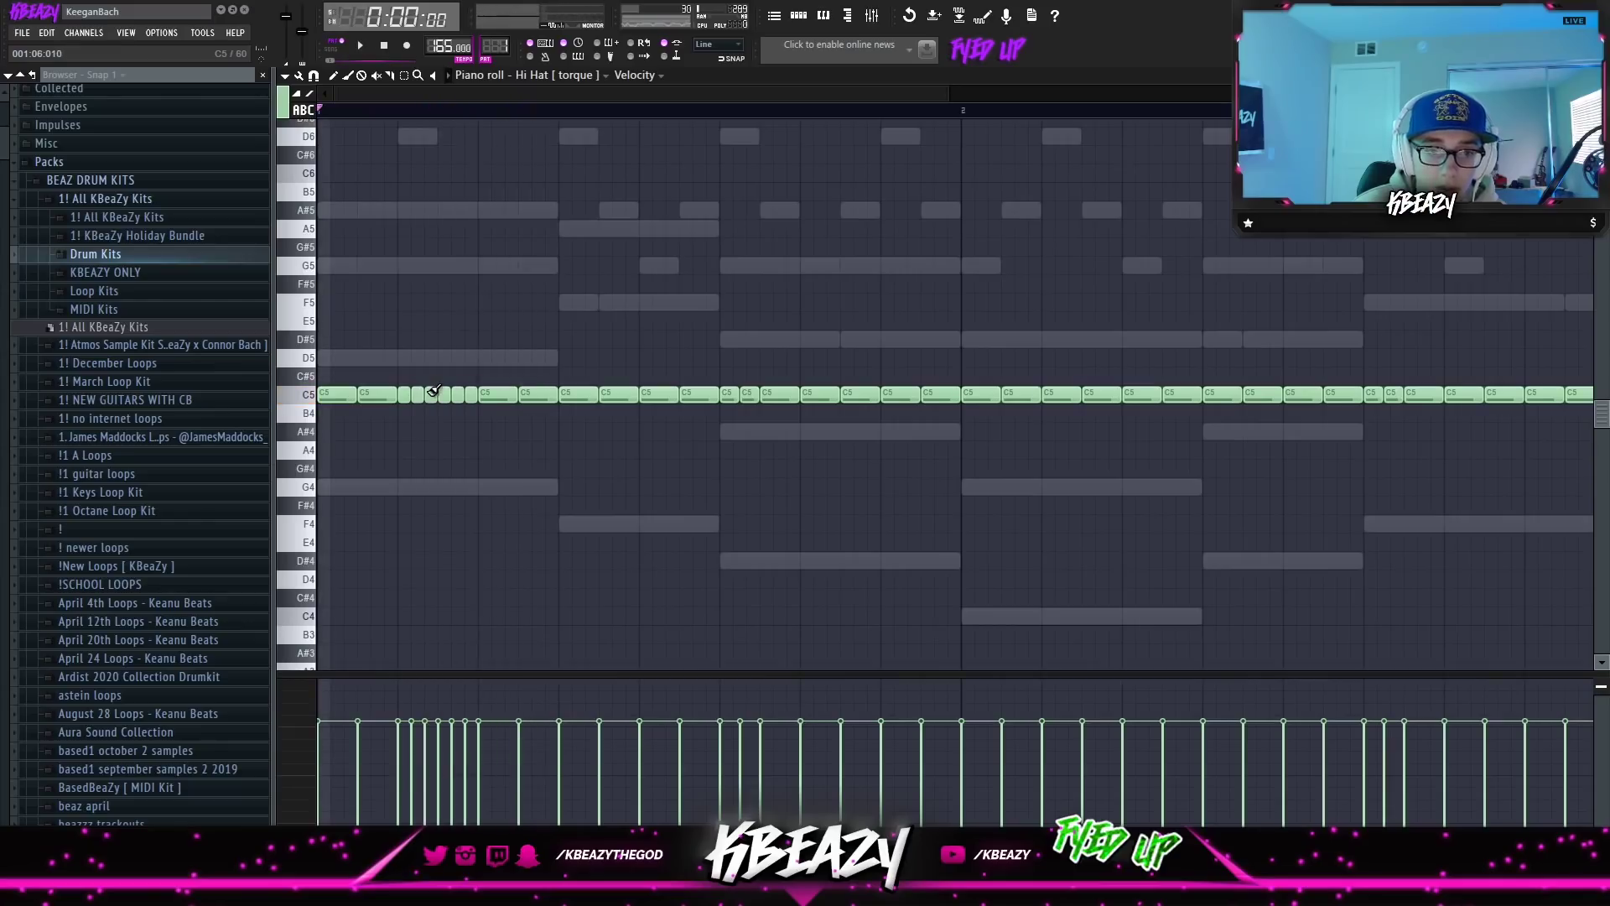
Convert the open hat's sequencer steps into piano roll notes and shorten its two opening hits to one step each.
key(F6)
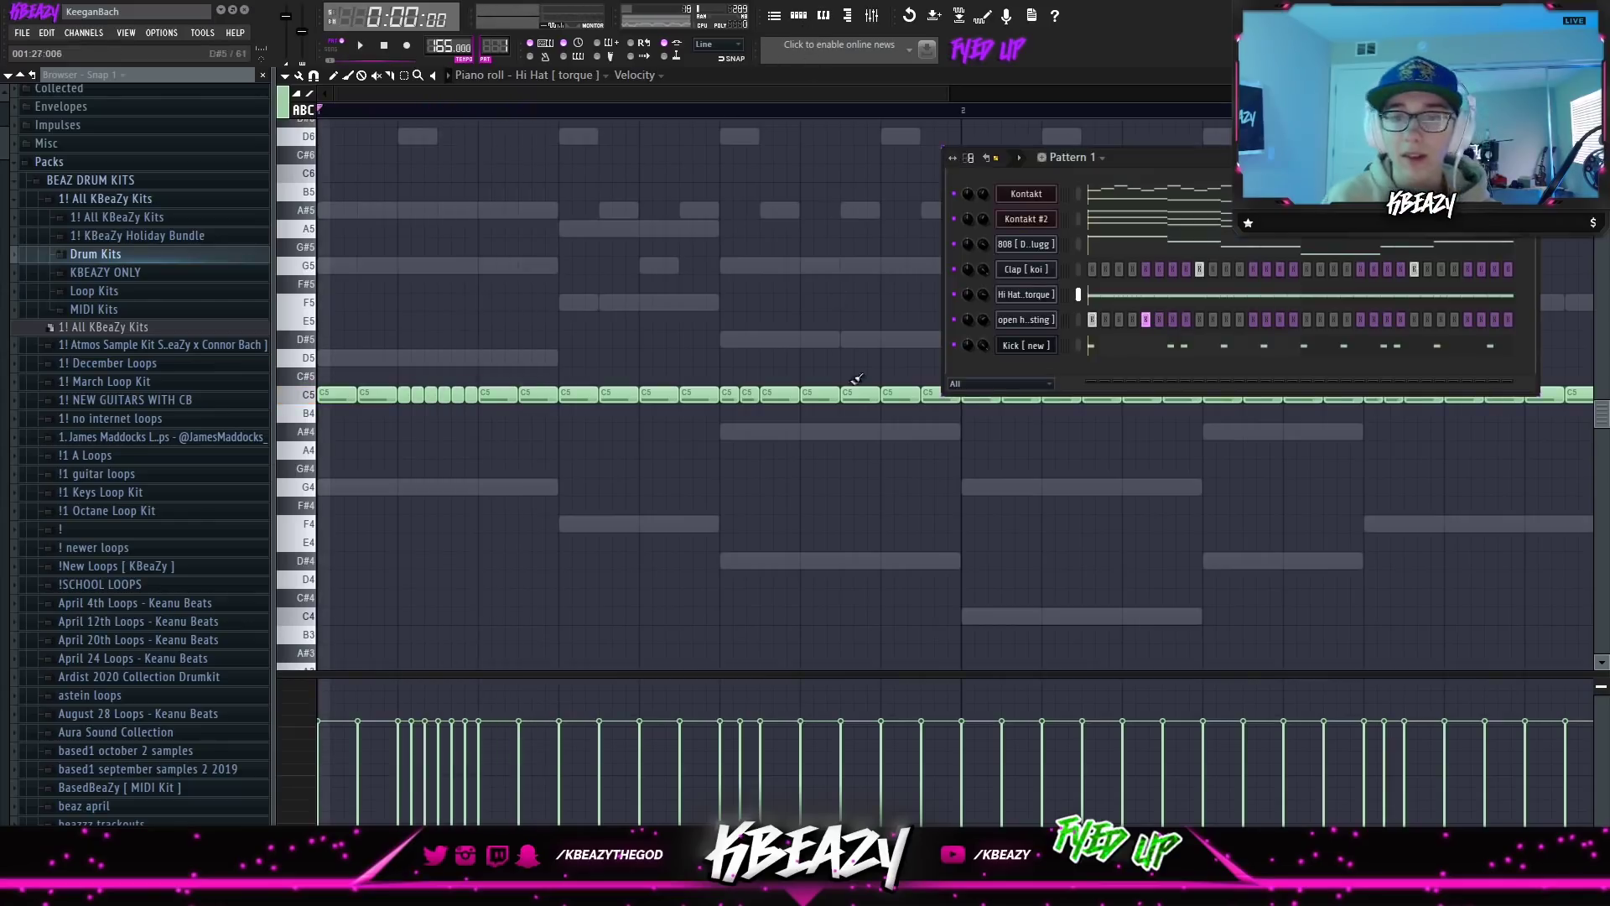
right_click(1033, 323)
click(1080, 320)
drag(951, 95, 1375, 102)
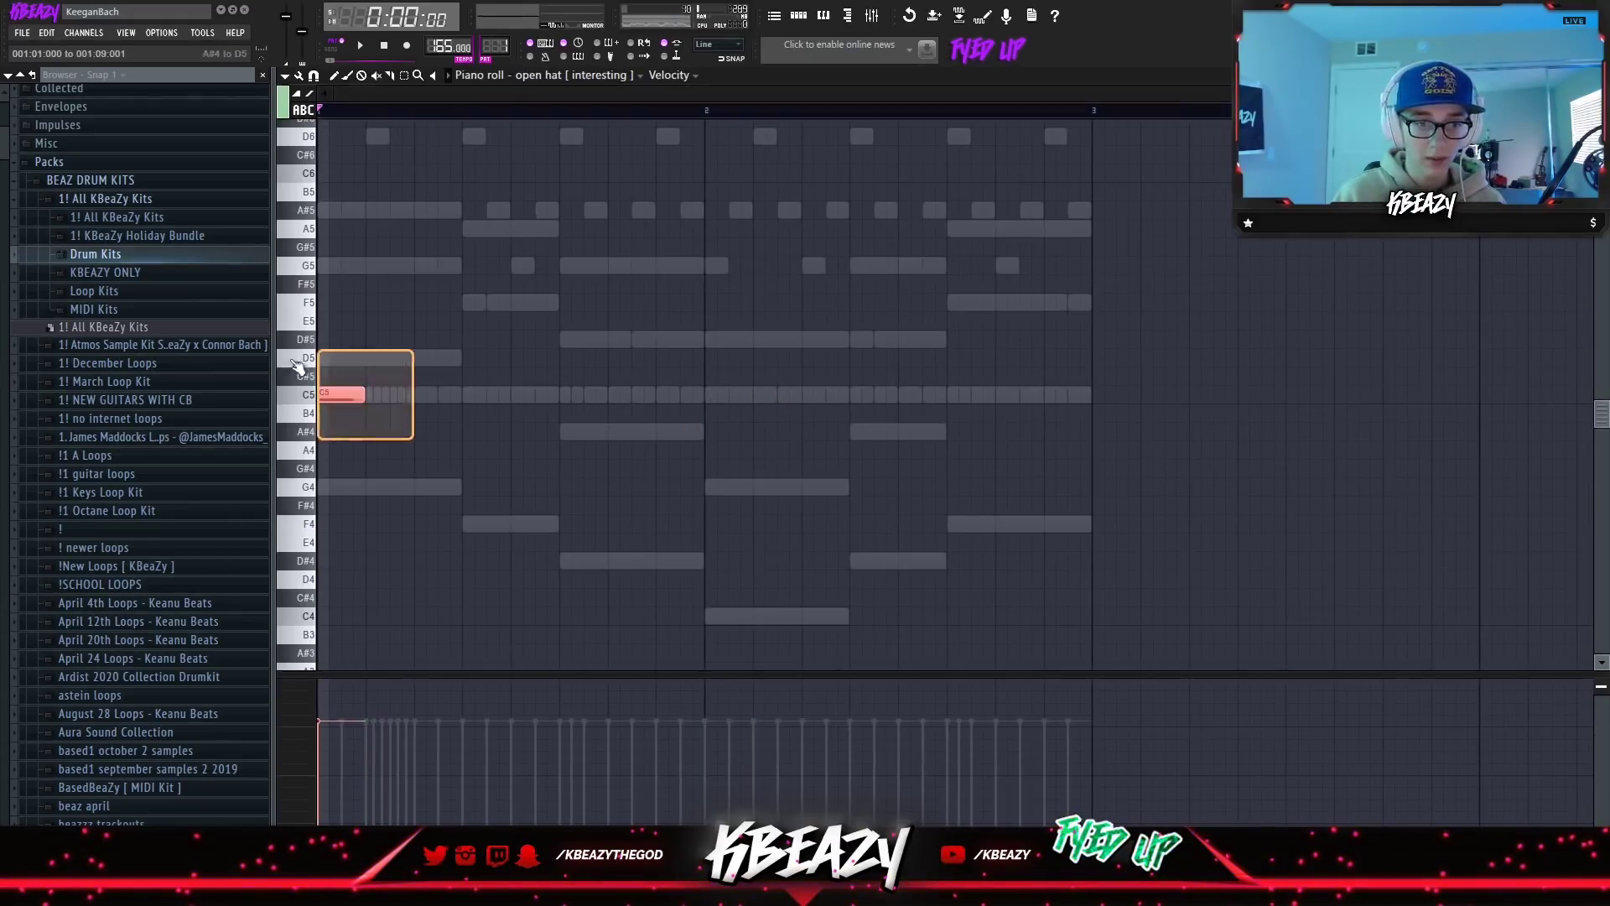
click(316, 75)
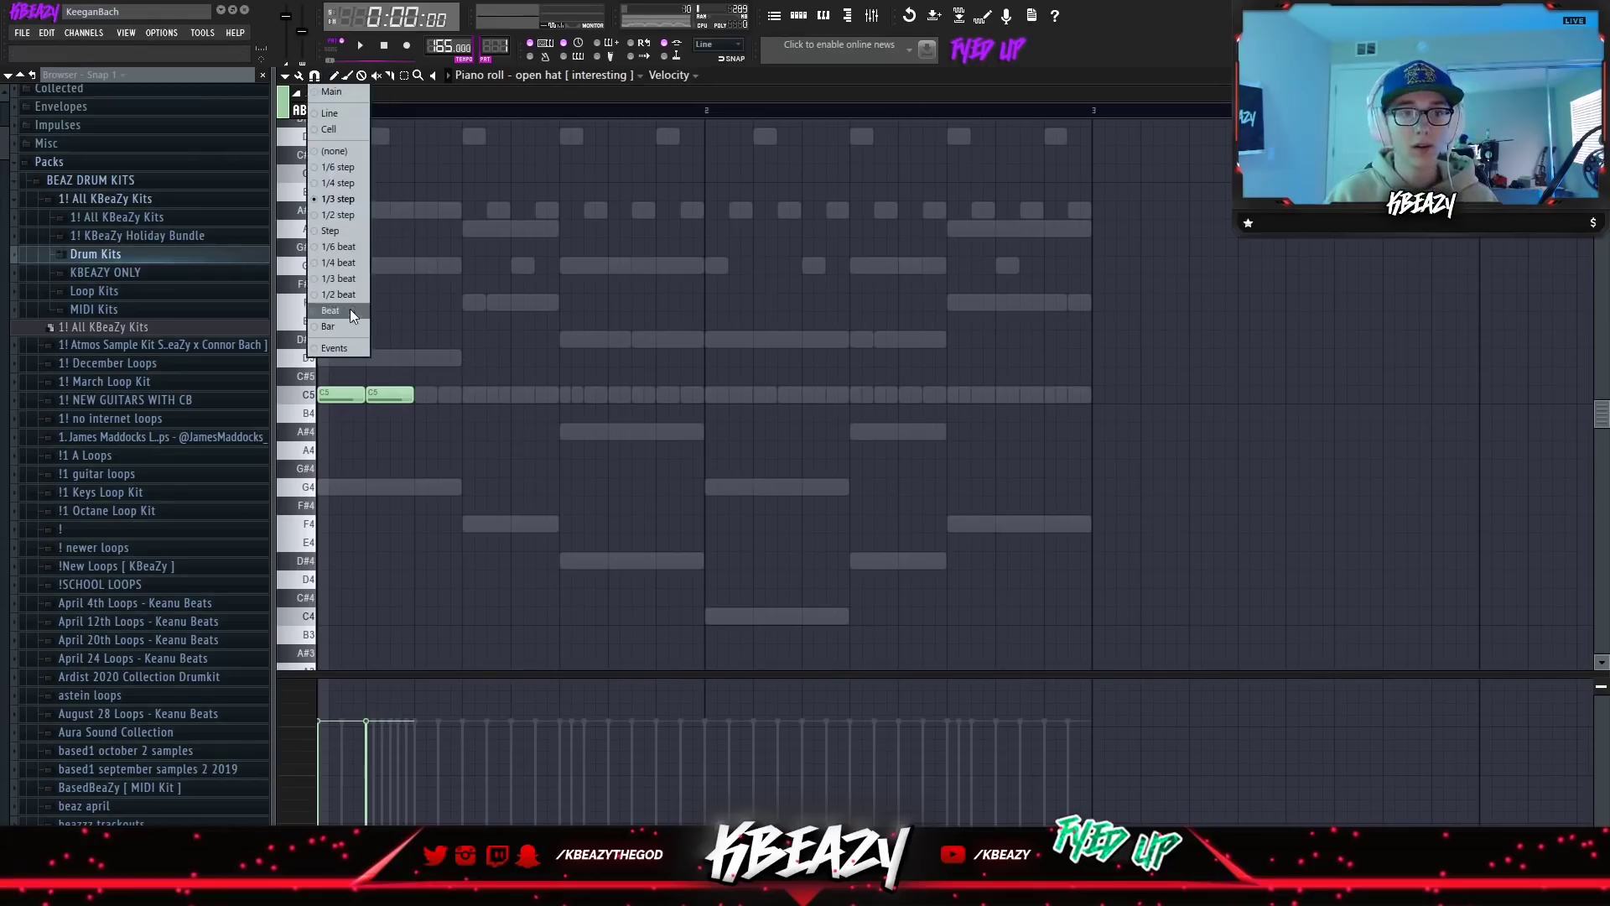
key(space)
In the hi-hat, replace the last four steps of the first bar with a fast roll of six A4 notes.
click(512, 76)
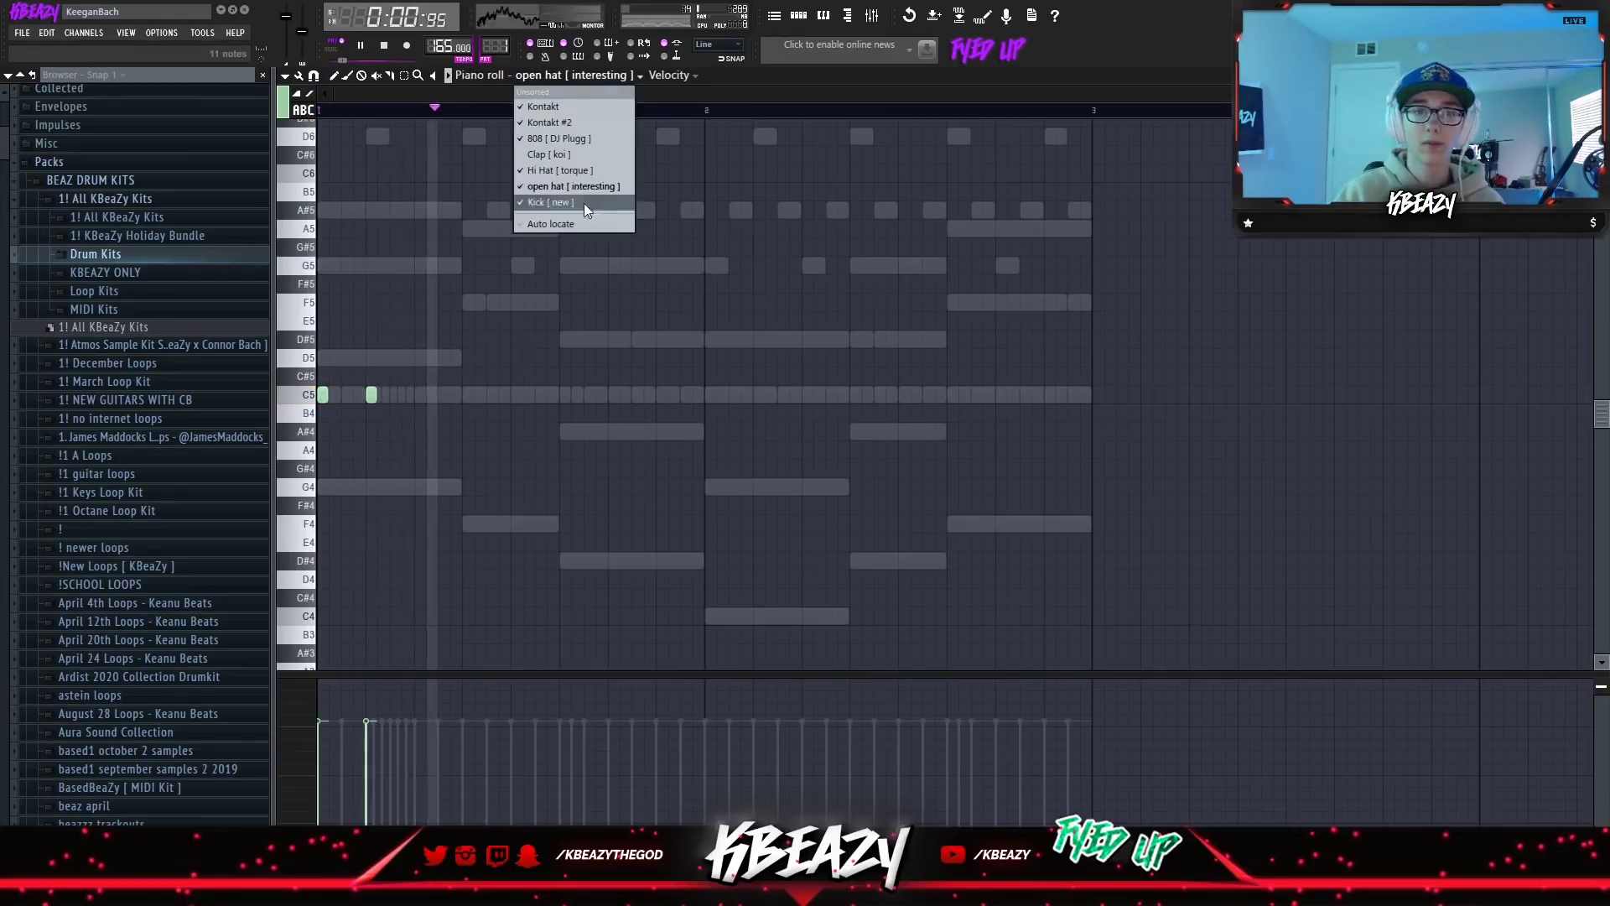
click(585, 205)
click(314, 76)
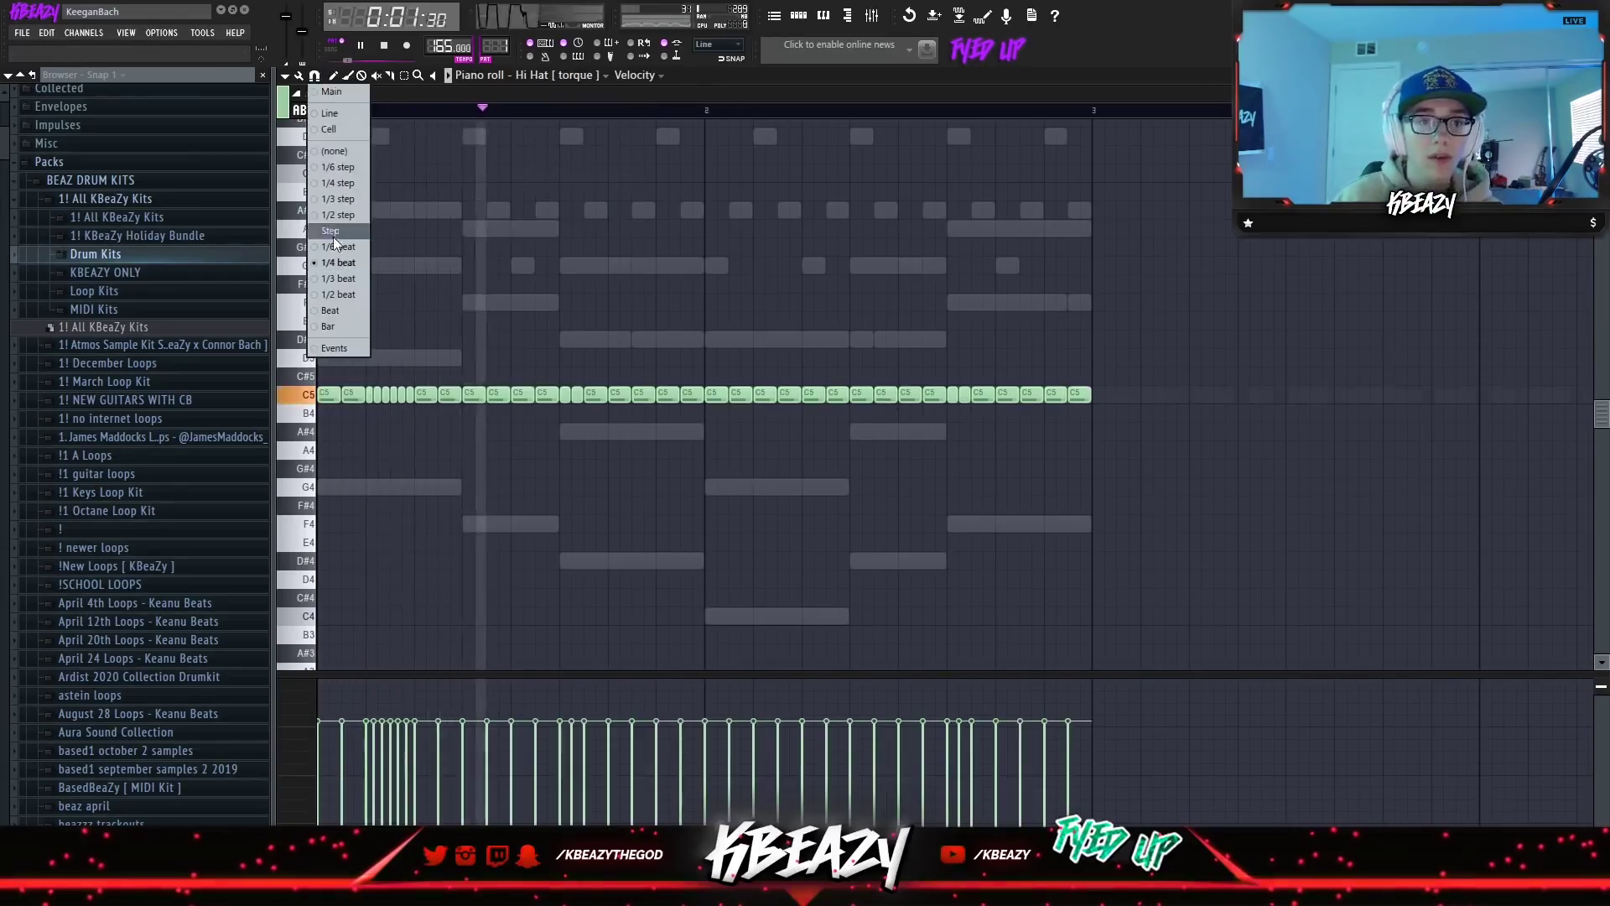
click(345, 249)
drag(677, 395, 685, 450)
click(692, 451)
click(701, 450)
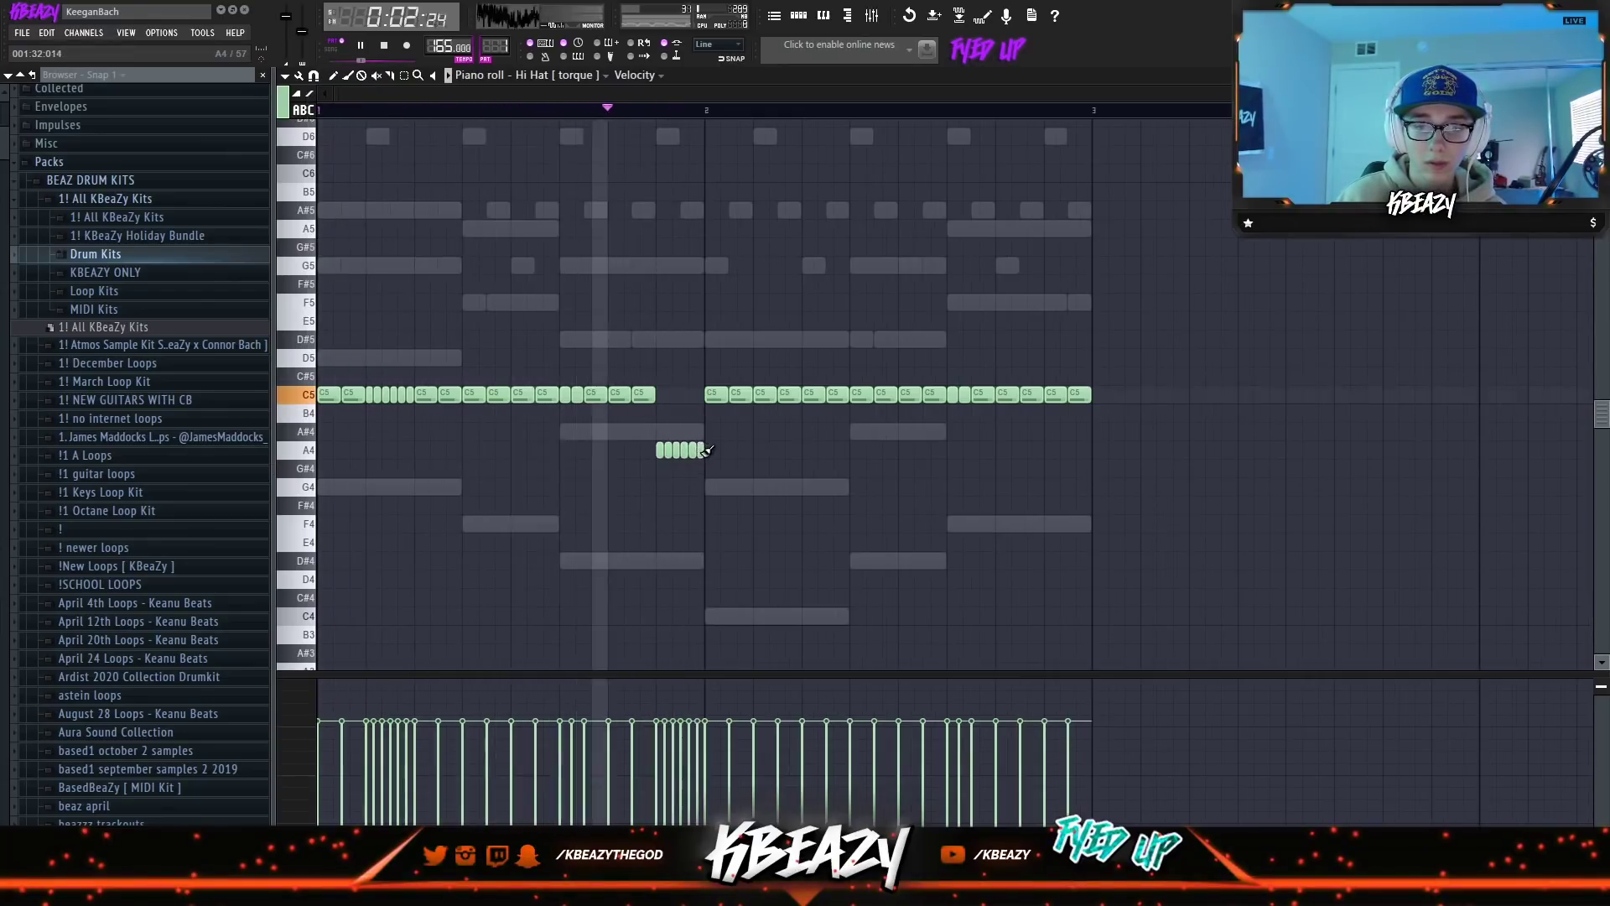
Delete the hi-hat's second-bar notes and fill that bar with a copy of the first bar's pattern.
right_click(717, 395)
right_click(739, 396)
drag(740, 395, 1080, 394)
key(ctrl+b)
key(ctrl+d)
Replace the copied A4 roll at the end of the hi-hat's second bar with three longer, evenly spaced A4 notes.
right_click(1065, 450)
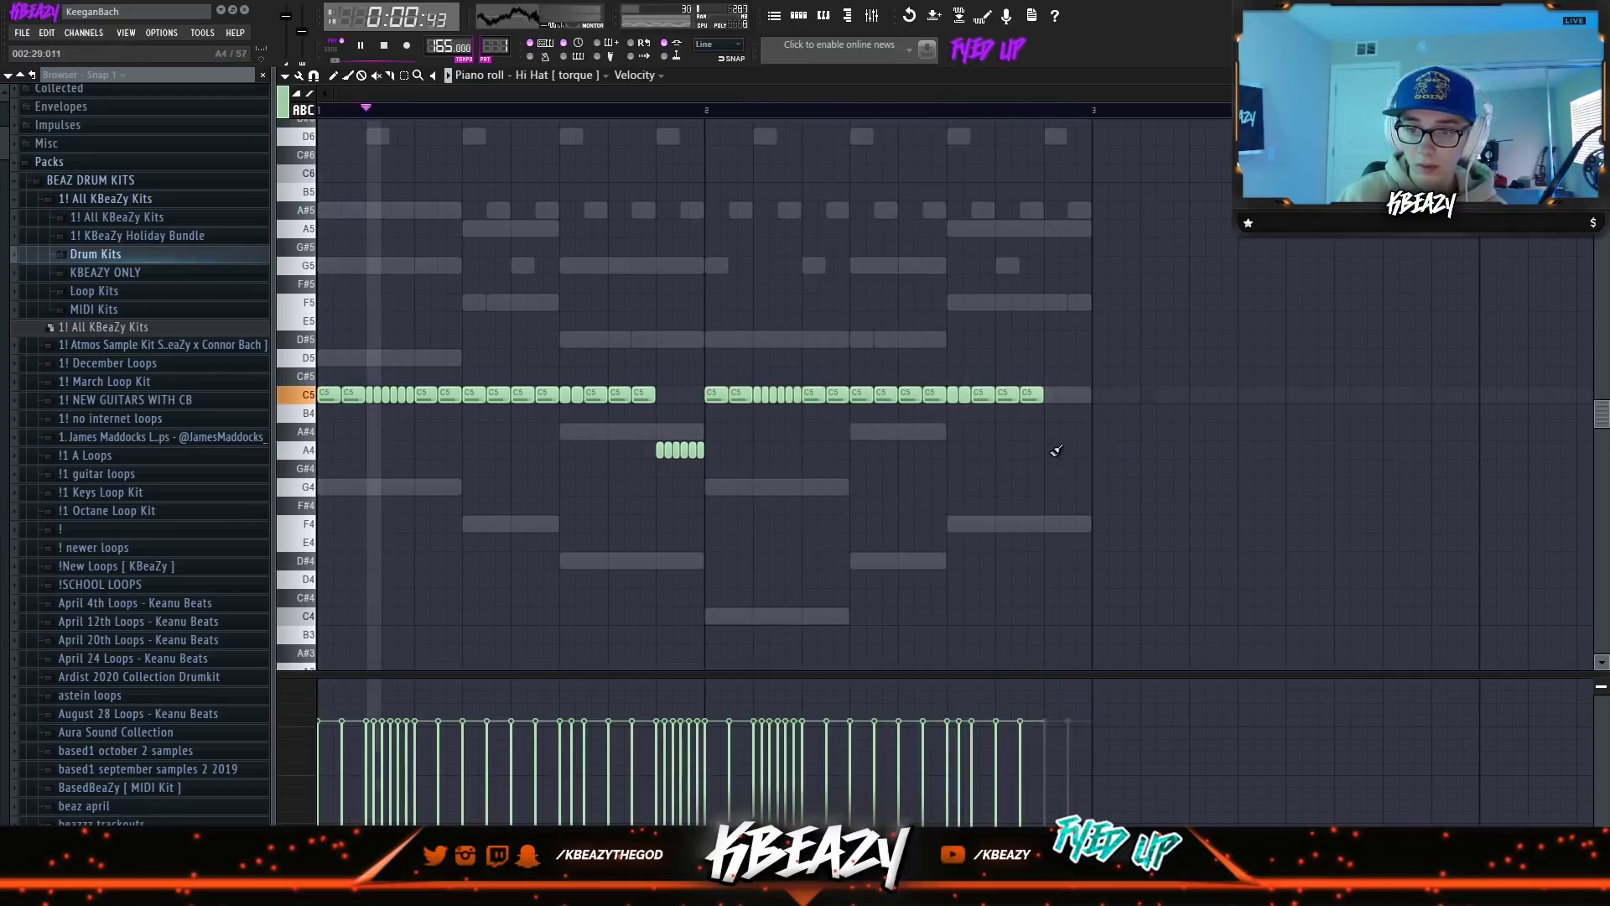
drag(1050, 451, 1057, 450)
click(1066, 450)
click(1082, 450)
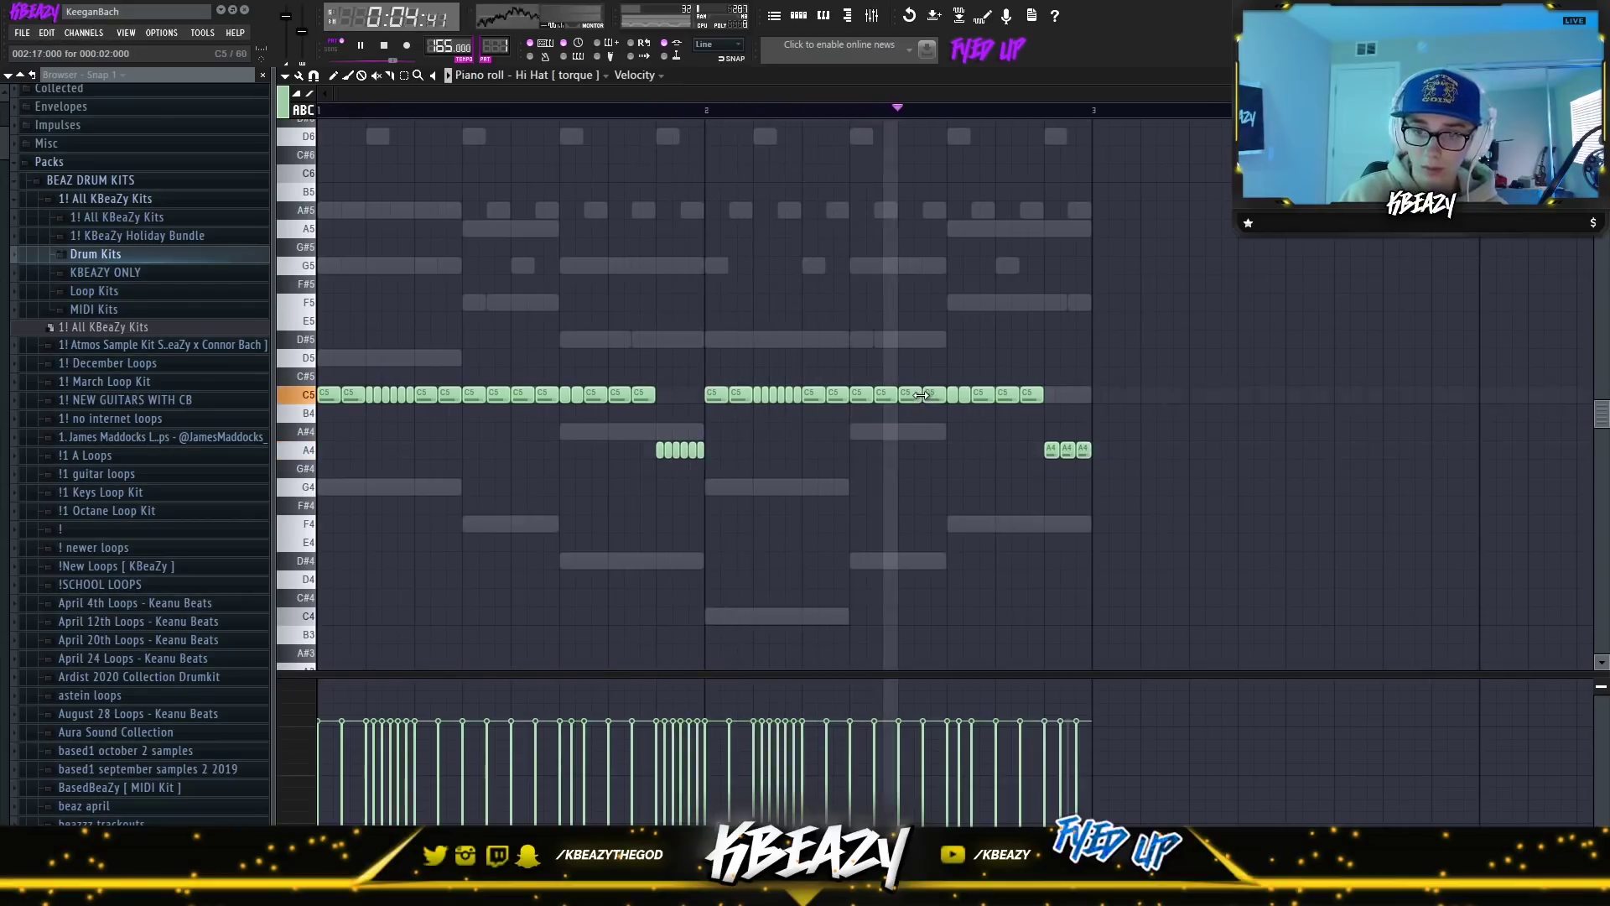
Replace the hi-hats on steps 17 to 20 of the second bar with three even C5 hits and the following pair with three shorter ones.
right_click(922, 394)
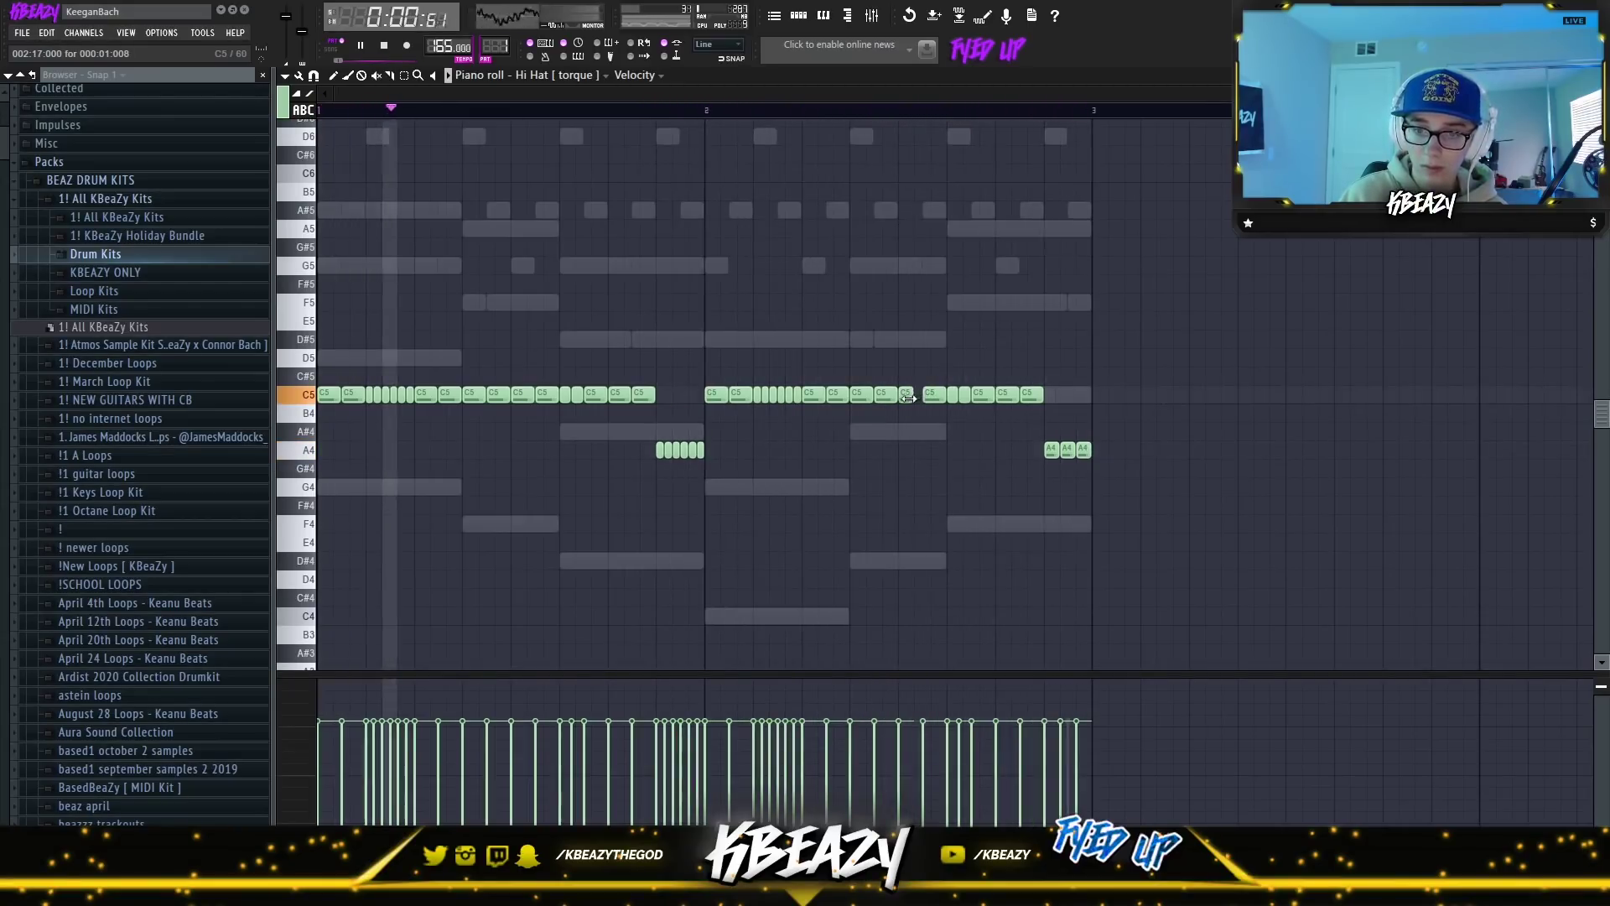
click(918, 394)
click(934, 395)
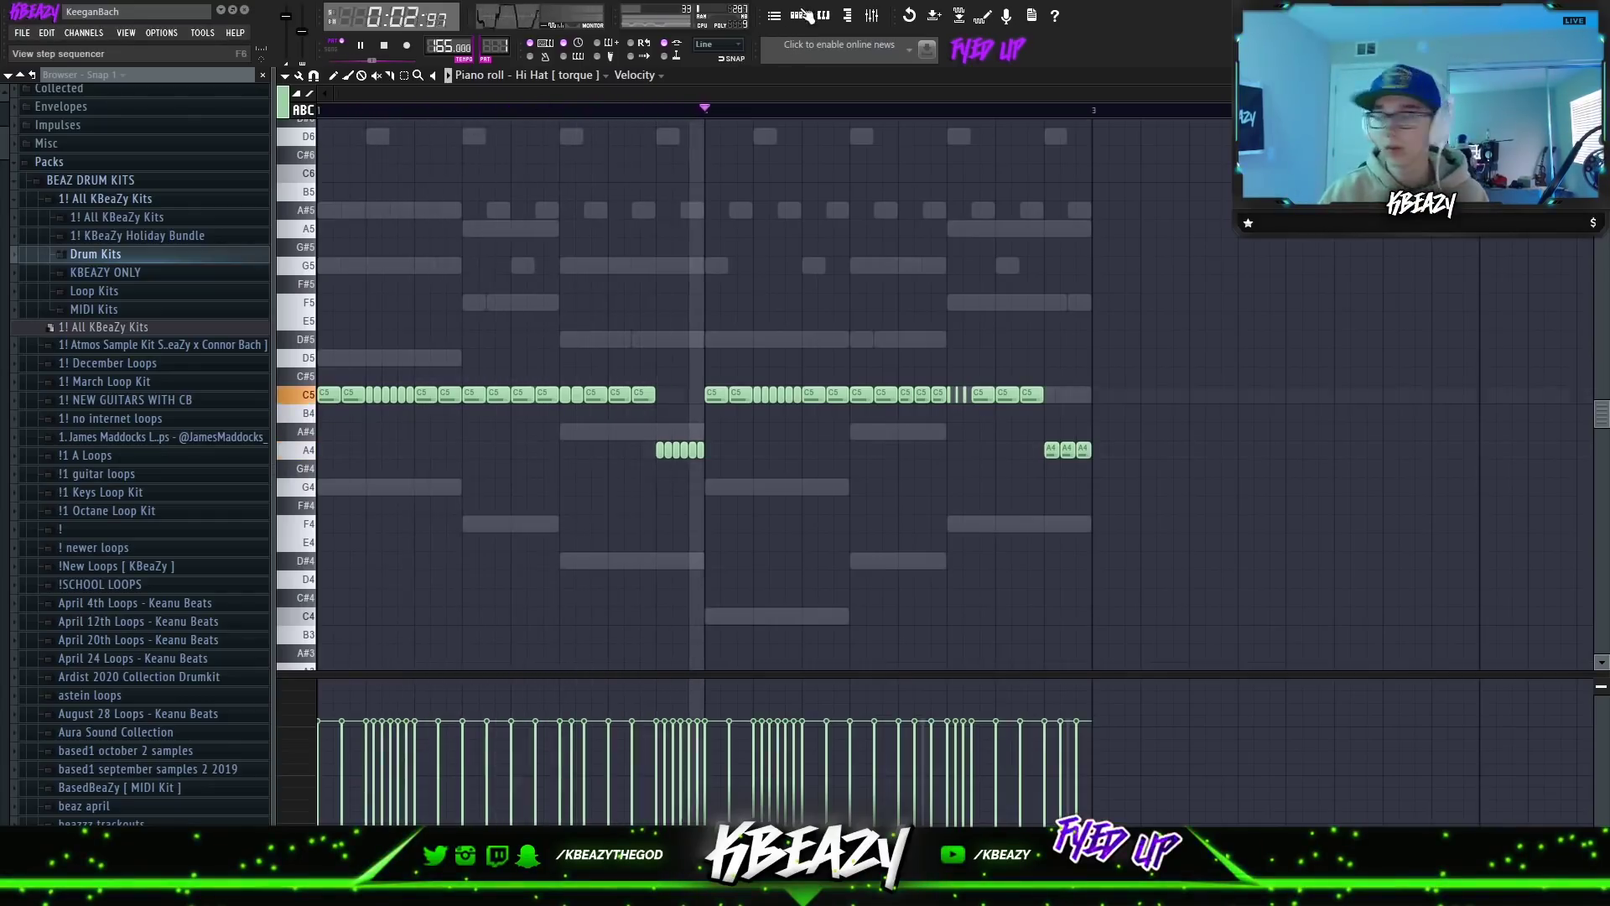
Save the project as "kontakt 165.flp" and add a third Kontakt channel with the Analog Dreams ASMR Shivers preset.
key(F6)
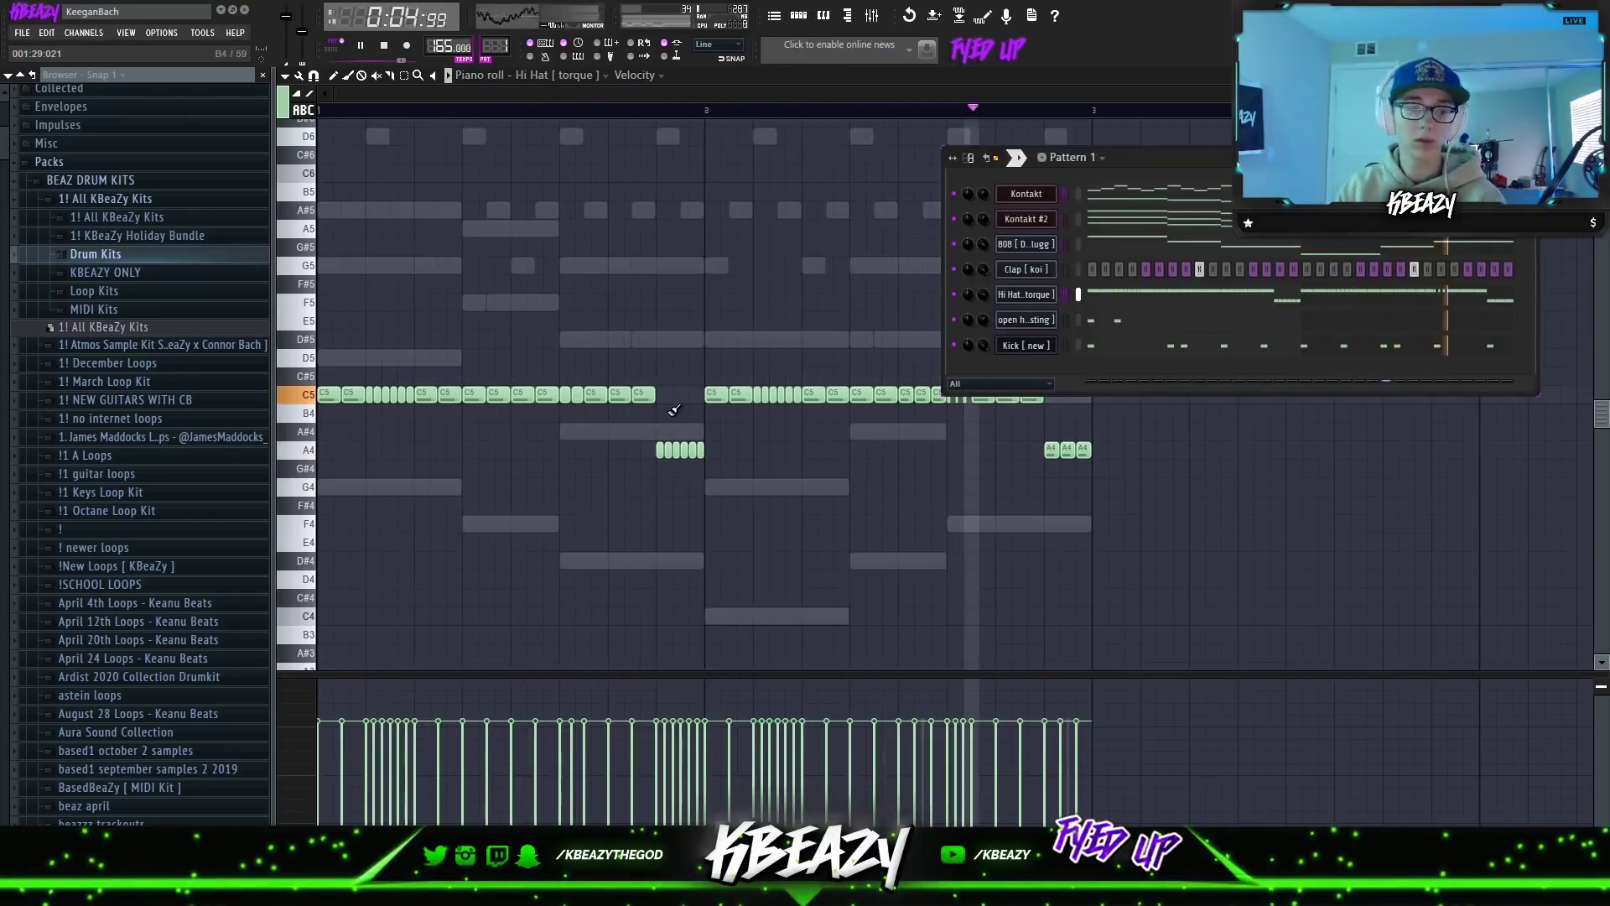
key(space)
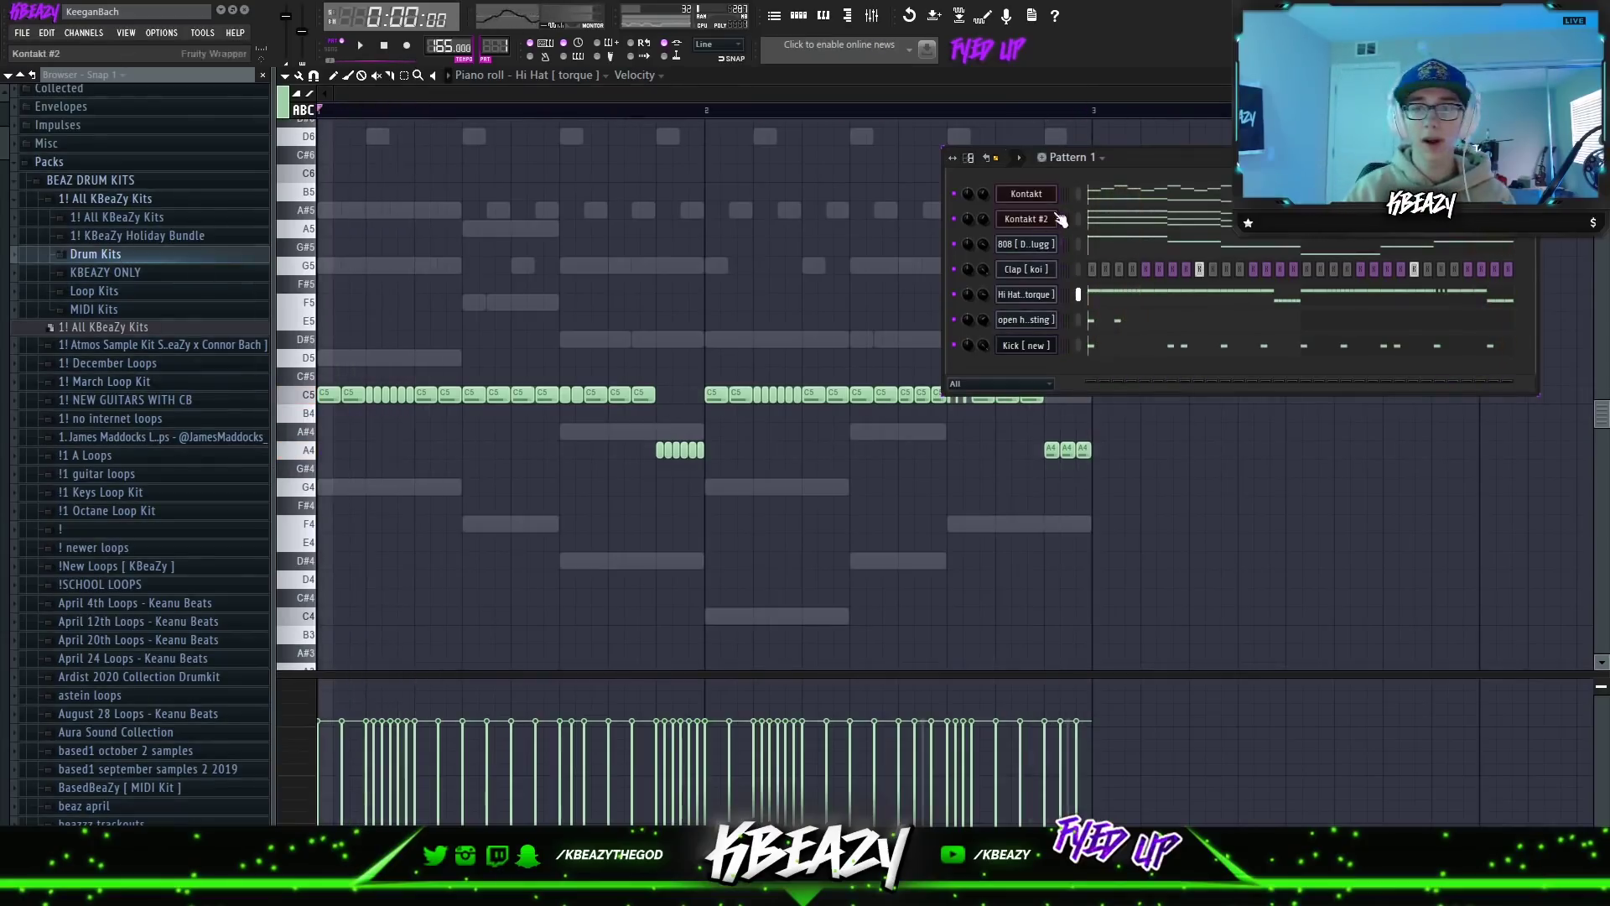
key(F6)
click(803, 17)
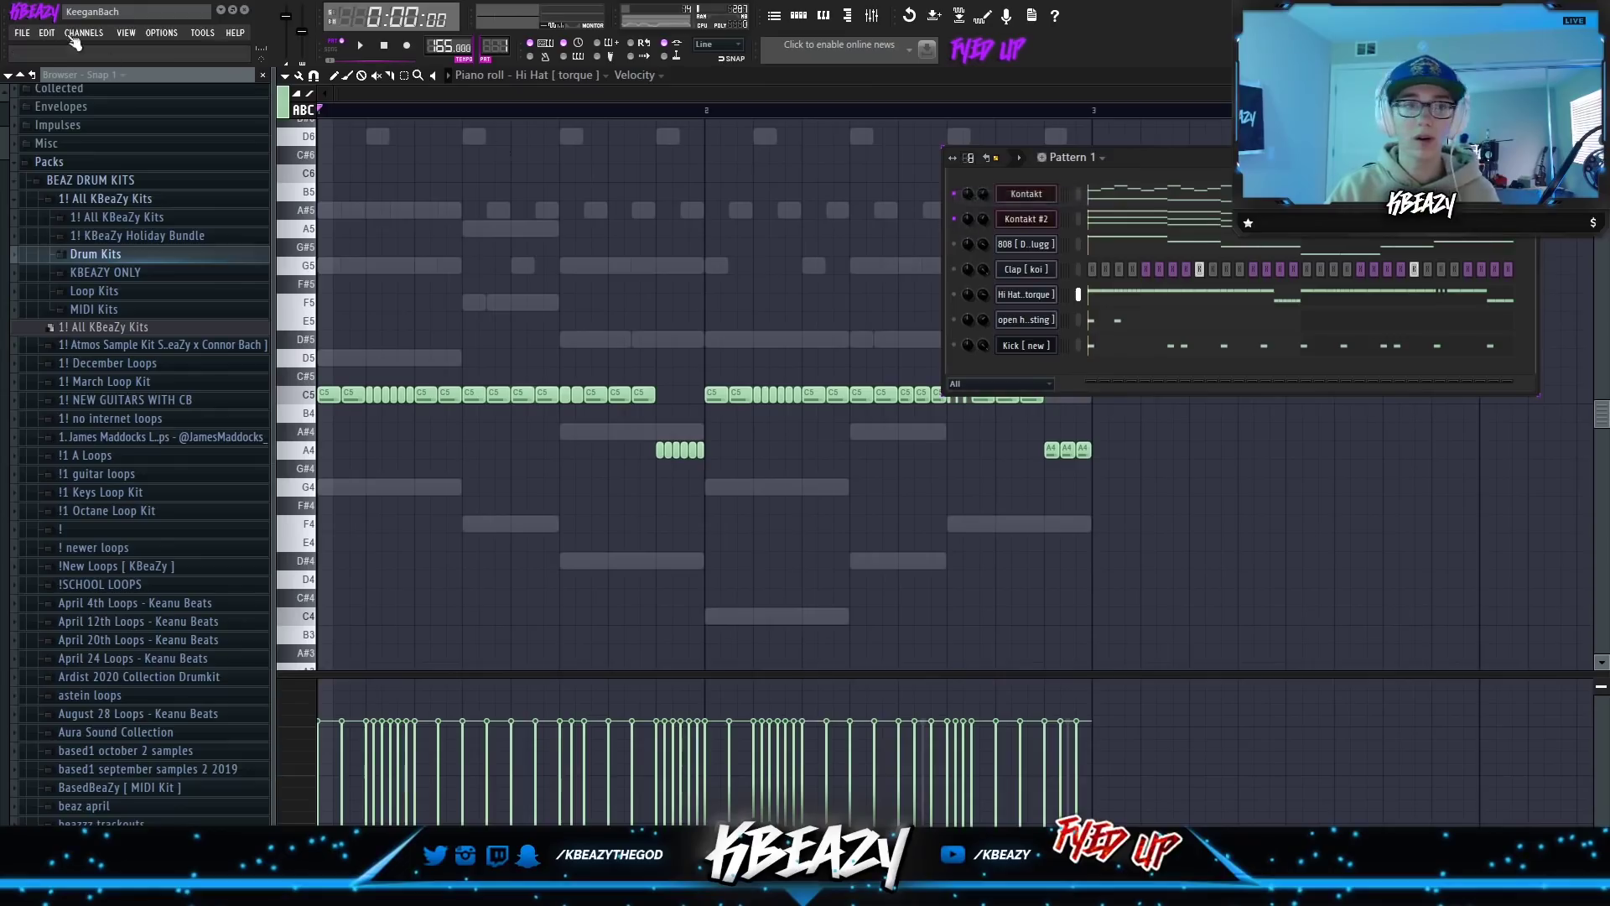
click(22, 32)
click(67, 118)
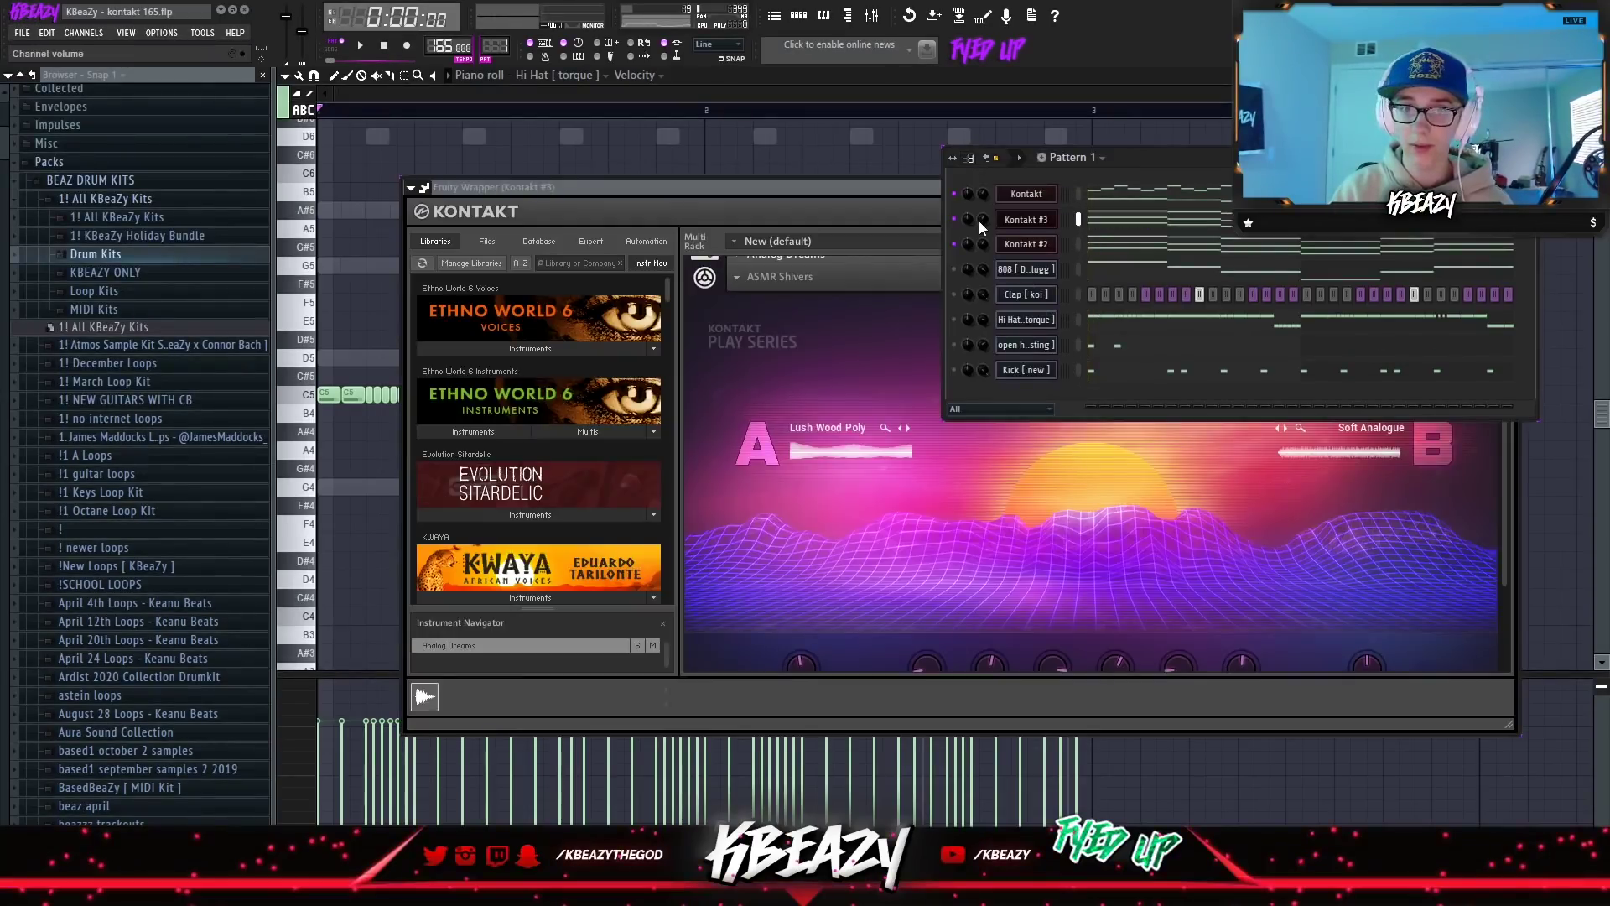
Solo Kontakt #3, set its volume to 71%, and unmute the other channels to hear it in the full beat.
key(space)
key(space)
right_click(954, 218)
click(960, 220)
key(space)
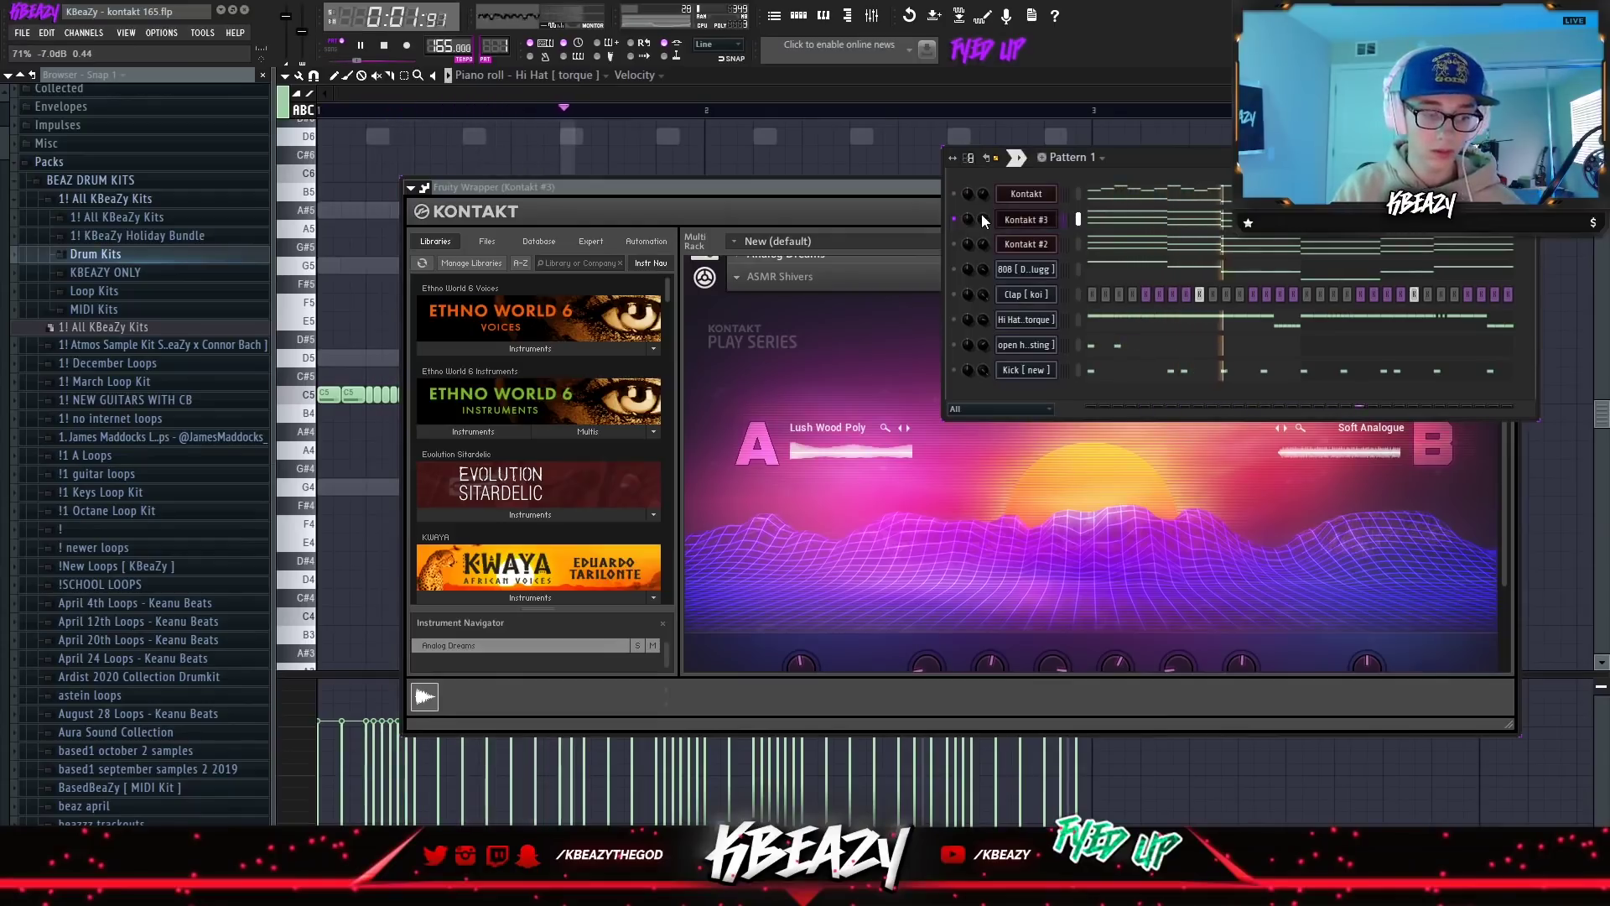
click(954, 194)
click(954, 244)
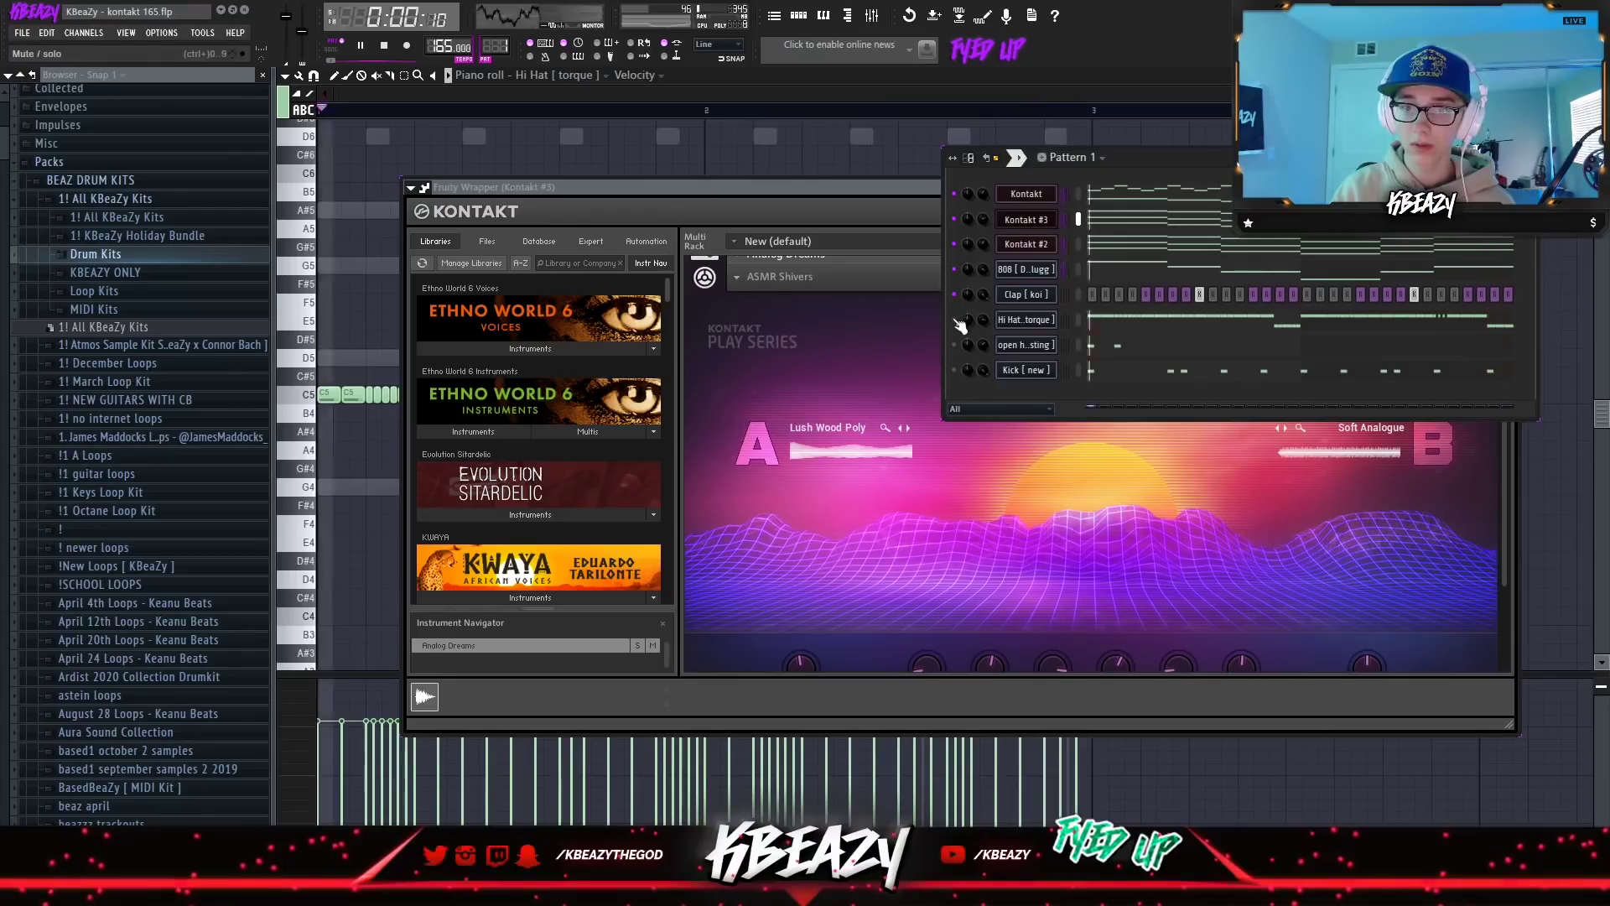
drag(954, 319, 955, 369)
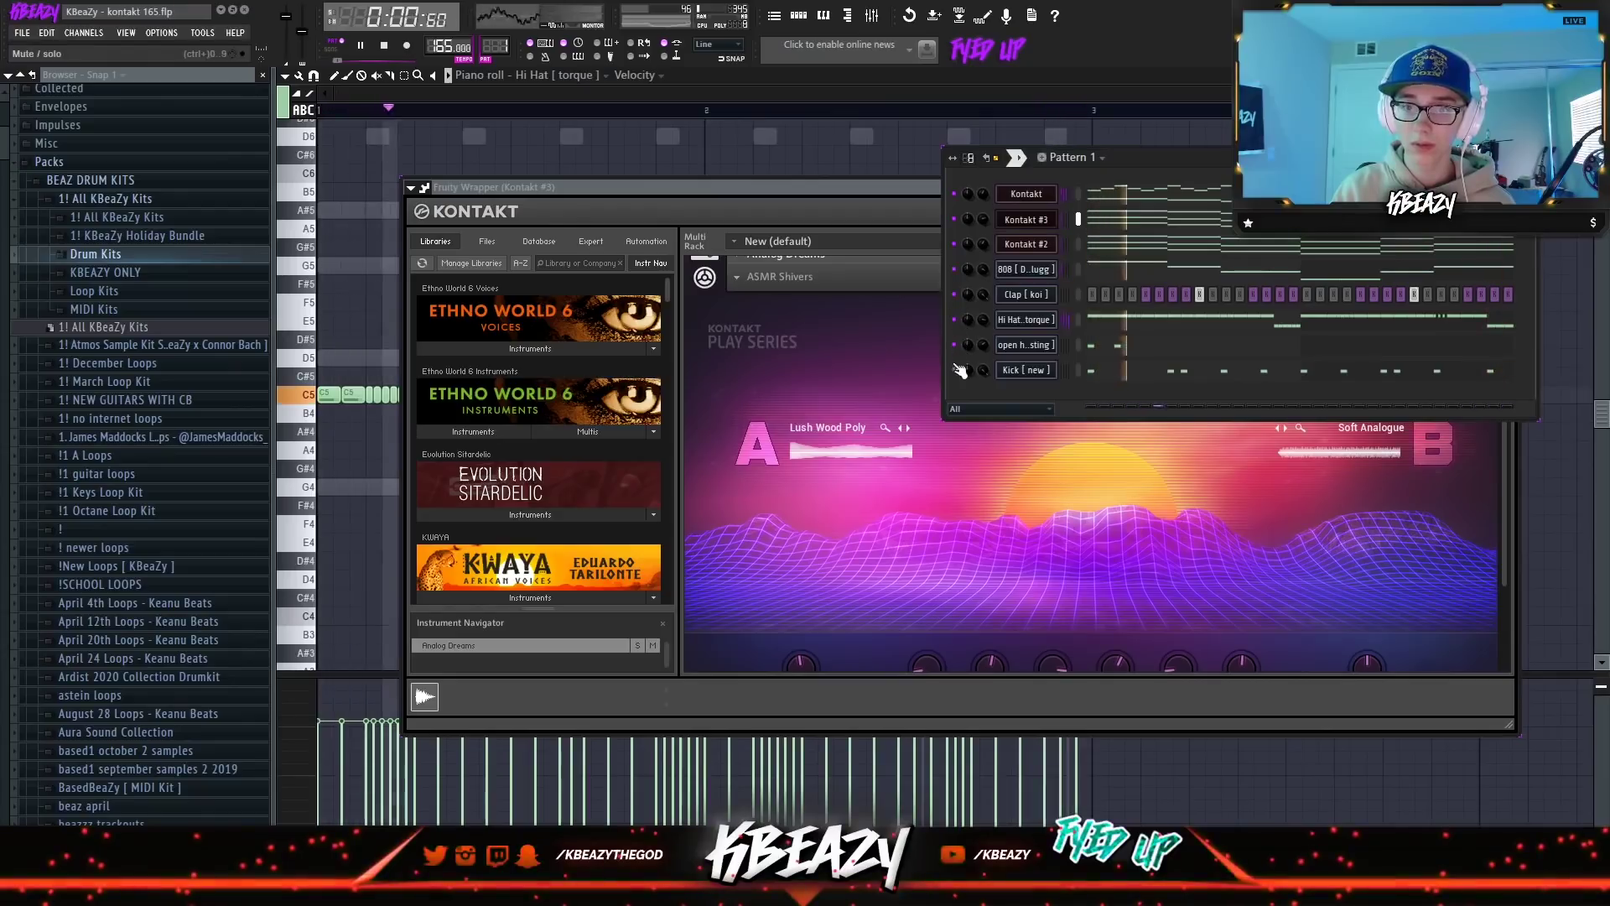
Solo Kontakt #3 again and step its Analog Dreams source A through Soft 8-Voice to Thick Brass while playing the pattern.
right_click(966, 220)
click(974, 226)
click(874, 189)
key(space)
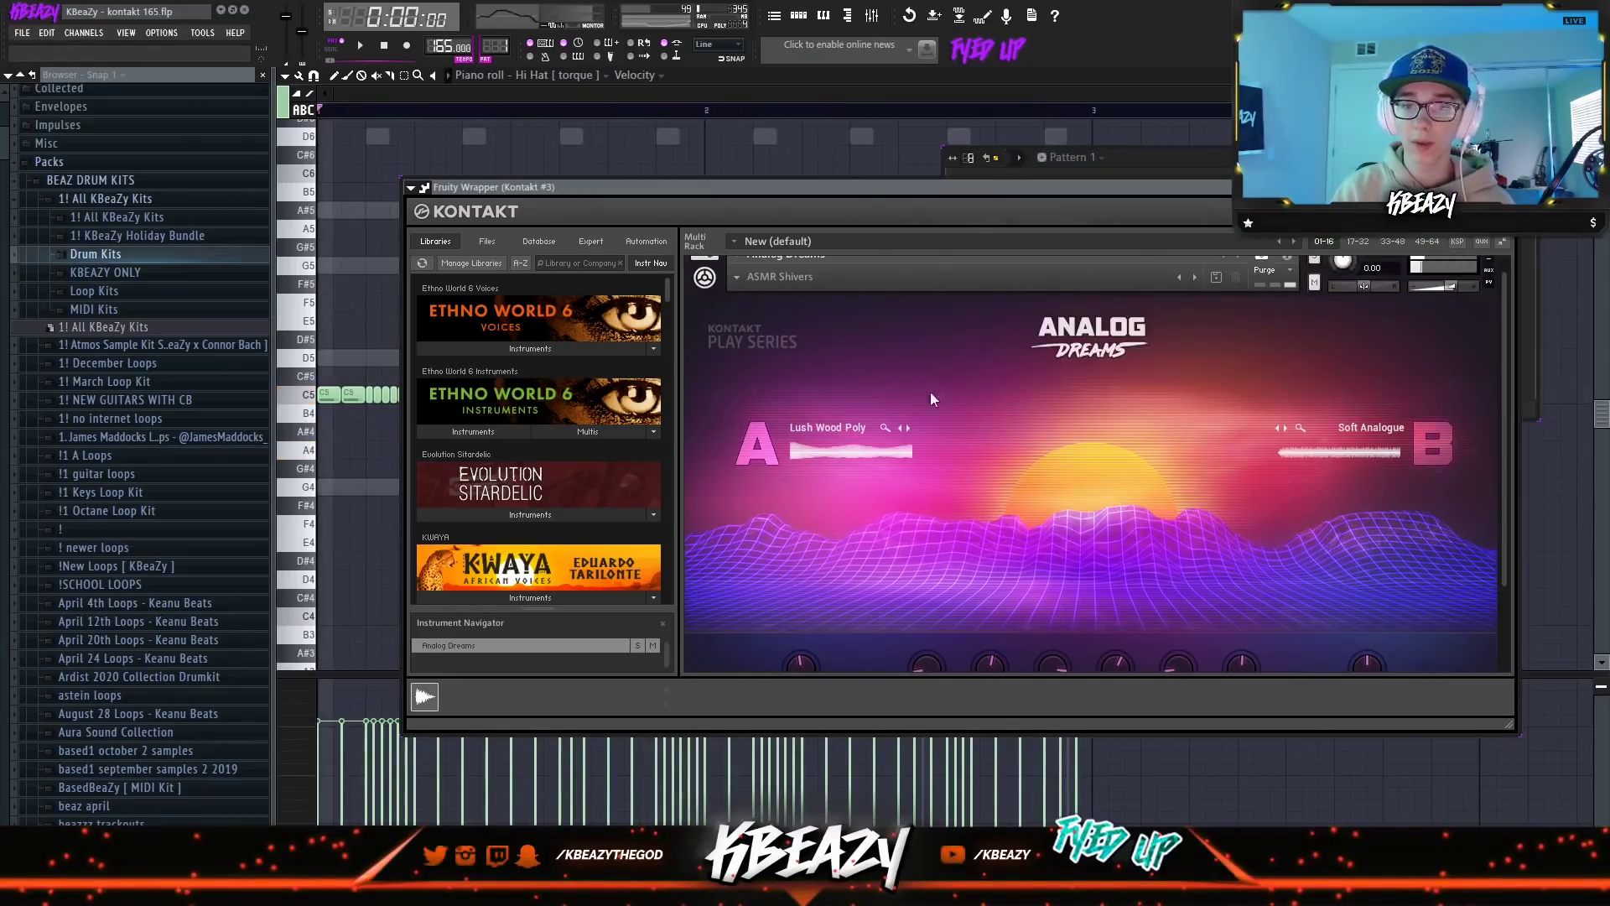
click(906, 428)
click(361, 46)
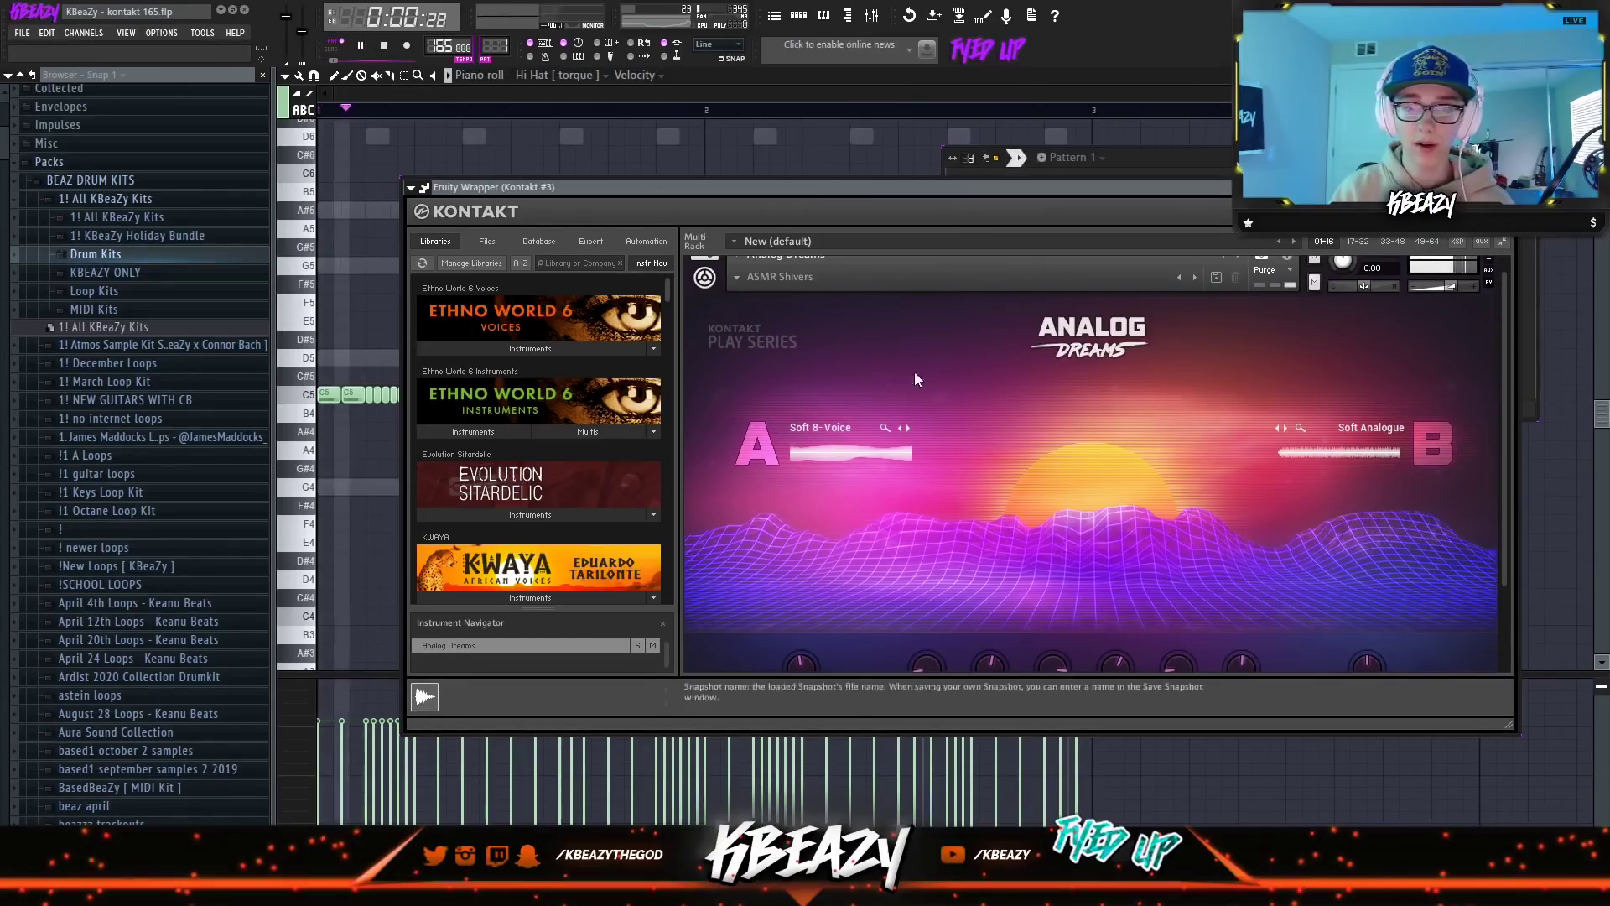
drag(1001, 185, 976, 84)
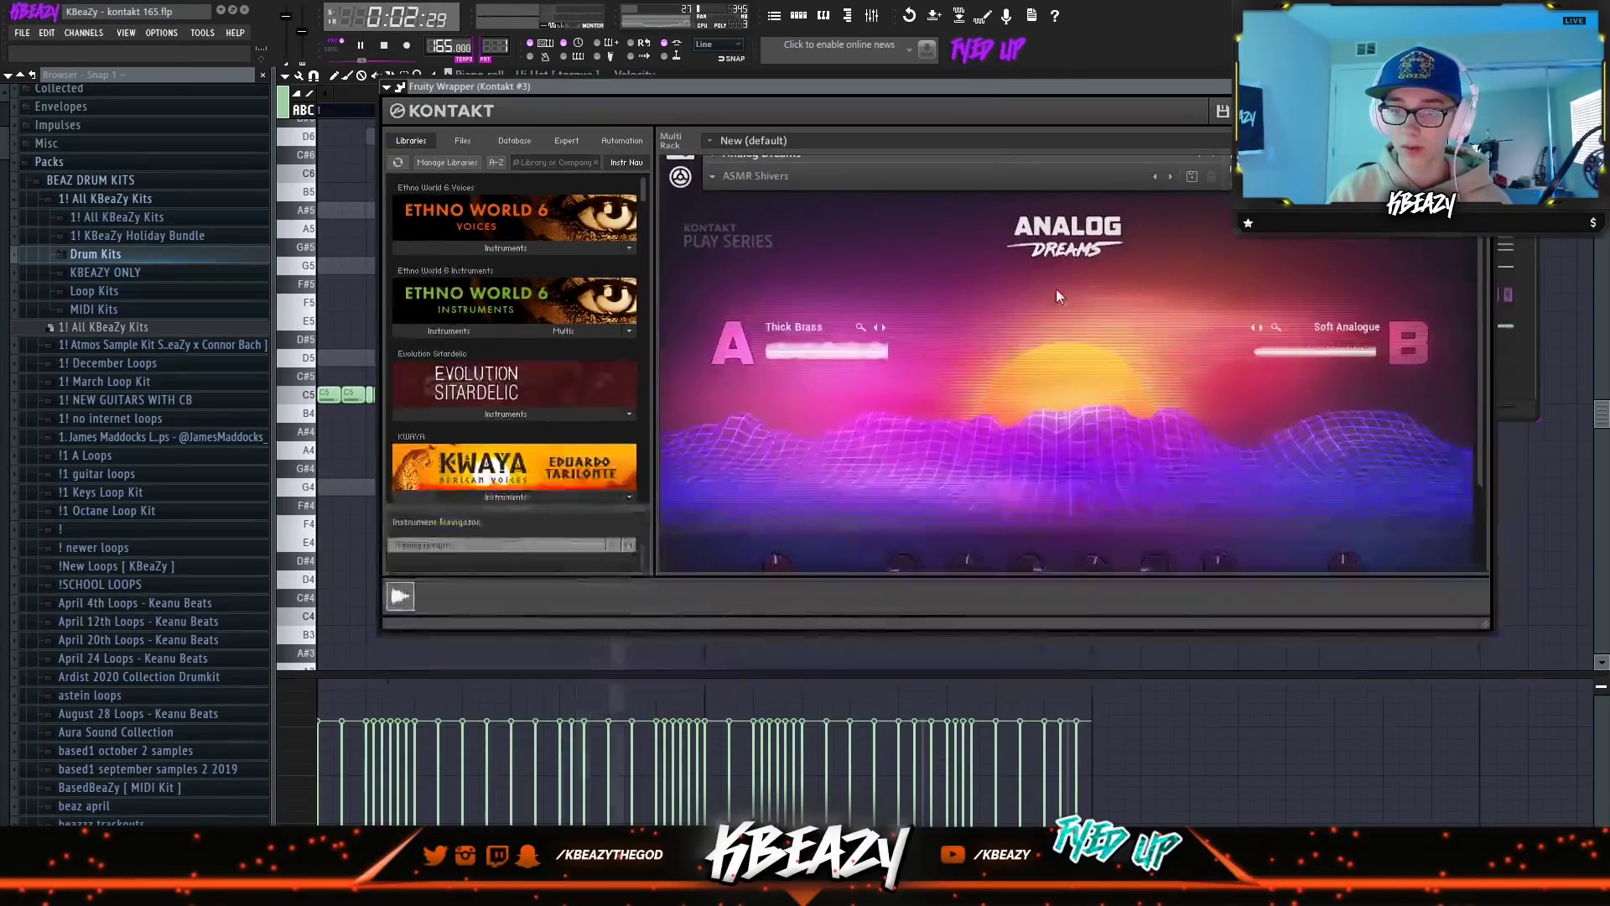
Raise the Analog Dreams Decay of Kontakt #3 to about 2.4k ms.
scroll(1081, 333, down, 3)
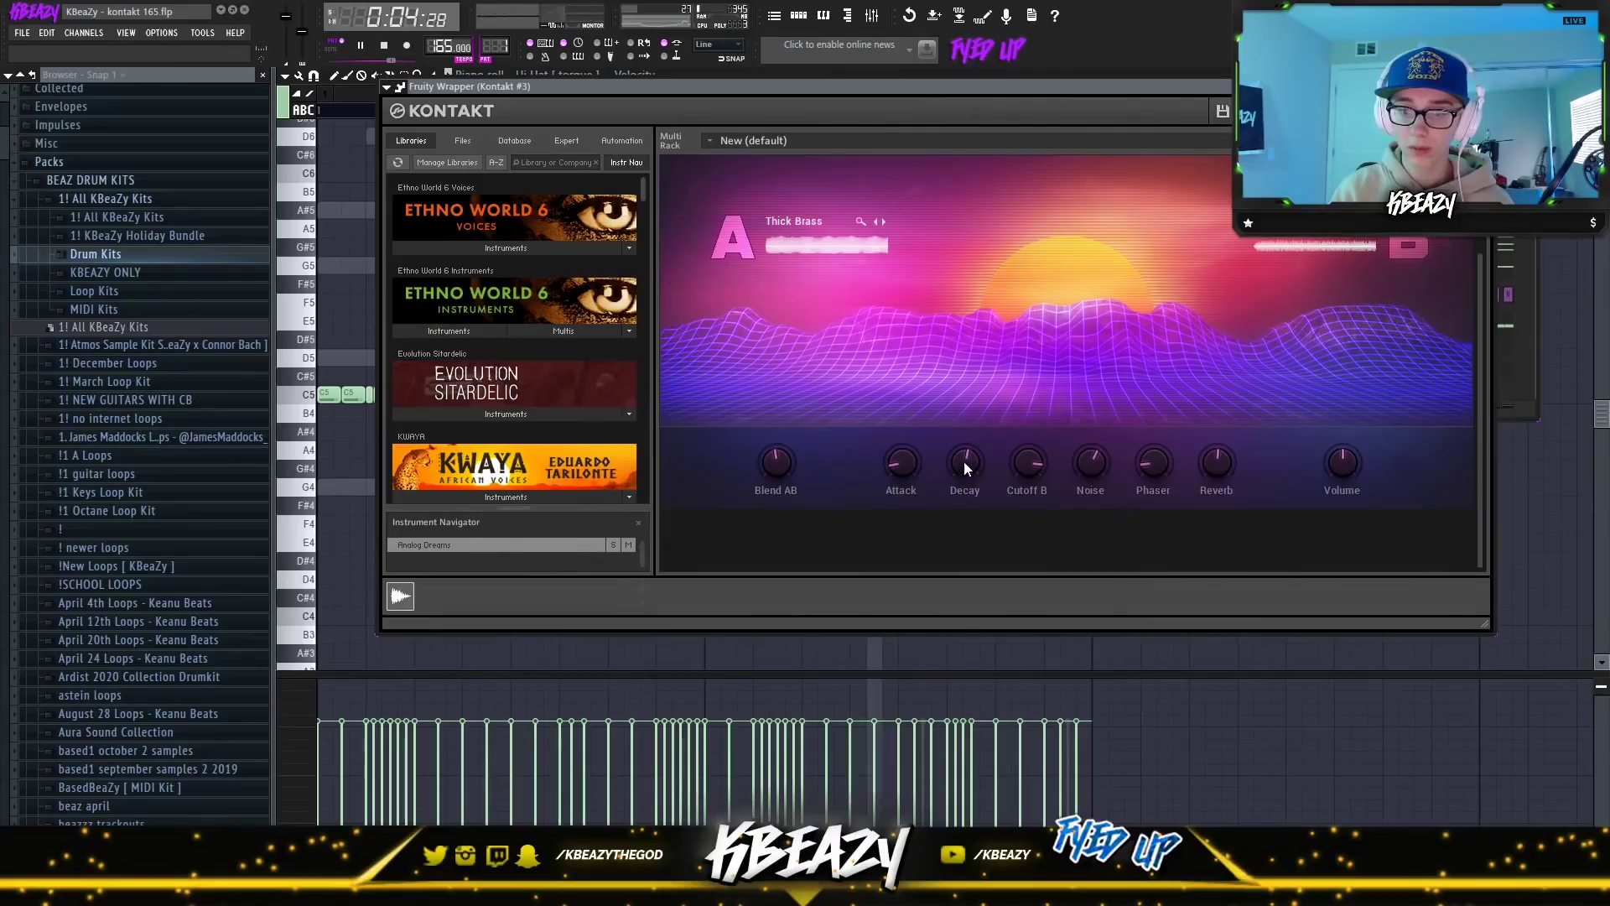
drag(964, 448, 919, 189)
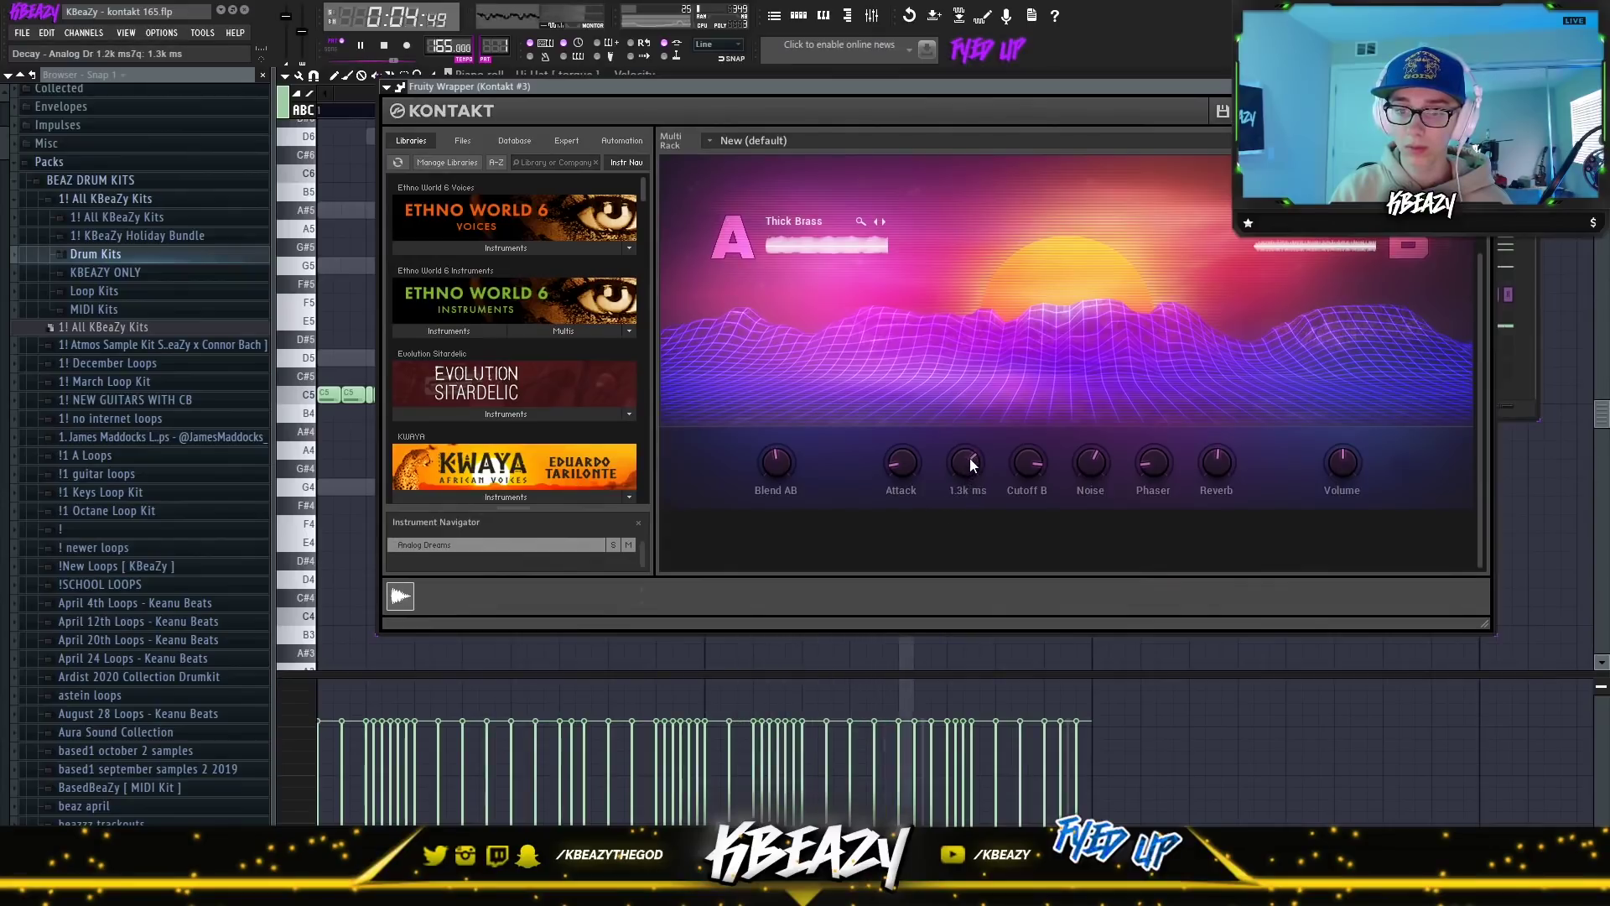
drag(969, 457, 969, 449)
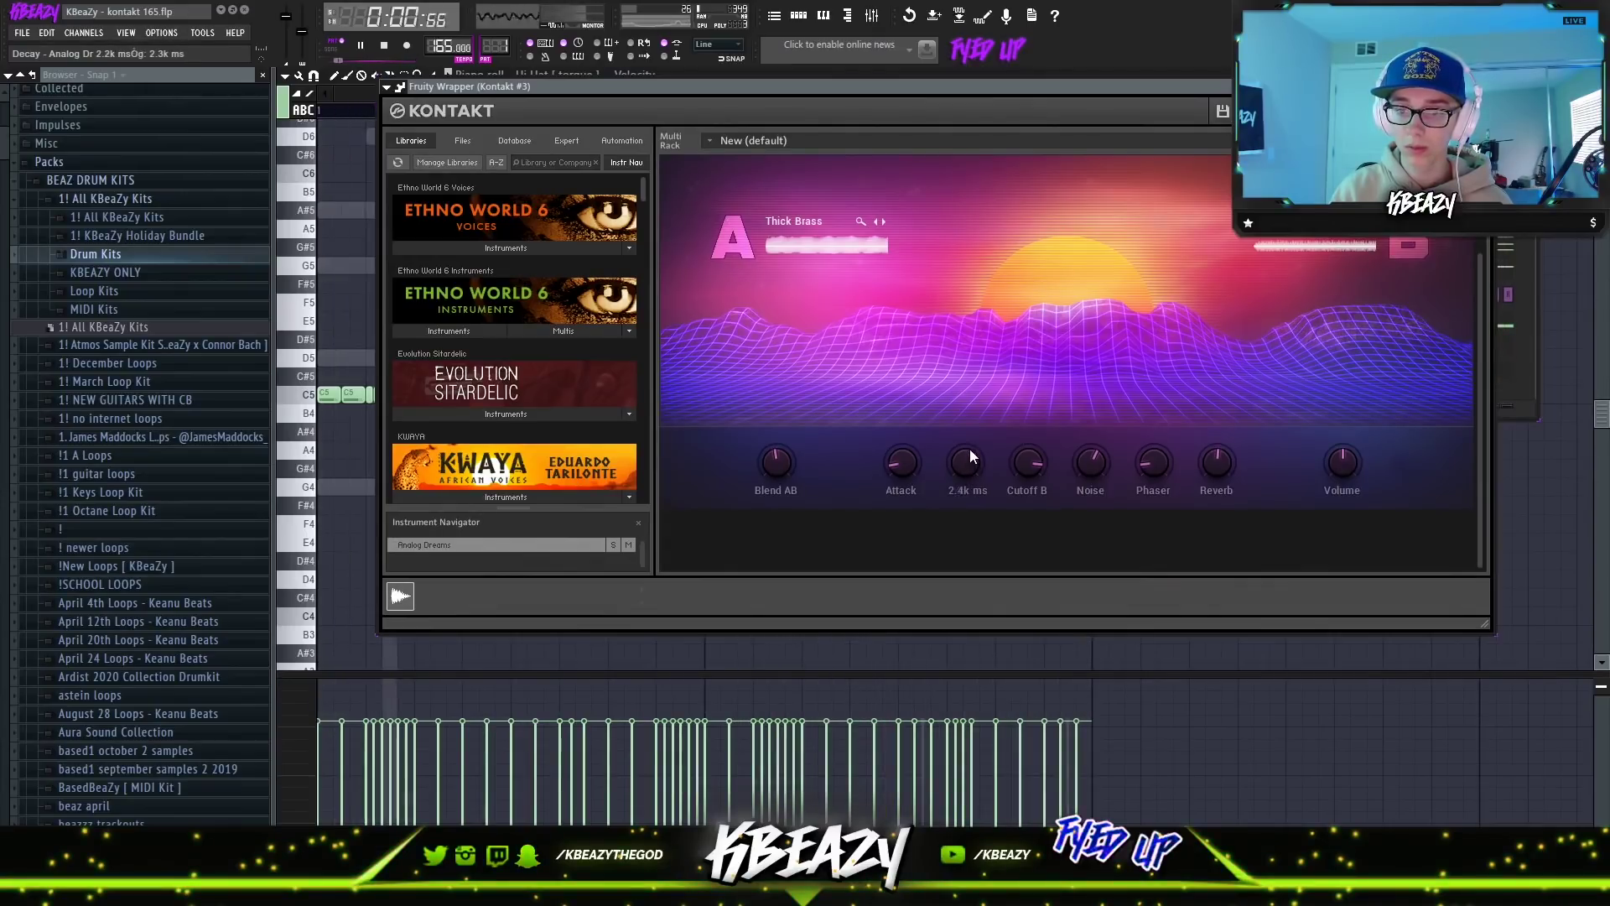
Step source A of Kontakt #3 through Obscure Brass and Chime Keys to Dirty Organ, and hear it with all channels on.
click(806, 21)
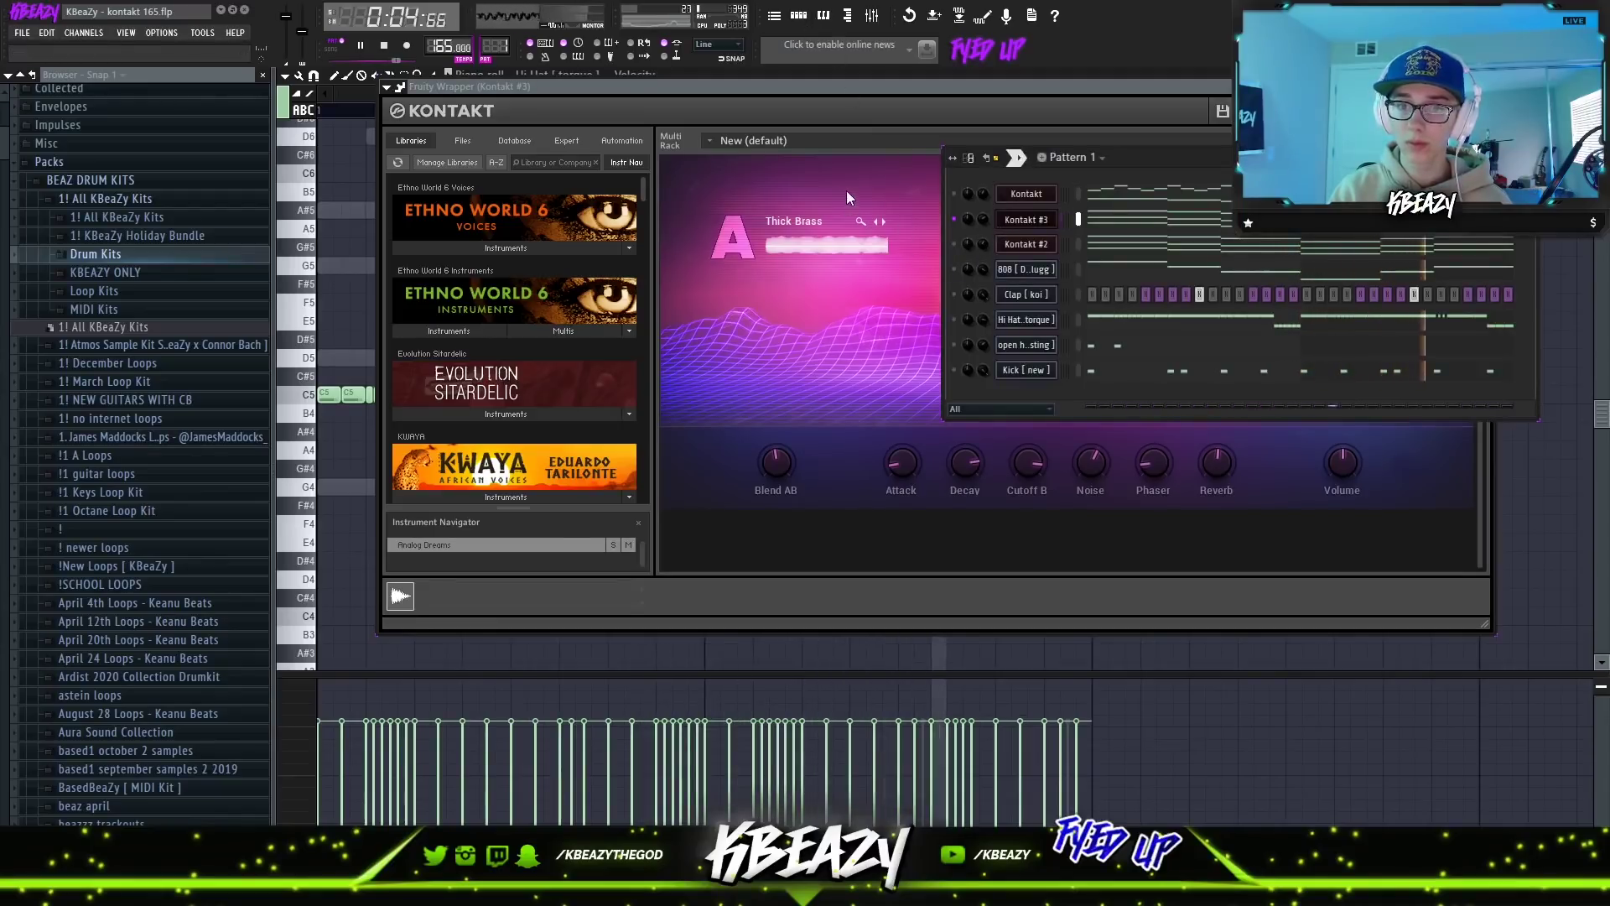
click(884, 220)
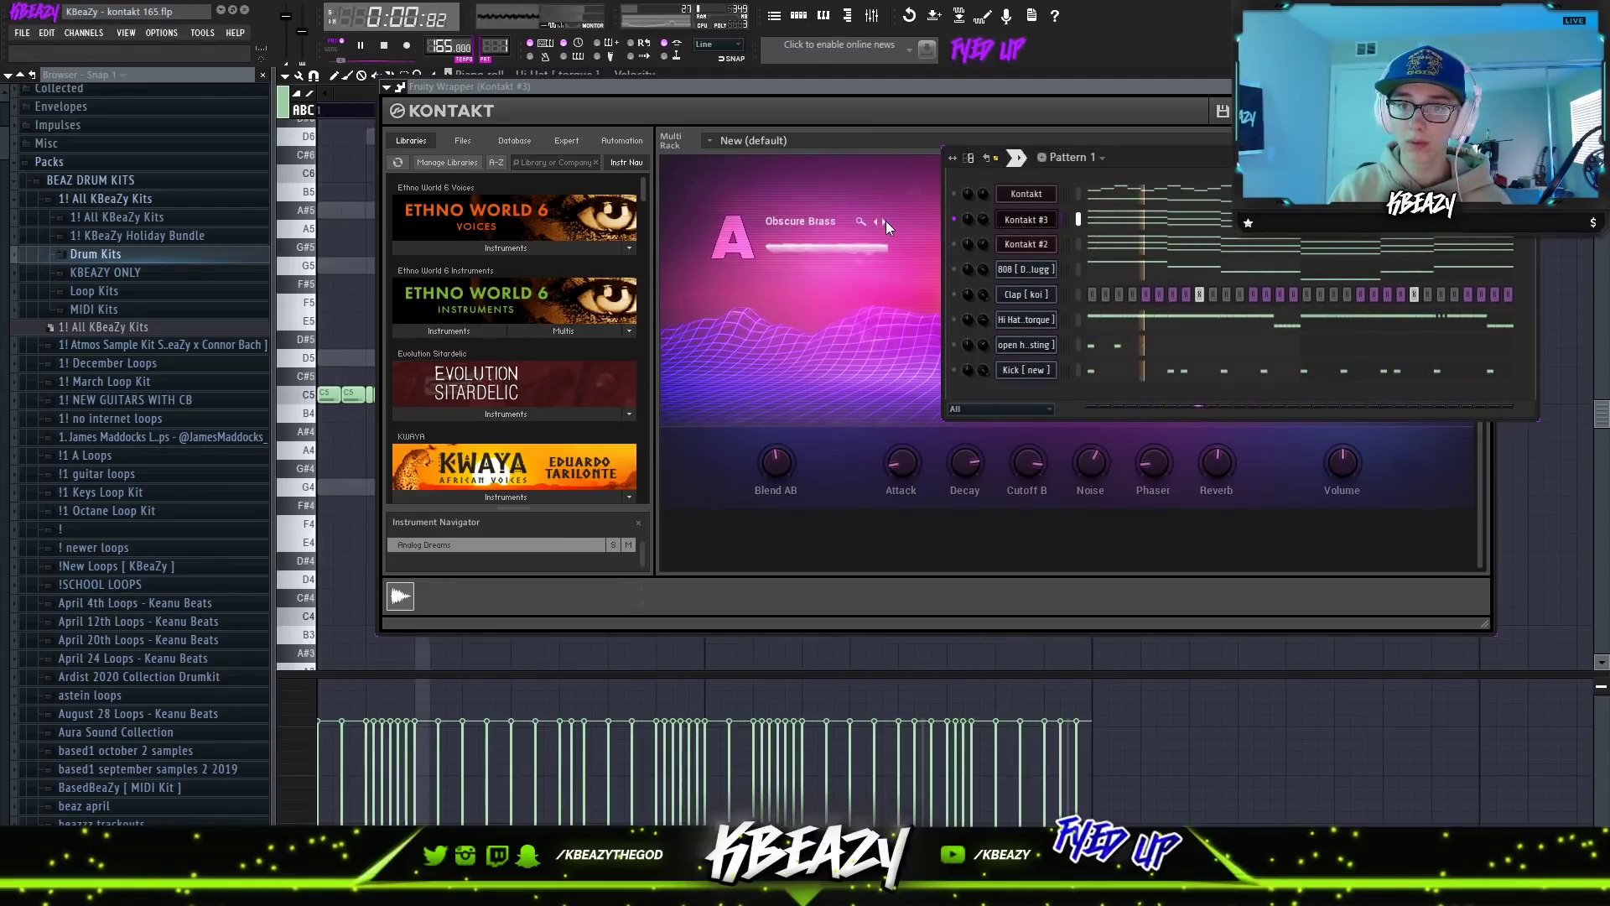
click(883, 220)
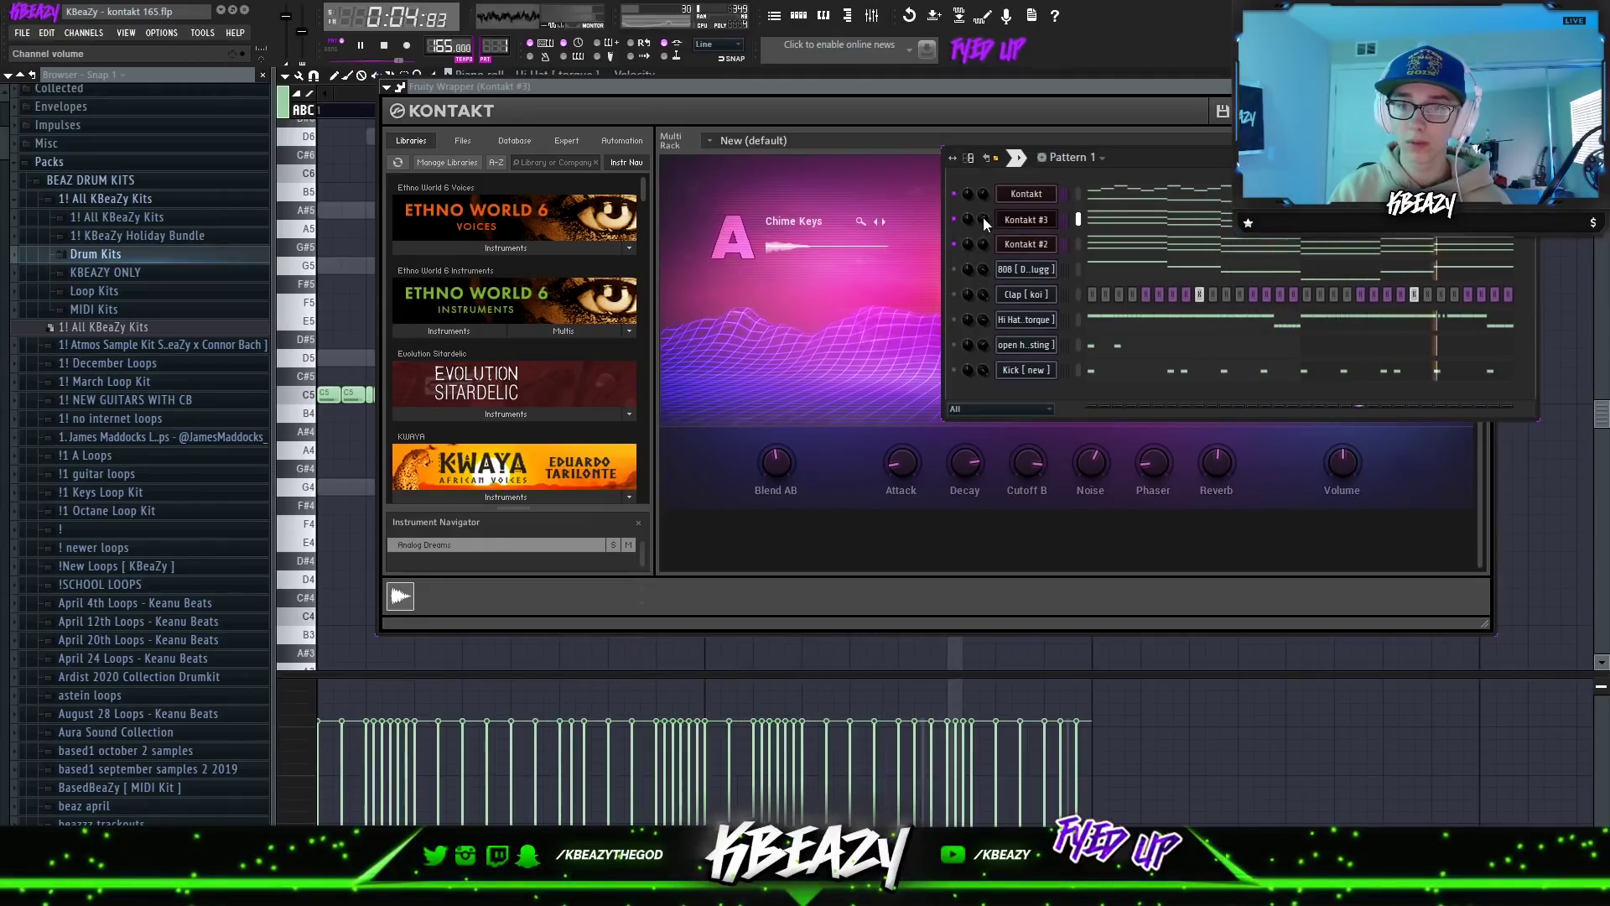
click(884, 223)
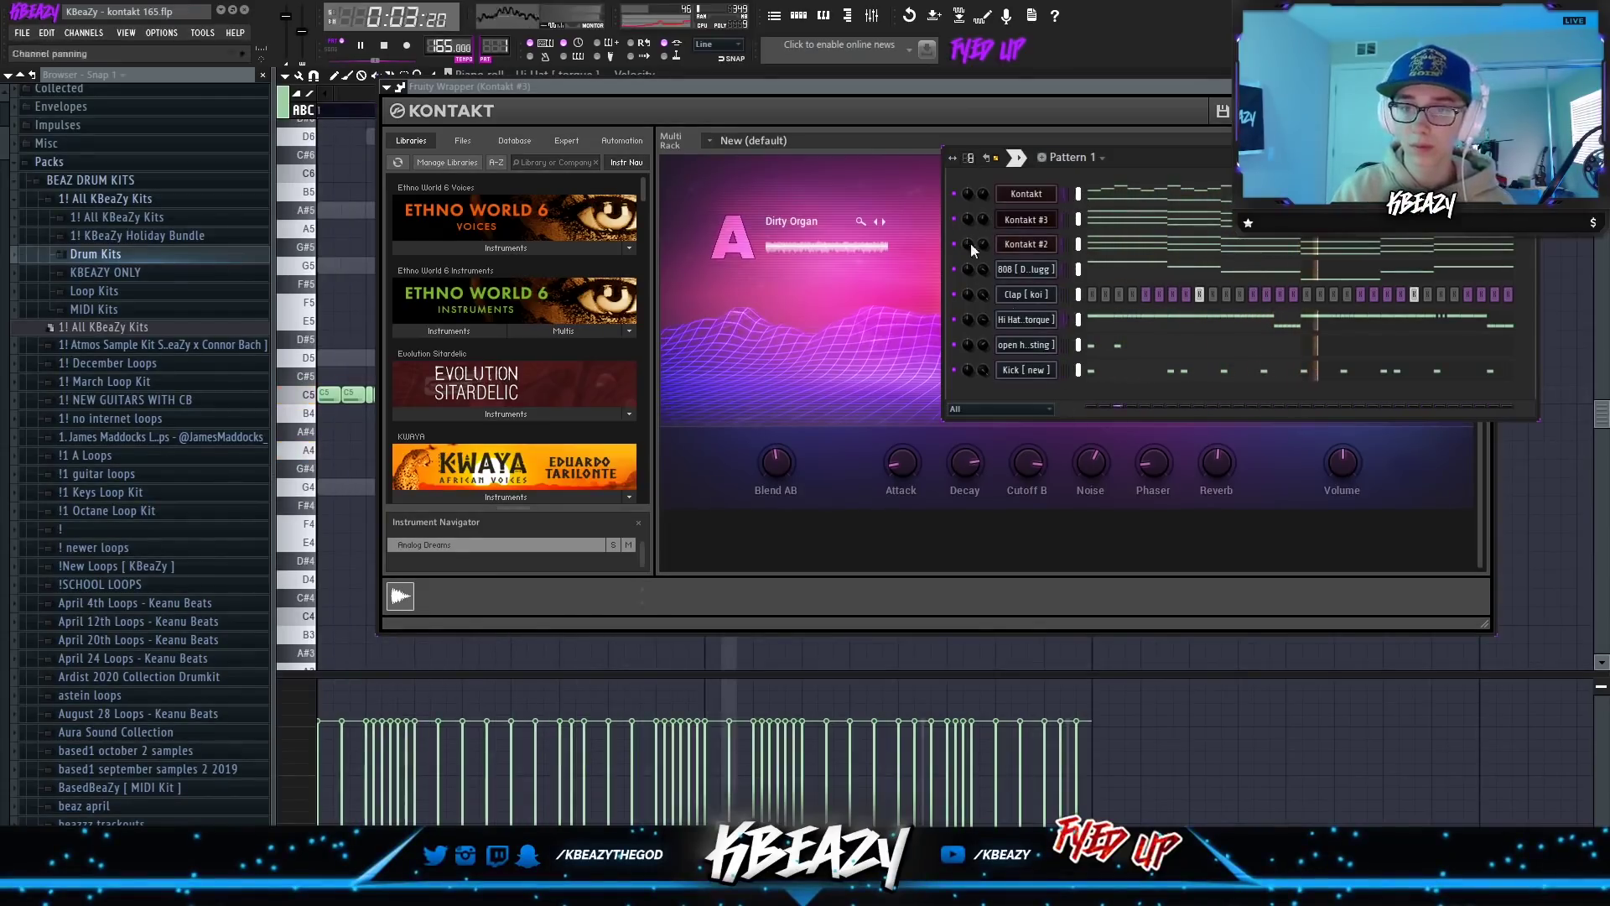
Assign the eight channels, from Kontakt to Kick, to their own mixer inserts 1 to 8.
click(872, 15)
key(space)
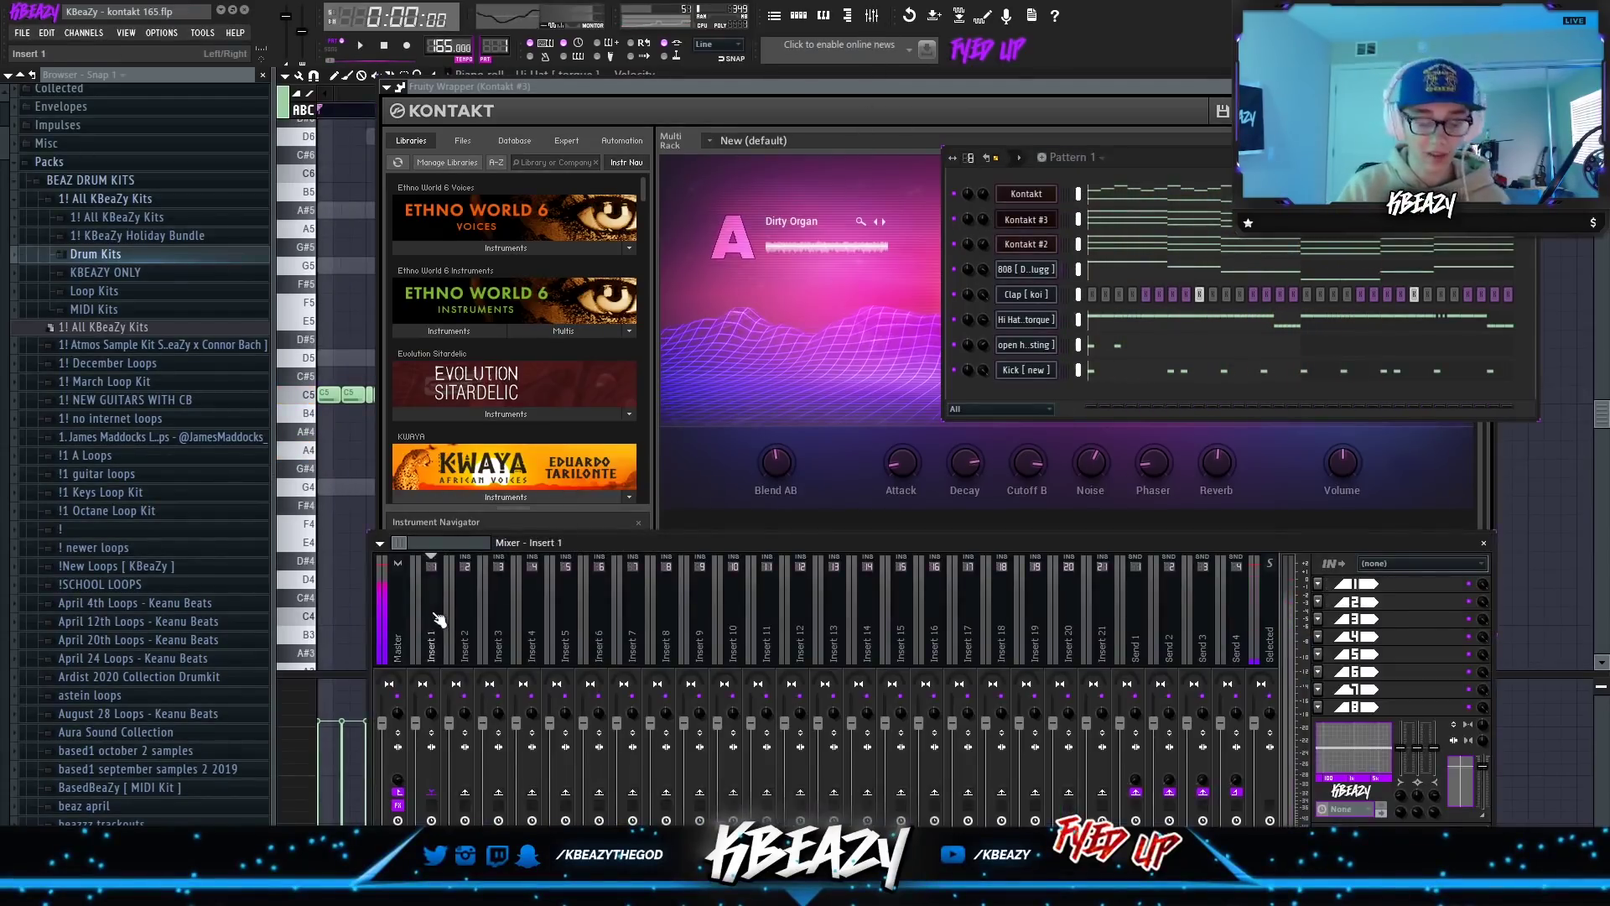
key(space)
Cut the lows and highs in the Kontakt #3 insert's EQ and lower its Analog Dreams Cutoff B to about 2.4 kHz.
right_click(1420, 749)
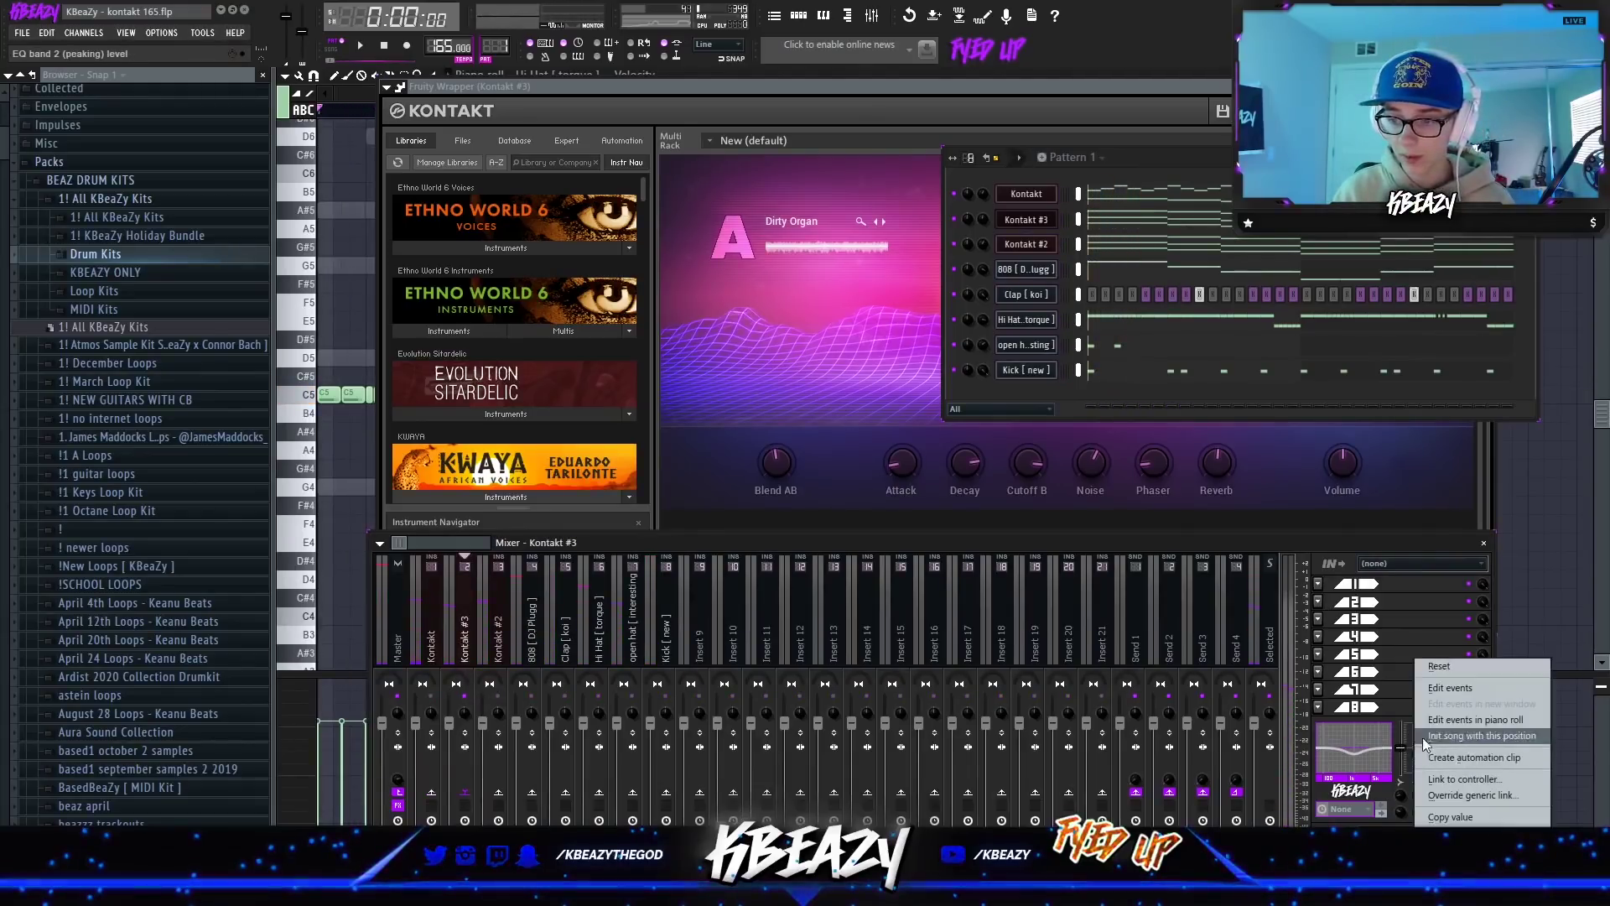
click(1435, 667)
drag(1430, 748, 1431, 759)
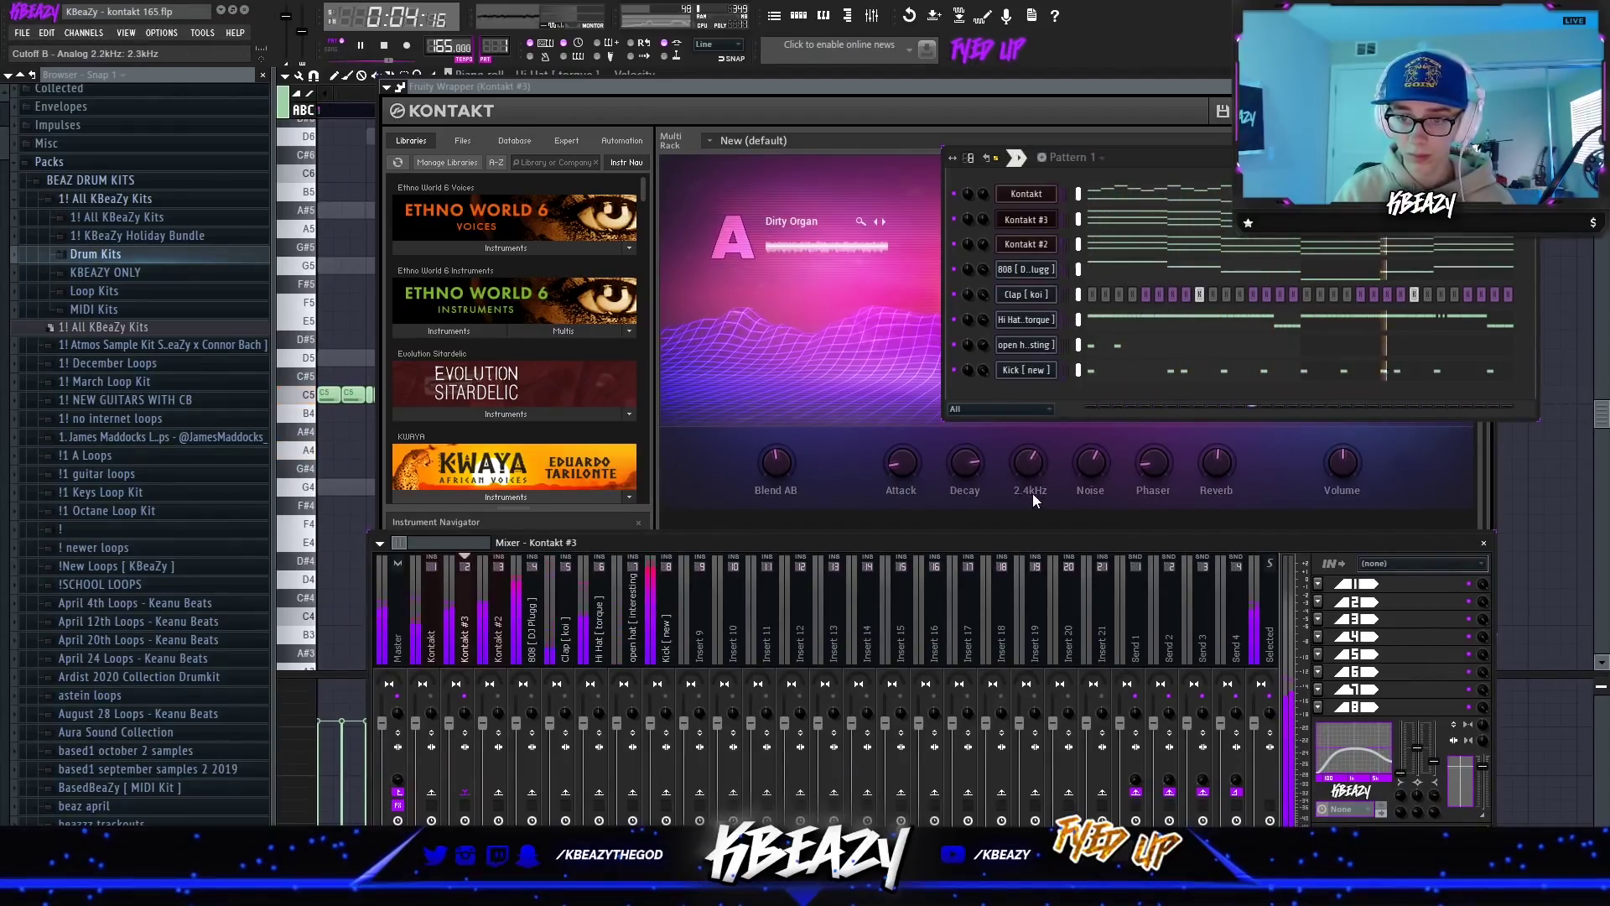
Roll off the low frequencies in the Kontakt #2 insert's EQ while playing the pattern.
click(435, 663)
key(space)
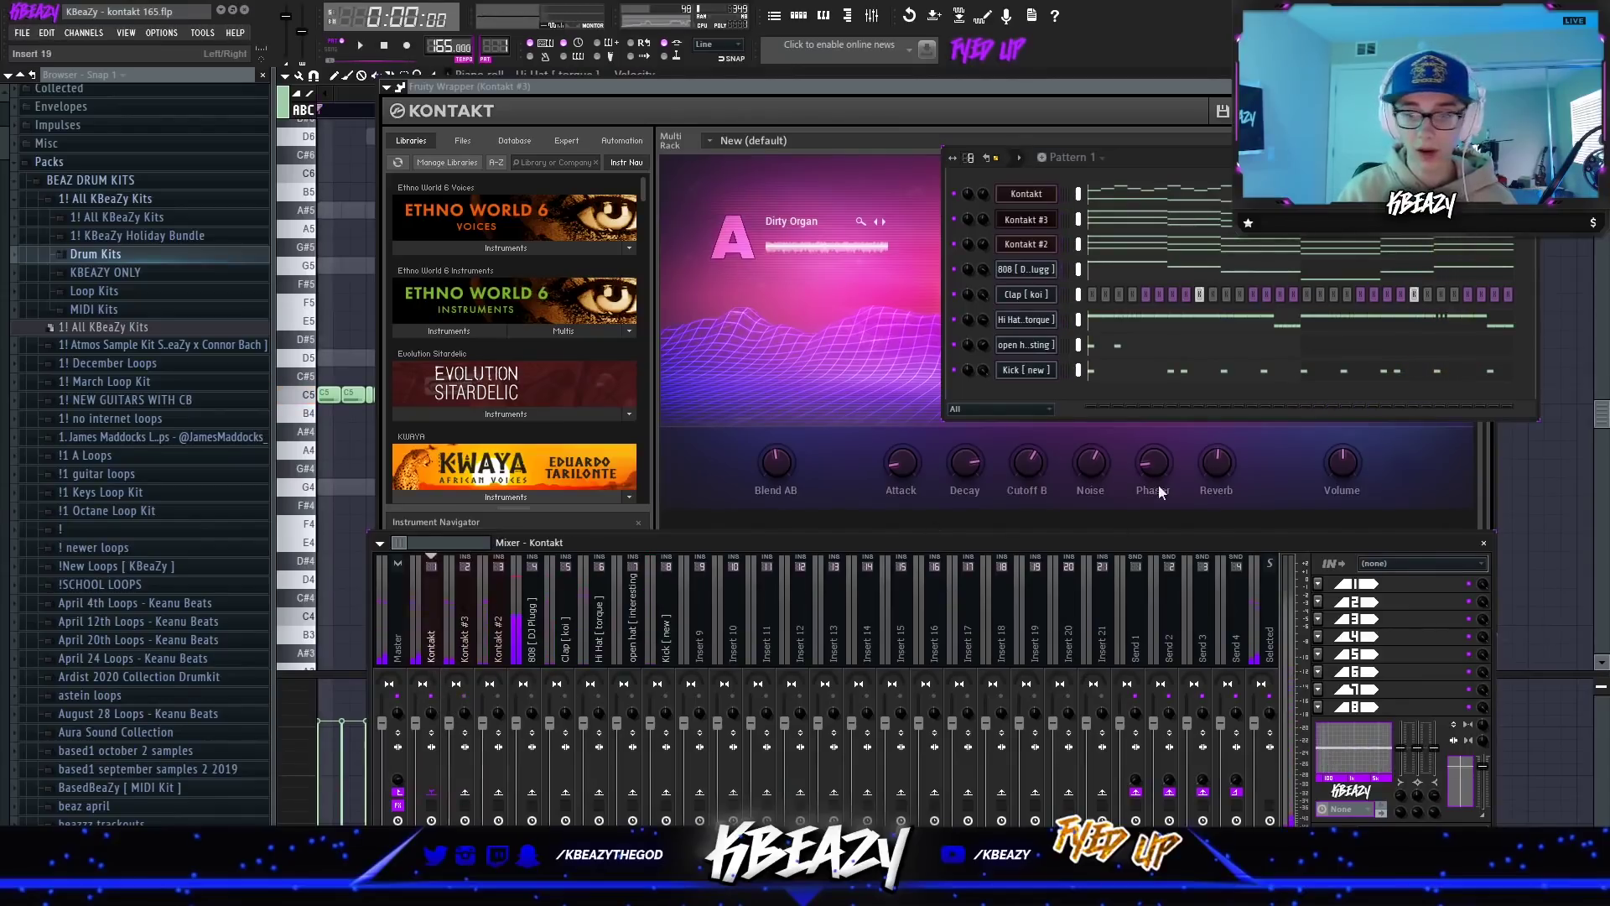
key(space)
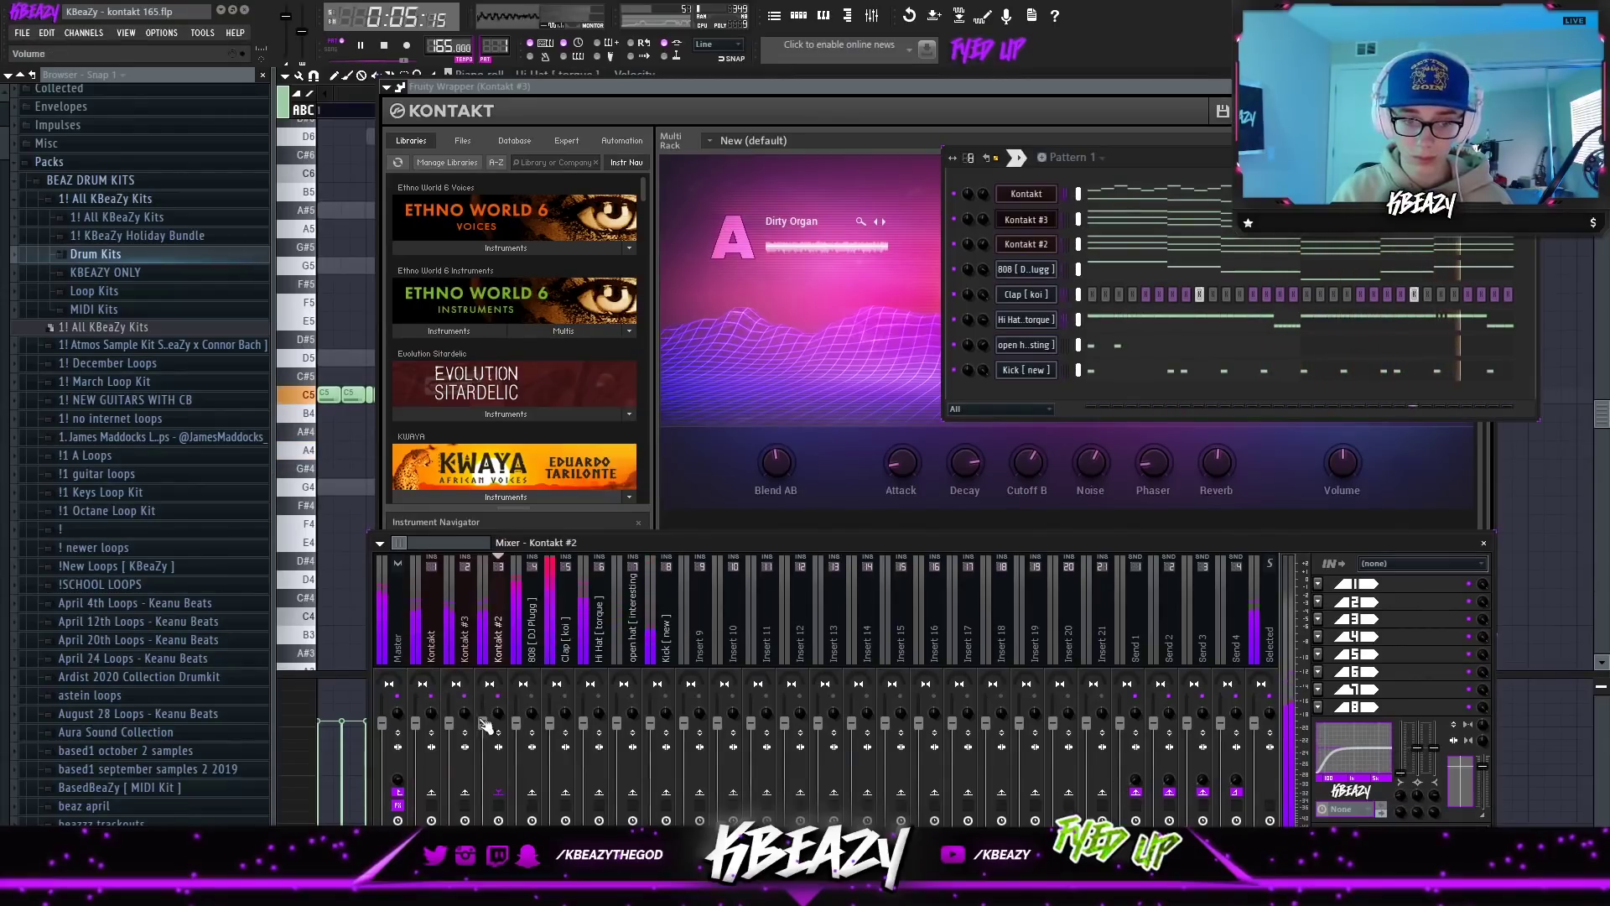
Examine the Clap [ koi ] sampler's time stretching, precomputed effects and legacy effects settings.
click(375, 99)
click(554, 77)
click(562, 171)
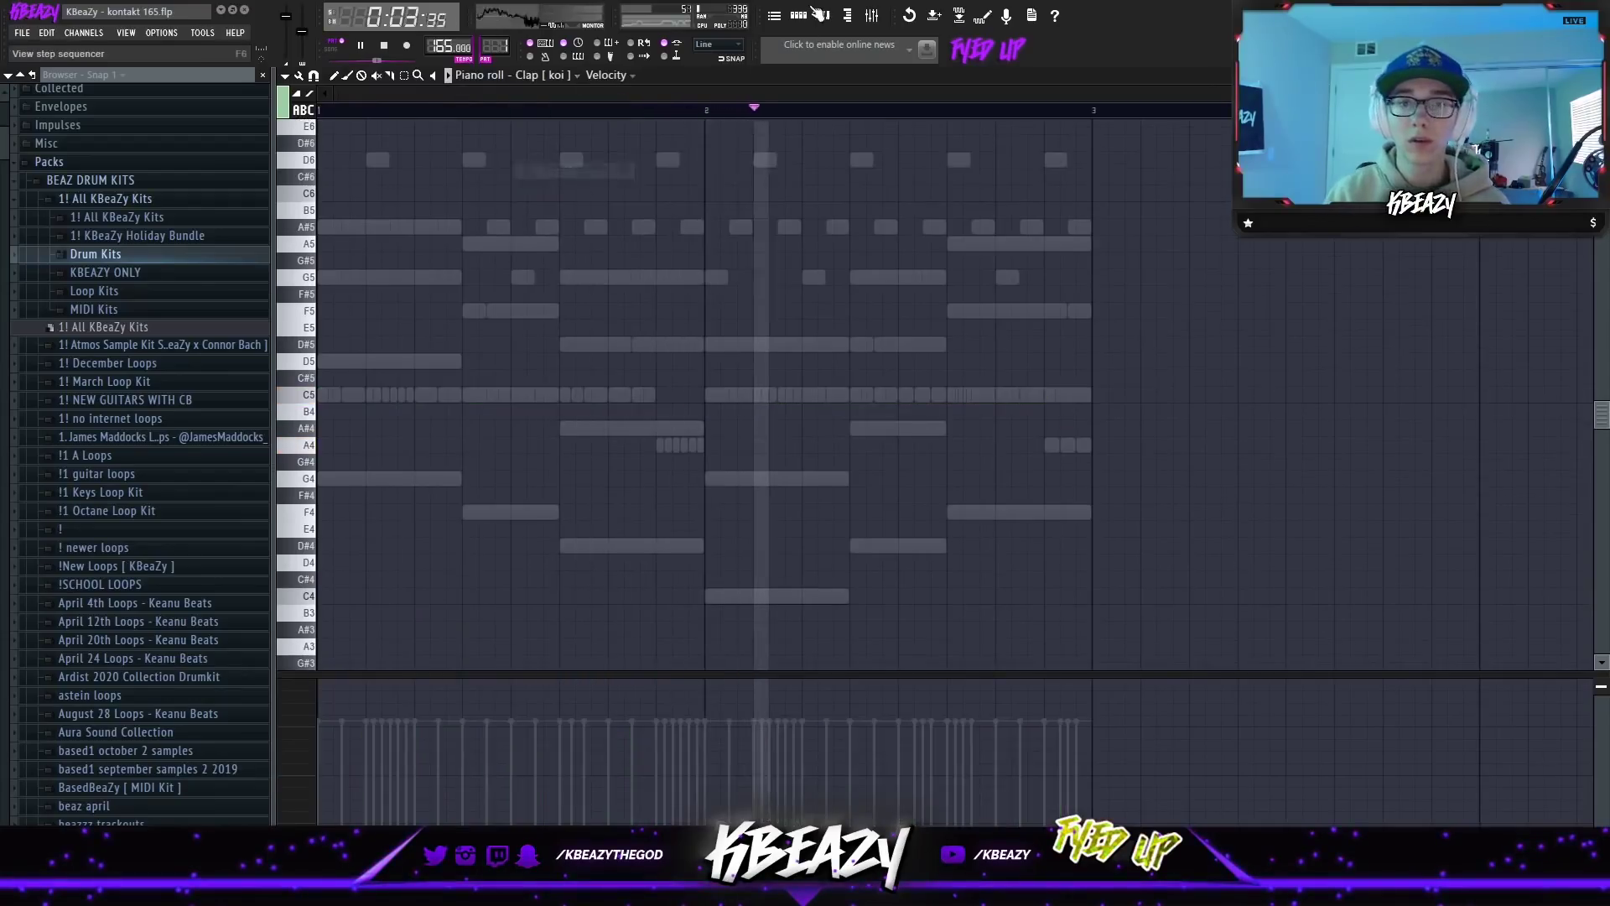
click(821, 15)
key(space)
click(1013, 295)
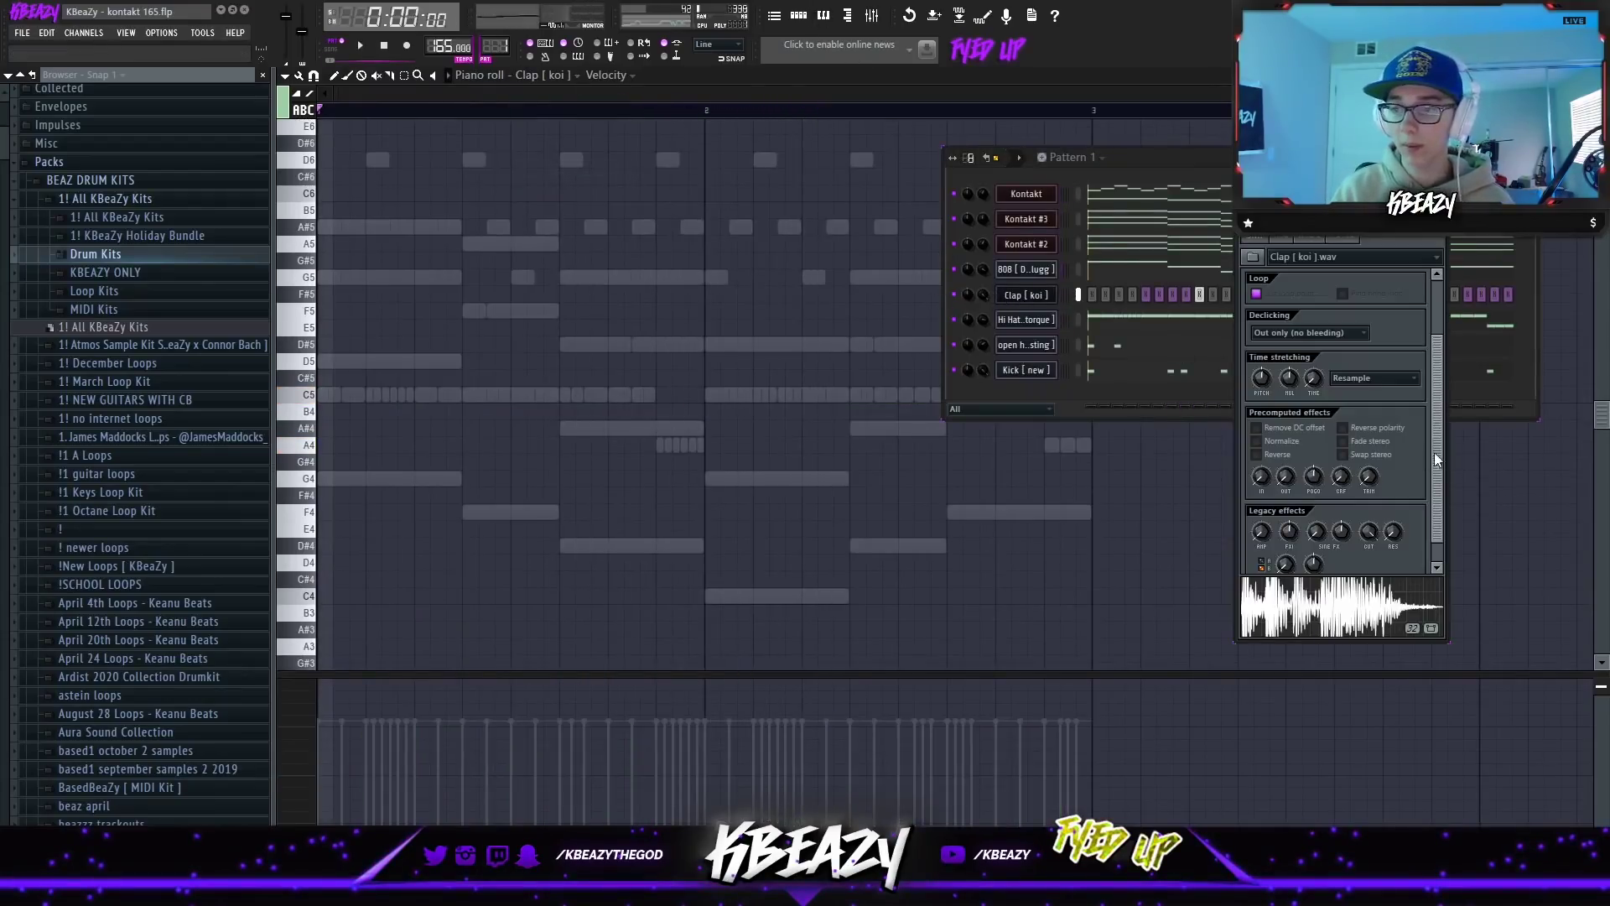
scroll(1307, 527, down, 2)
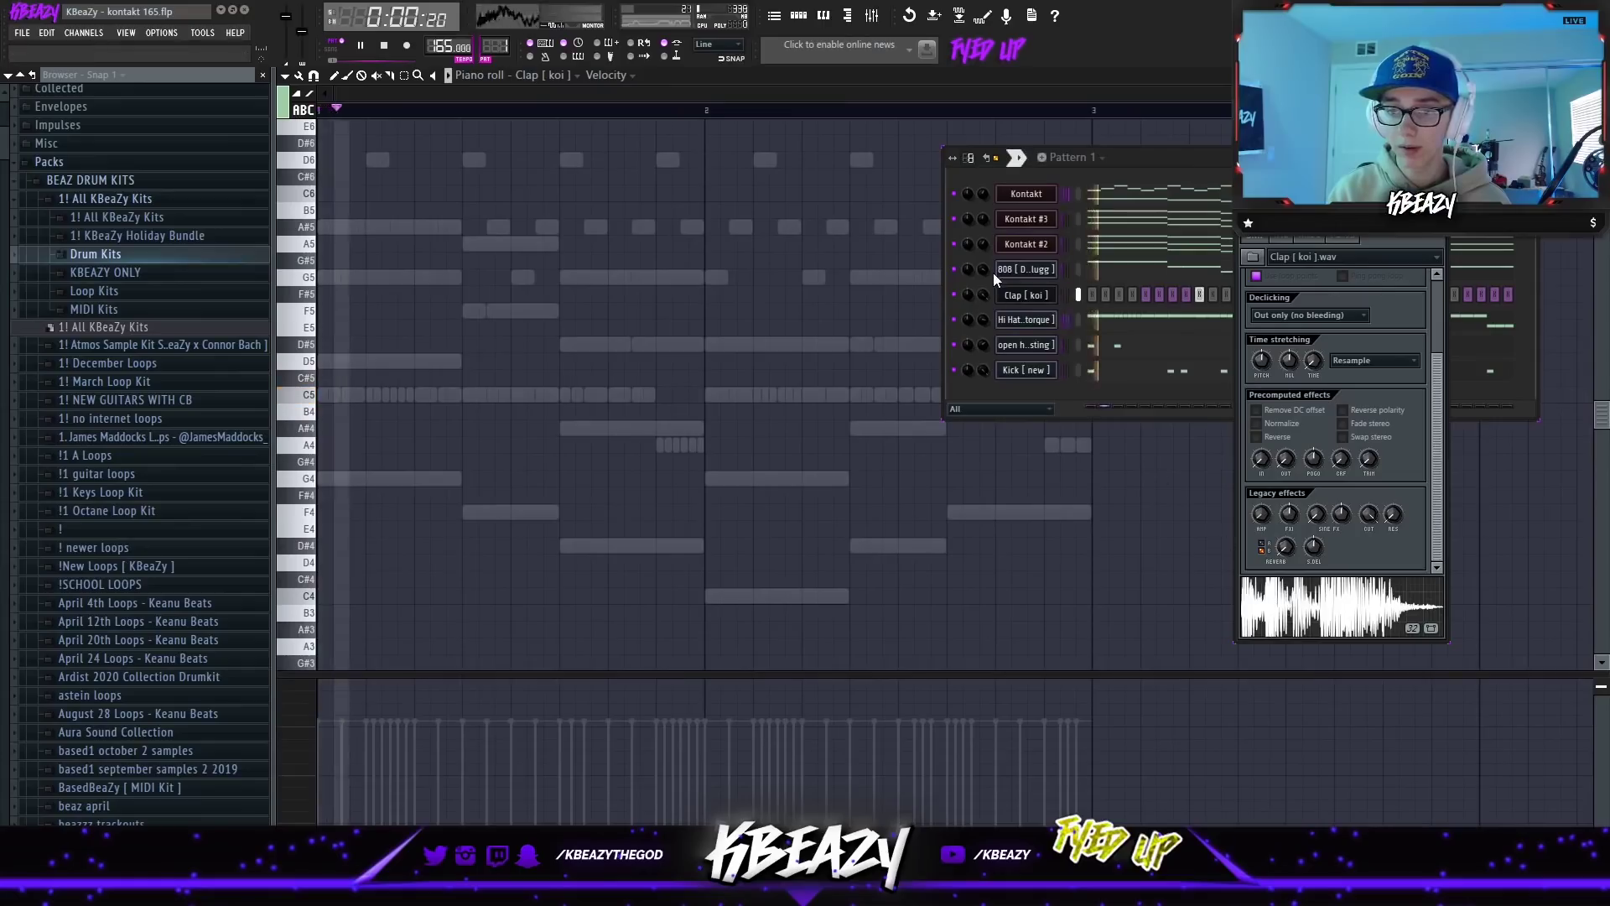
click(340, 76)
Raise the Clap [ koi ] insert's mixer level to about +1.9 dB while listening to the full pattern.
click(872, 15)
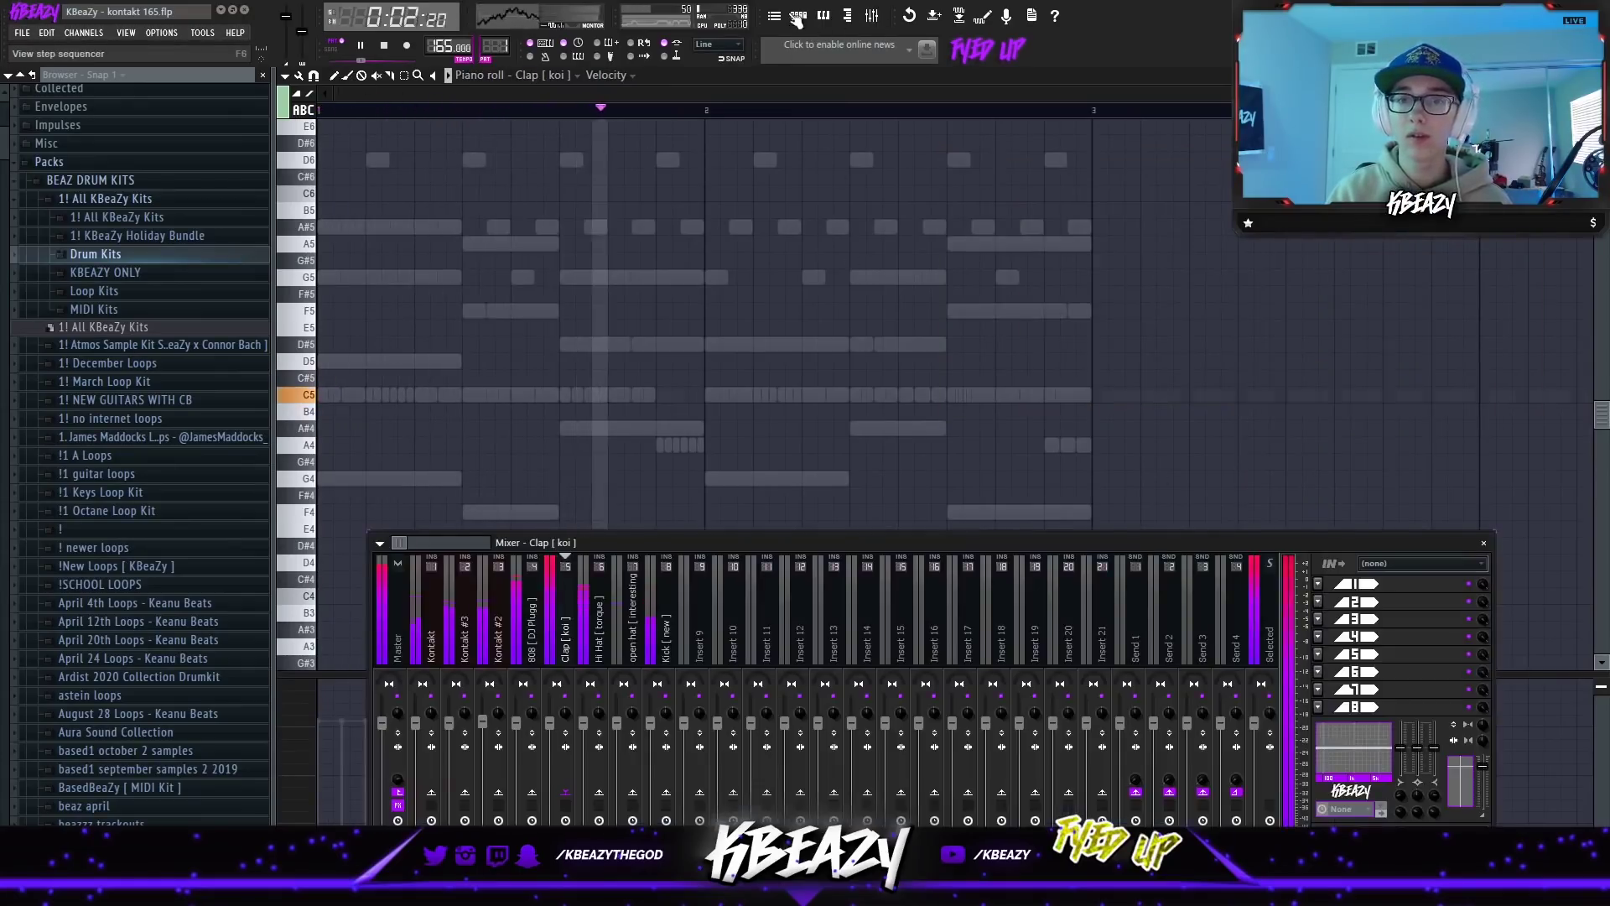
click(796, 17)
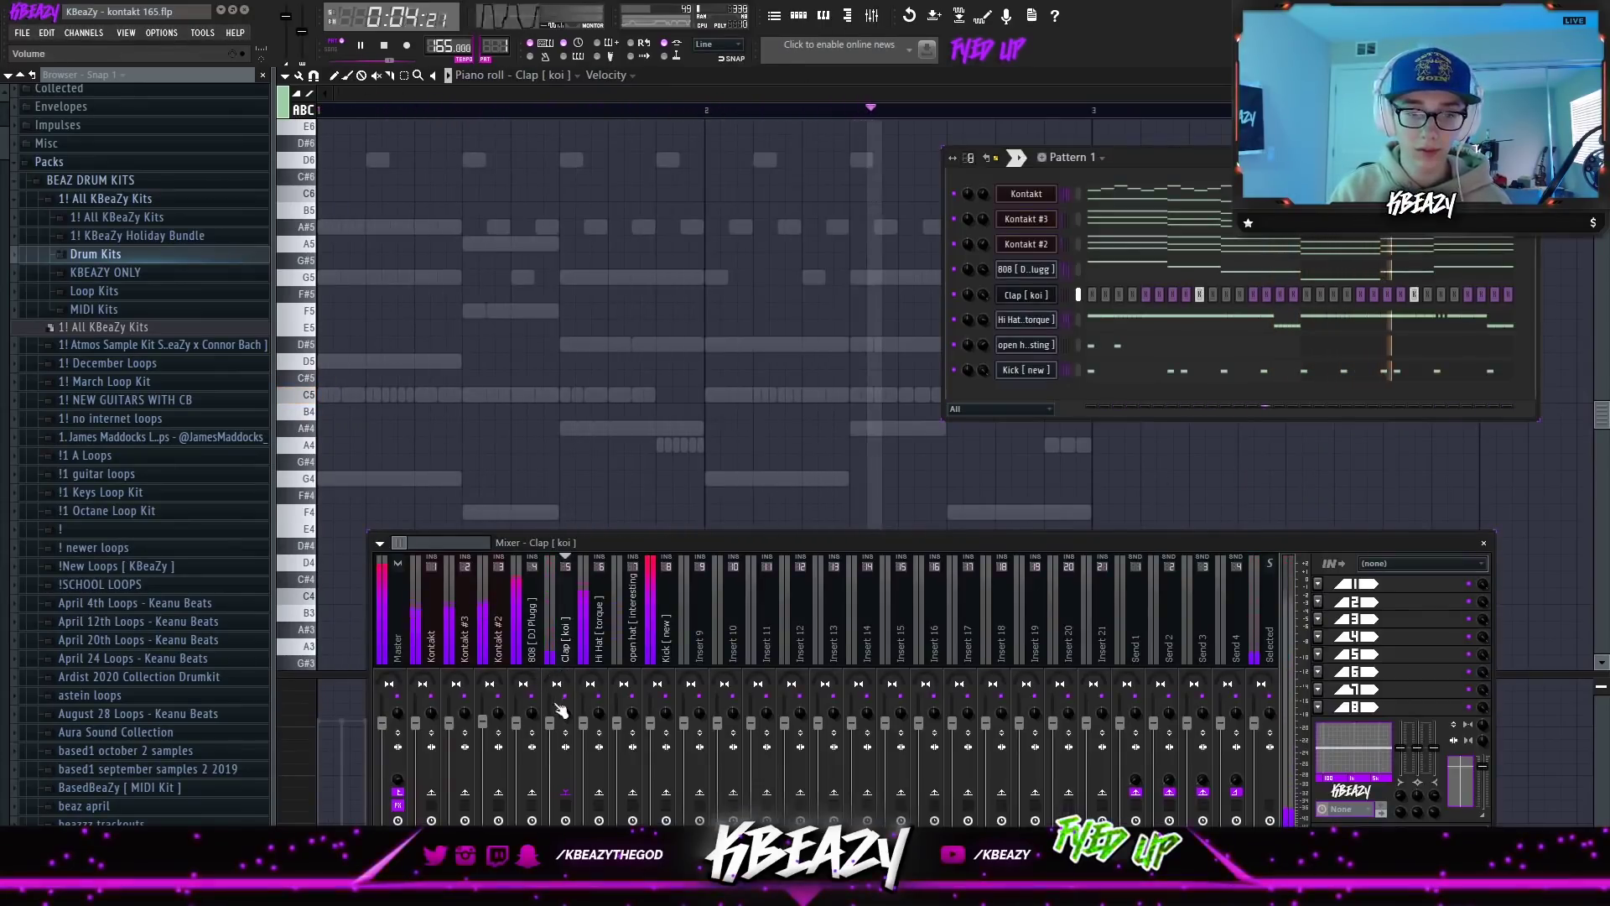
key(space)
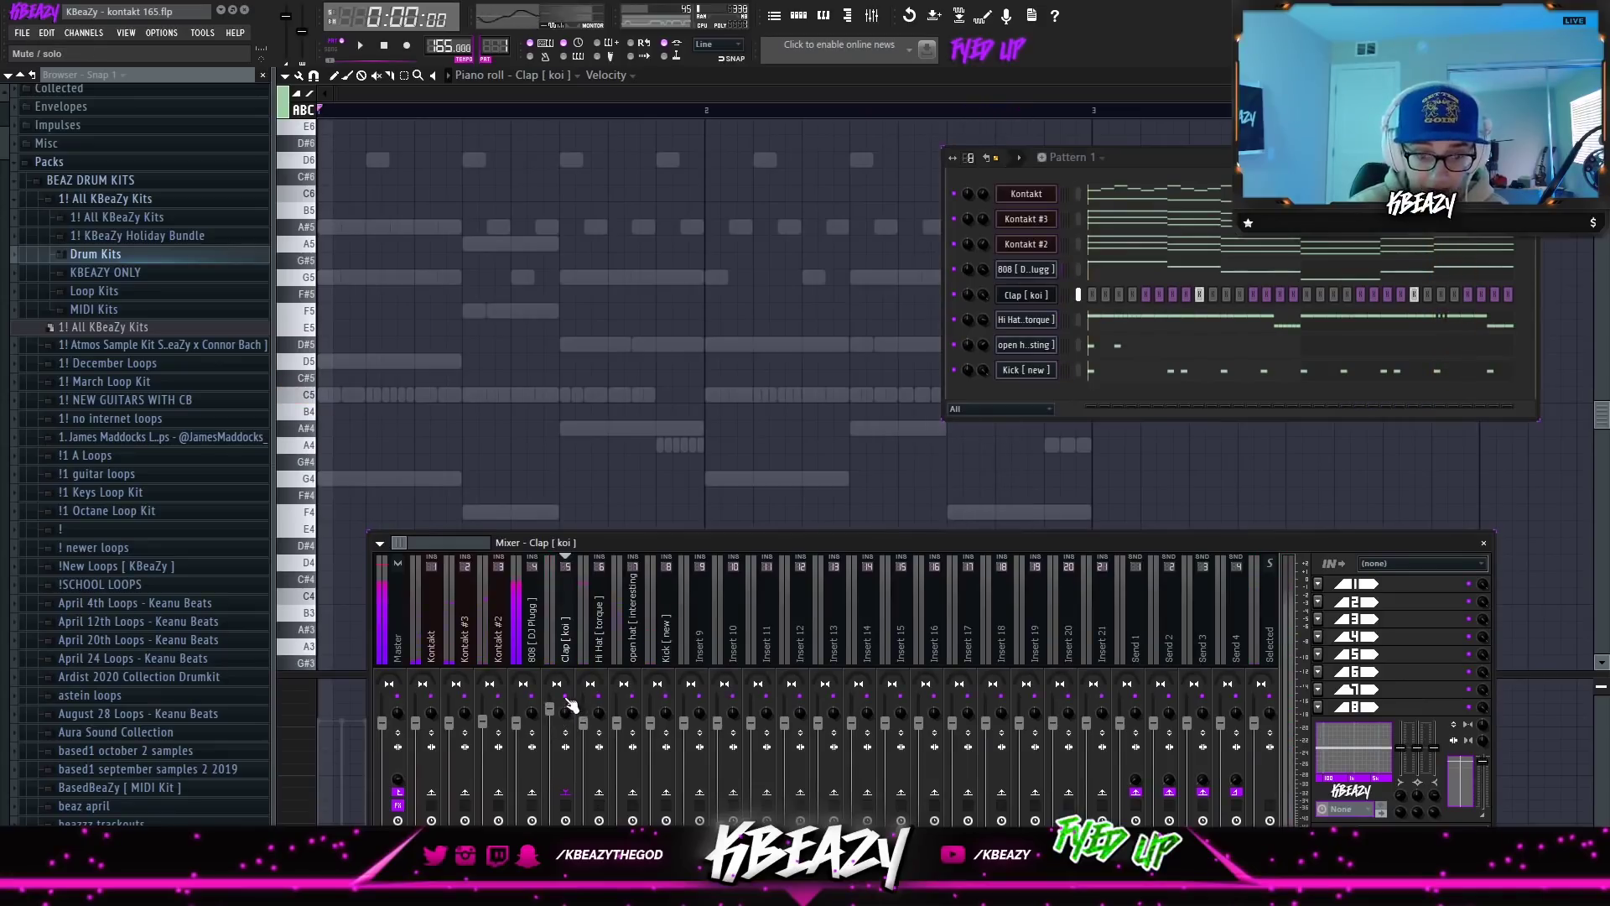
key(space)
right_click(571, 676)
click(572, 666)
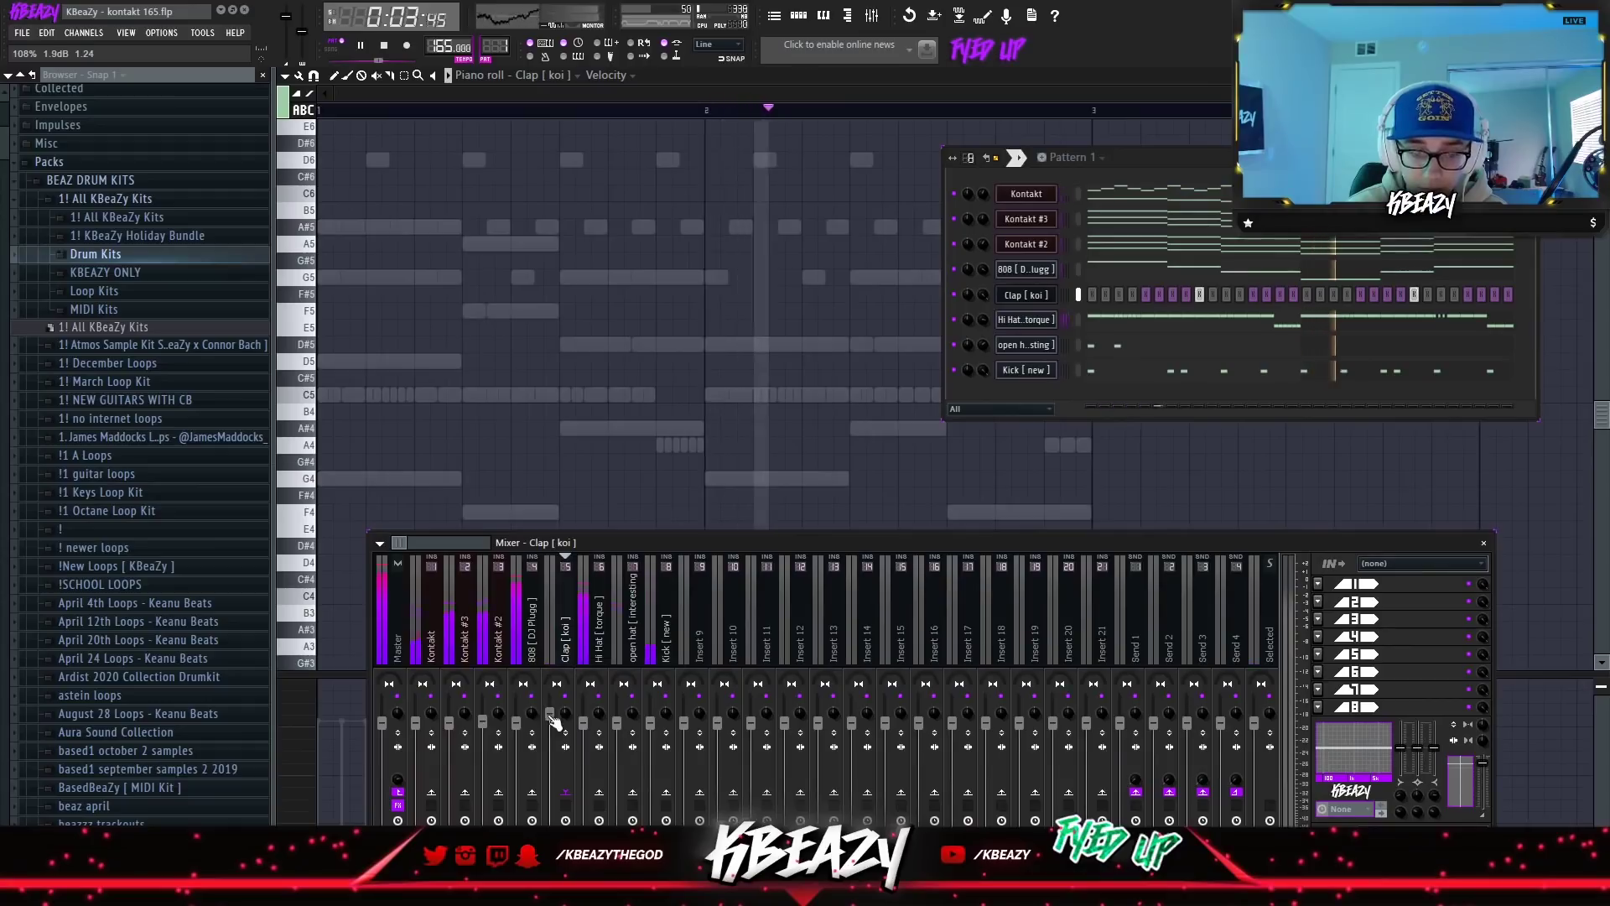
Lower the Kontakt, 808, hi-hat, open hat and kick mixer levels slightly, with the hi-hat at 91%, and set the clap to about +1.4 dB.
key(space)
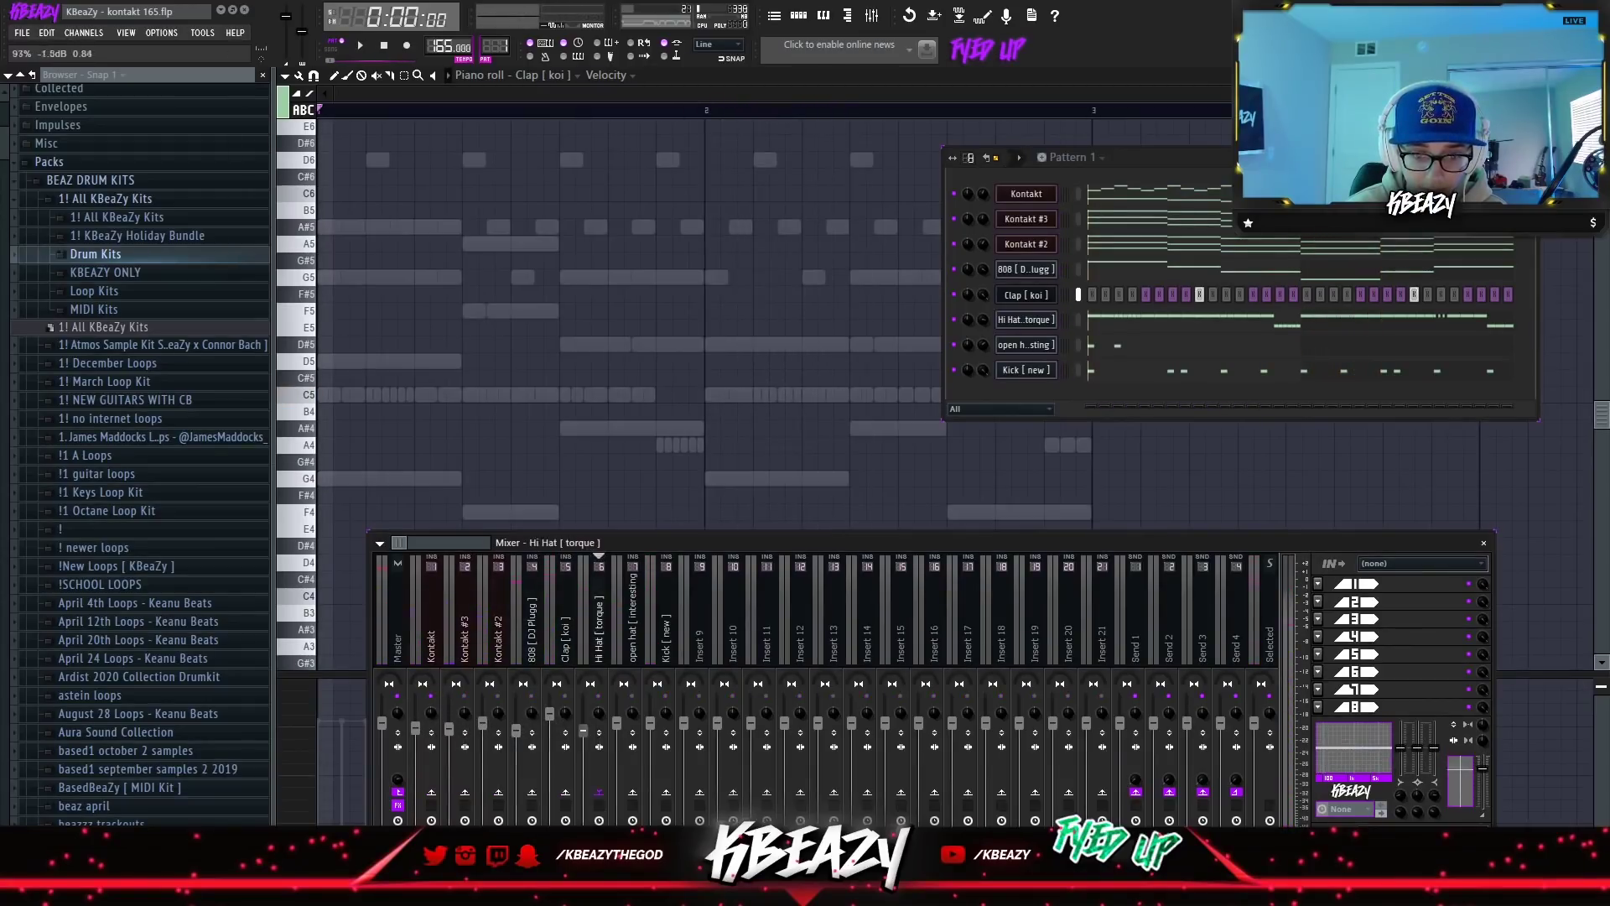
key(space)
key(space)
drag(549, 715, 550, 717)
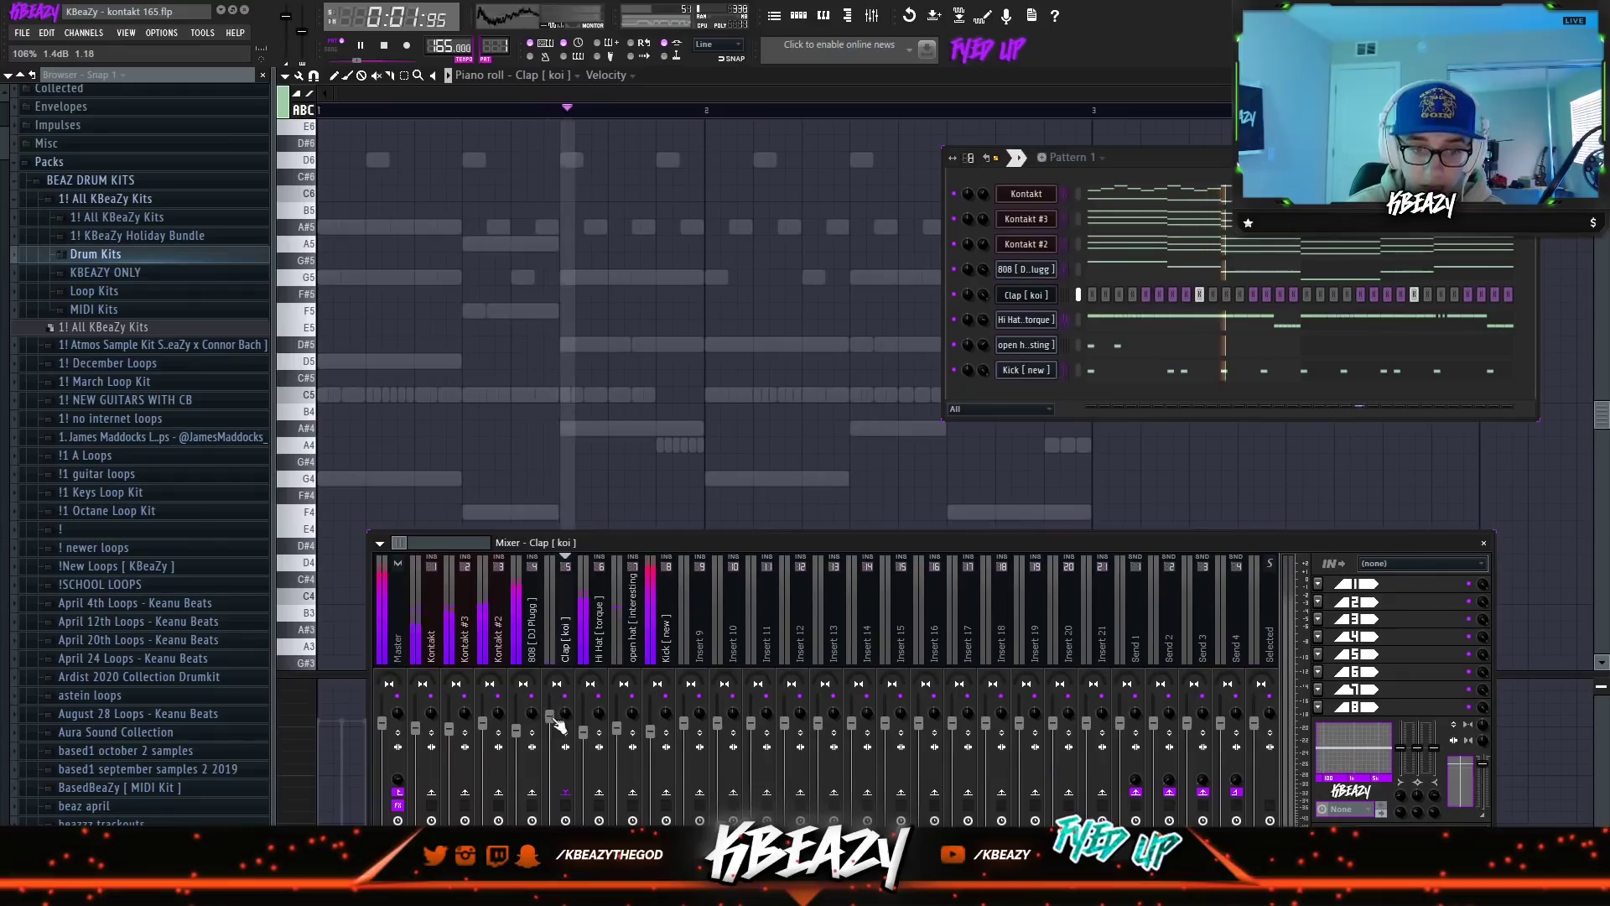
click(386, 648)
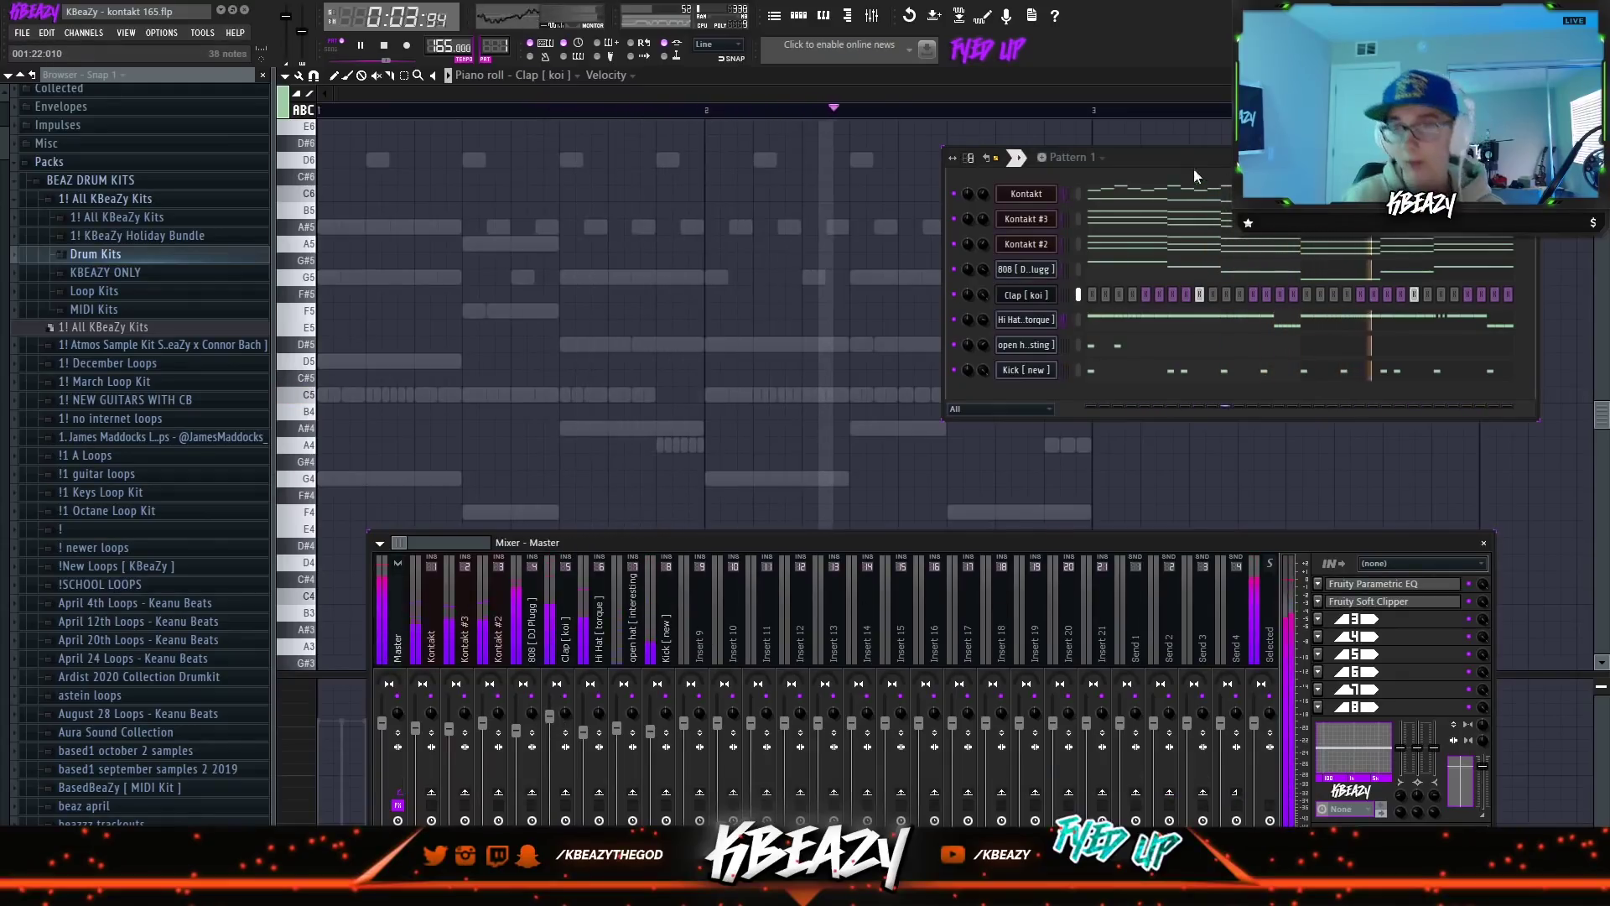
Review the 808 notes in the piano roll during playback and select the two C5 notes at the start of bar 2.
click(577, 75)
click(559, 154)
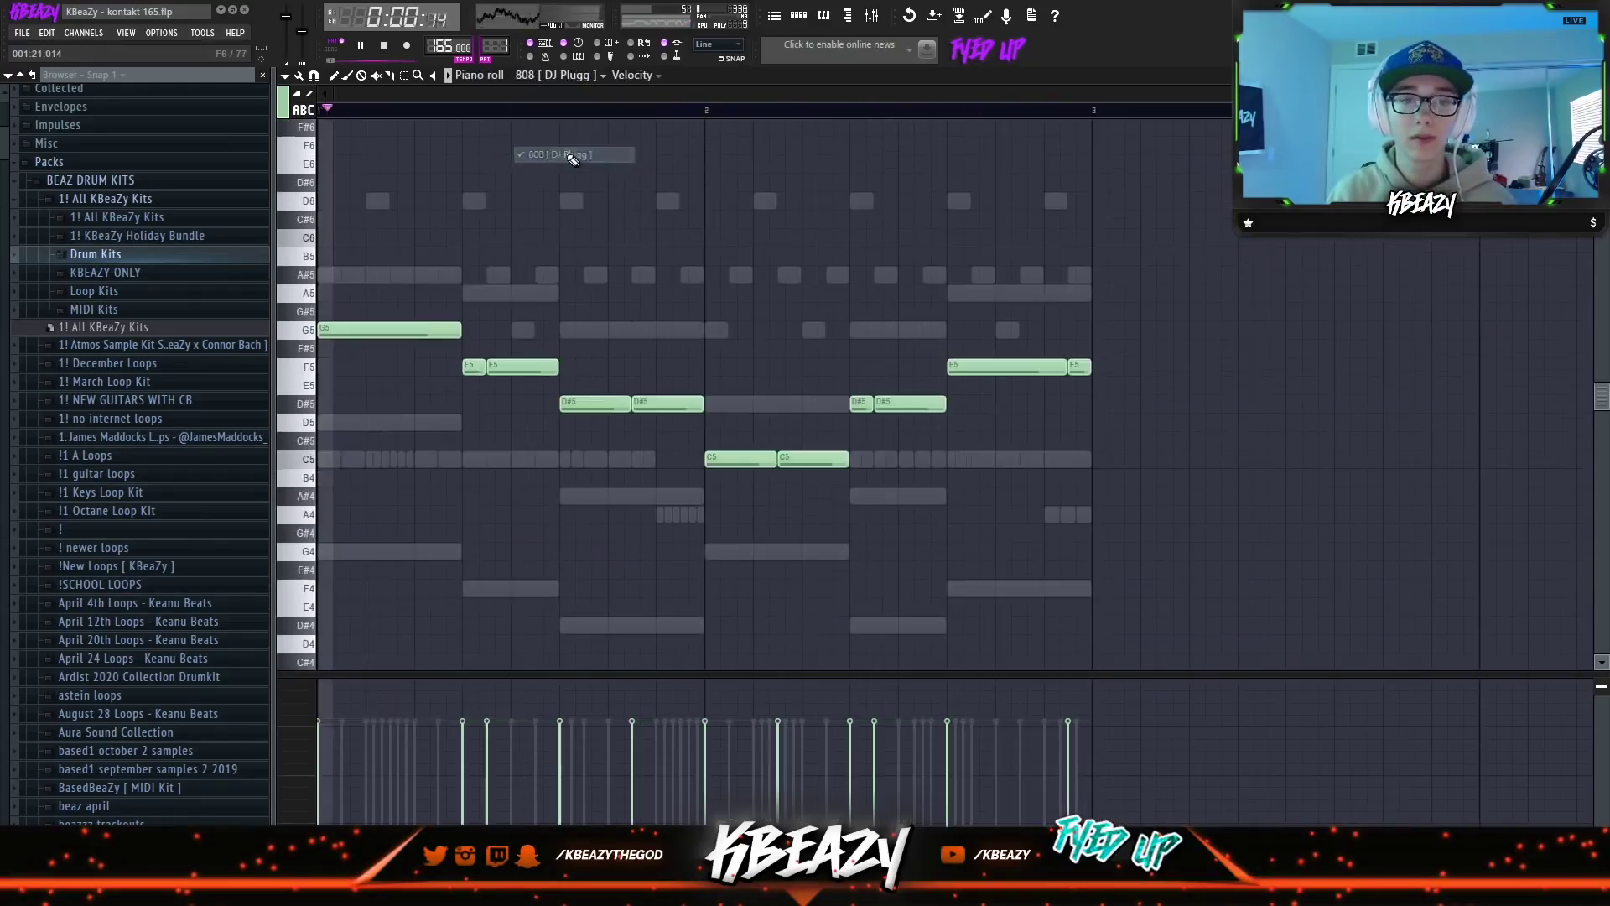
key(F6)
click(773, 71)
drag(884, 433, 750, 474)
key(space)
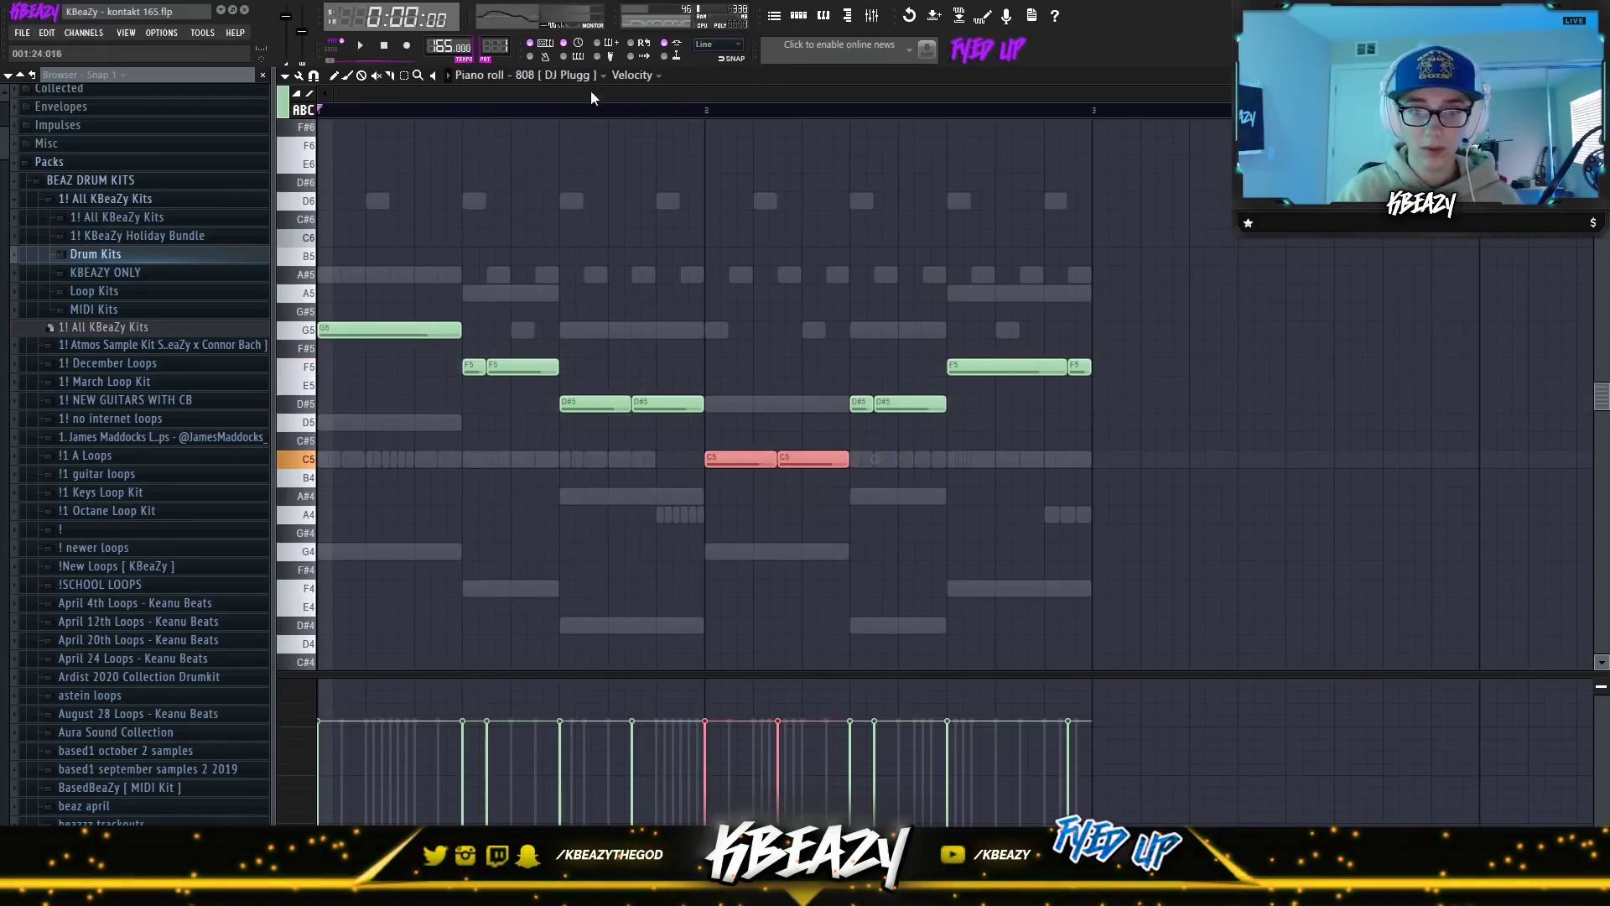
Repeat the two-bar notes of Kontakt, Kontakt #3 and Kontakt #2 in bars 3 and 4.
click(561, 76)
click(553, 106)
click(537, 75)
click(540, 122)
click(549, 75)
click(549, 138)
Repeat the 808 notes in bars 3 and 4 and raise the first note of bar 4 an octave to C6.
click(550, 75)
click(560, 154)
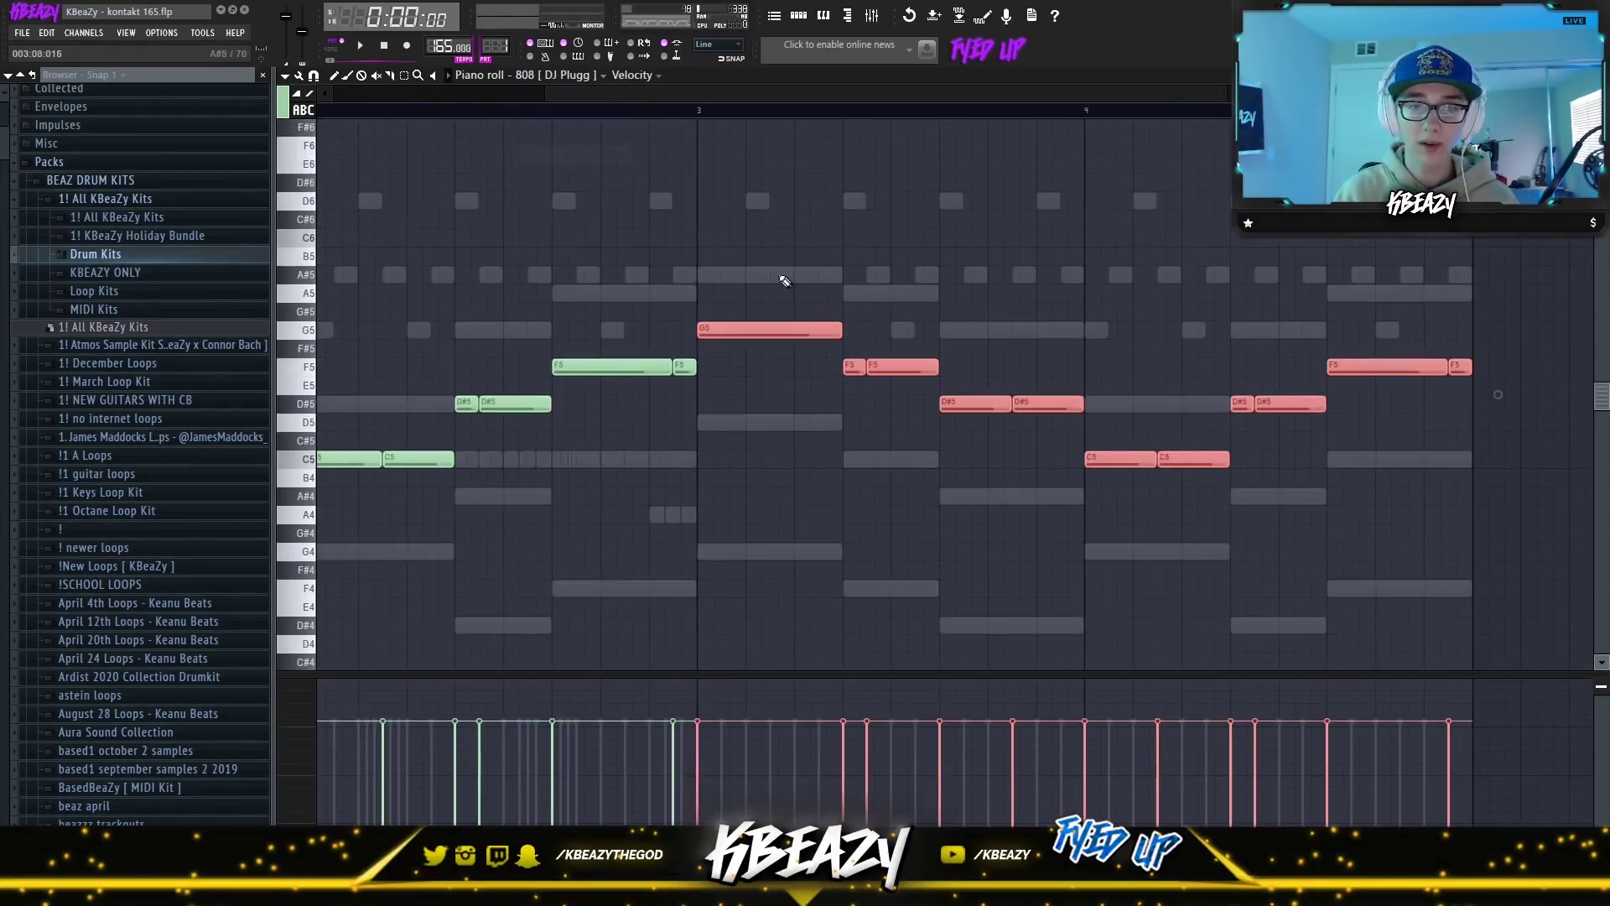
click(1123, 459)
key(ctrl+Up)
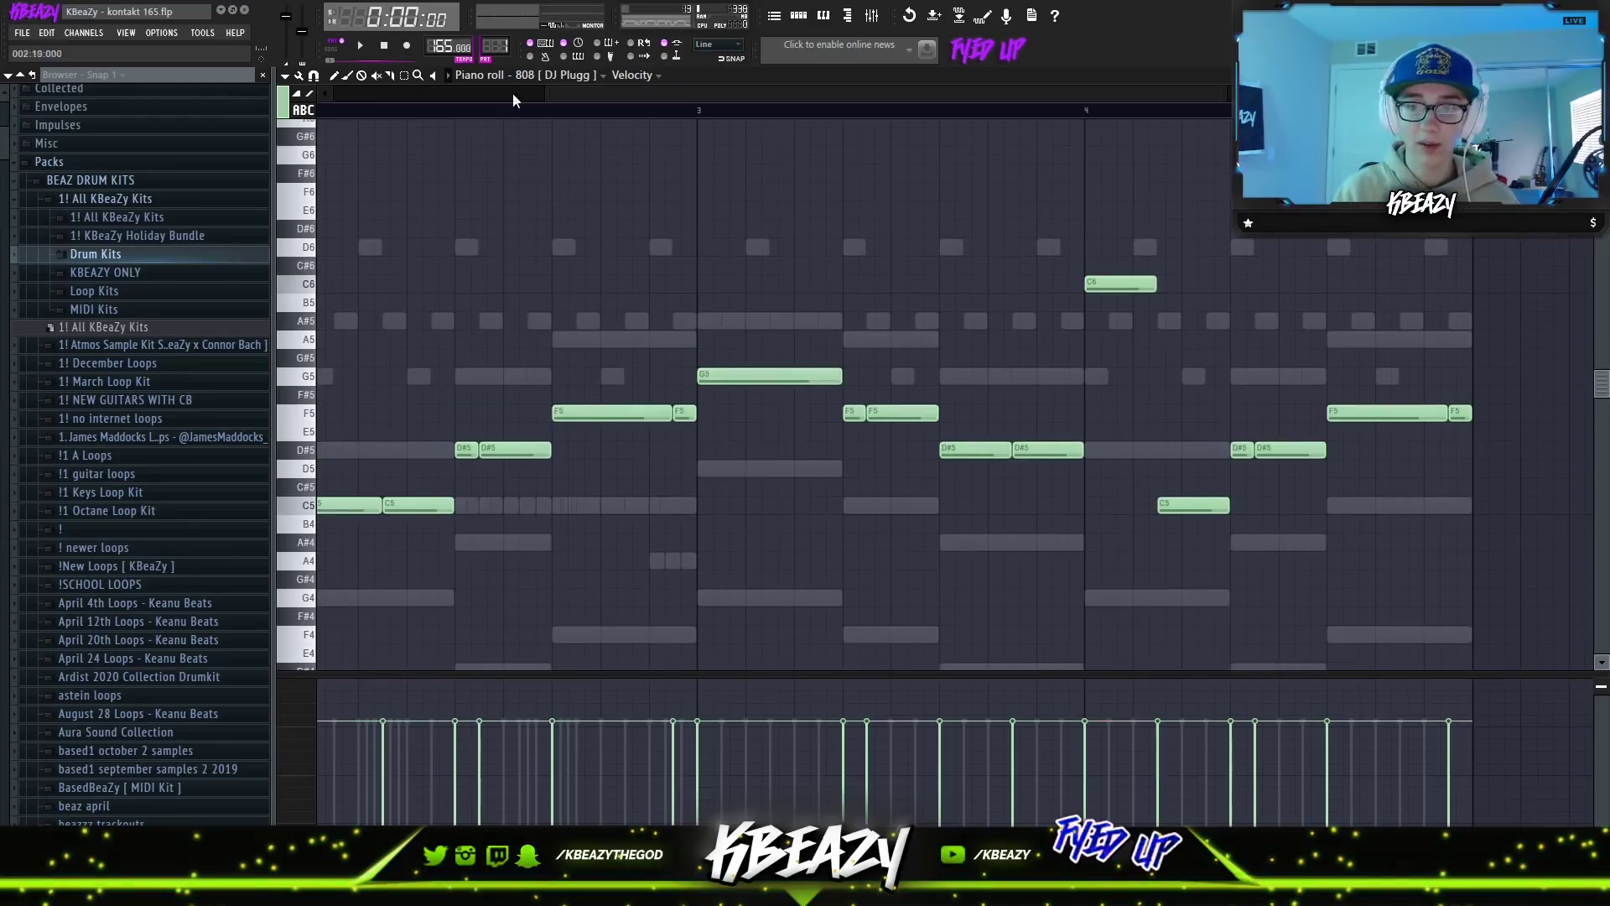
Repeat the hi-hat and open hat notes of the first two bars in bars 3 and 4.
click(550, 76)
click(559, 186)
click(560, 77)
click(587, 199)
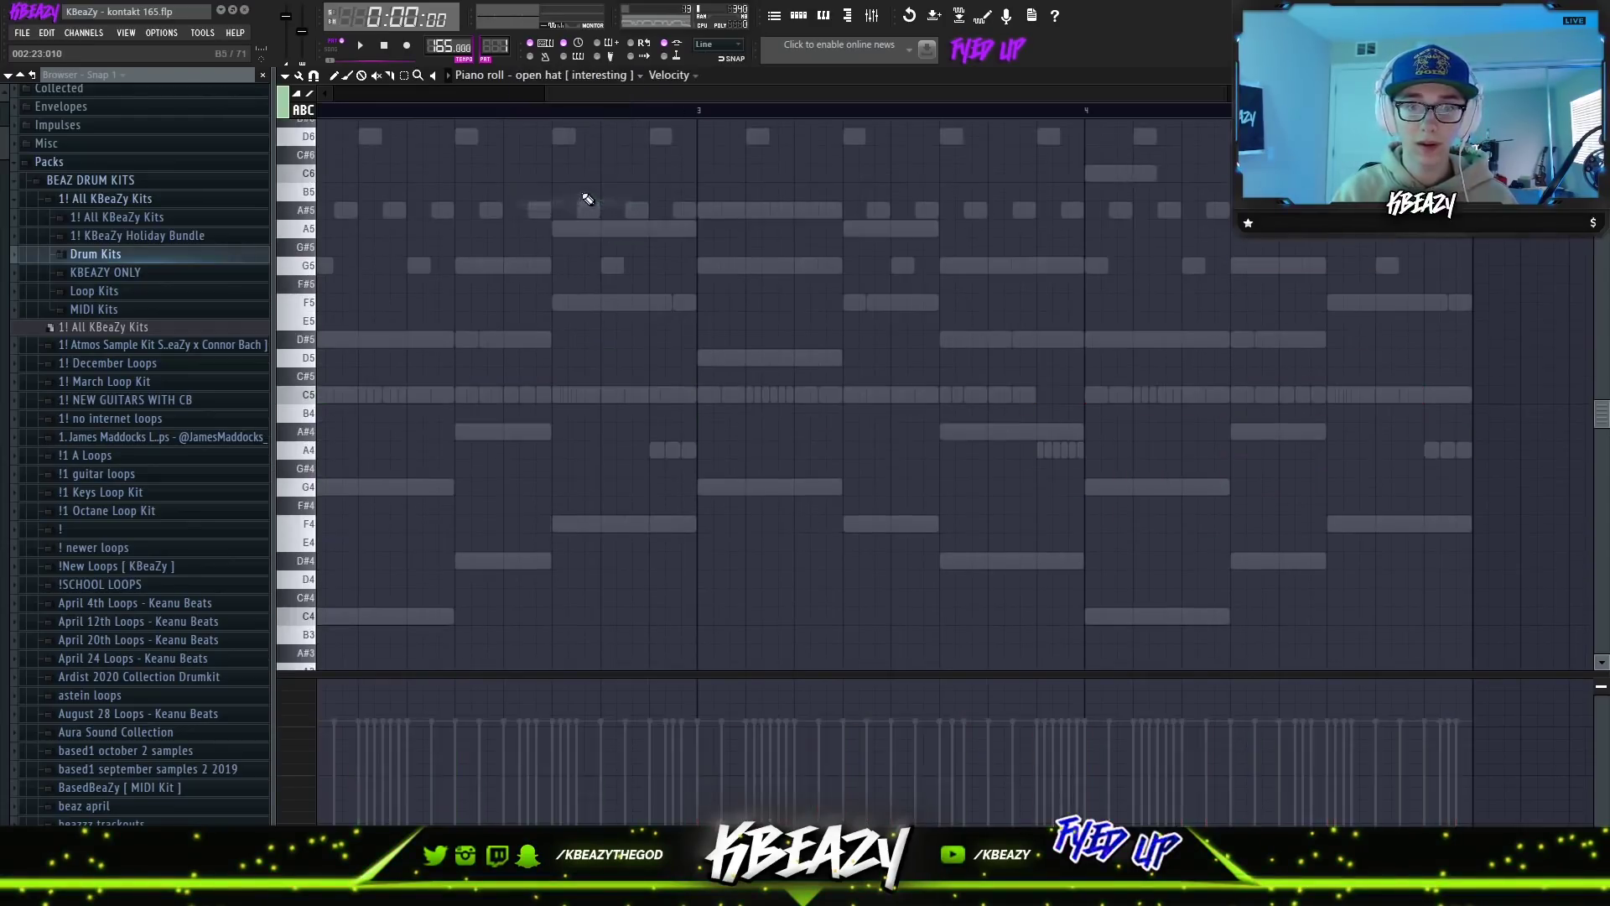
drag(619, 98, 404, 101)
key(ctrl+a)
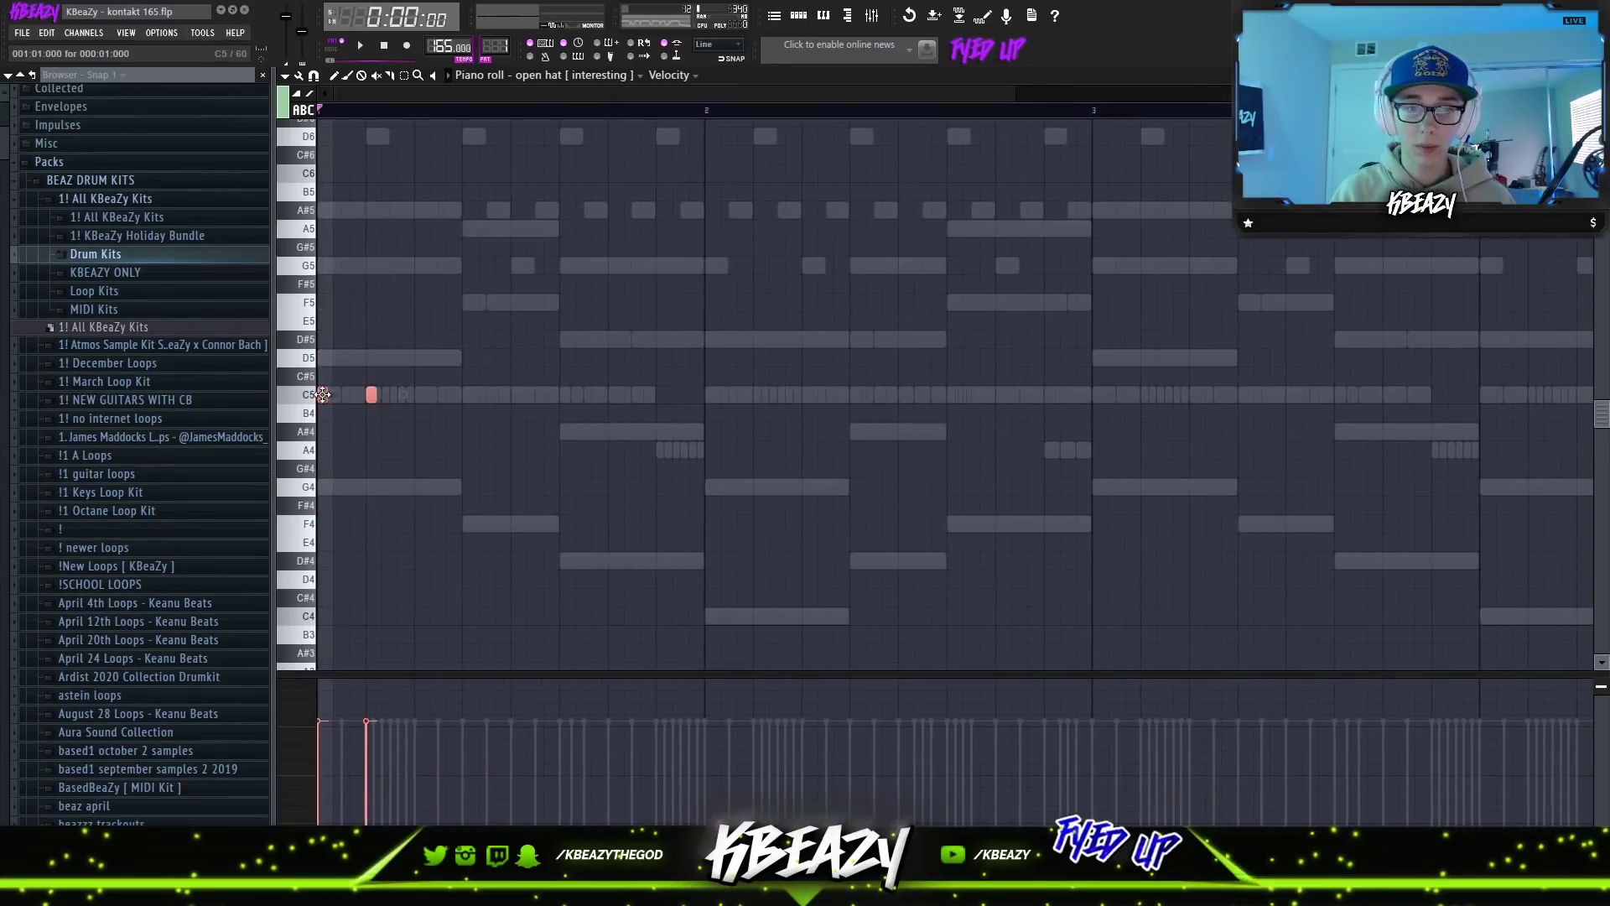
drag(1015, 94, 1471, 94)
Repeat the kick's two-bar note pattern in bars 3 and 4.
click(576, 77)
click(565, 220)
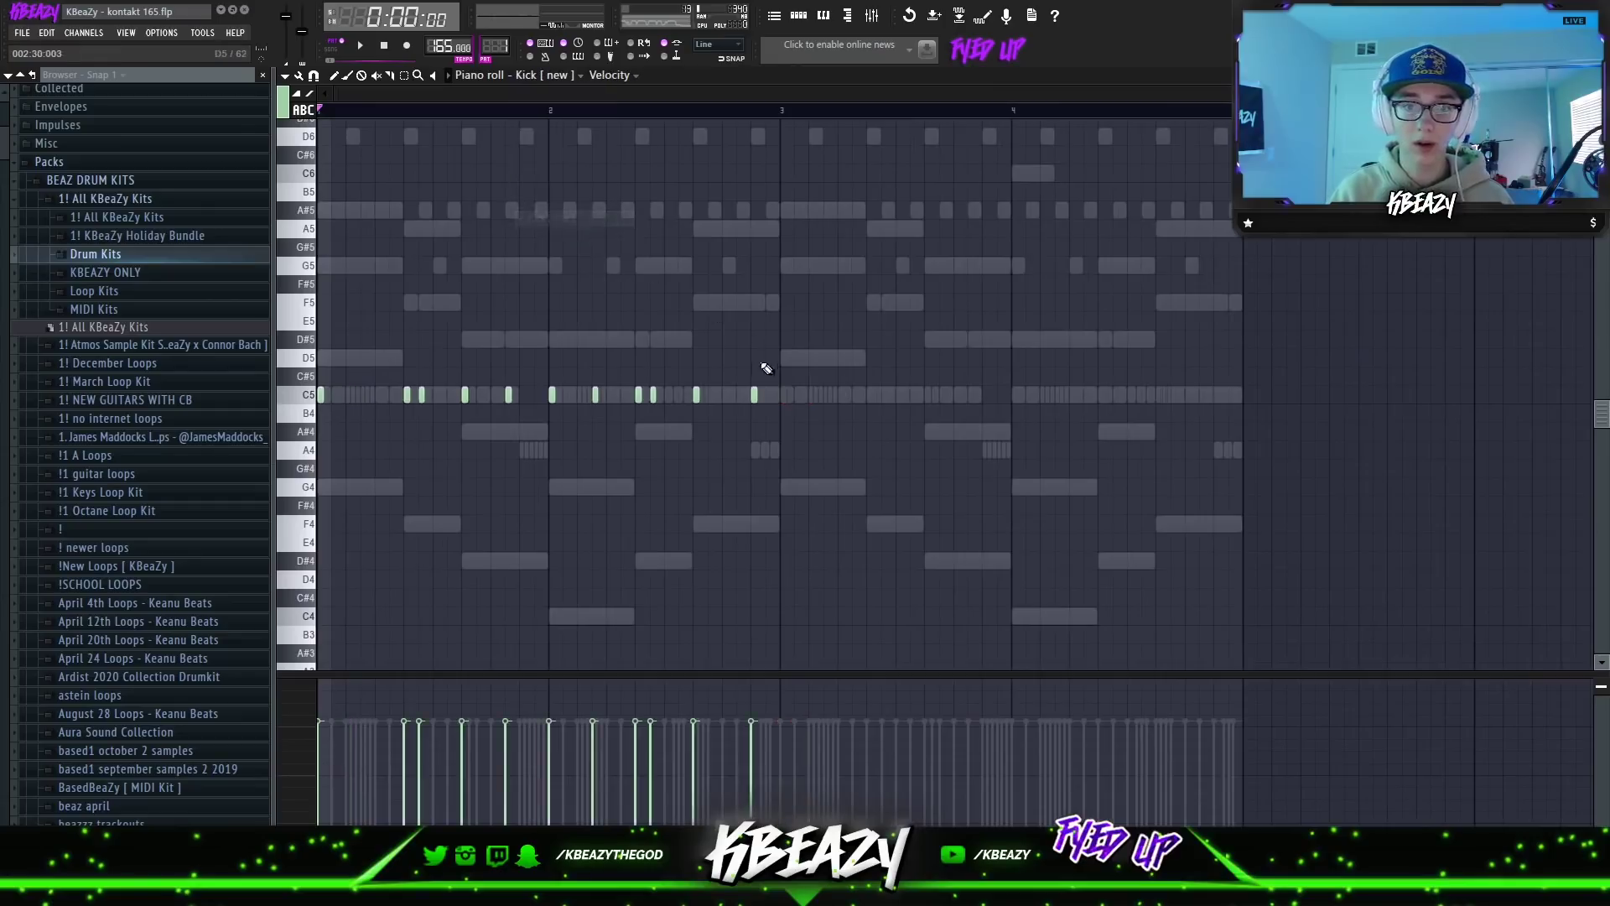
key(ctrl+v)
mouse_move(761, 394)
mouse_down()
mouse_move(858, 415)
mouse_move(781, 383)
mouse_up()
key(space)
key(ctrl+d)
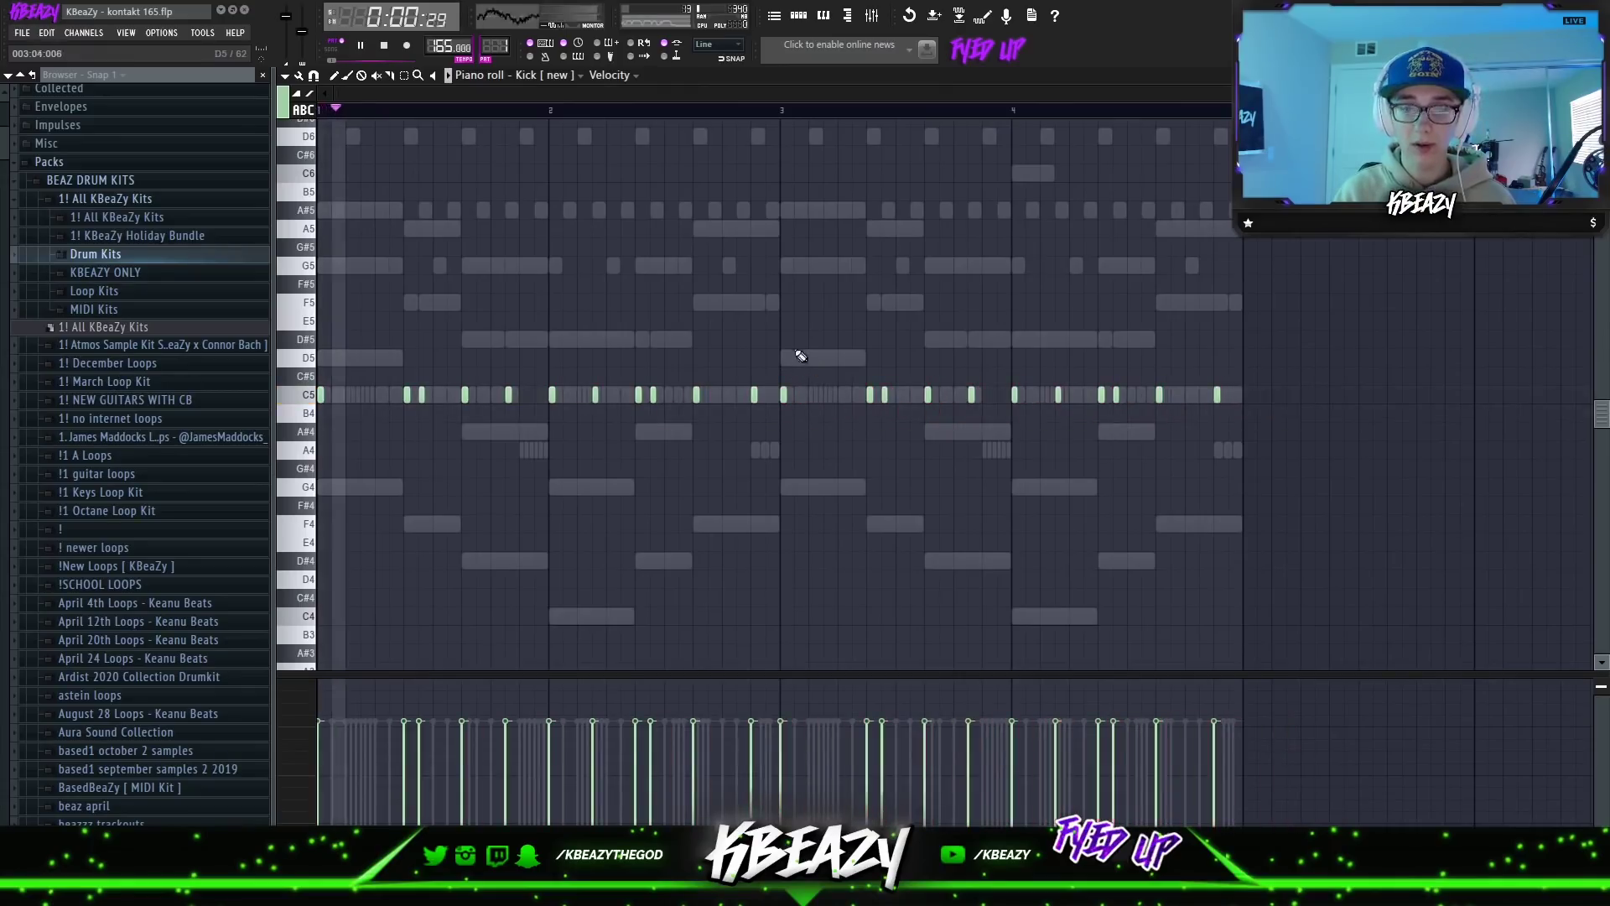
Play the four-bar pattern with the 808 notes open to hear the octave jump at the start of bar 4.
click(545, 75)
click(545, 163)
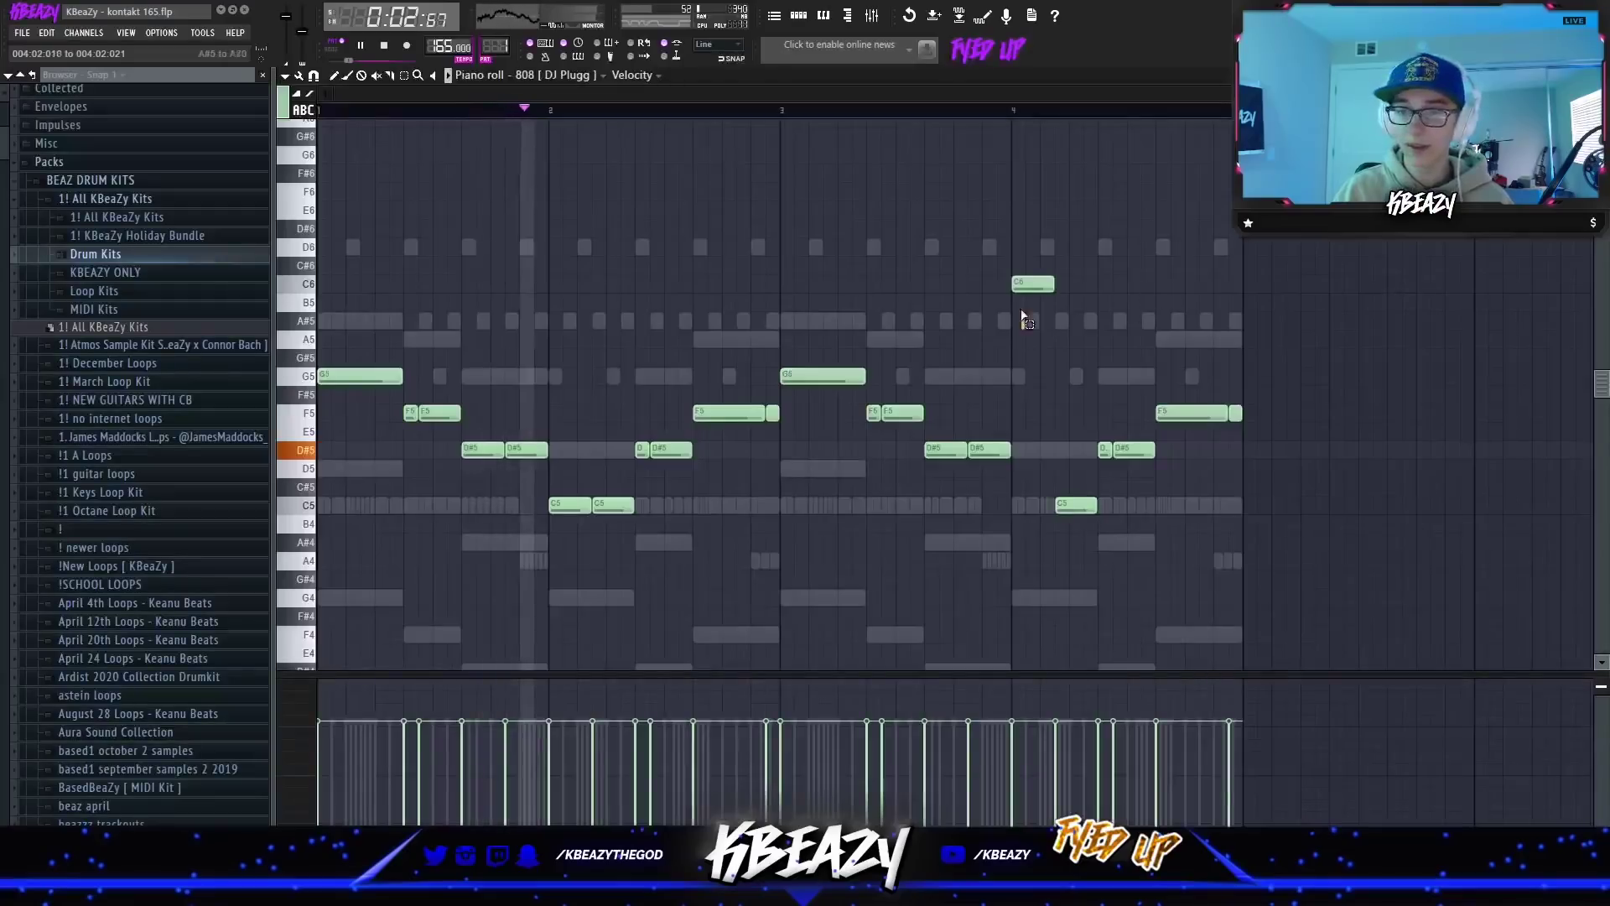
drag(1060, 550, 1030, 215)
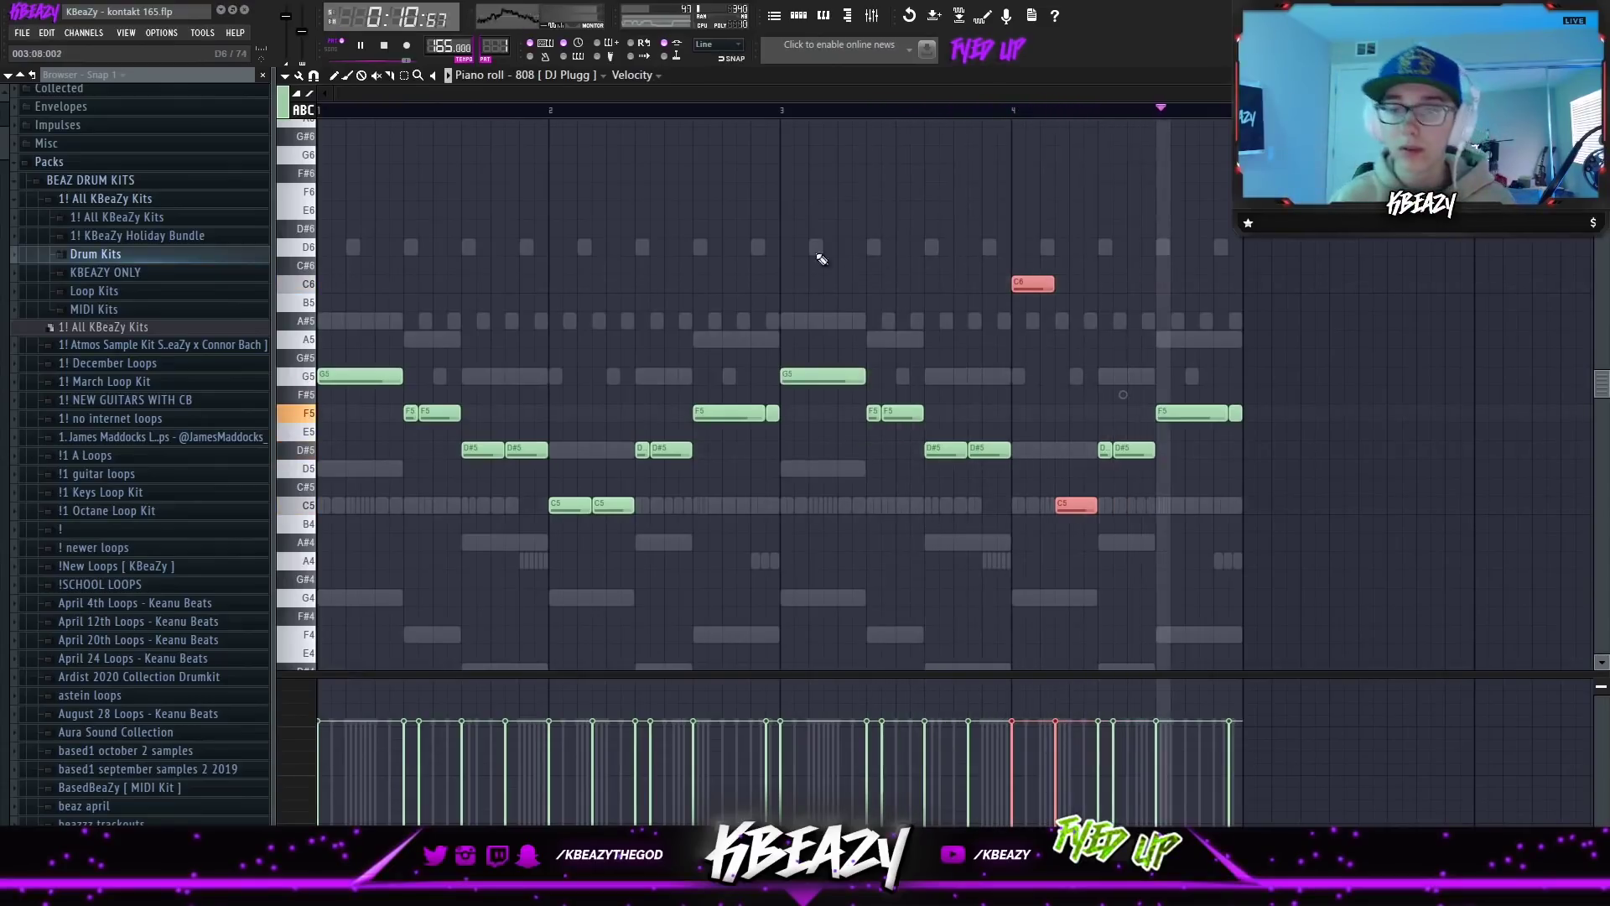
key(space)
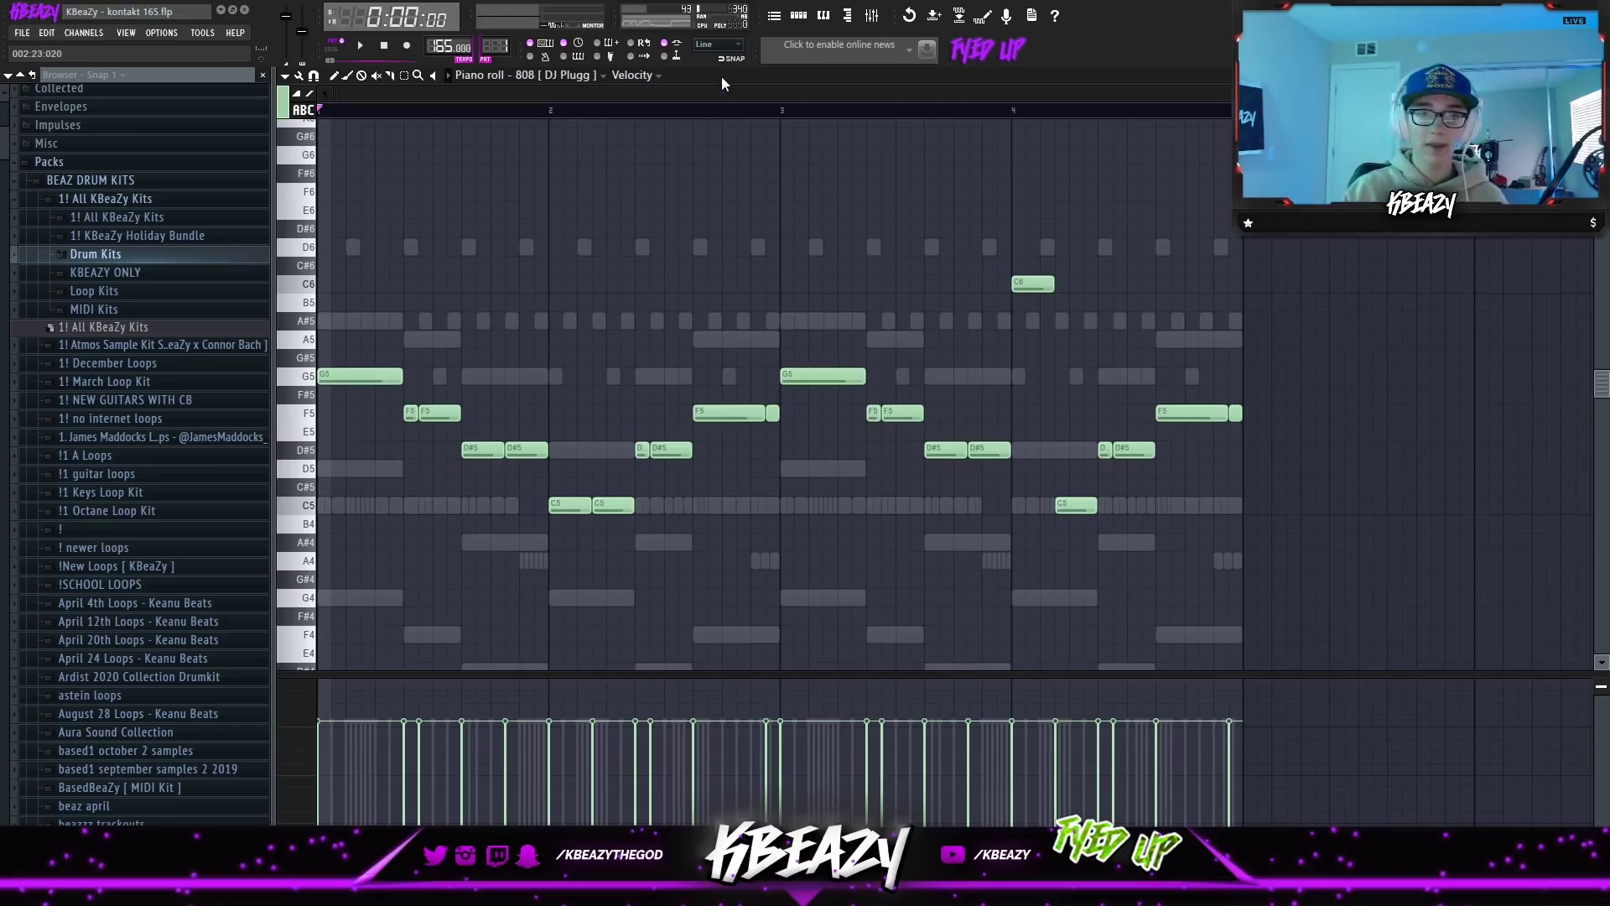
Mute the 808 and drum channels so only the three Kontakt channels stay on, and add an Omnisphere channel.
drag(1601, 93, 1591, 93)
scroll(895, 178, down, 3)
key(F6)
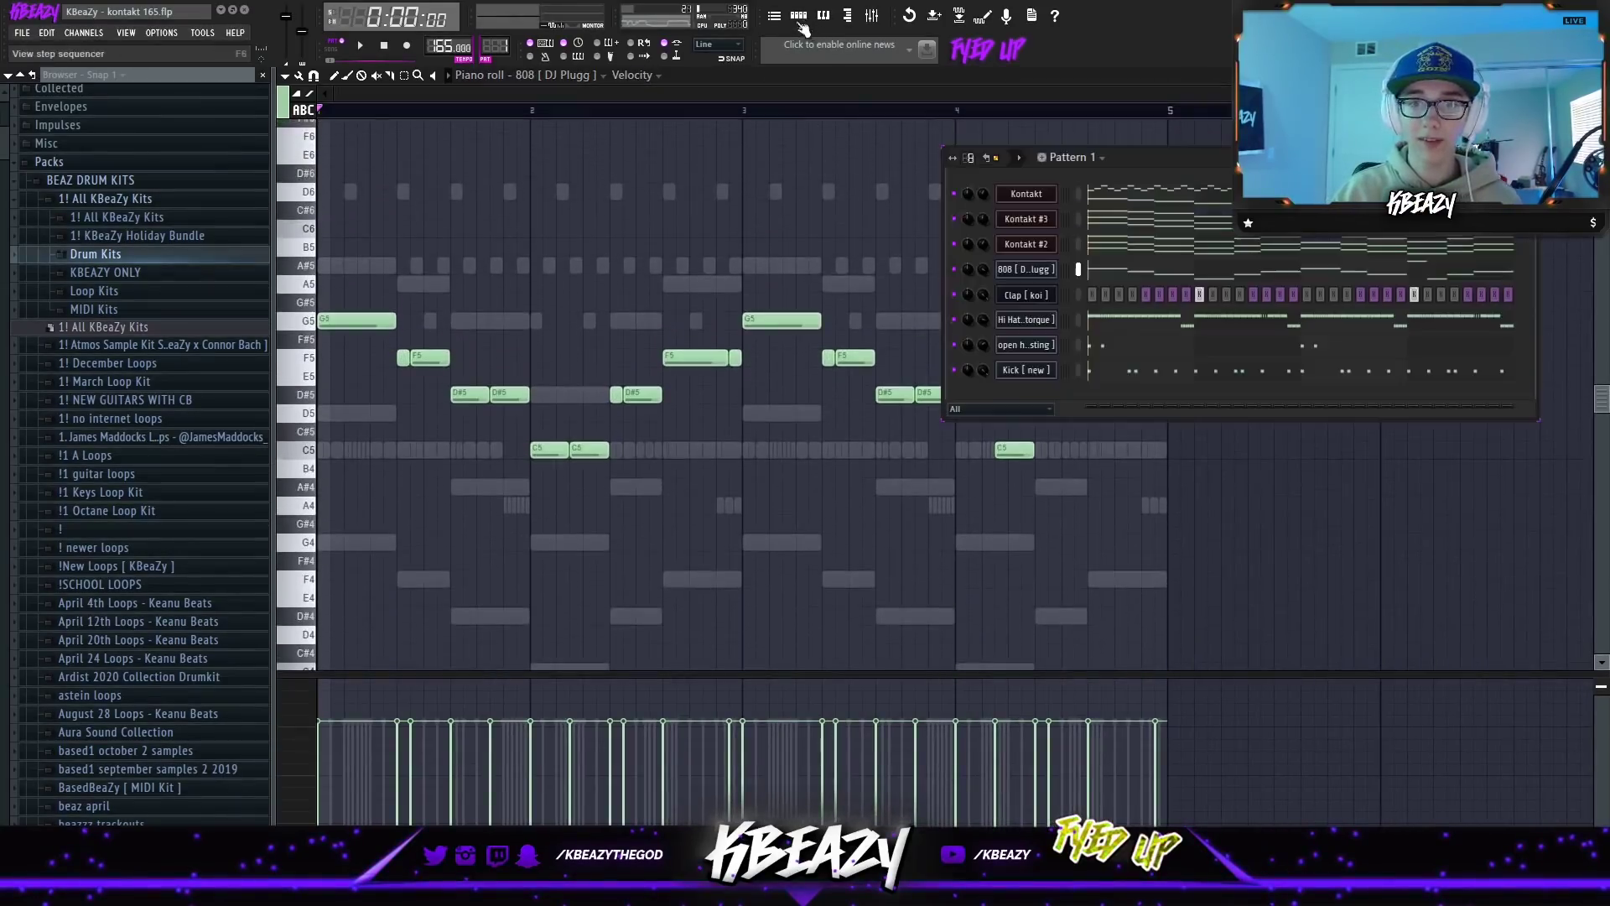
drag(953, 244, 954, 194)
click(83, 32)
mouse_move(126, 46)
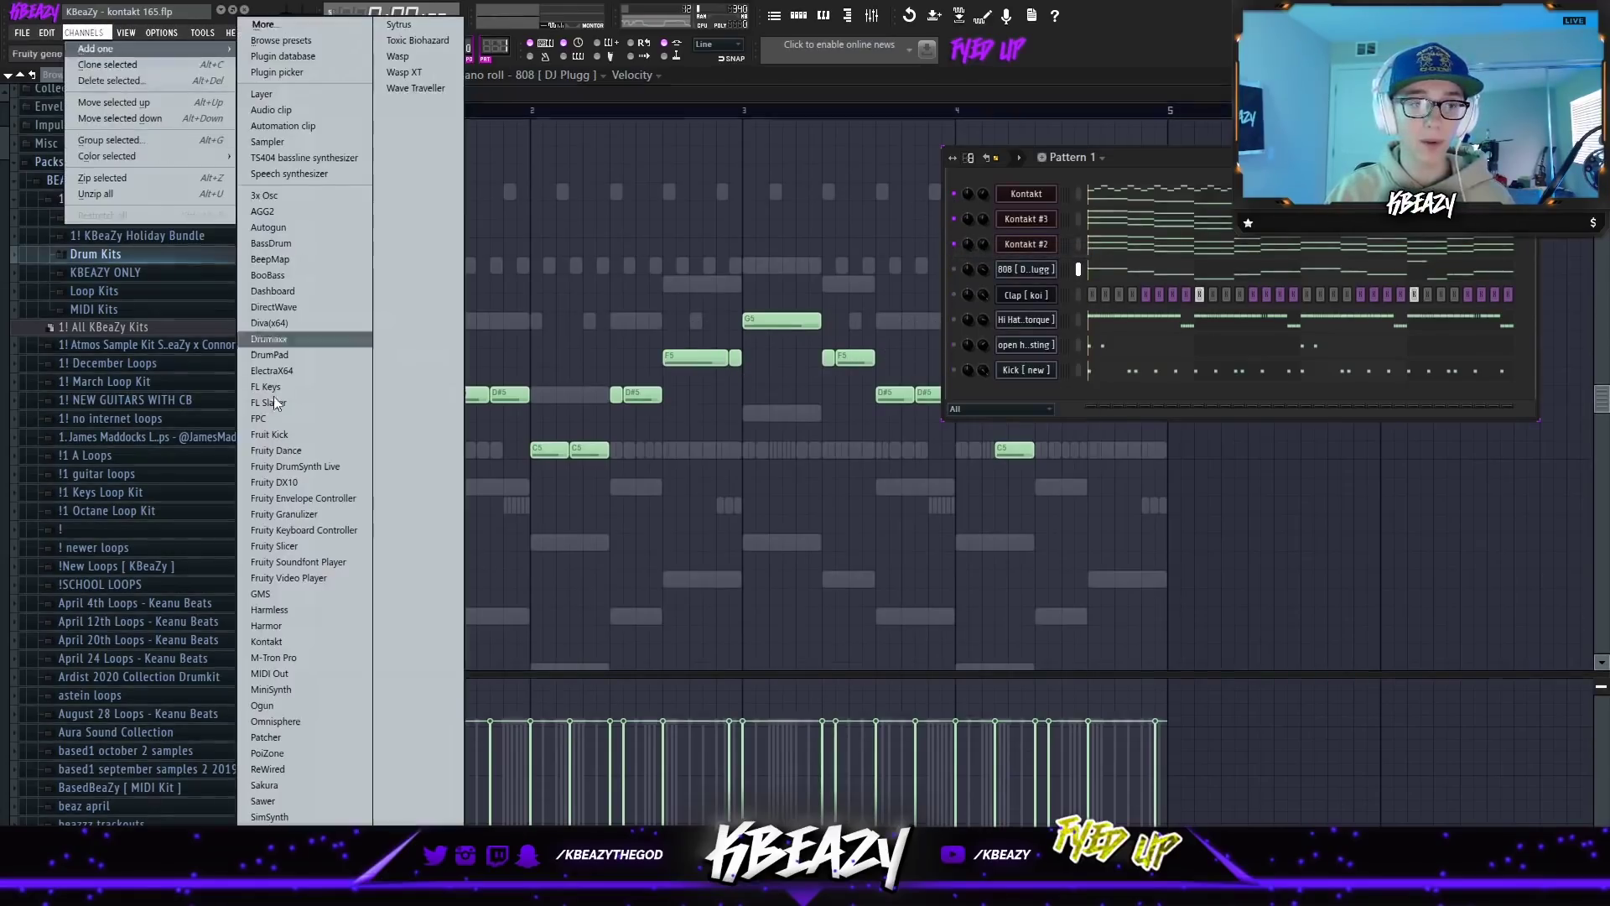
click(285, 717)
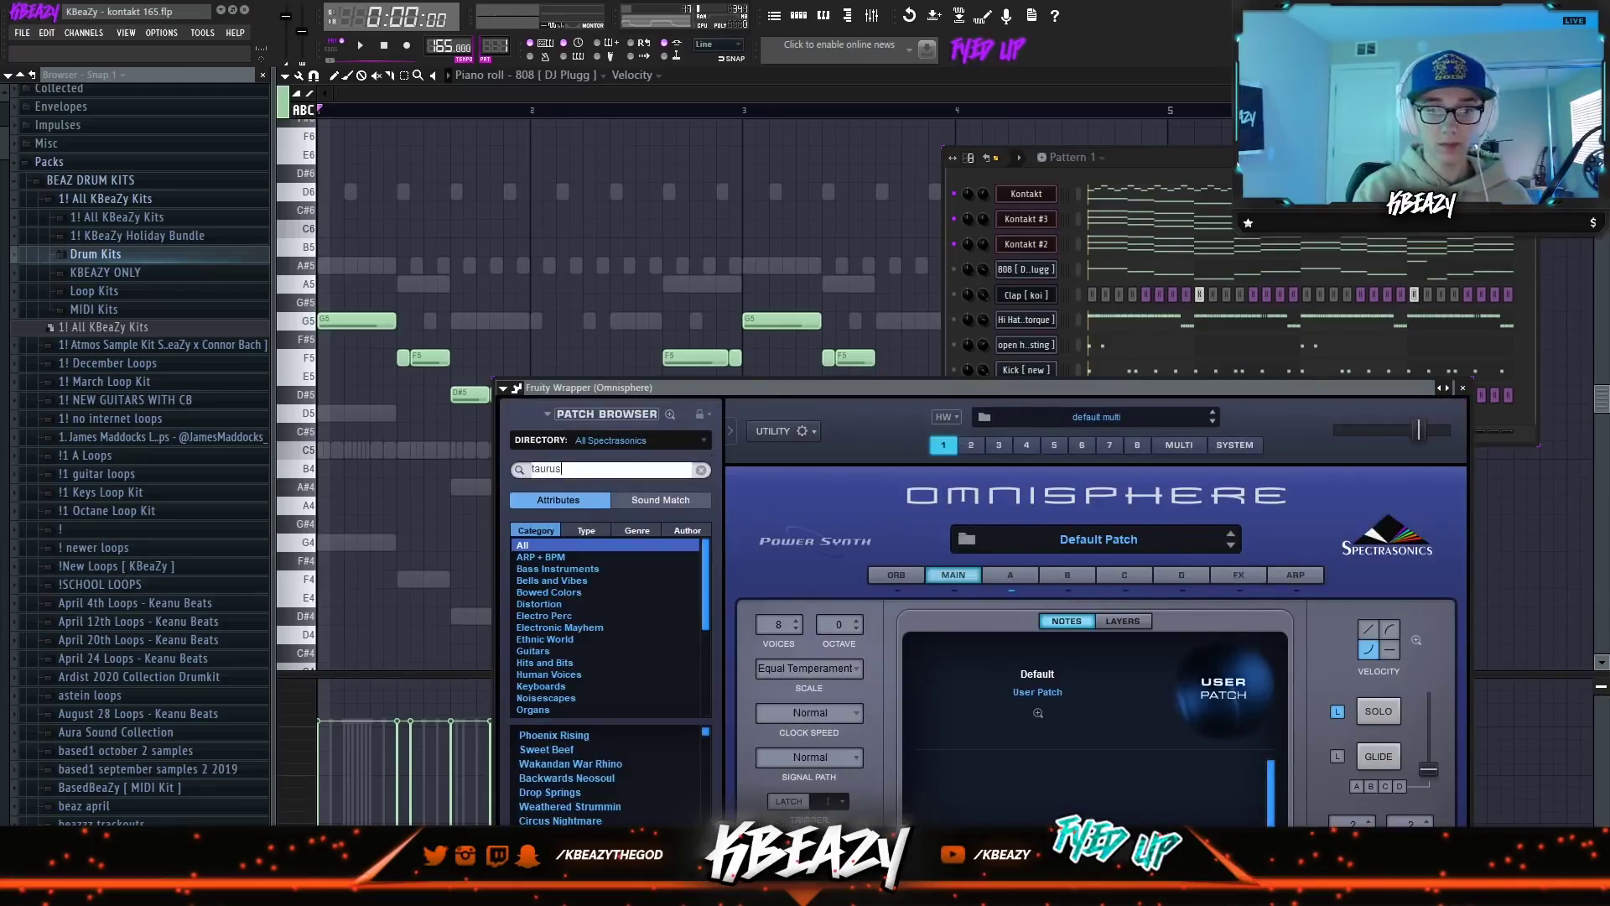
Search Omnisphere's patches for "taurus" and load Deep Taurus FM 2.
key(Return)
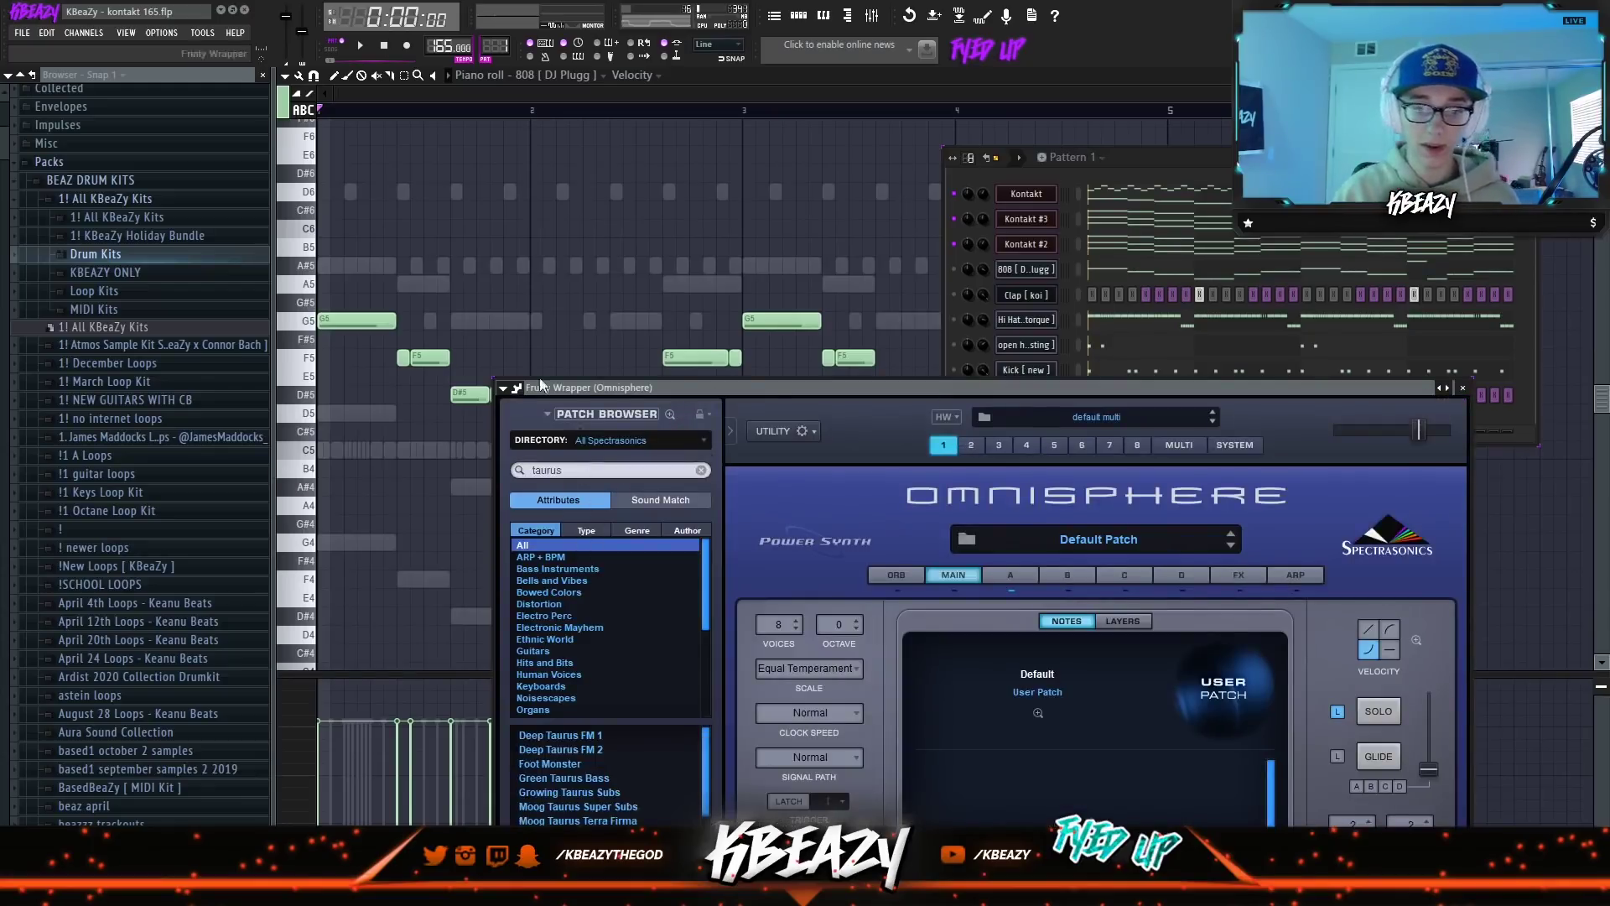
click(583, 752)
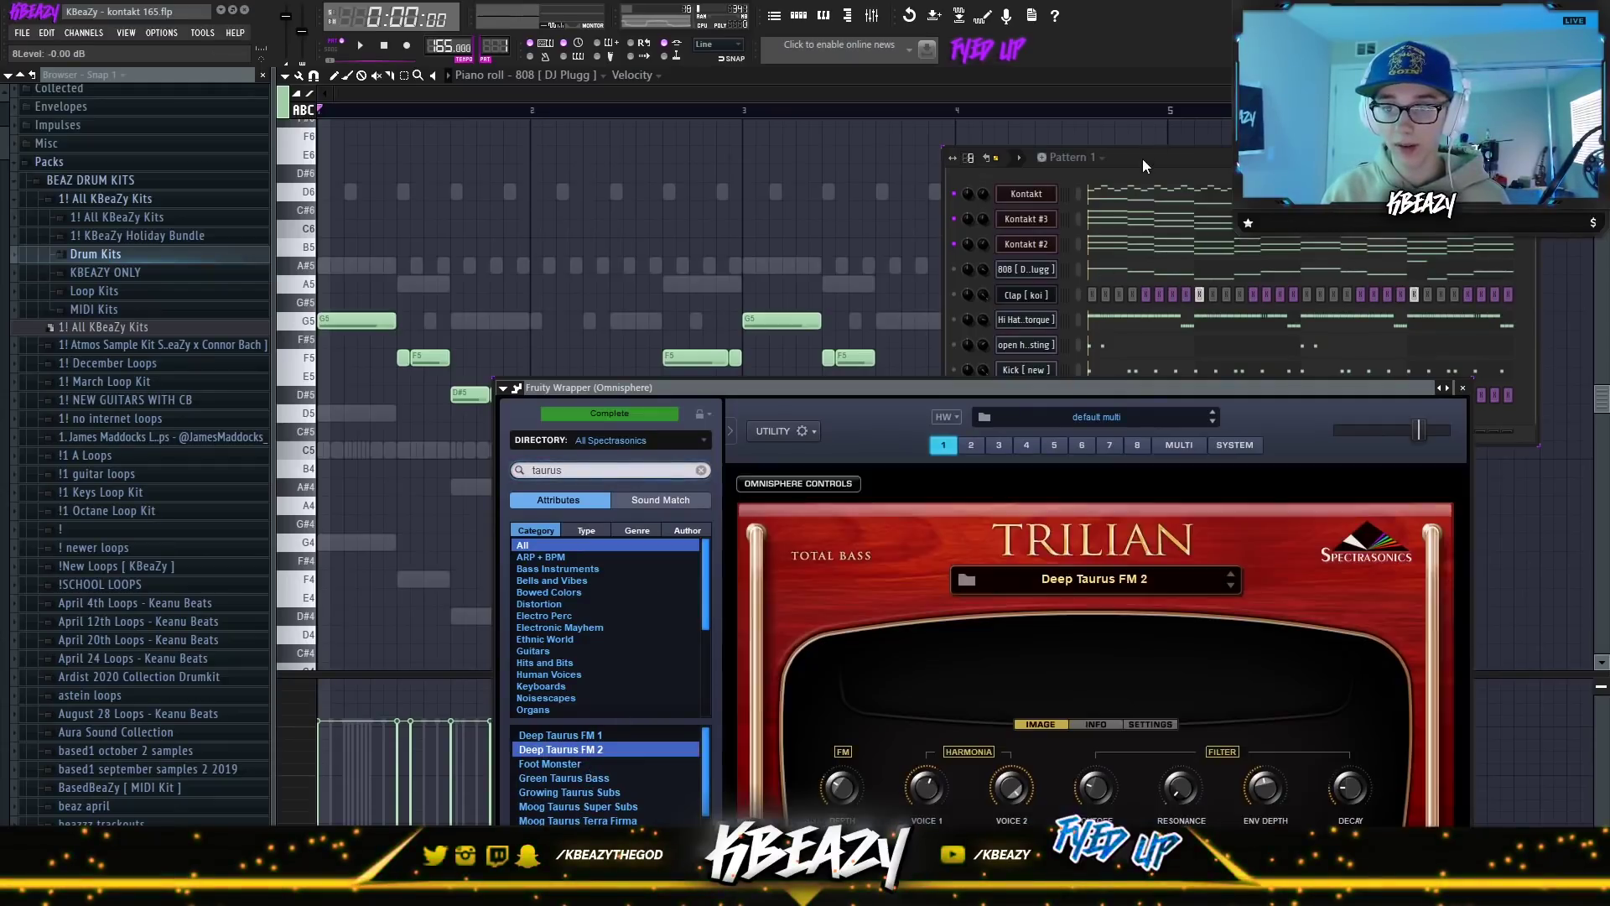
click(1090, 273)
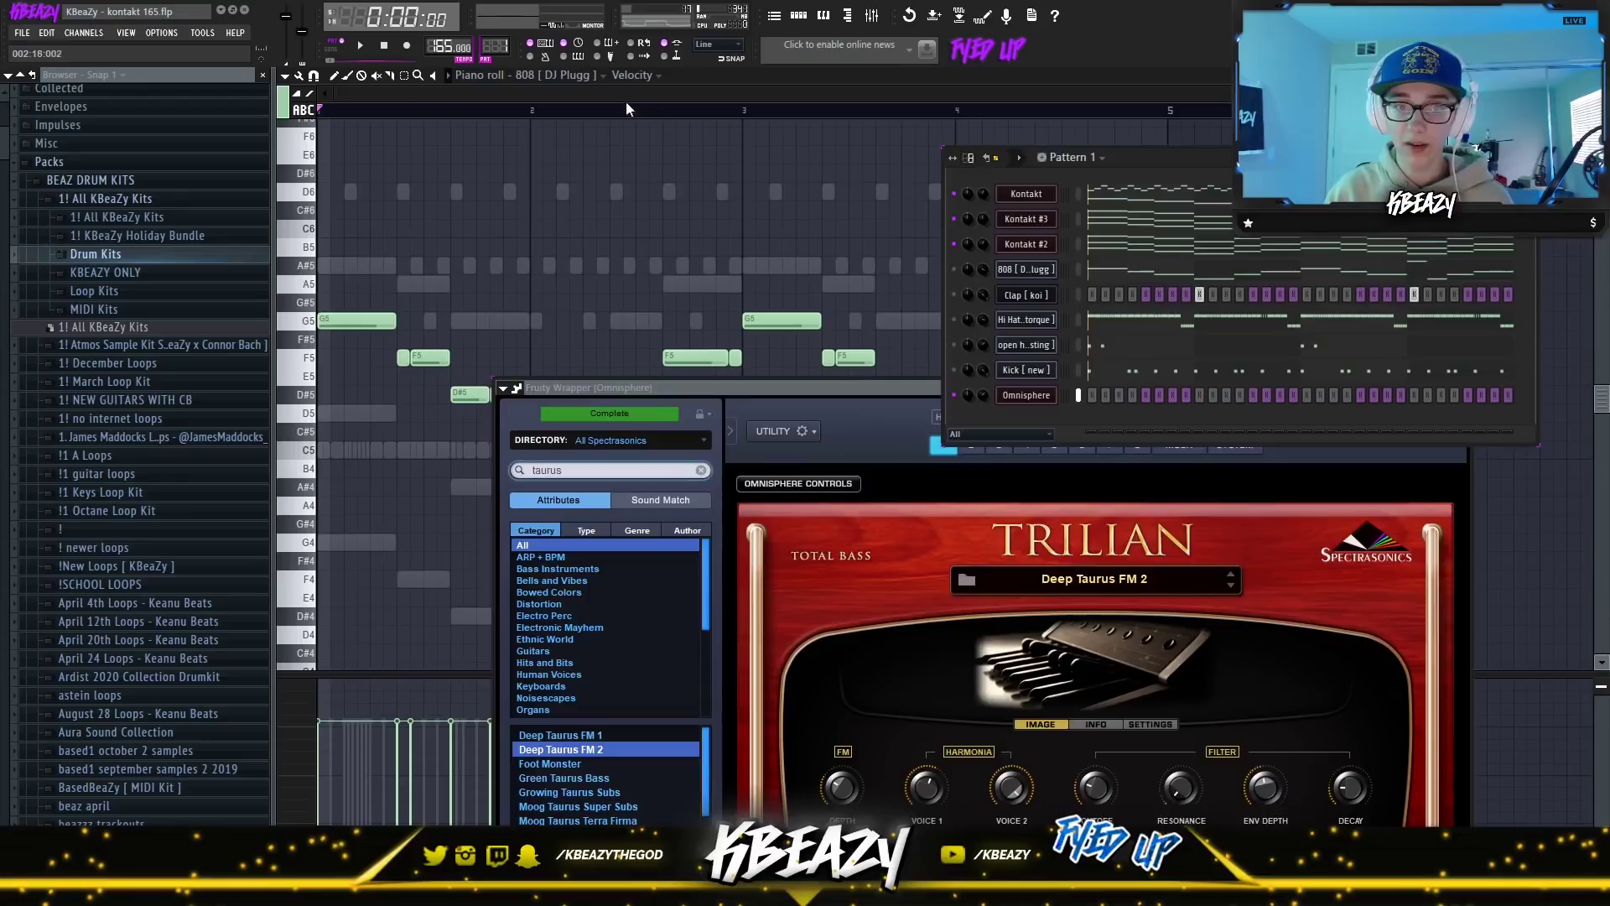
Copy the 808 notes into the Omnisphere channel, drop the retriggered repeats and extend the remaining notes with Quick legato.
click(565, 76)
click(554, 234)
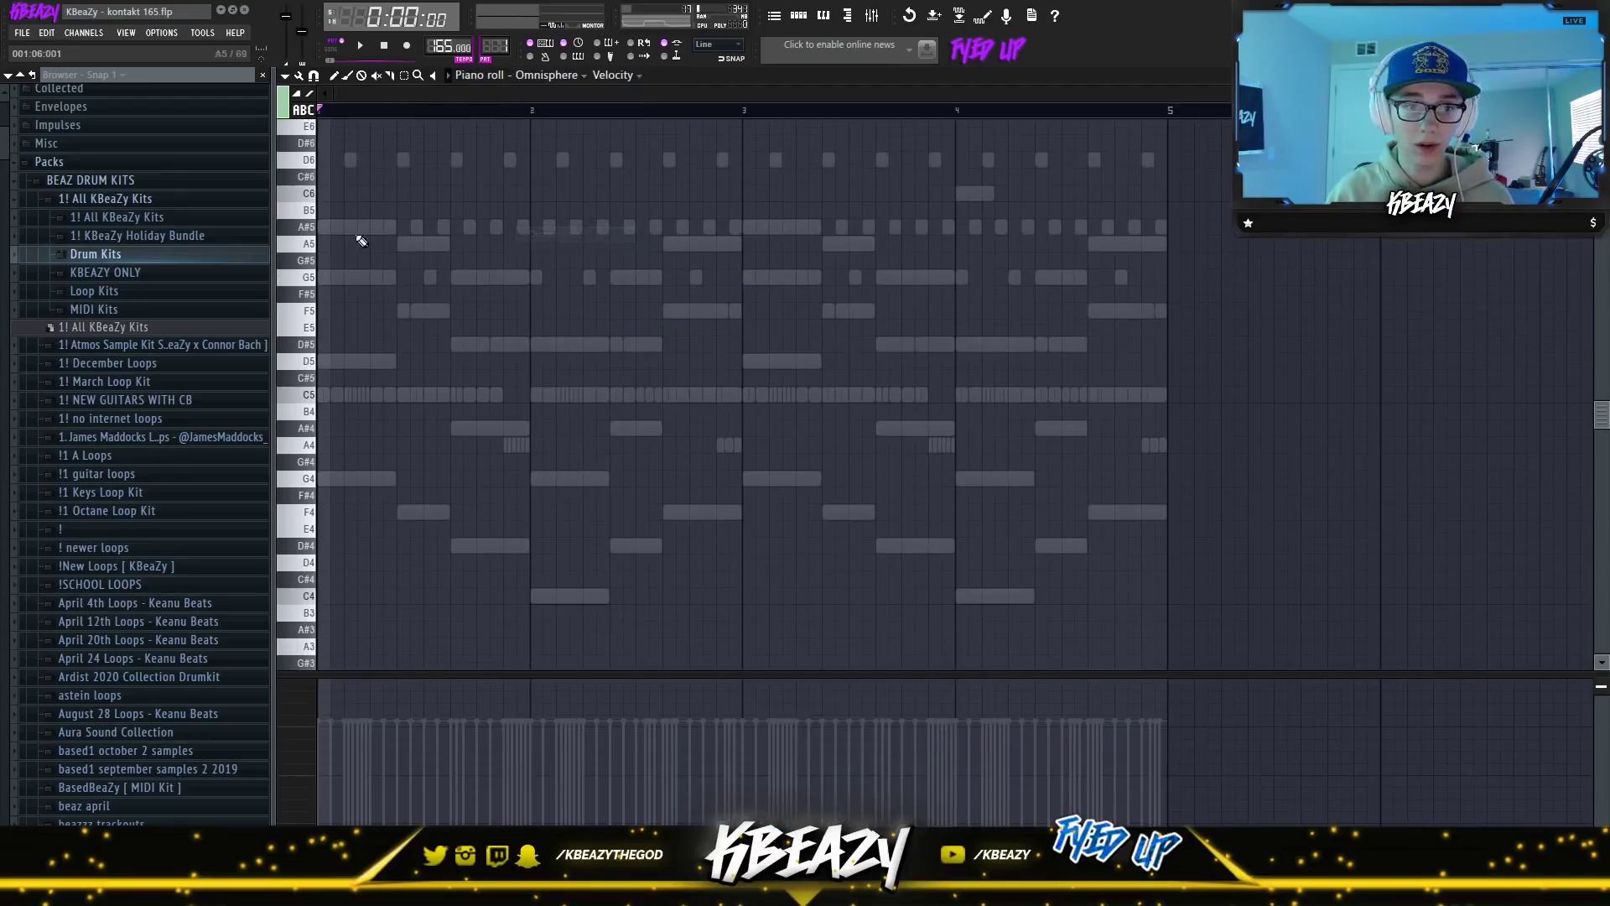
click(554, 75)
click(547, 154)
click(558, 75)
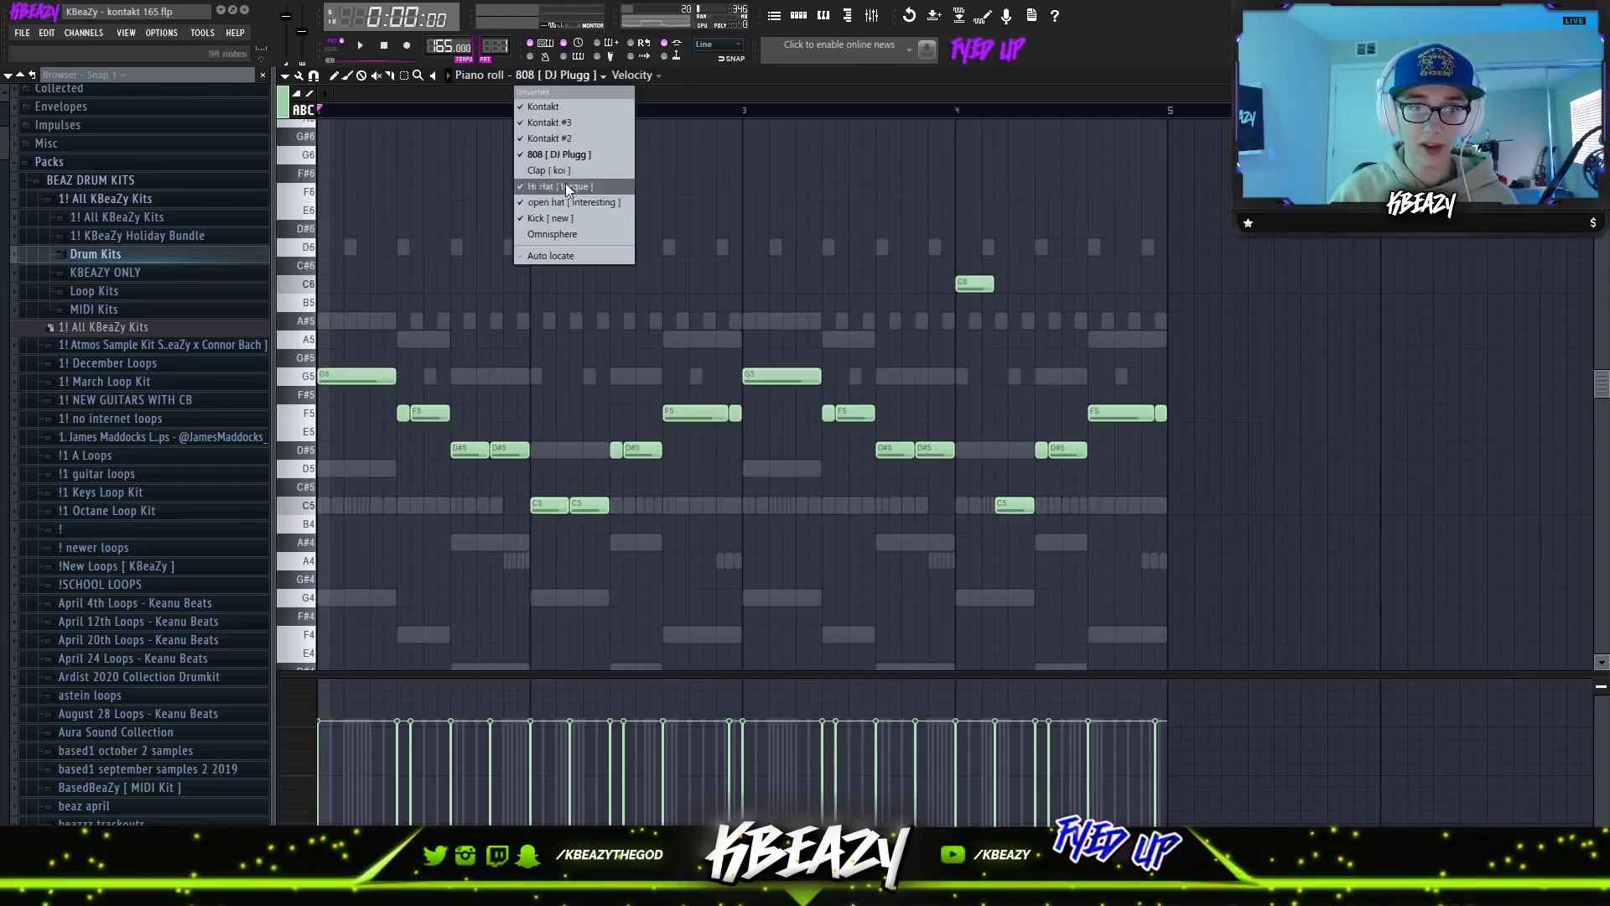
click(553, 233)
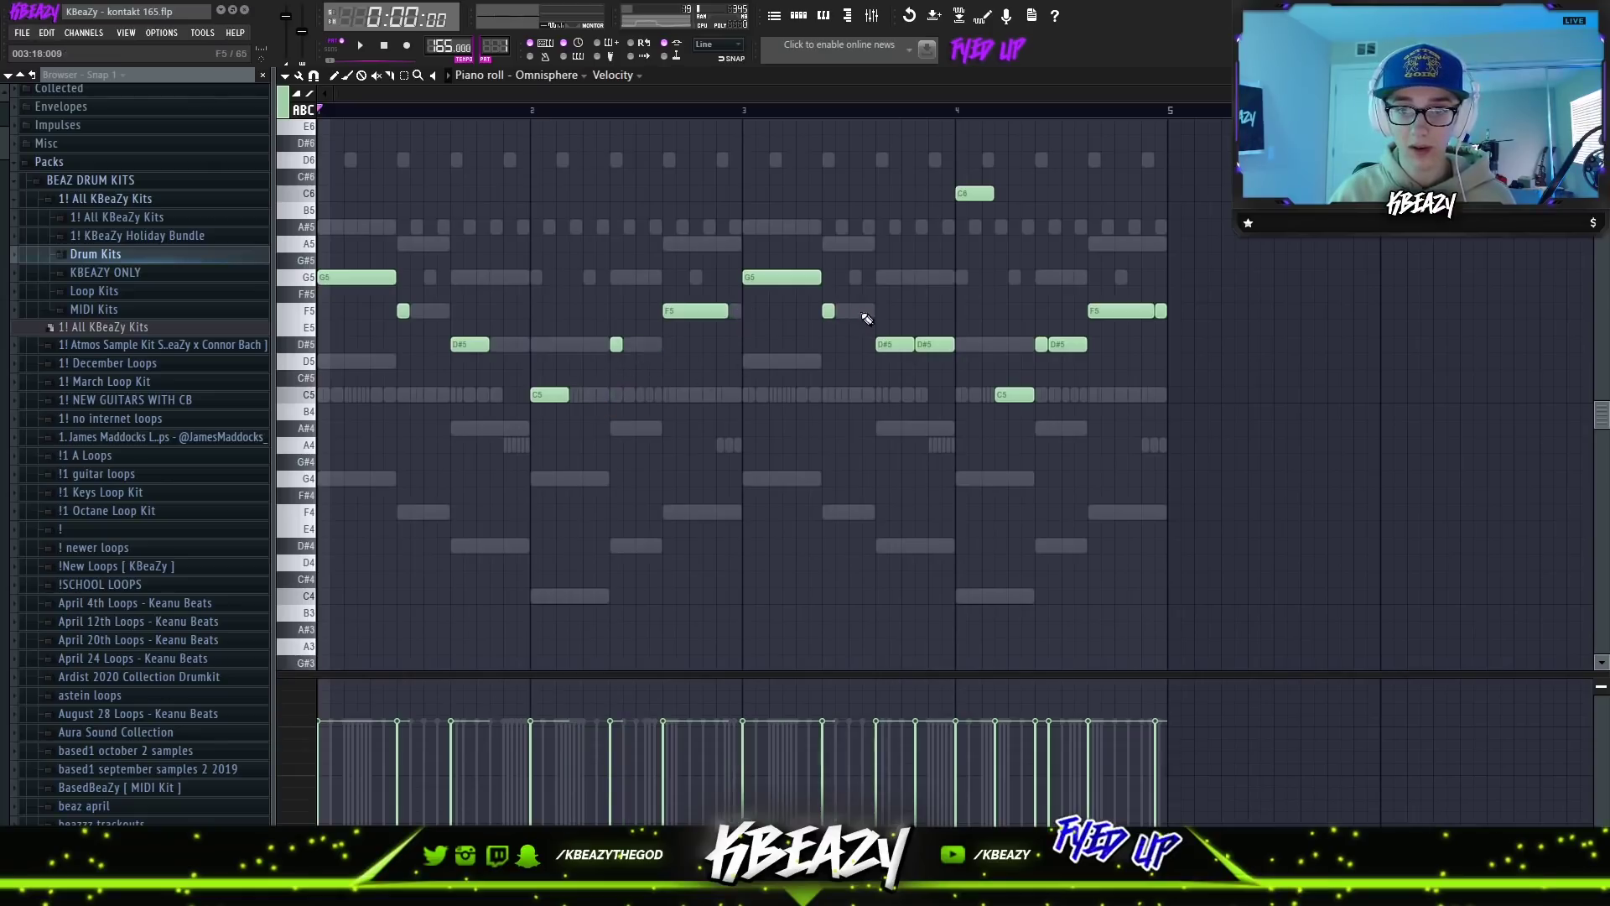
key(ctrl+l)
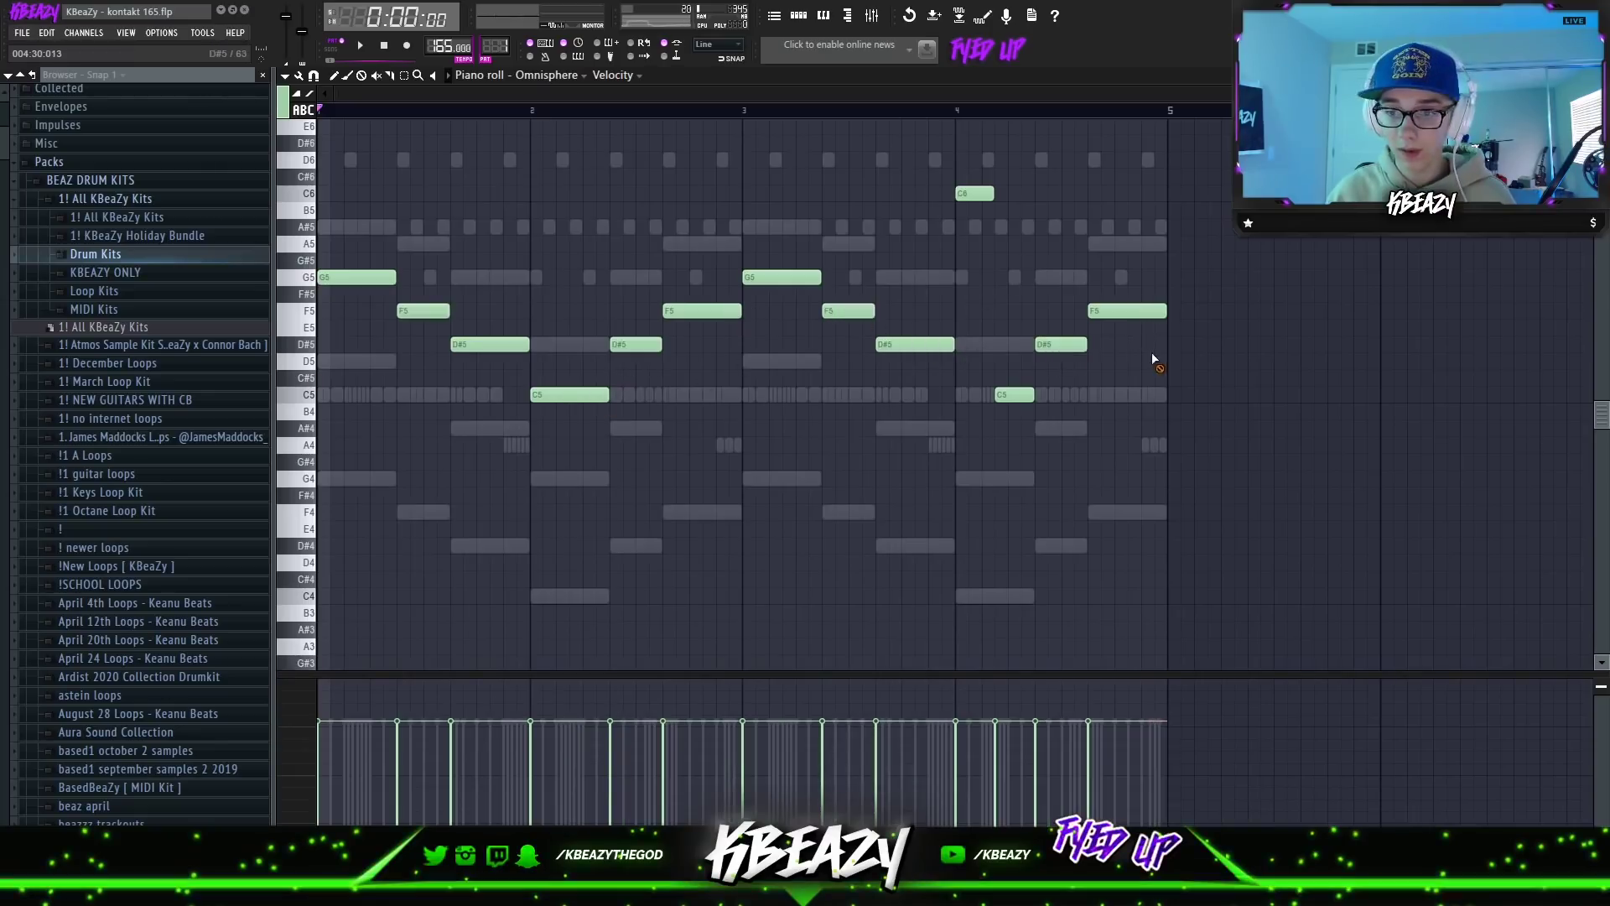
Lower all Omnisphere notes by one octave and move the Omnisphere channel directly above the 808 in the channel order.
key(space)
key(ctrl+Down)
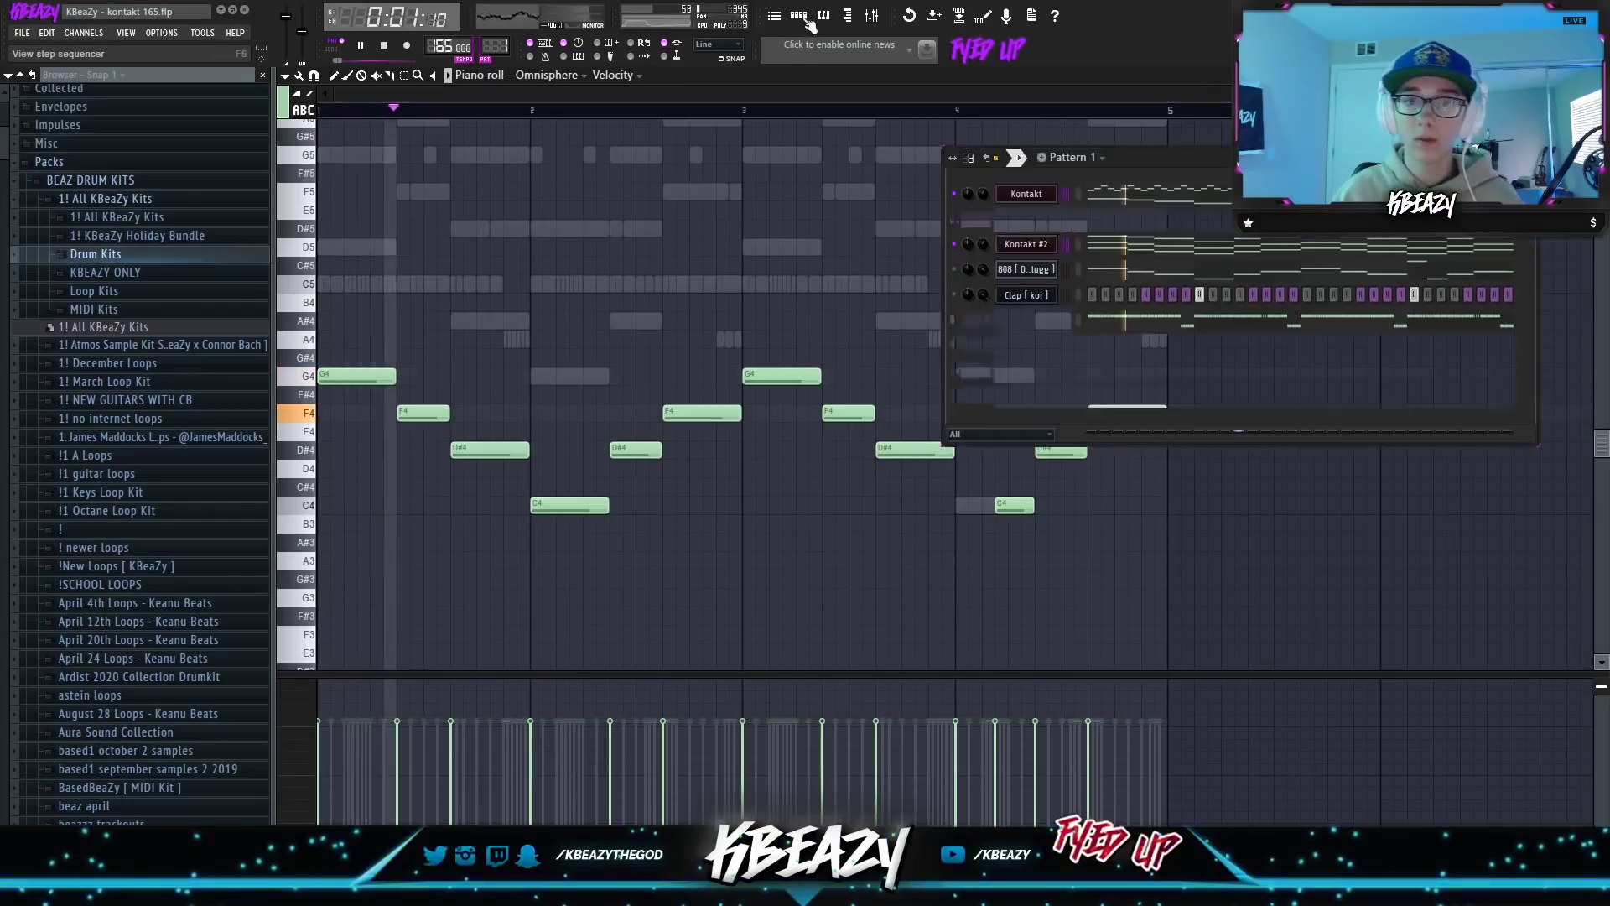
key(F6)
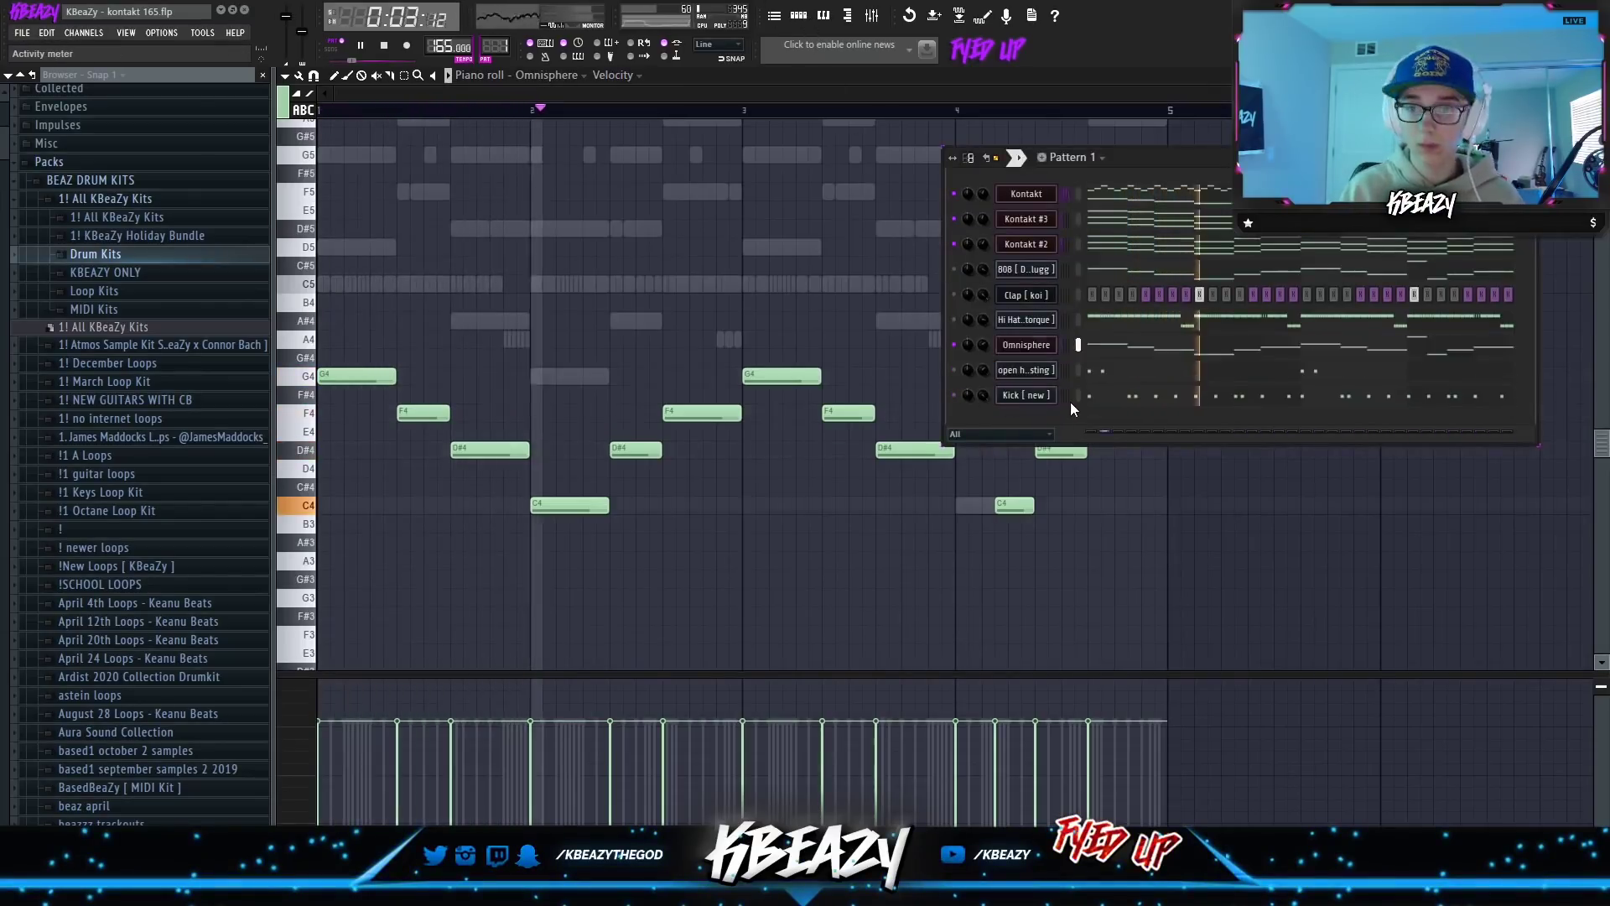
key(alt+Up)
key(alt+Up)
key(alt+Up)
key(alt+Up)
key(alt+Up)
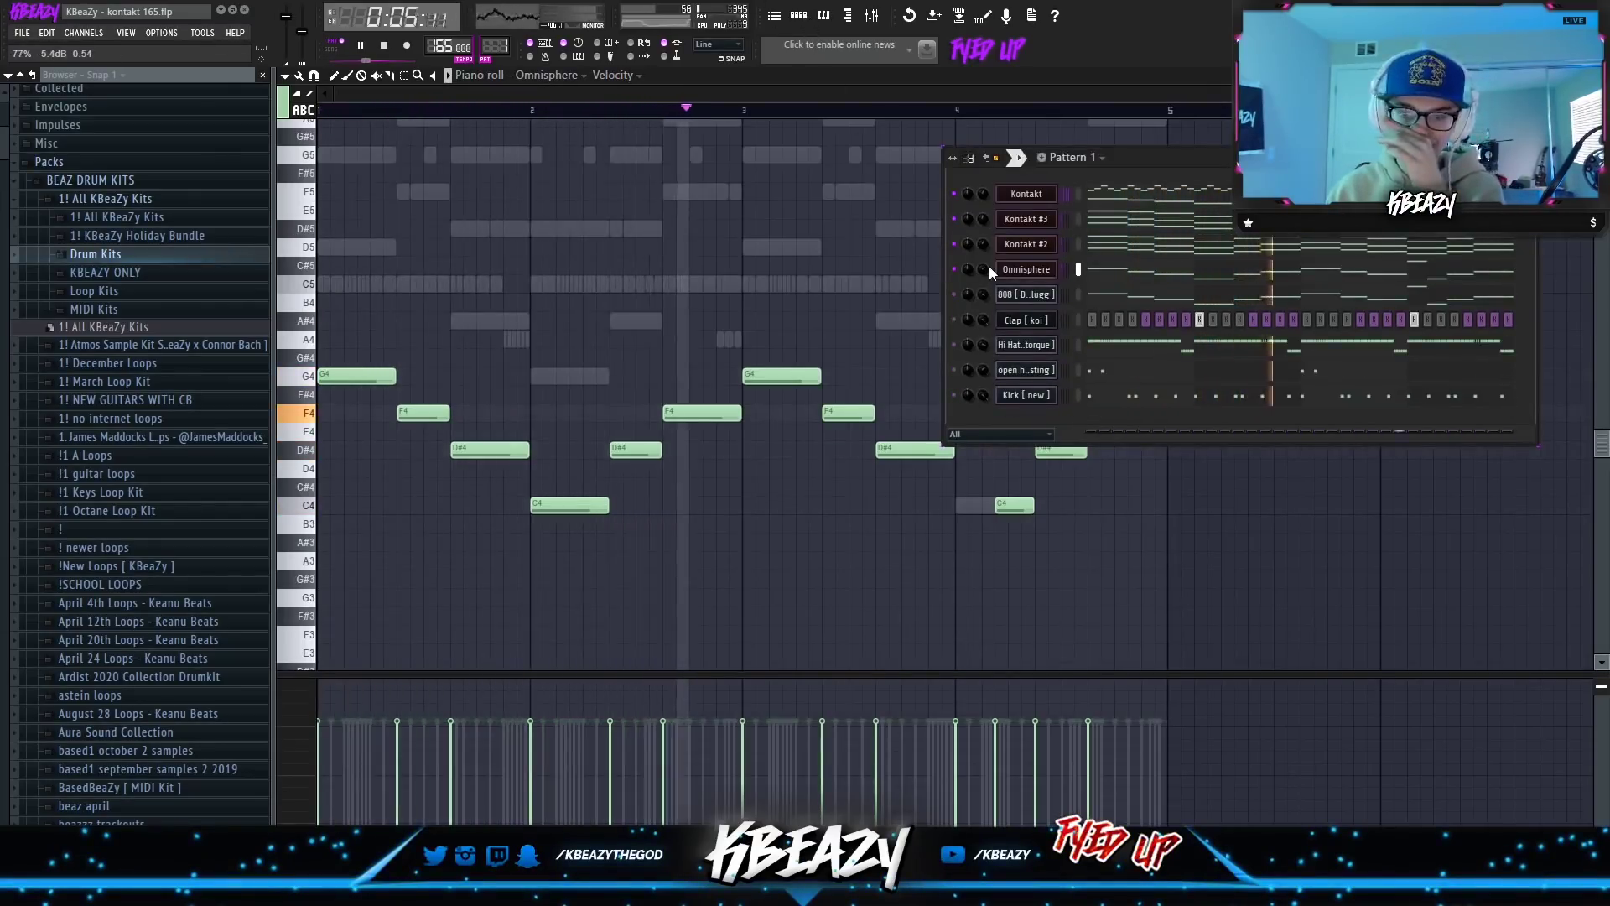
Give the Omnisphere channel its own mixer track at insert 4, between Kontakt #2 and the 808, and play the melodies with it.
click(872, 15)
key(space)
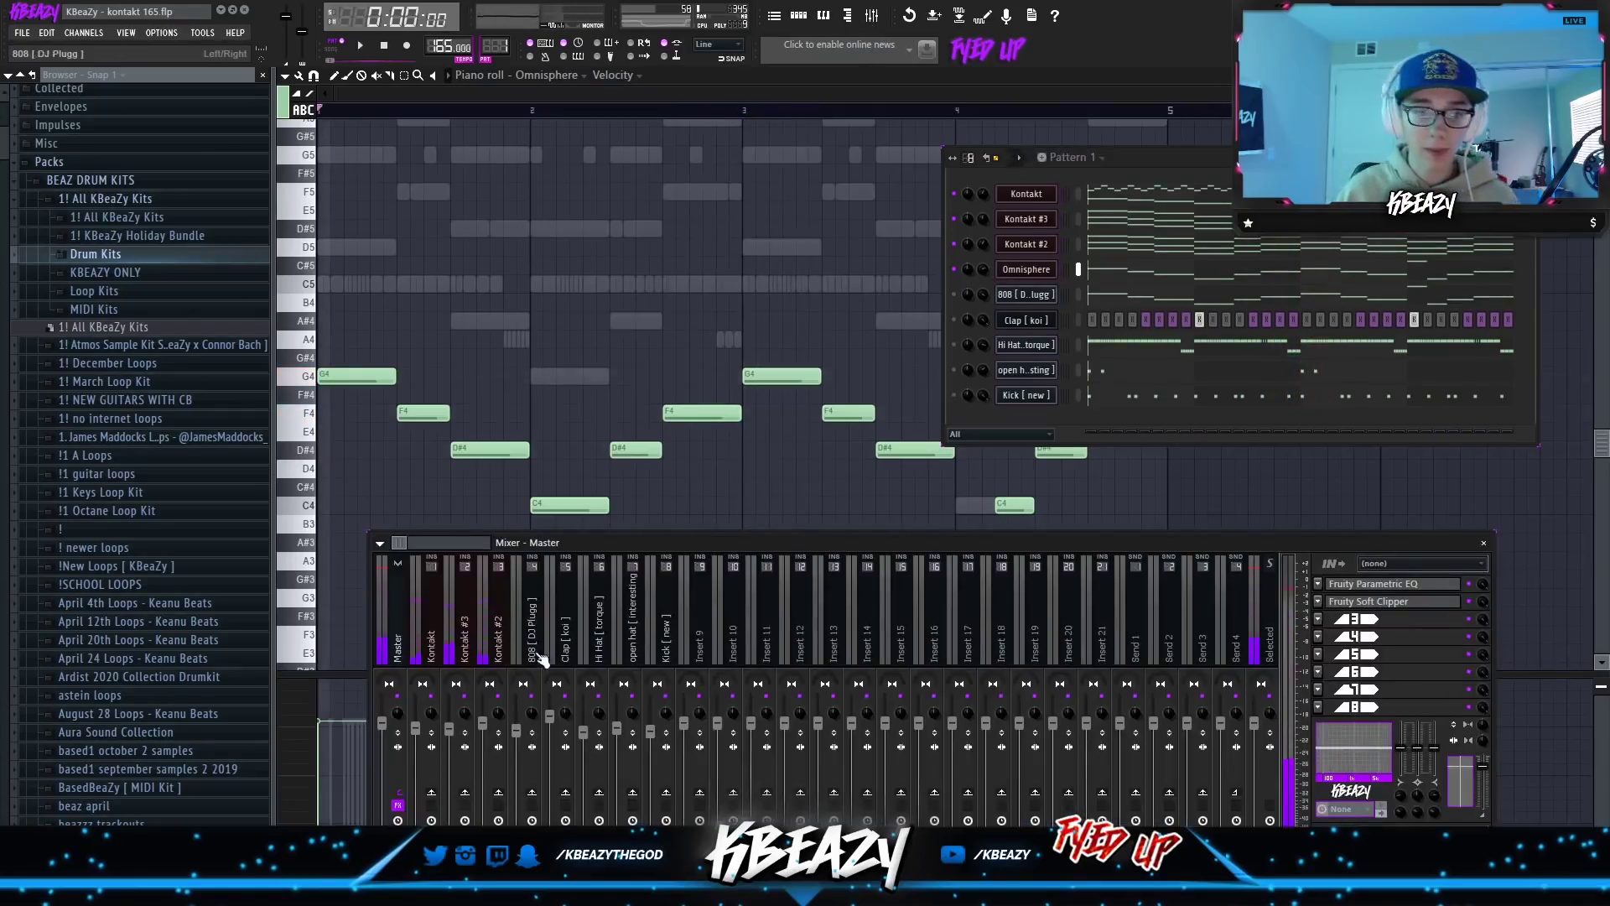
key(alt+Left)
key(alt+Left)
key(alt+Left)
key(alt+Left)
key(alt+Left)
key(alt+Left)
key(space)
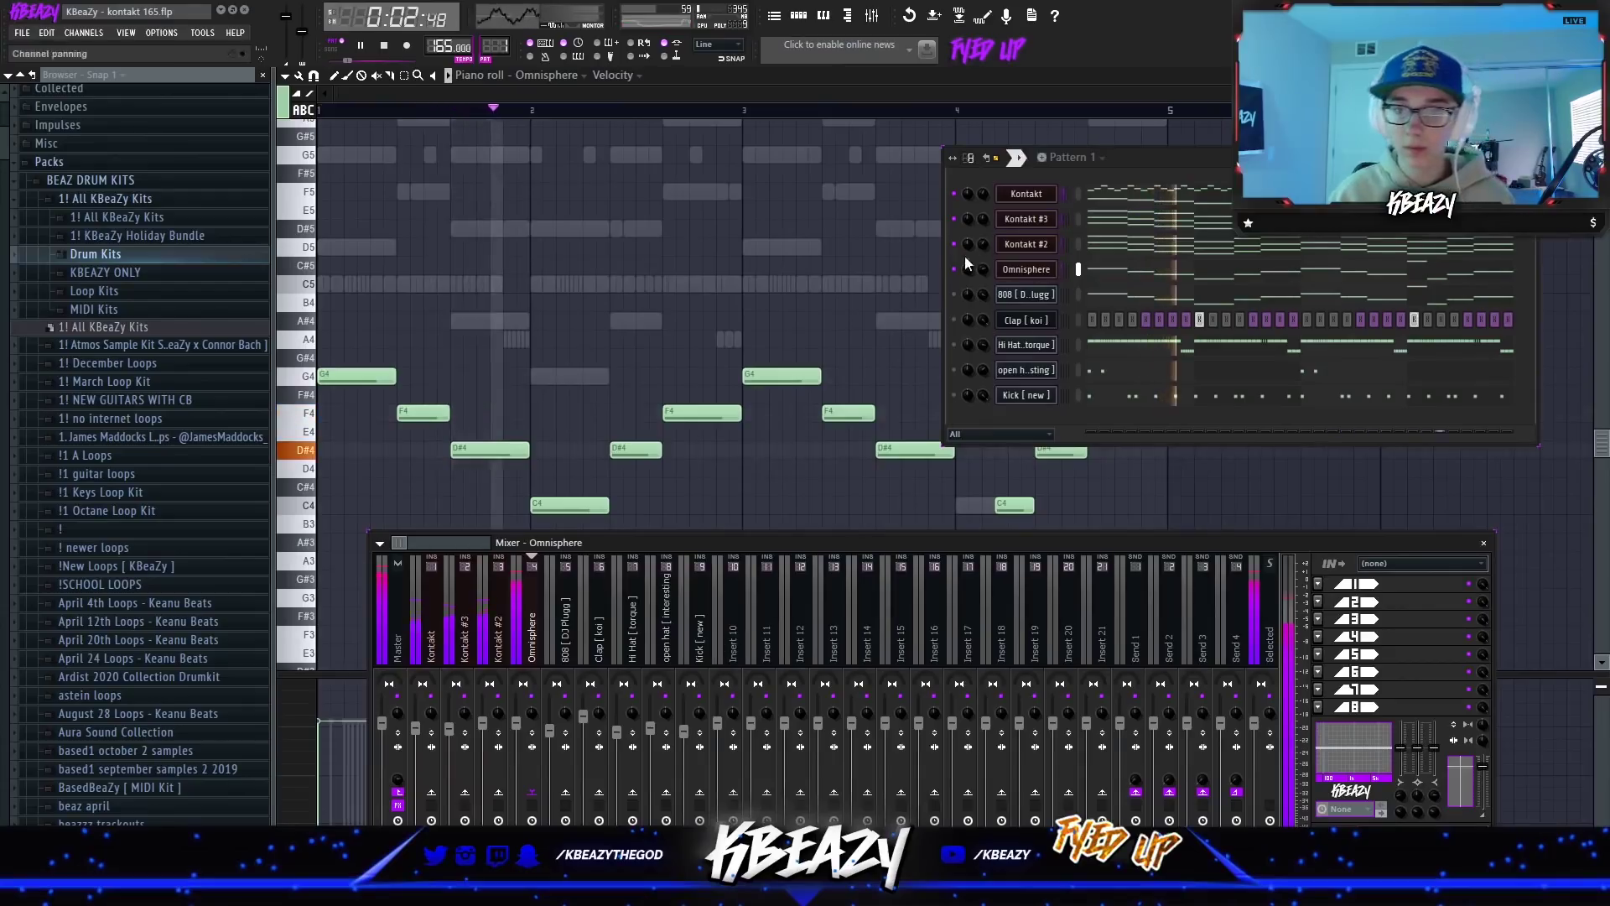
key(space)
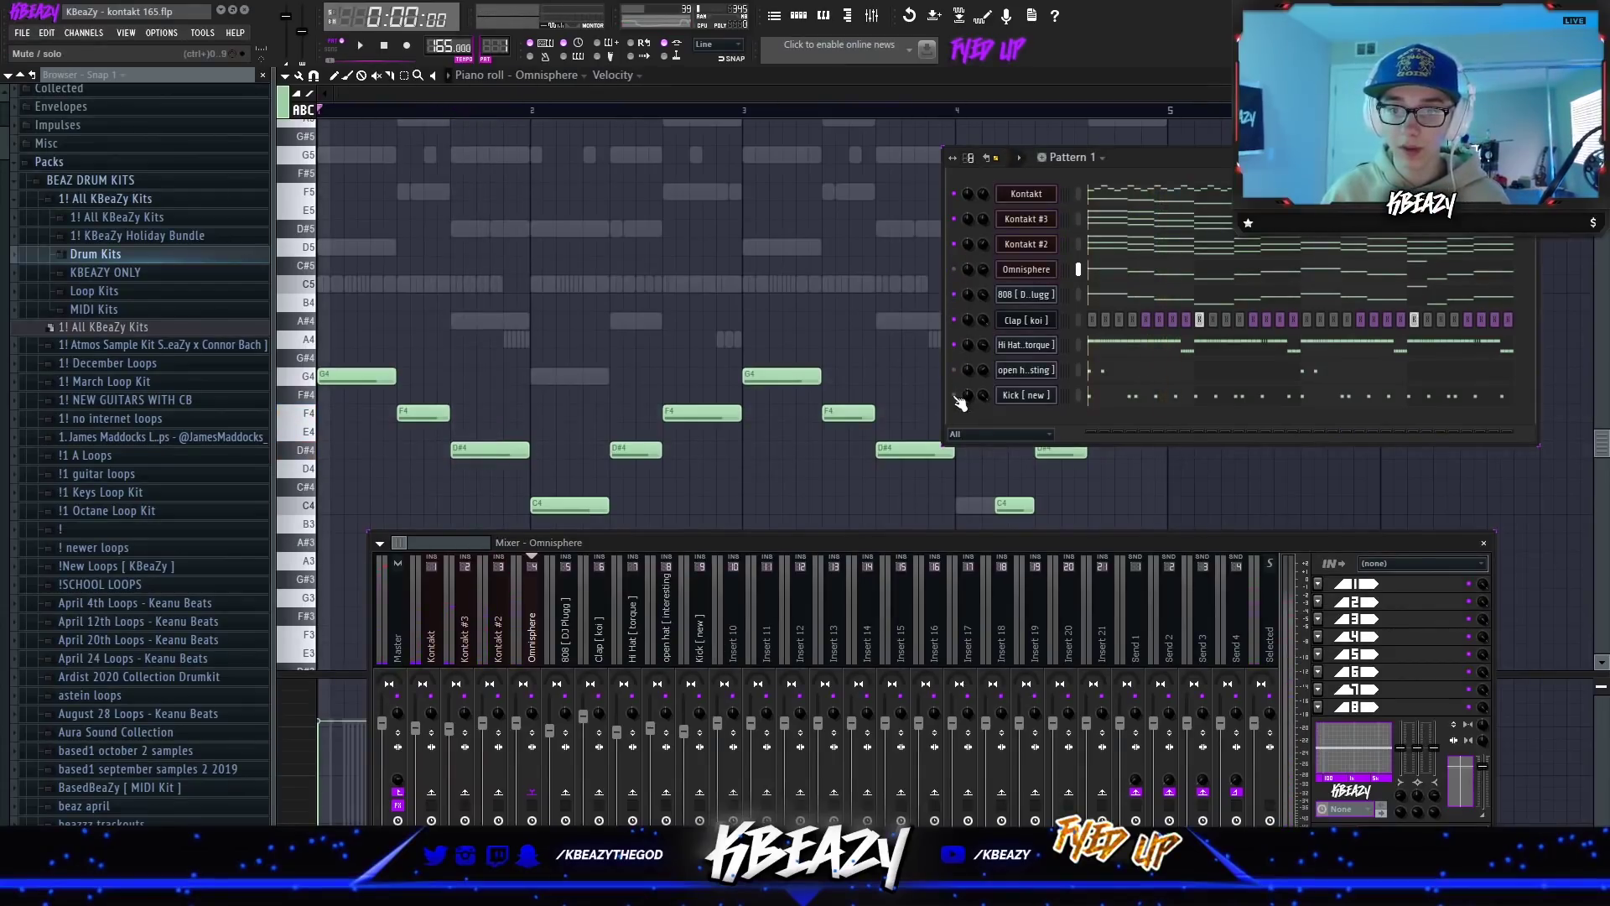
Play the four-bar pattern with all channels unmuted and the 808 notes open.
key(space)
click(547, 74)
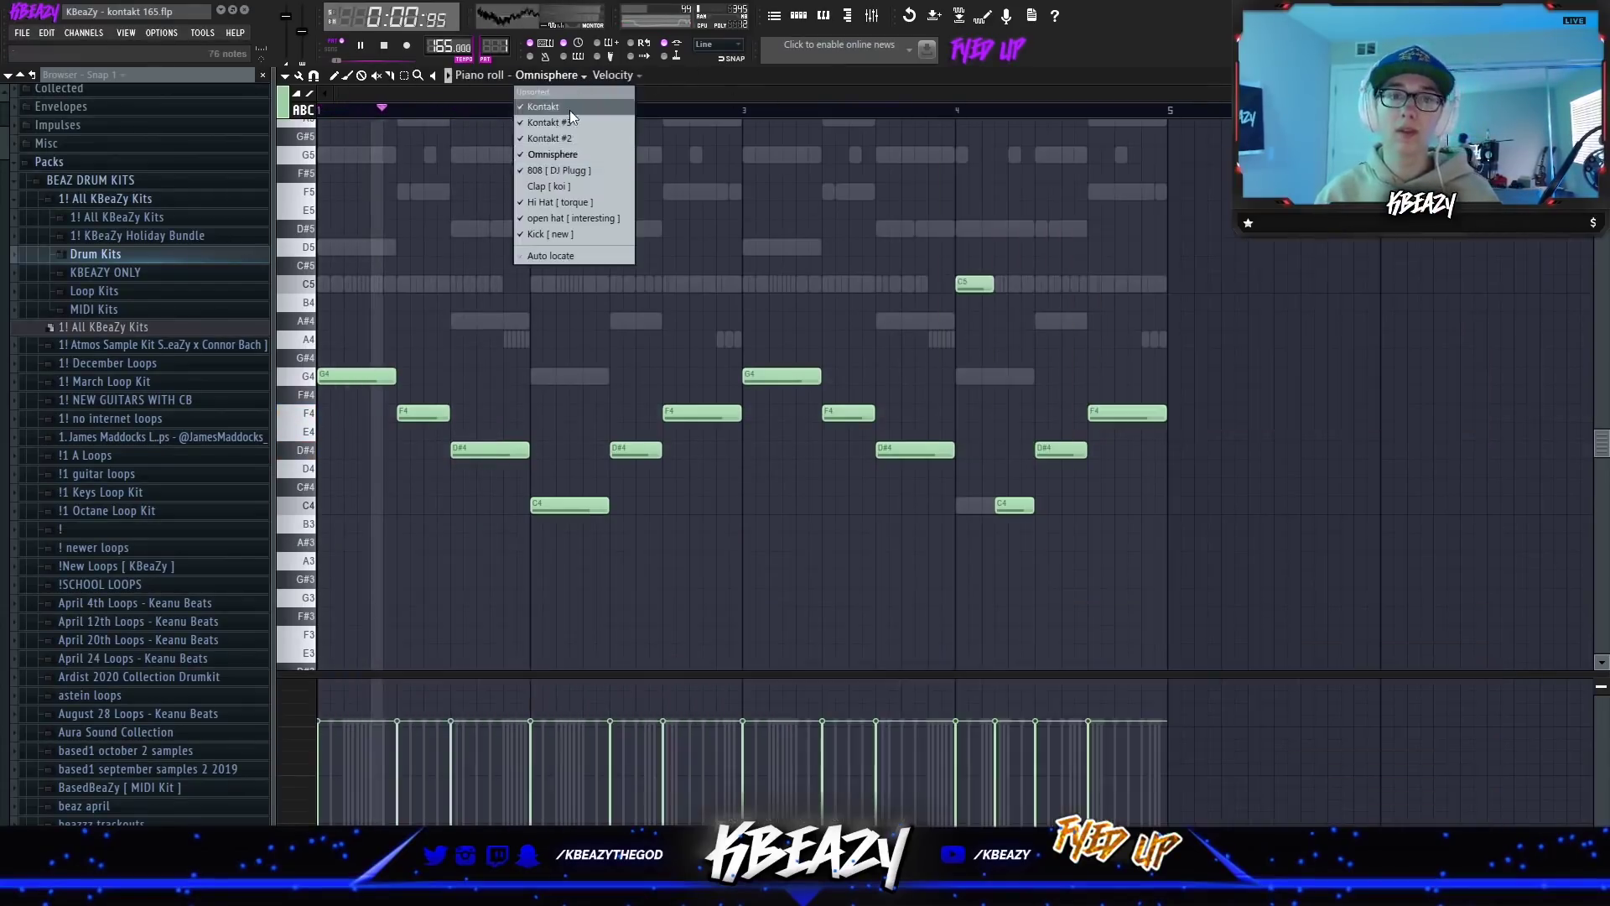
click(555, 172)
key(F9)
key(F6)
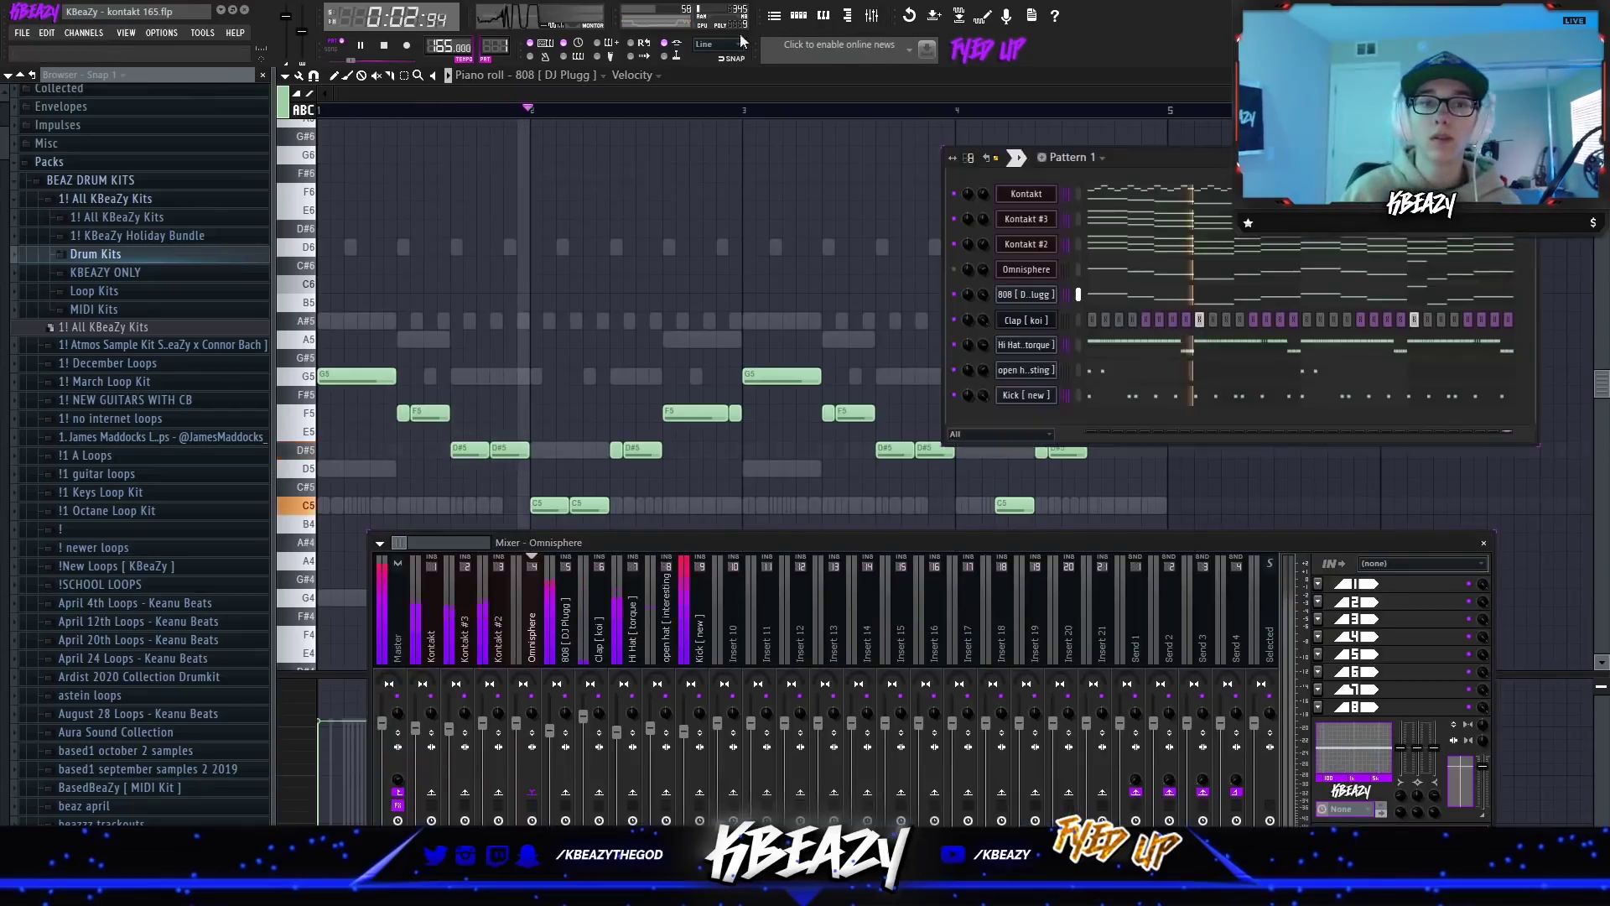
click(795, 85)
click(872, 17)
click(806, 19)
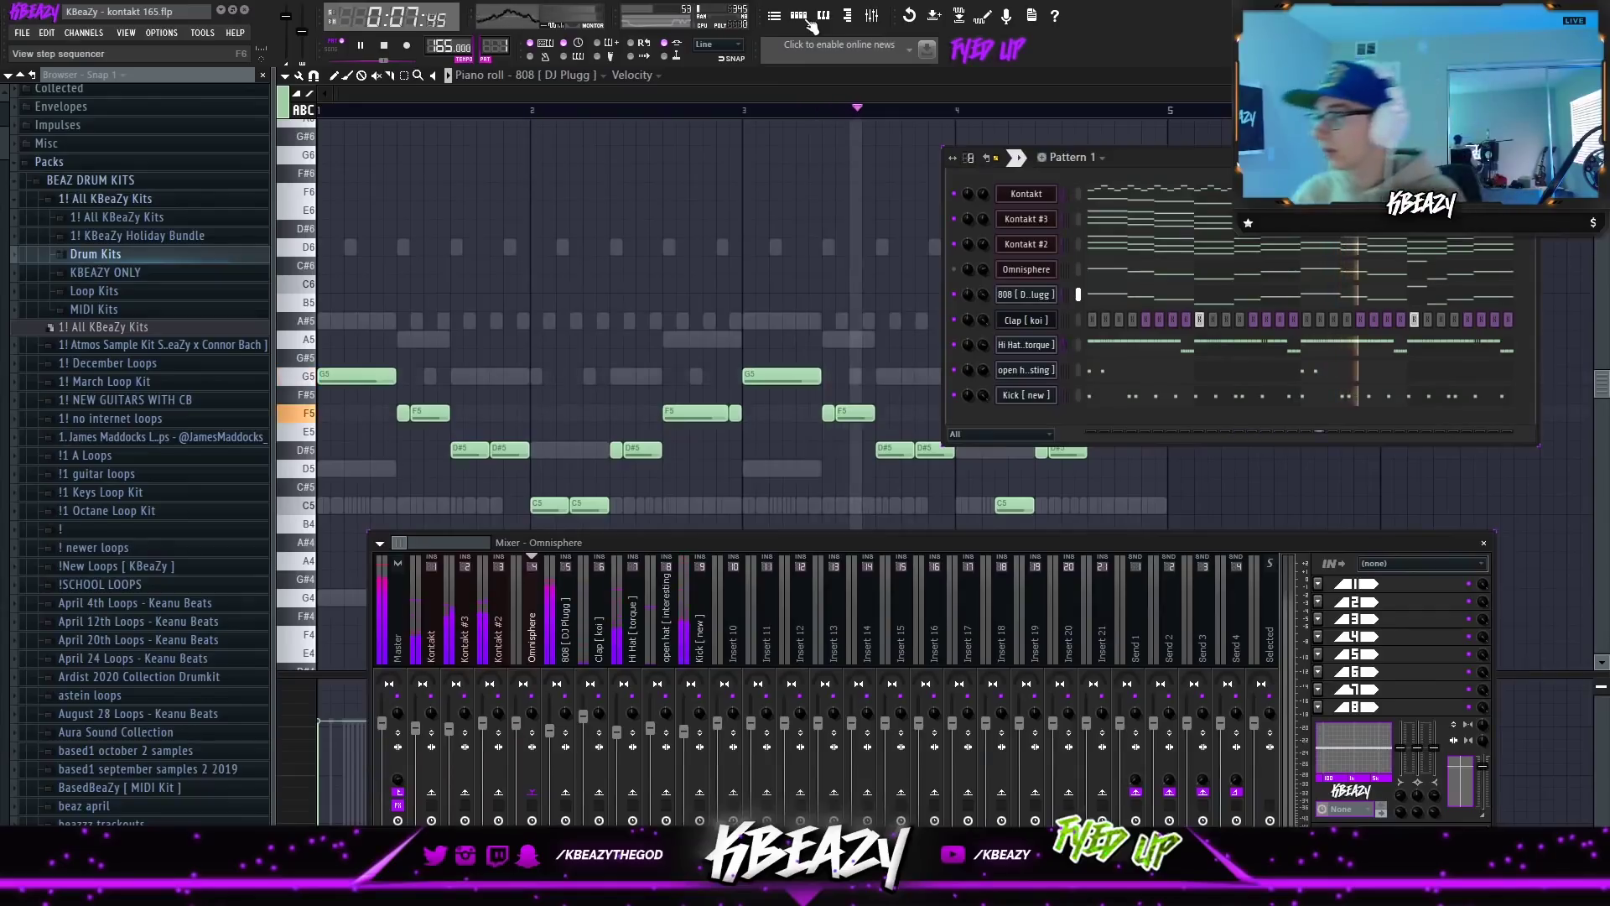
key(space)
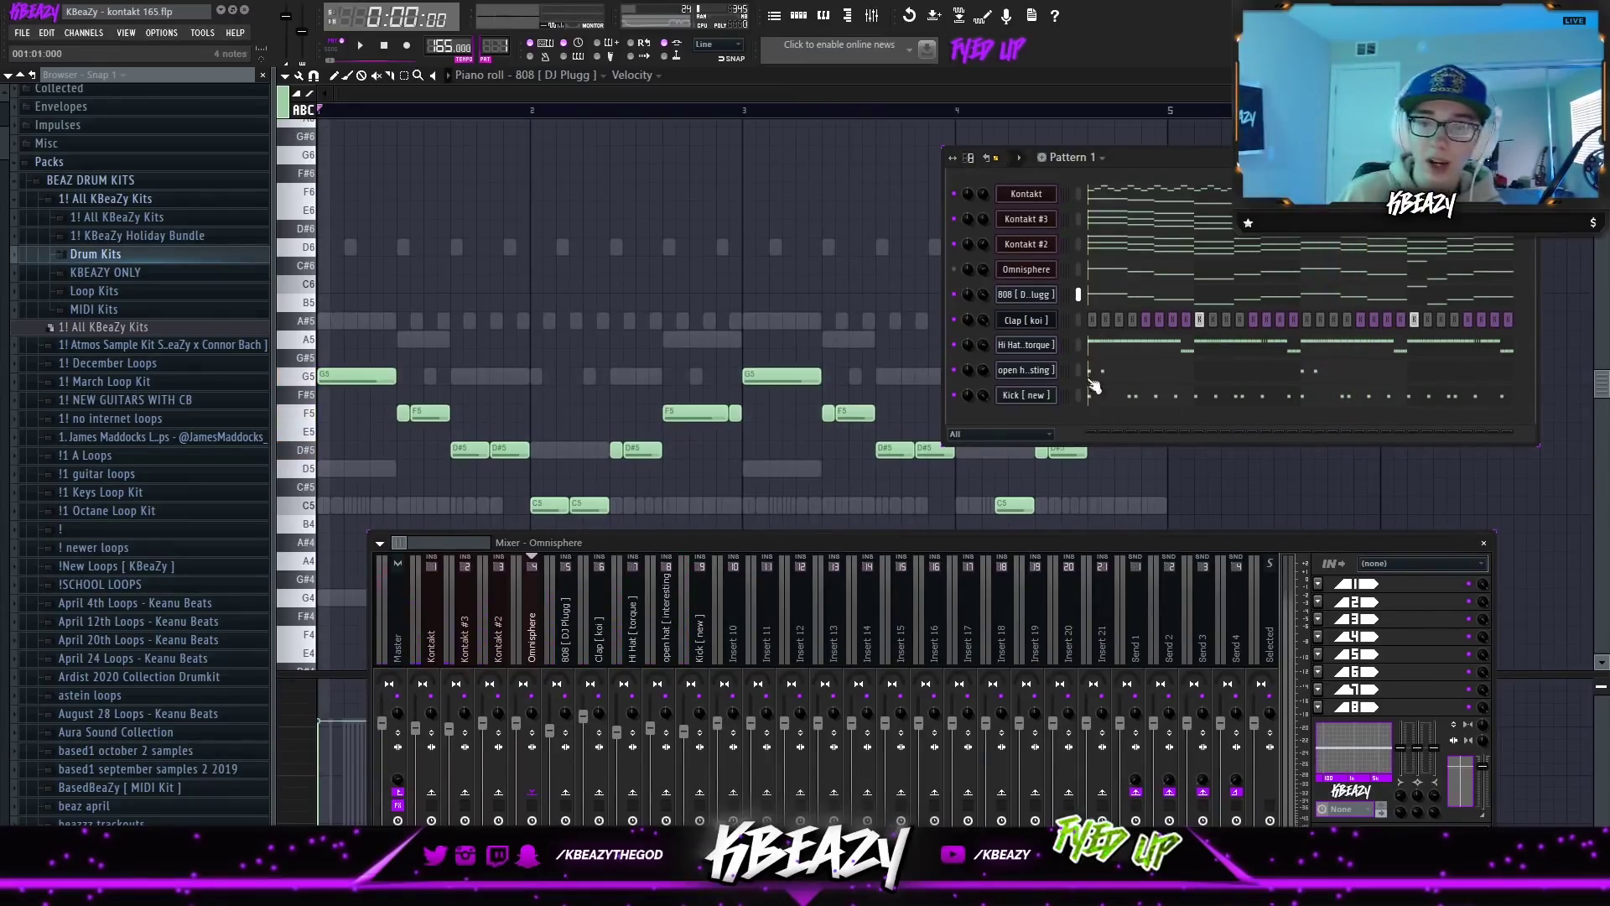
Mute the Kontakt and Omnisphere channels and audition the drums and 808 on their own.
click(954, 370)
click(955, 395)
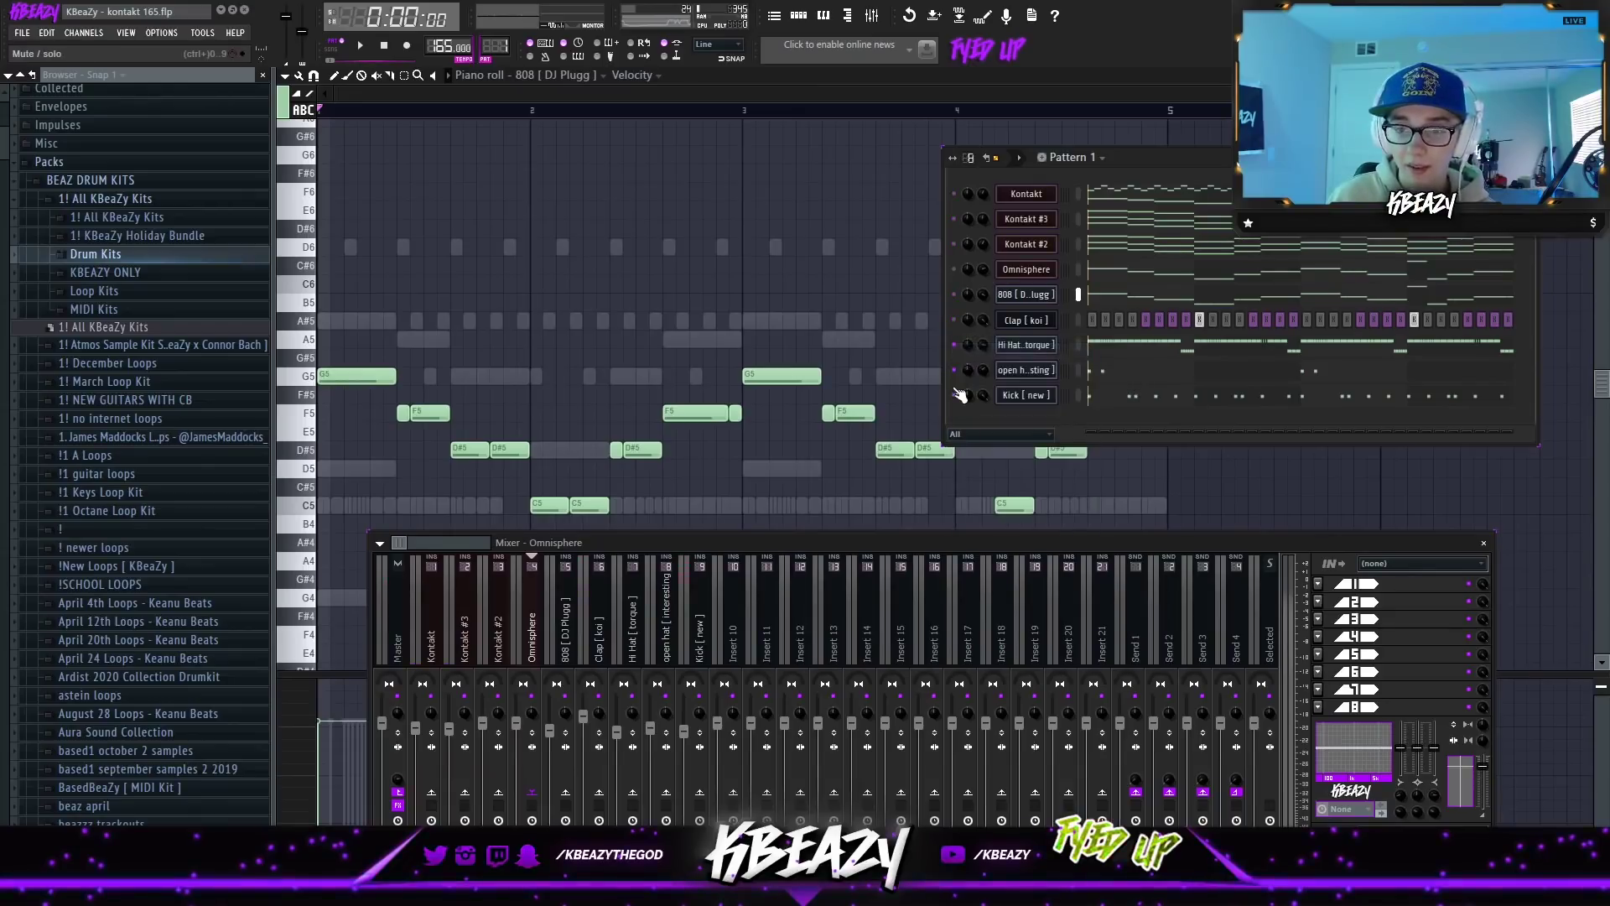
key(space)
key(space)
key(space)
key(space)
key(space)
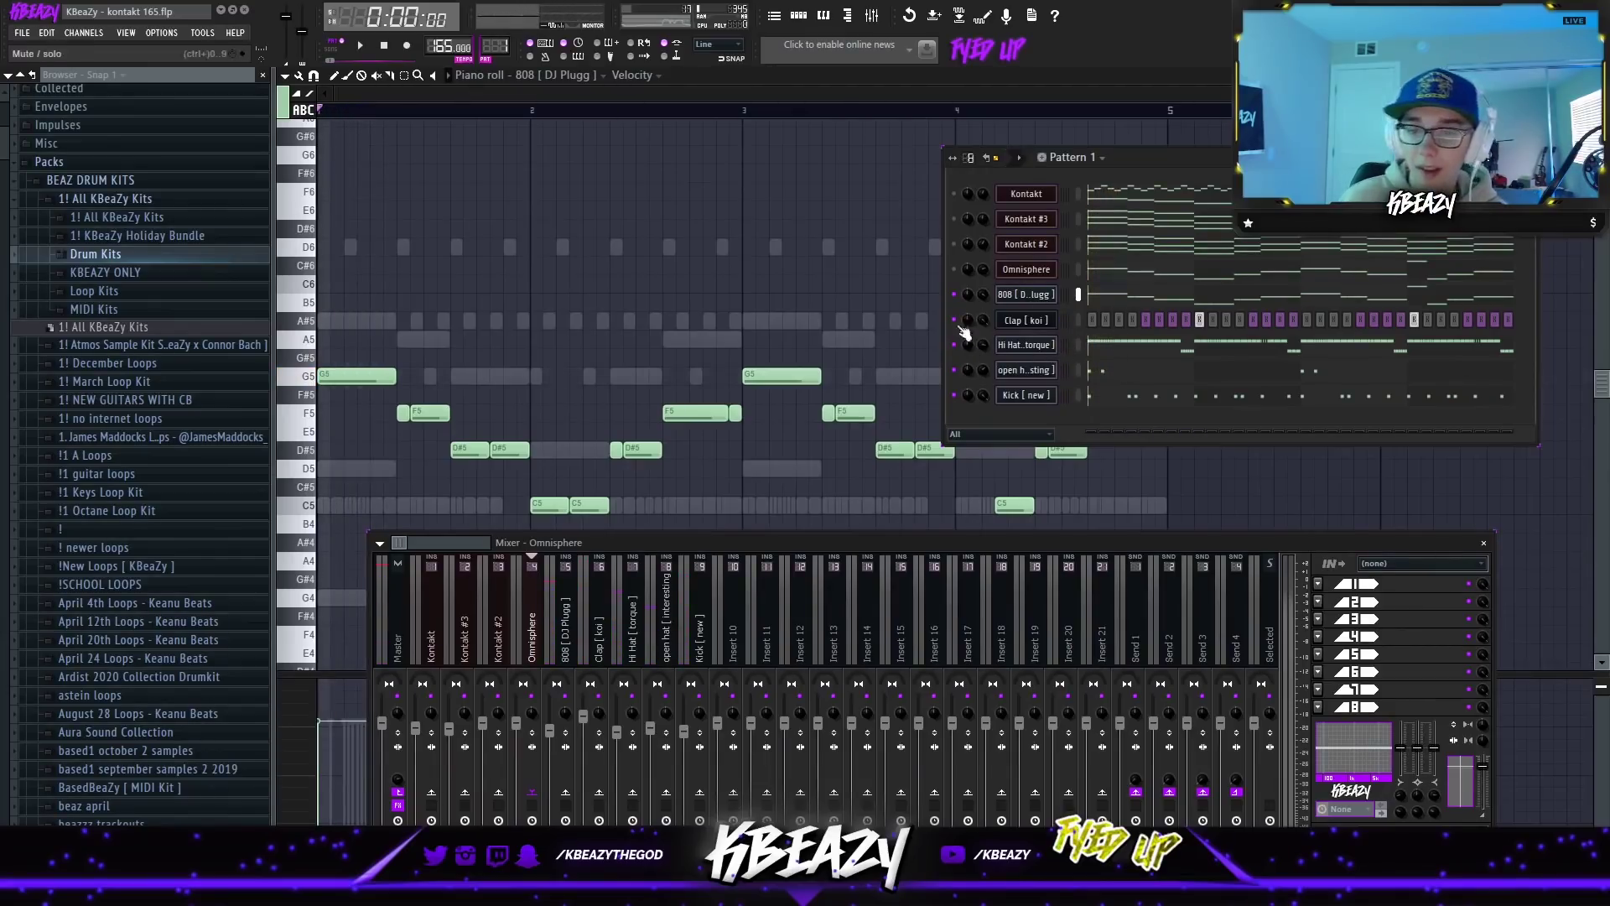
click(709, 77)
scroll(830, 394, up, 1)
scroll(830, 394, down, 1)
click(871, 17)
click(806, 21)
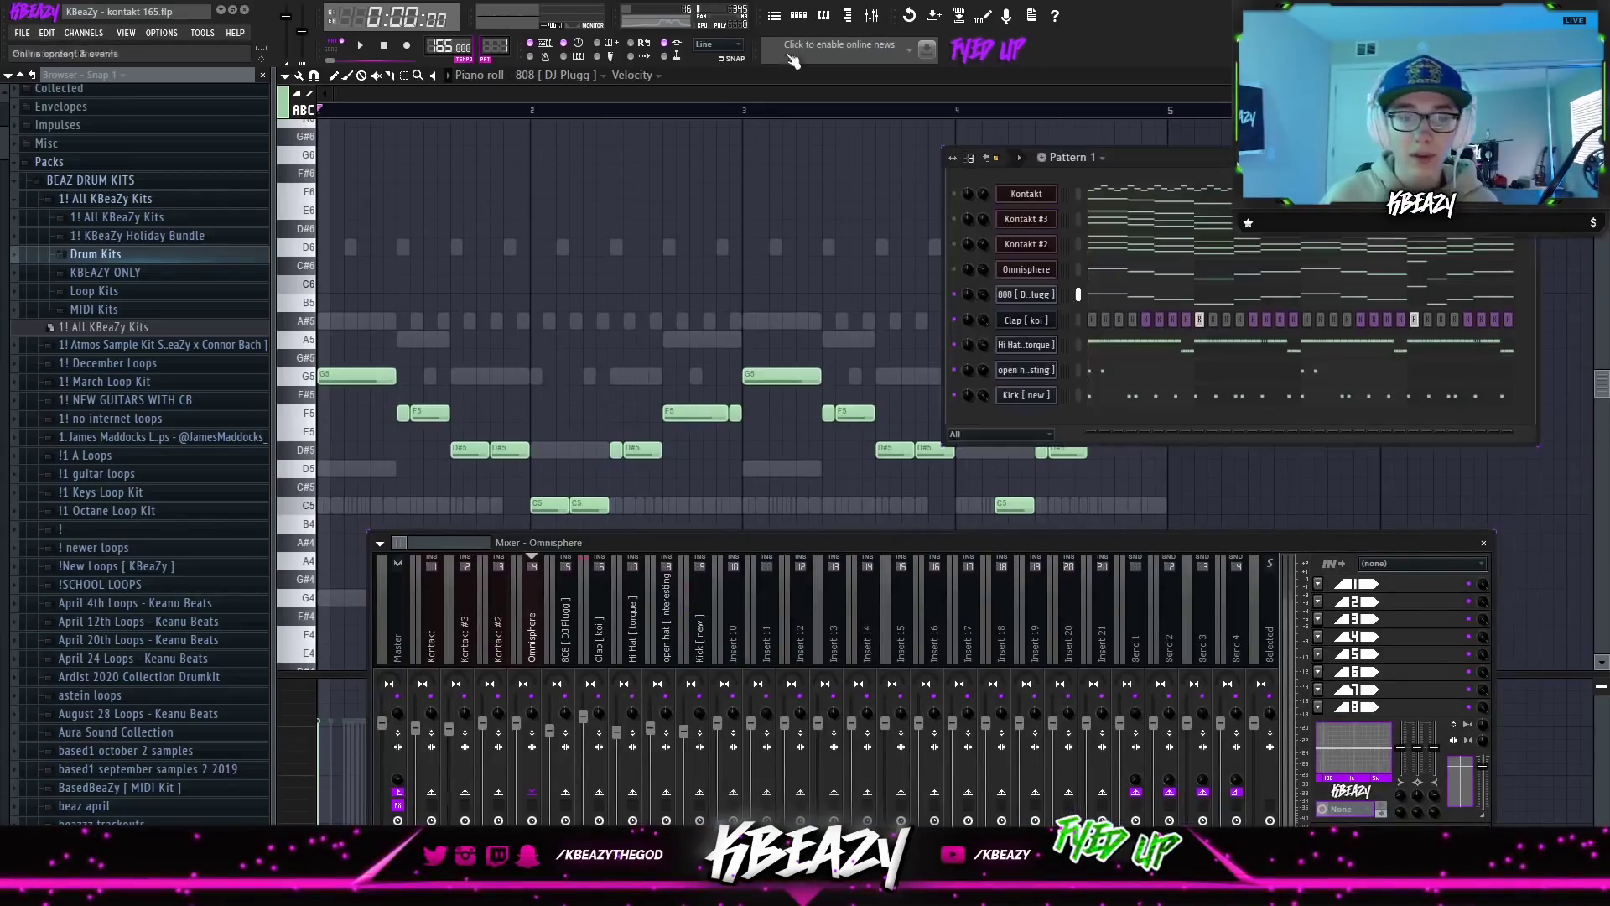
Send the Clap's steps to the piano roll in a clone of Pattern 1 and split the clone into one pattern per channel.
right_click(498, 45)
click(587, 146)
right_click(1031, 322)
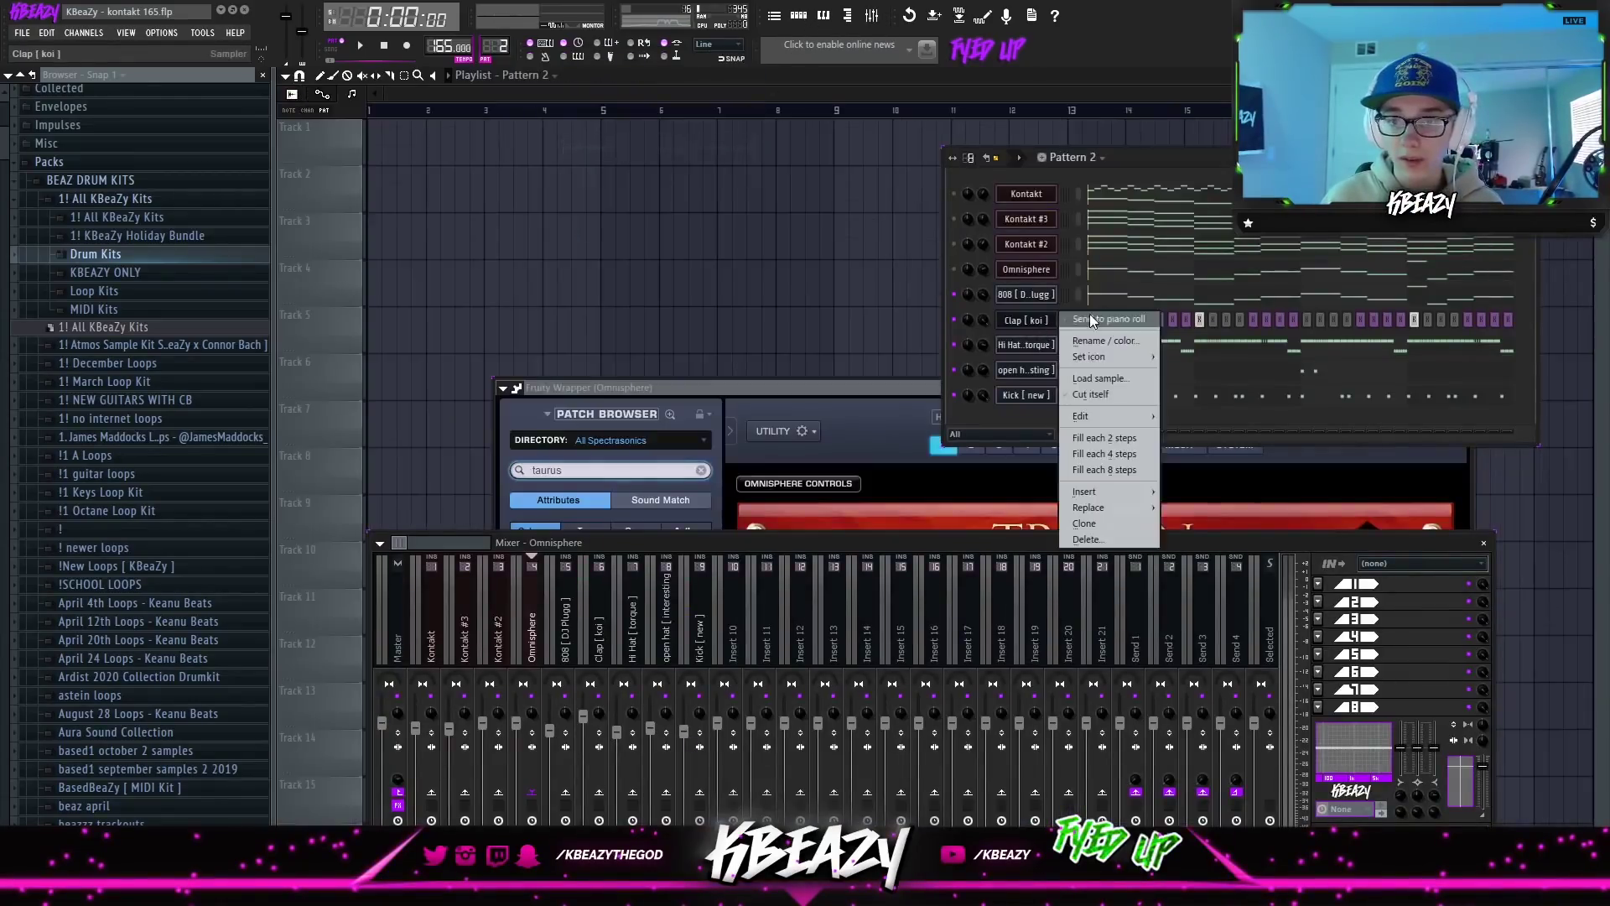
click(1090, 317)
right_click(498, 46)
click(624, 221)
Place the Kontakt pattern as a clip at the start of Track 1 in the playlist.
click(523, 76)
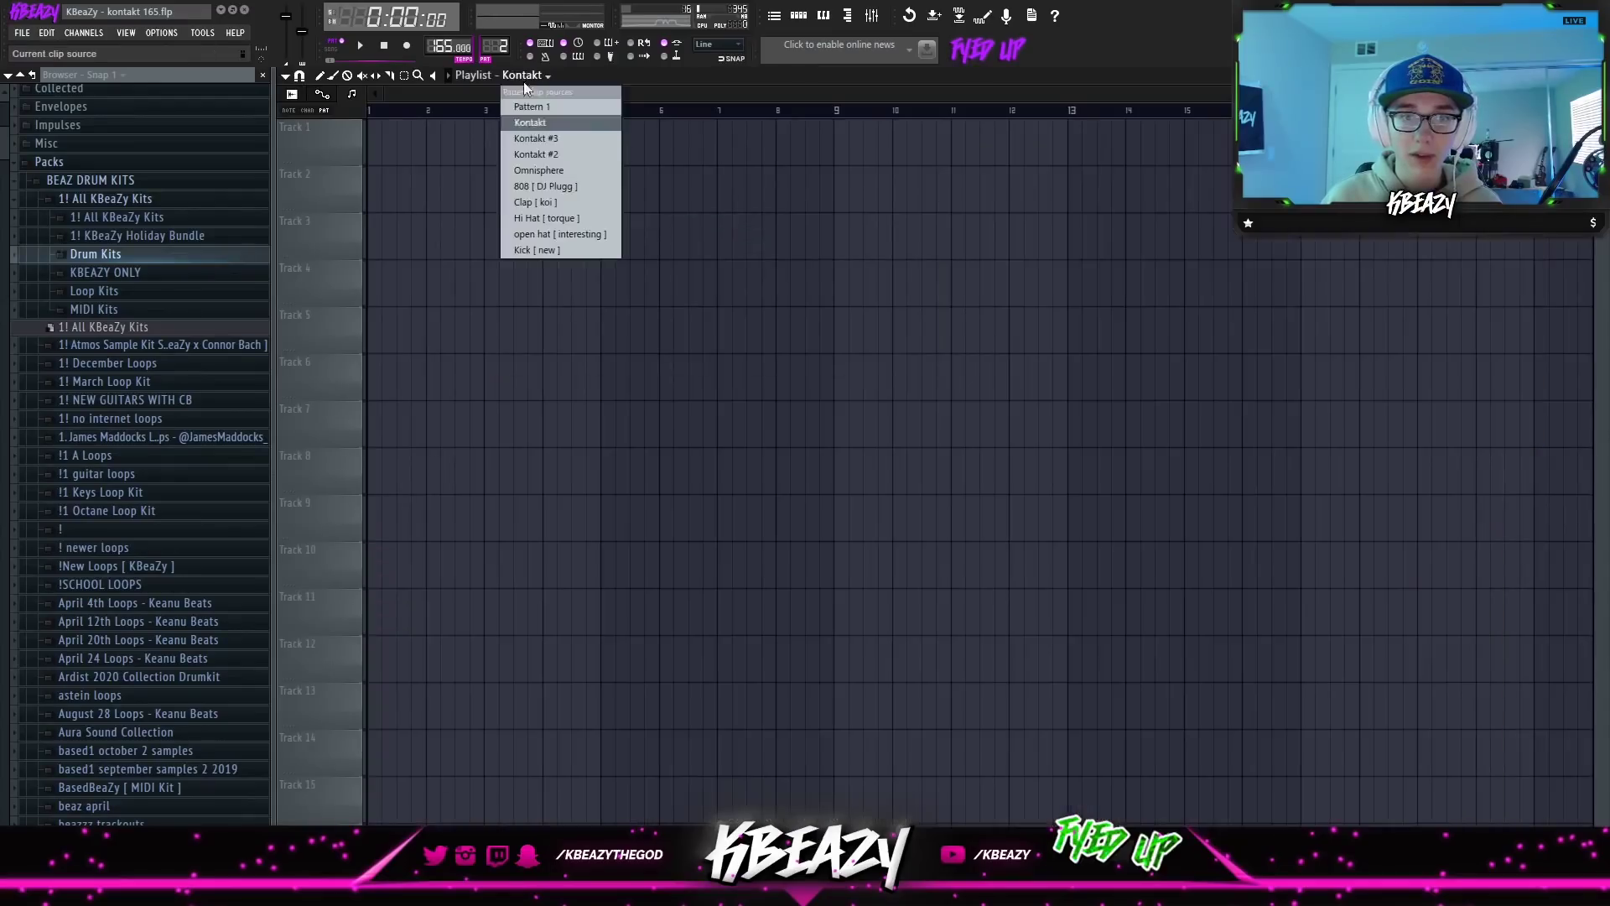
click(535, 128)
drag(384, 129, 318, 126)
click(541, 77)
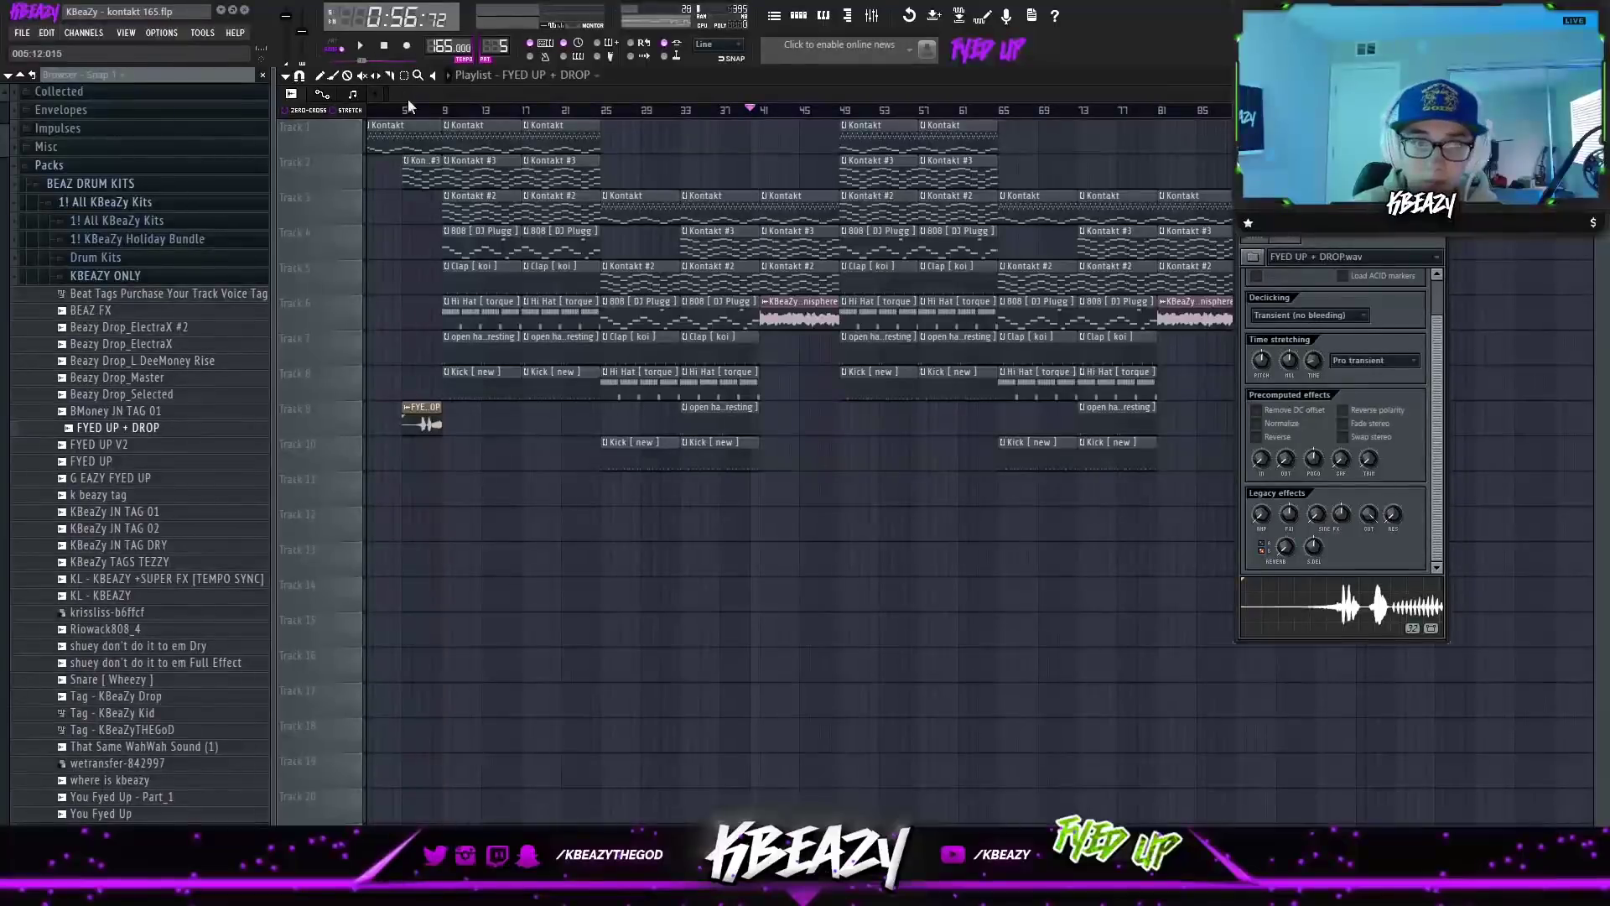
Review the whole playlist arrangement, selecting each section's clips in turn from the intro to the final drum section.
click(257, 23)
scroll(838, 419, down, 3)
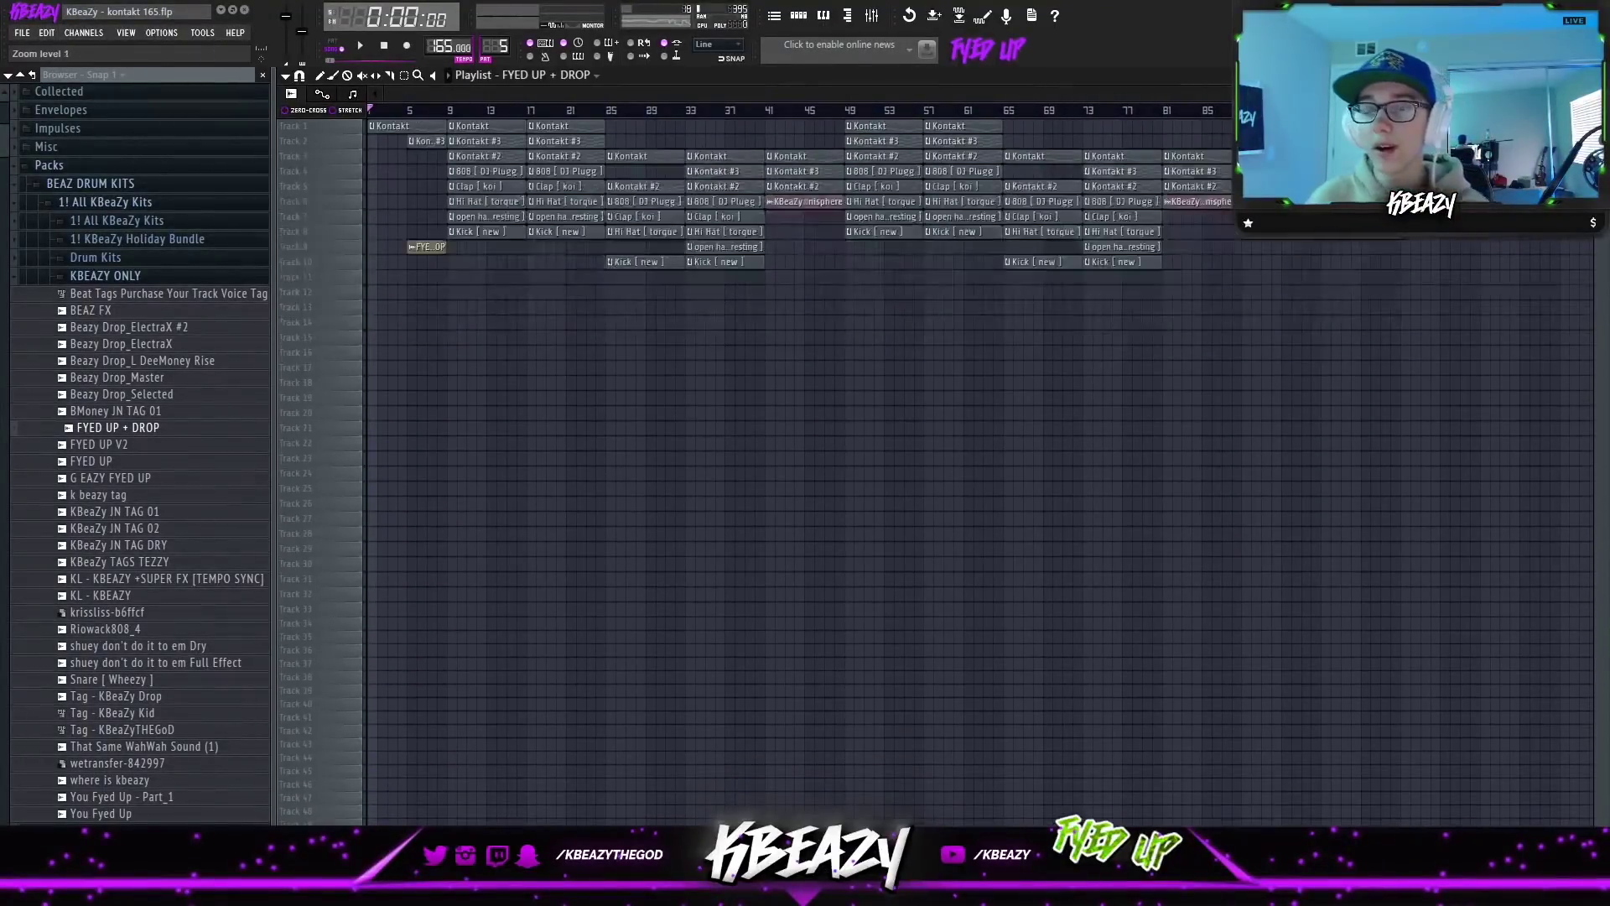
drag(426, 279, 391, 99)
drag(568, 252, 490, 122)
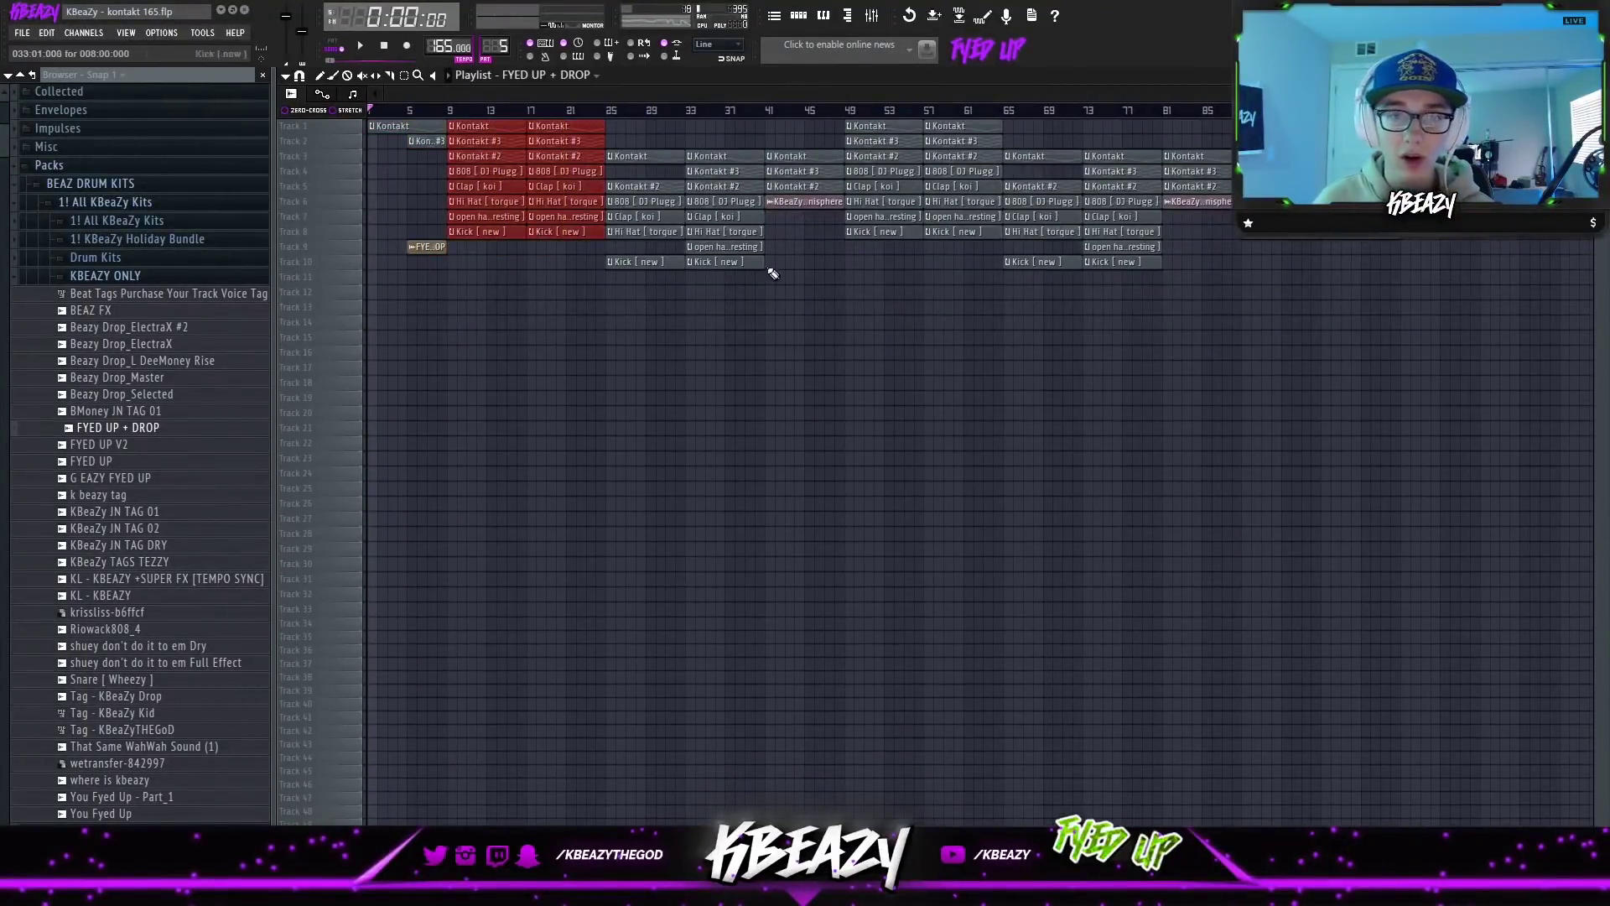
drag(812, 298, 671, 138)
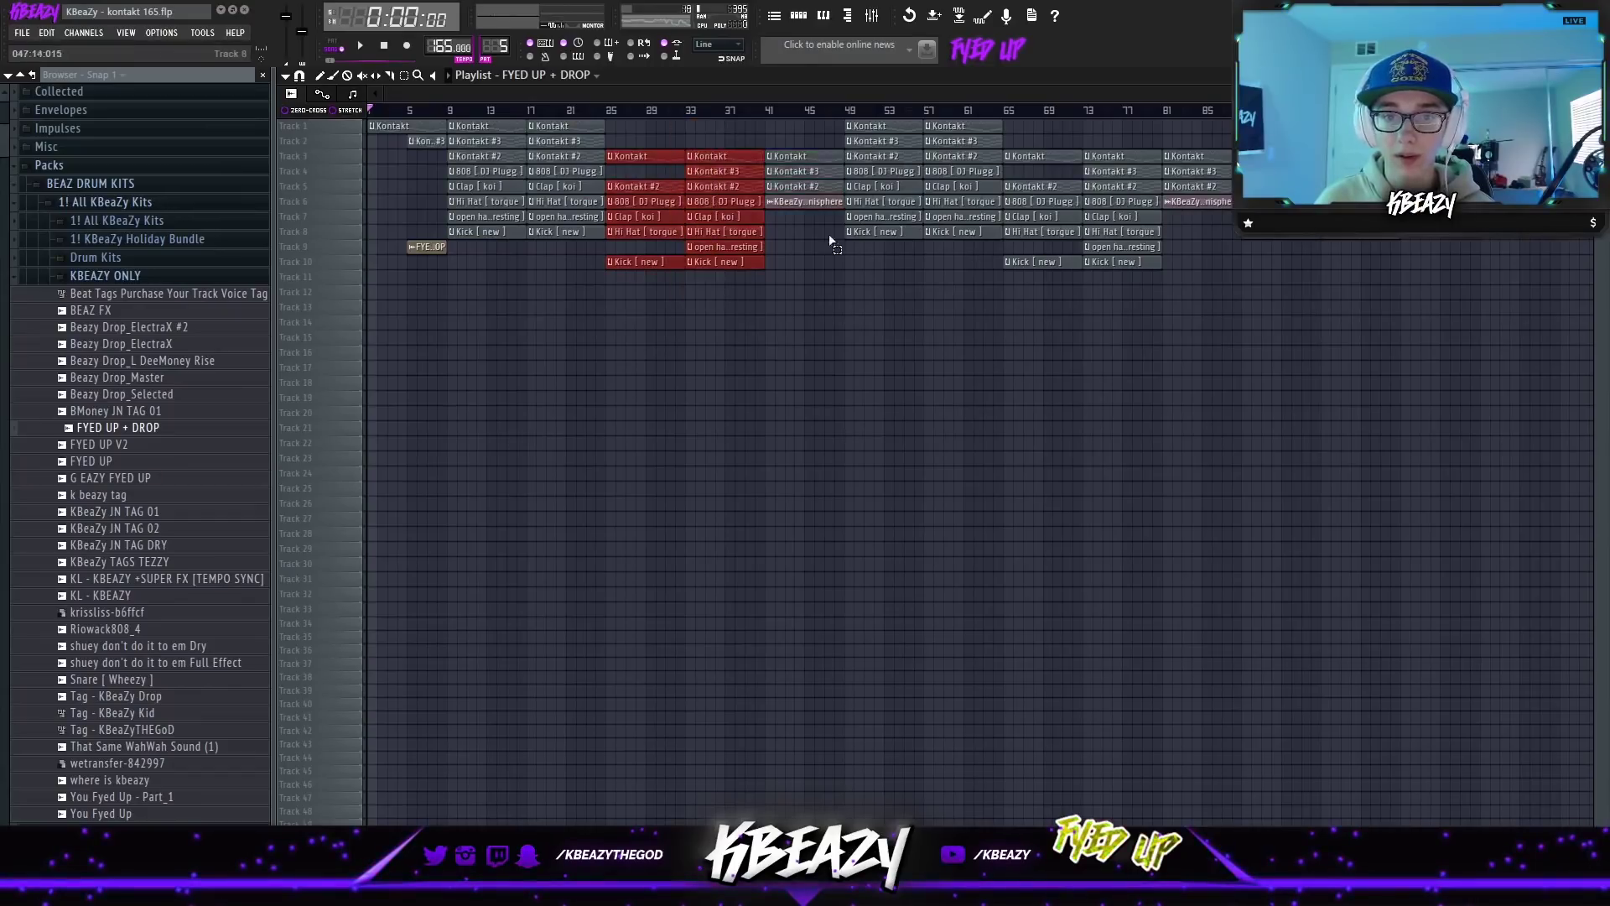
ctrl+click(964, 264)
drag(969, 284, 890, 123)
drag(1111, 313, 1031, 112)
drag(1220, 233, 1195, 151)
drag(1394, 315, 1298, 164)
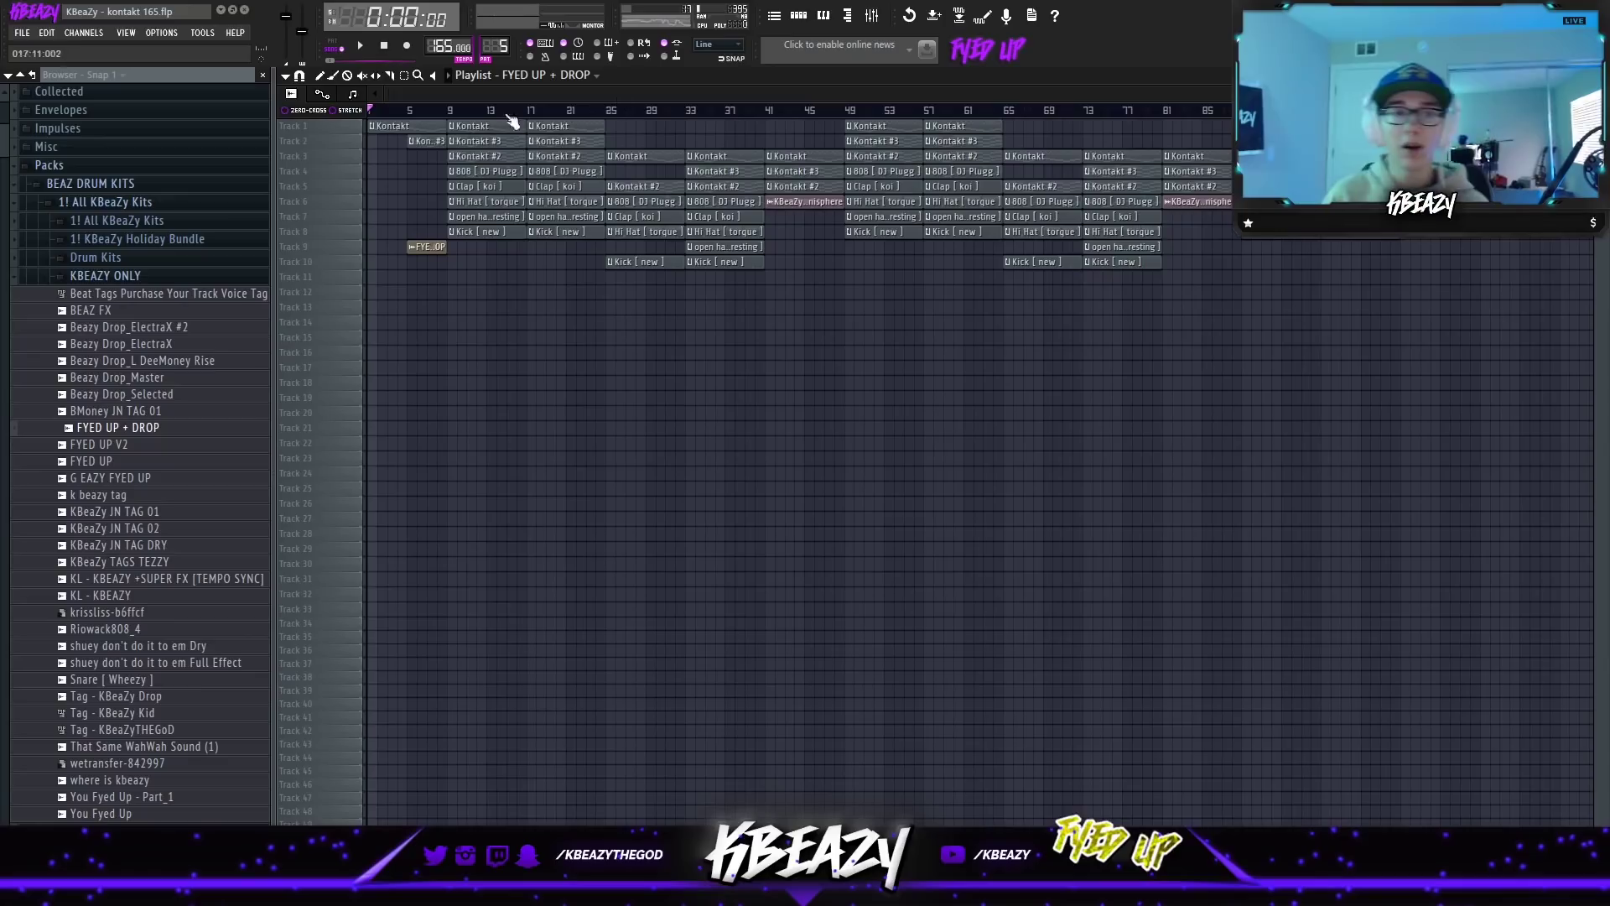
Add Gross Beat to the first effect slot of the Kontakt mixer track and select its 1/2 Speed time preset.
click(868, 15)
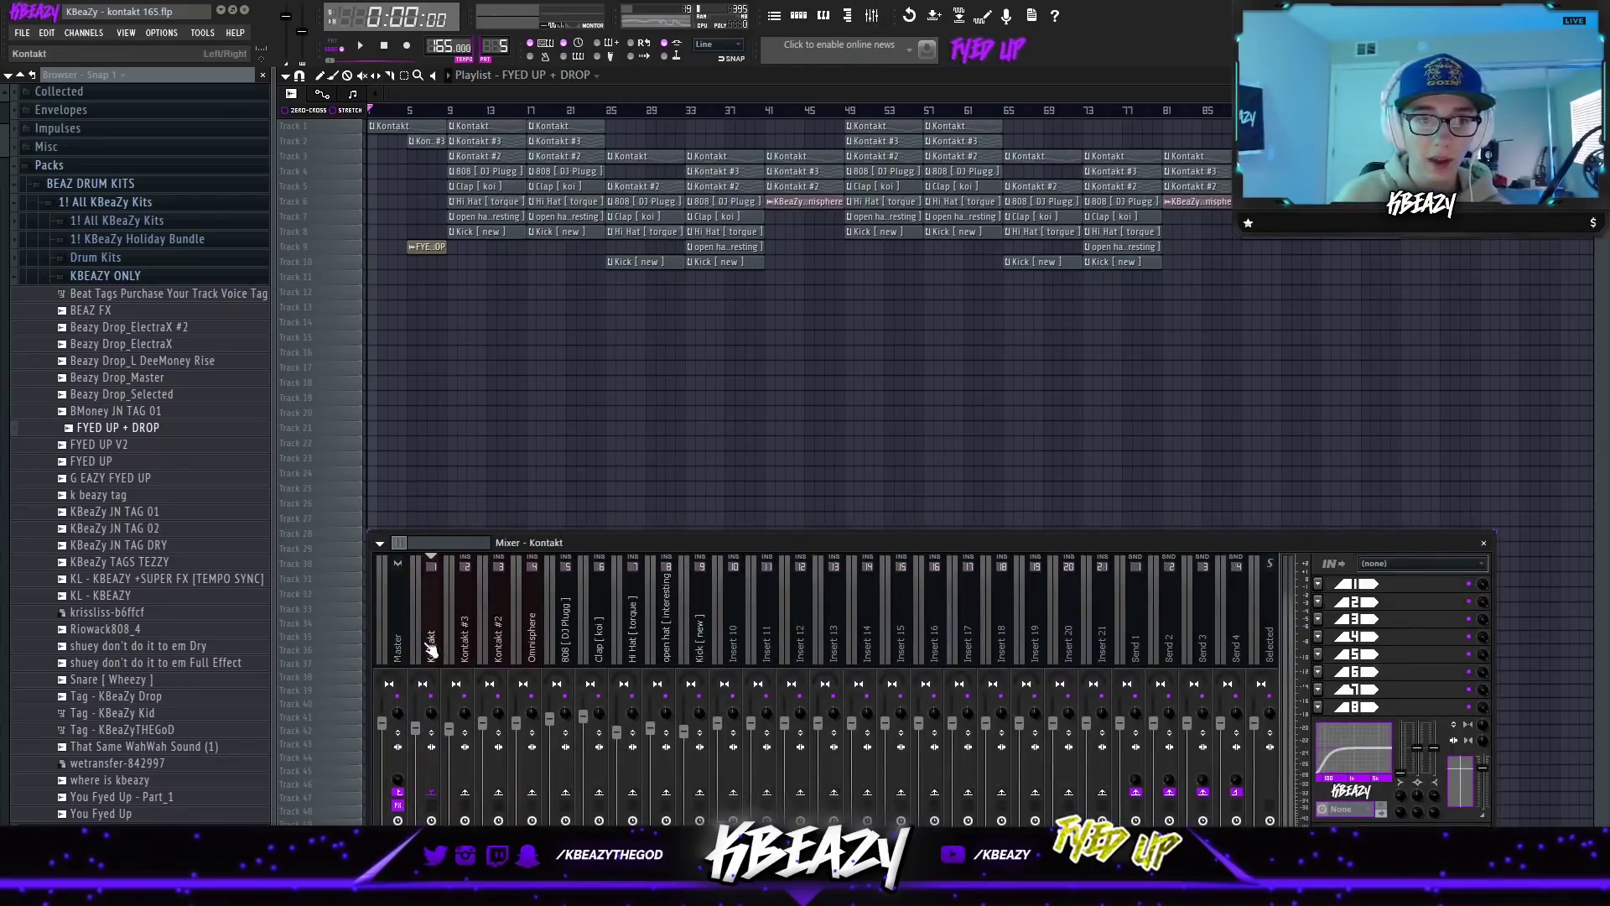
click(1351, 593)
click(1425, 485)
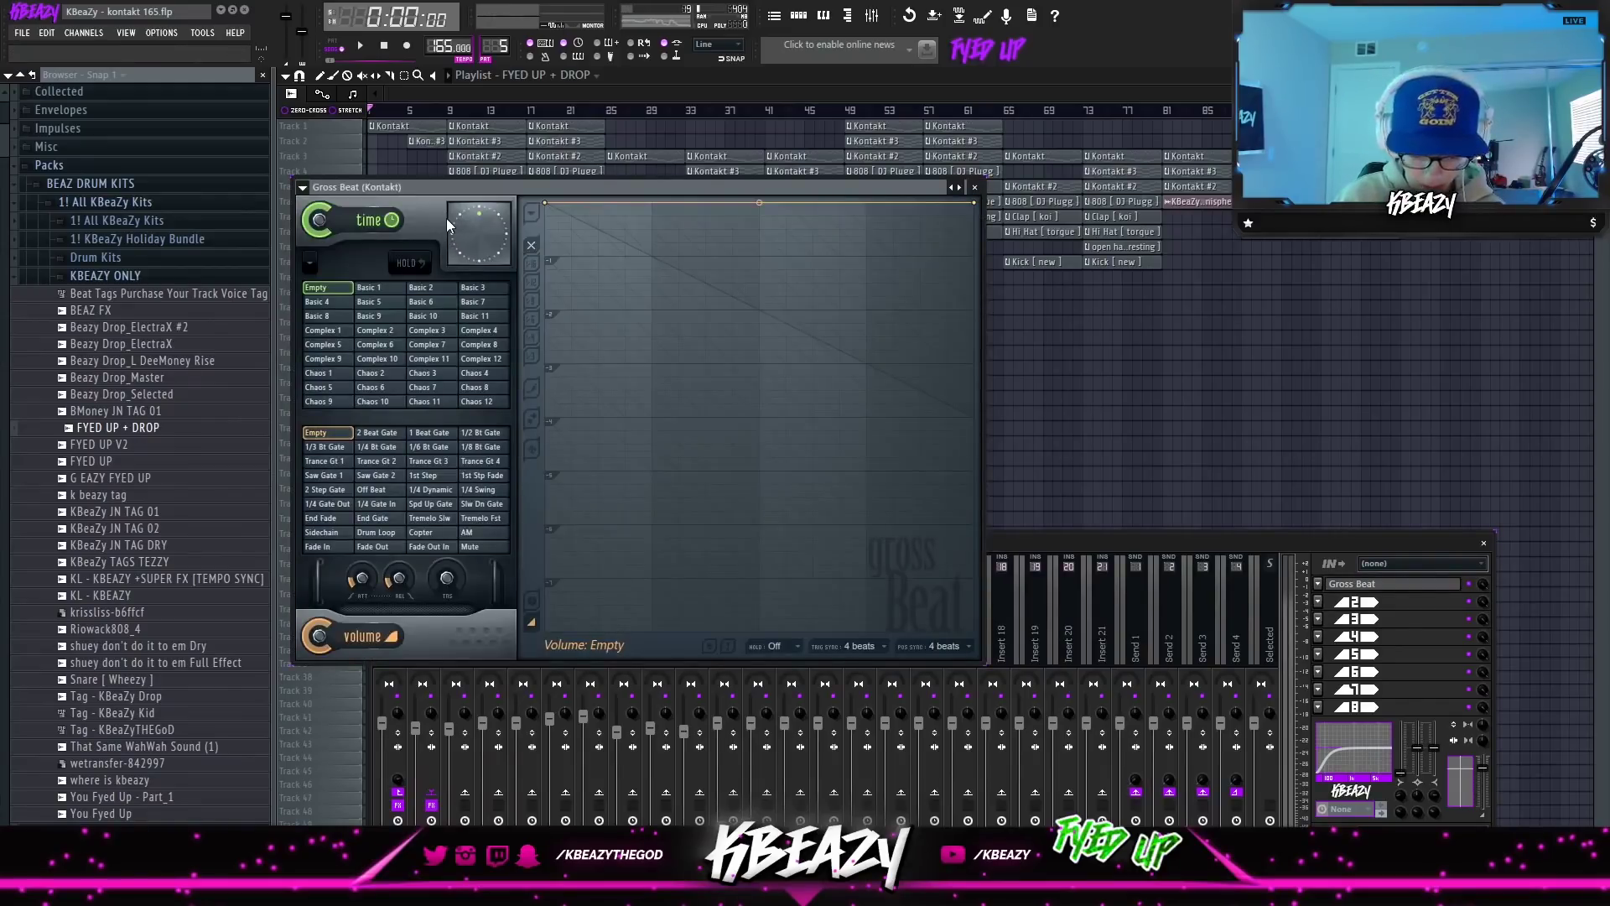
click(304, 187)
mouse_move(329, 233)
click(481, 278)
click(435, 386)
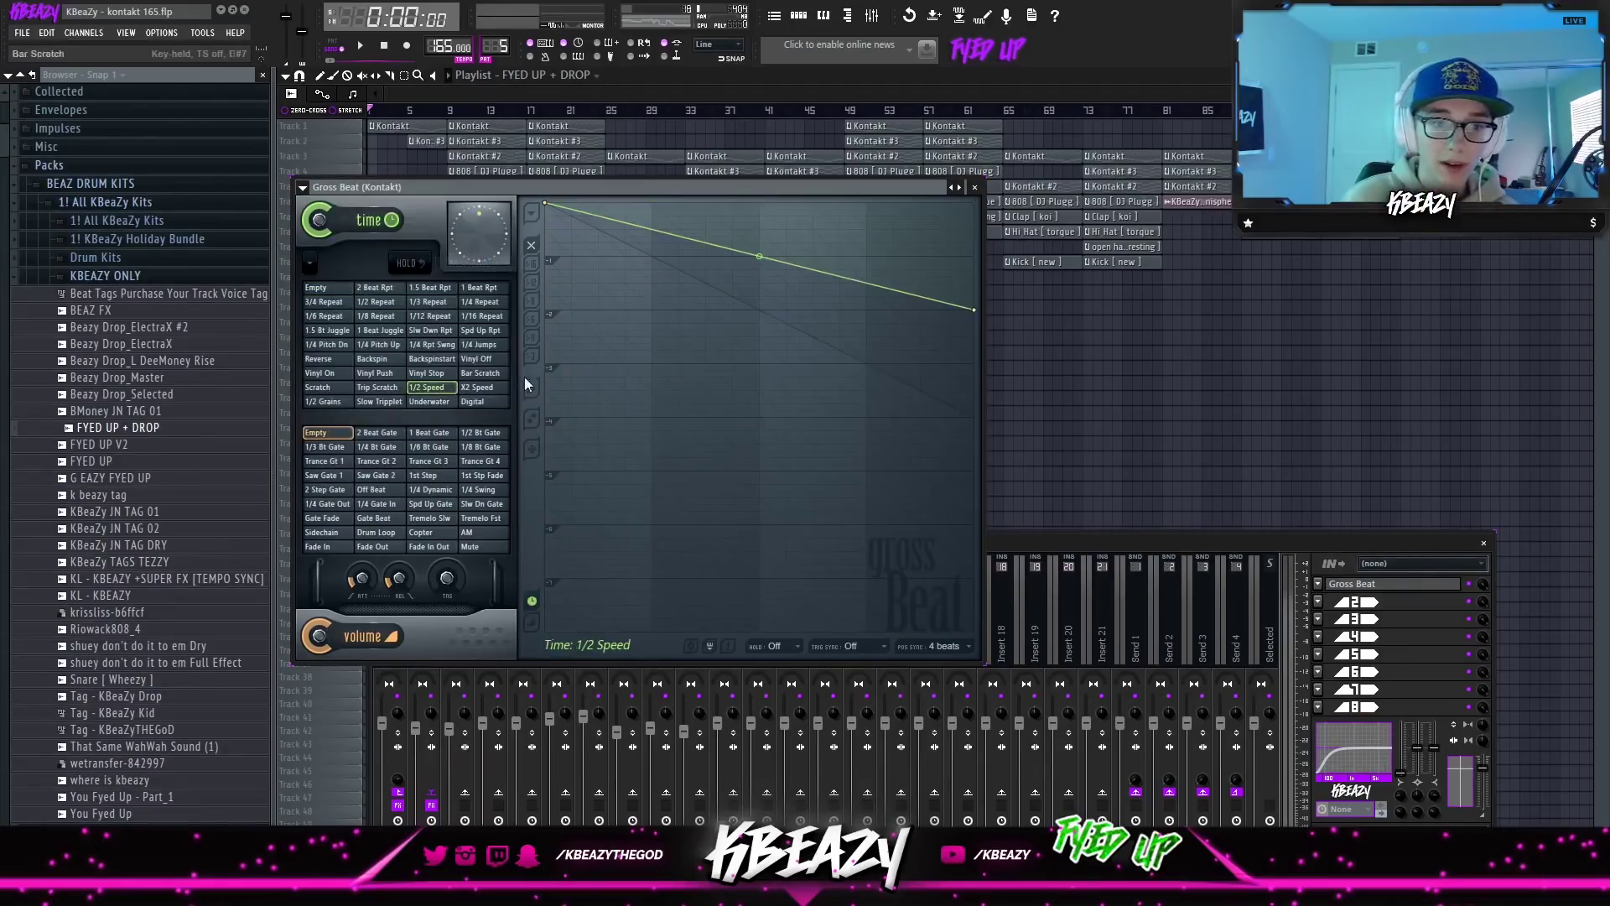
Create an automation clip for Gross Beat's mix level on the Kontakt track and play the song from bar 9.
key(space)
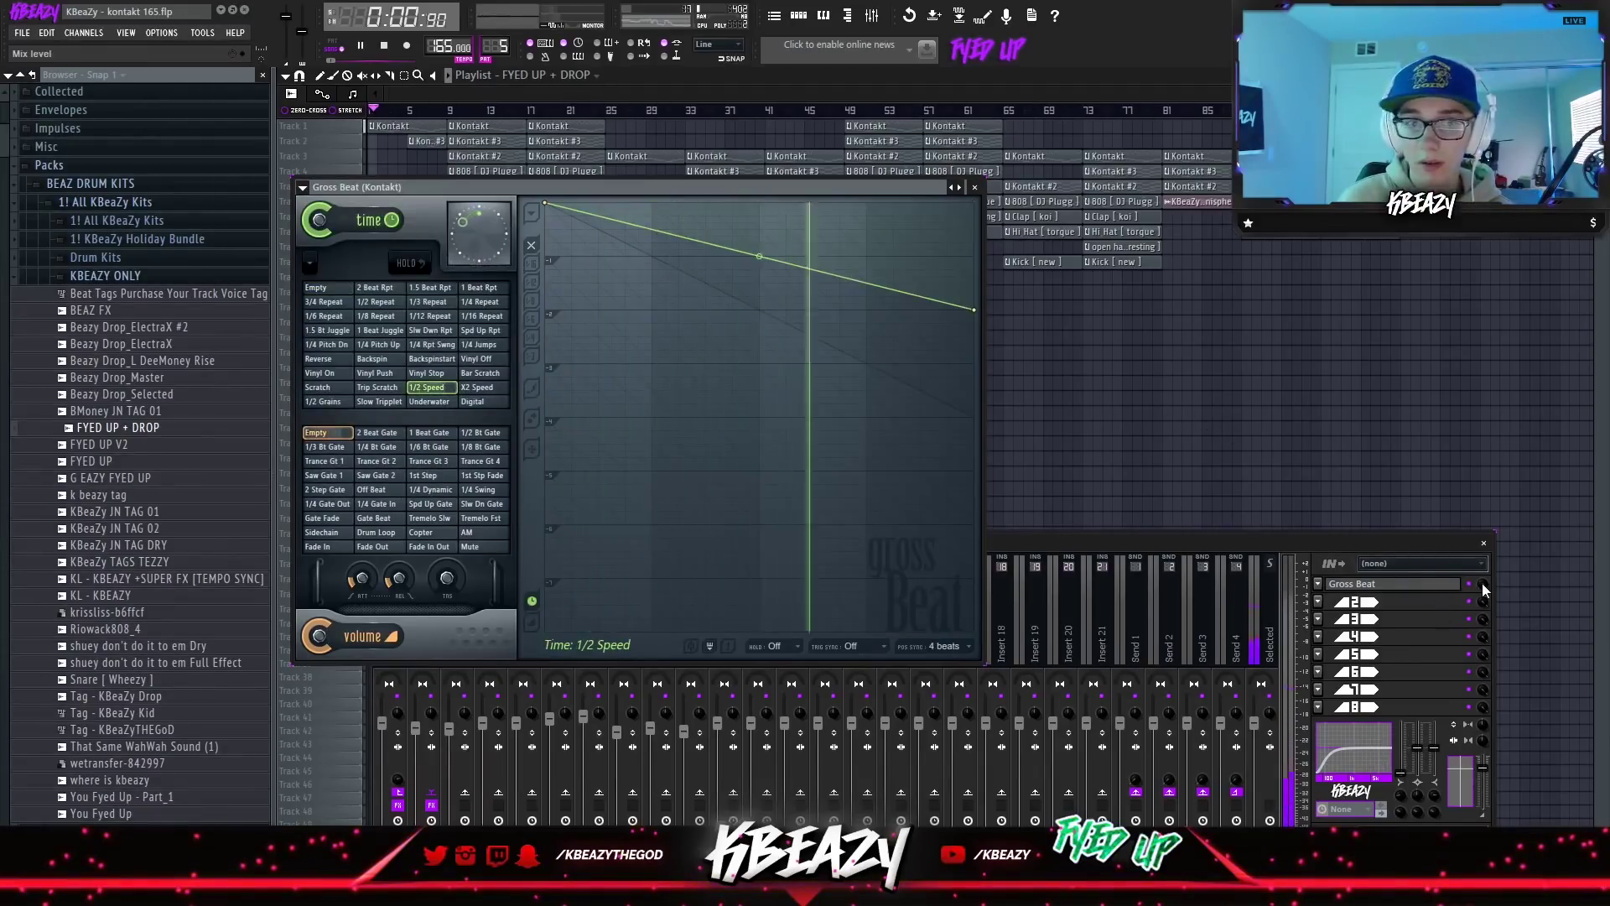
right_click(1483, 585)
click(1529, 683)
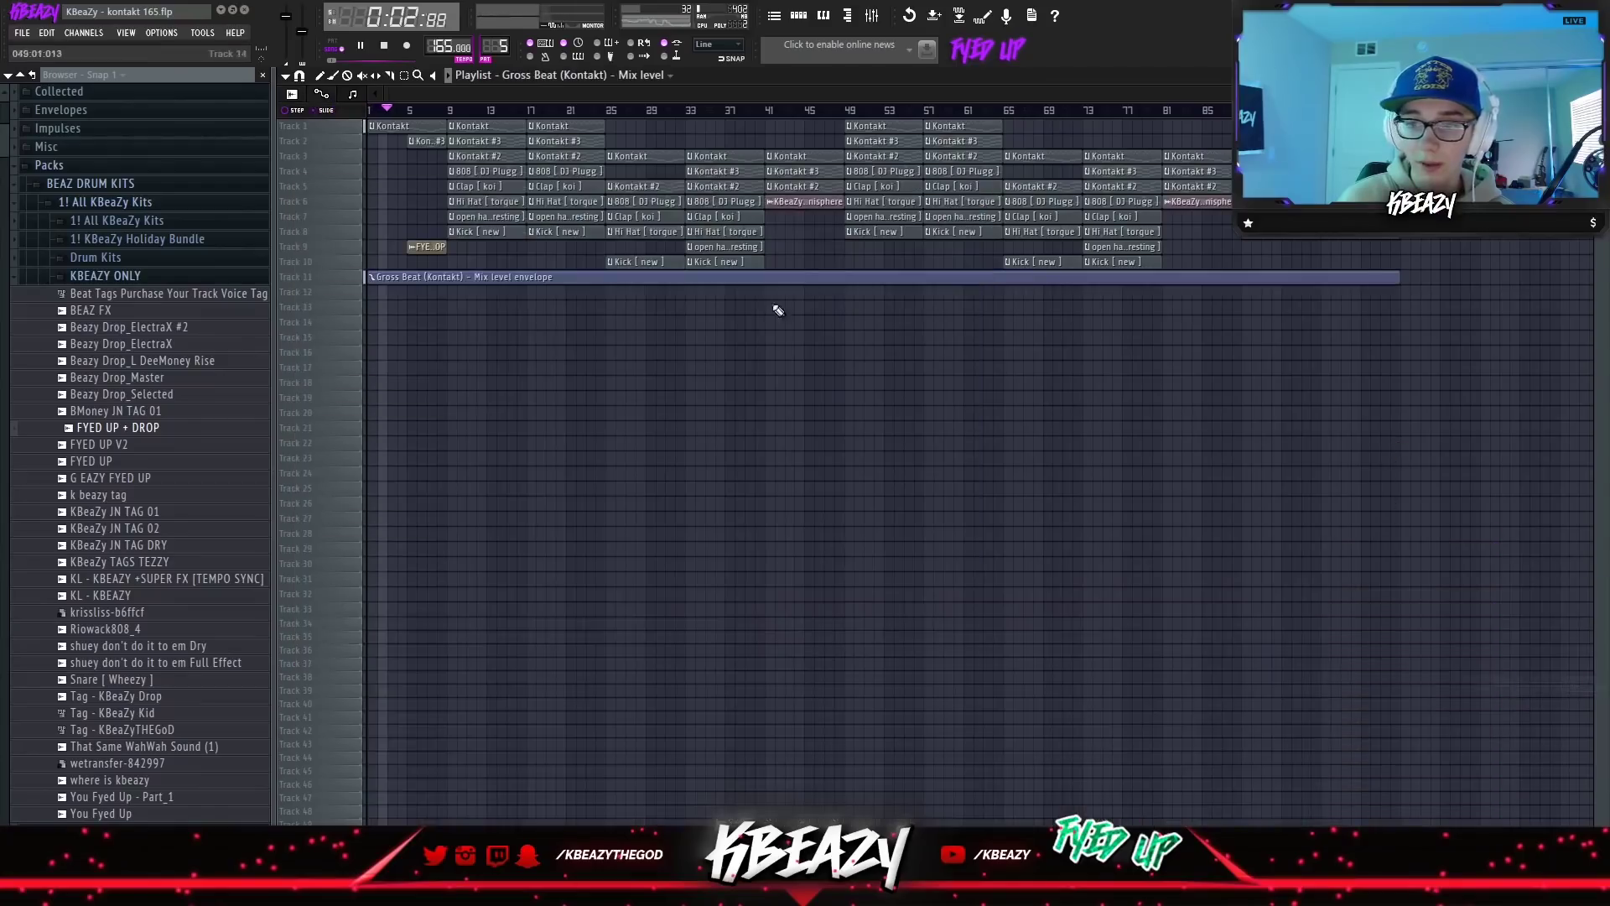
drag(1600, 113, 1599, 138)
click(450, 110)
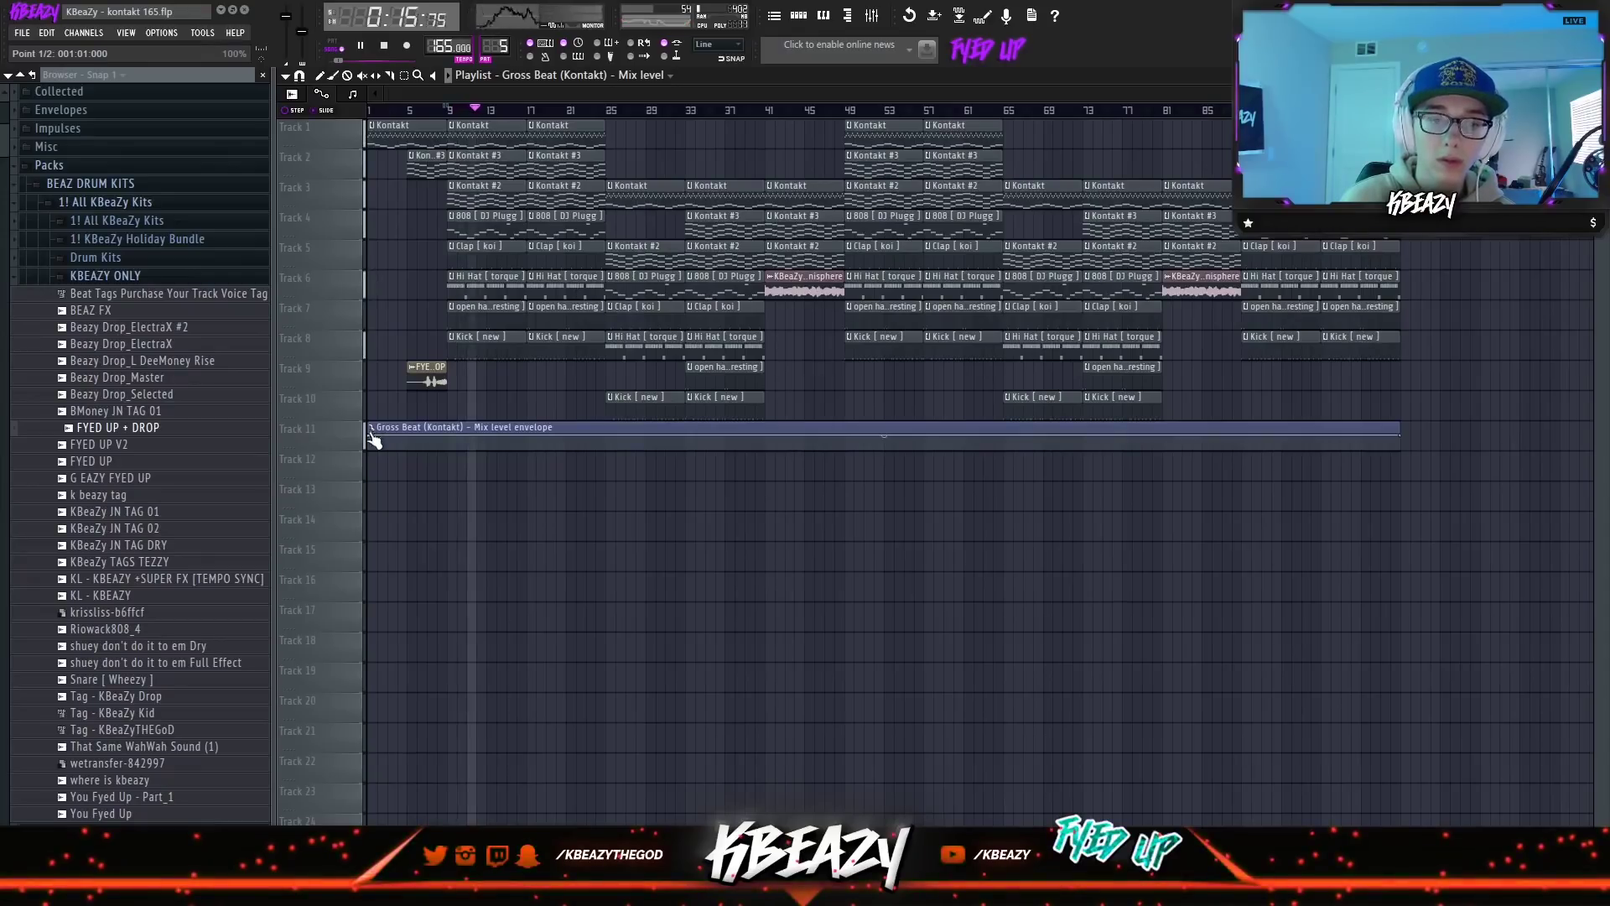
Set the mix level envelope to 0% up to bar 9, 100% from bar 9 to 17, and 0% from bar 17.
drag(374, 434, 446, 417)
key(space)
right_click(458, 447)
right_click(478, 449)
right_click(537, 442)
drag(537, 442, 538, 476)
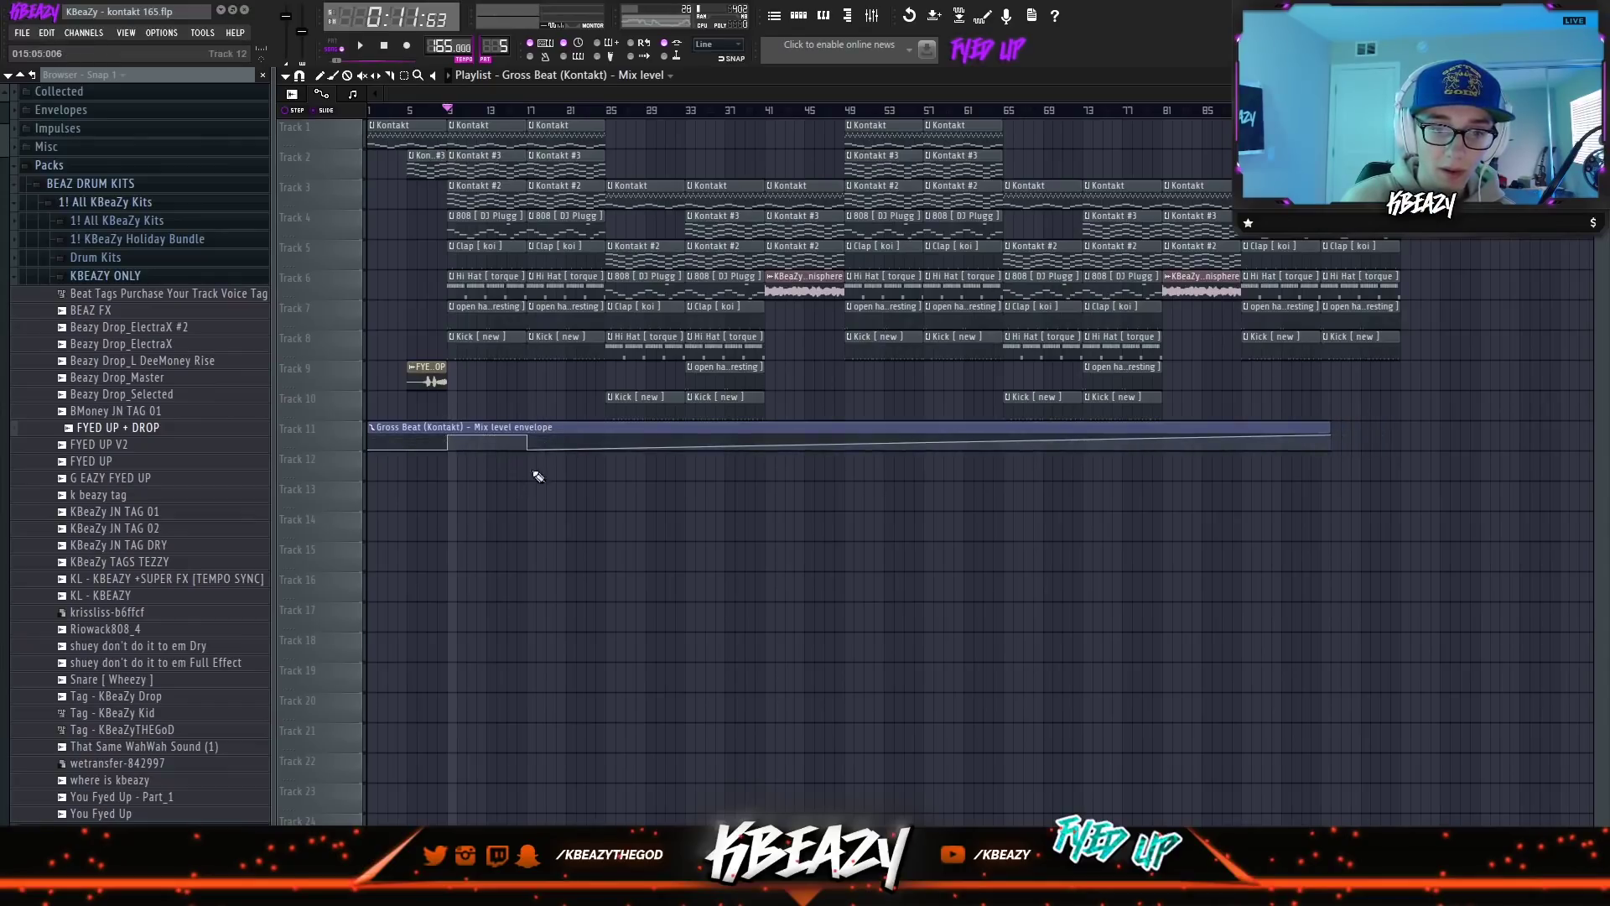
Raise the mix level envelope to 100% between bars 49 and 57 and return it to 0% at bar 57.
right_click(845, 444)
drag(845, 445, 929, 463)
right_click(874, 446)
right_click(925, 444)
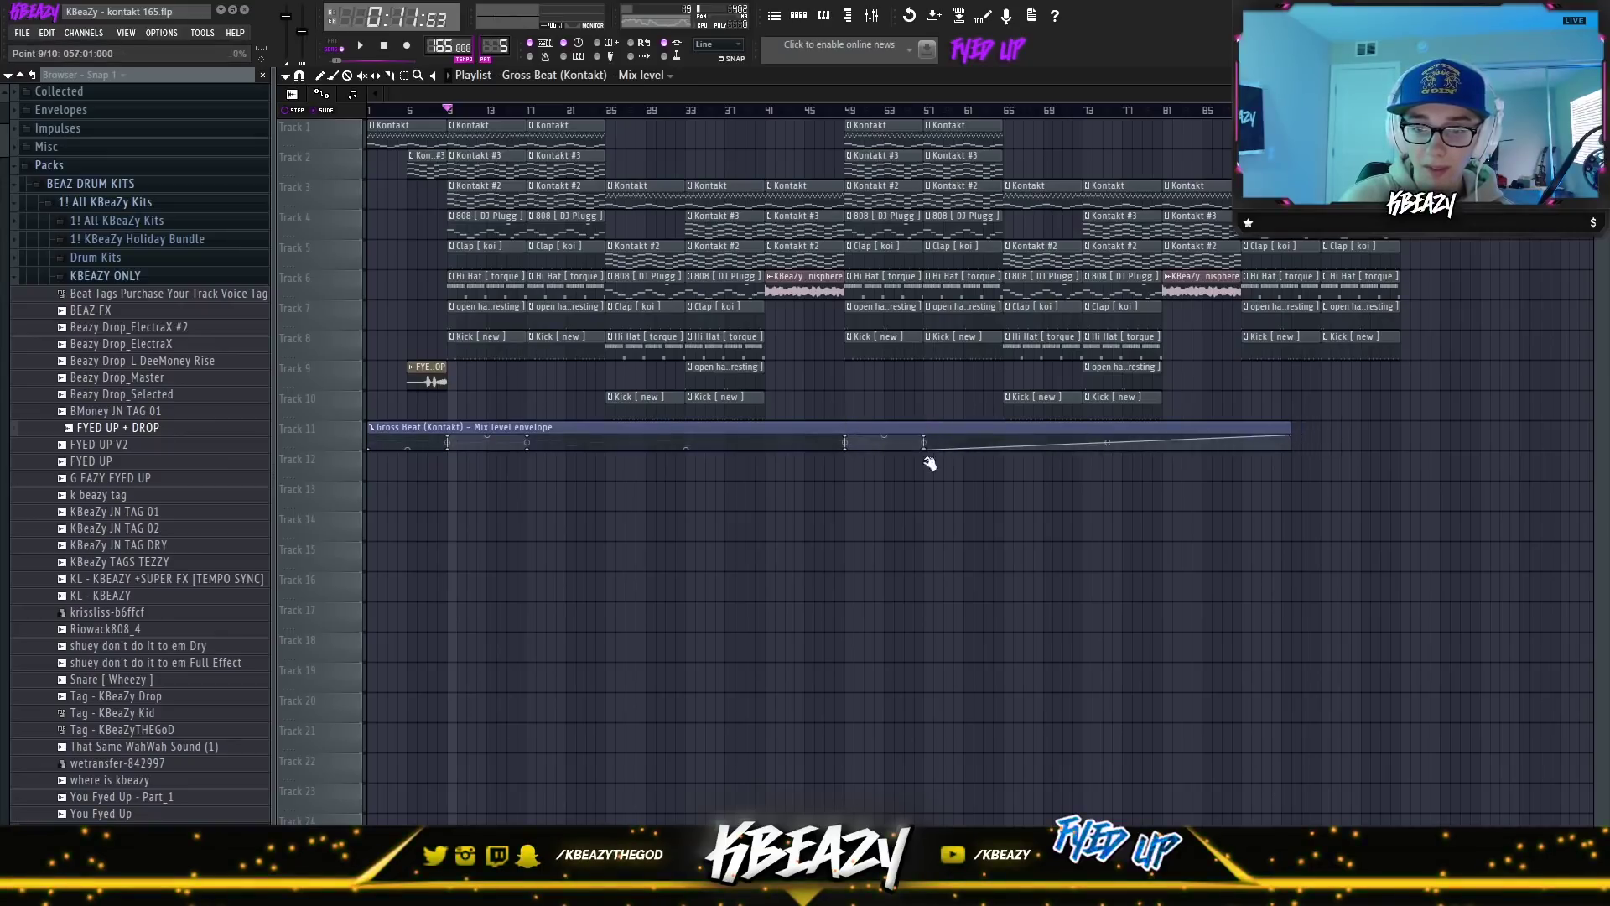
Raise the mix level envelope to 100% between bars 89 and 97, drop it to 0% at bar 97, and play the song.
drag(1292, 435, 1248, 466)
right_click(1251, 431)
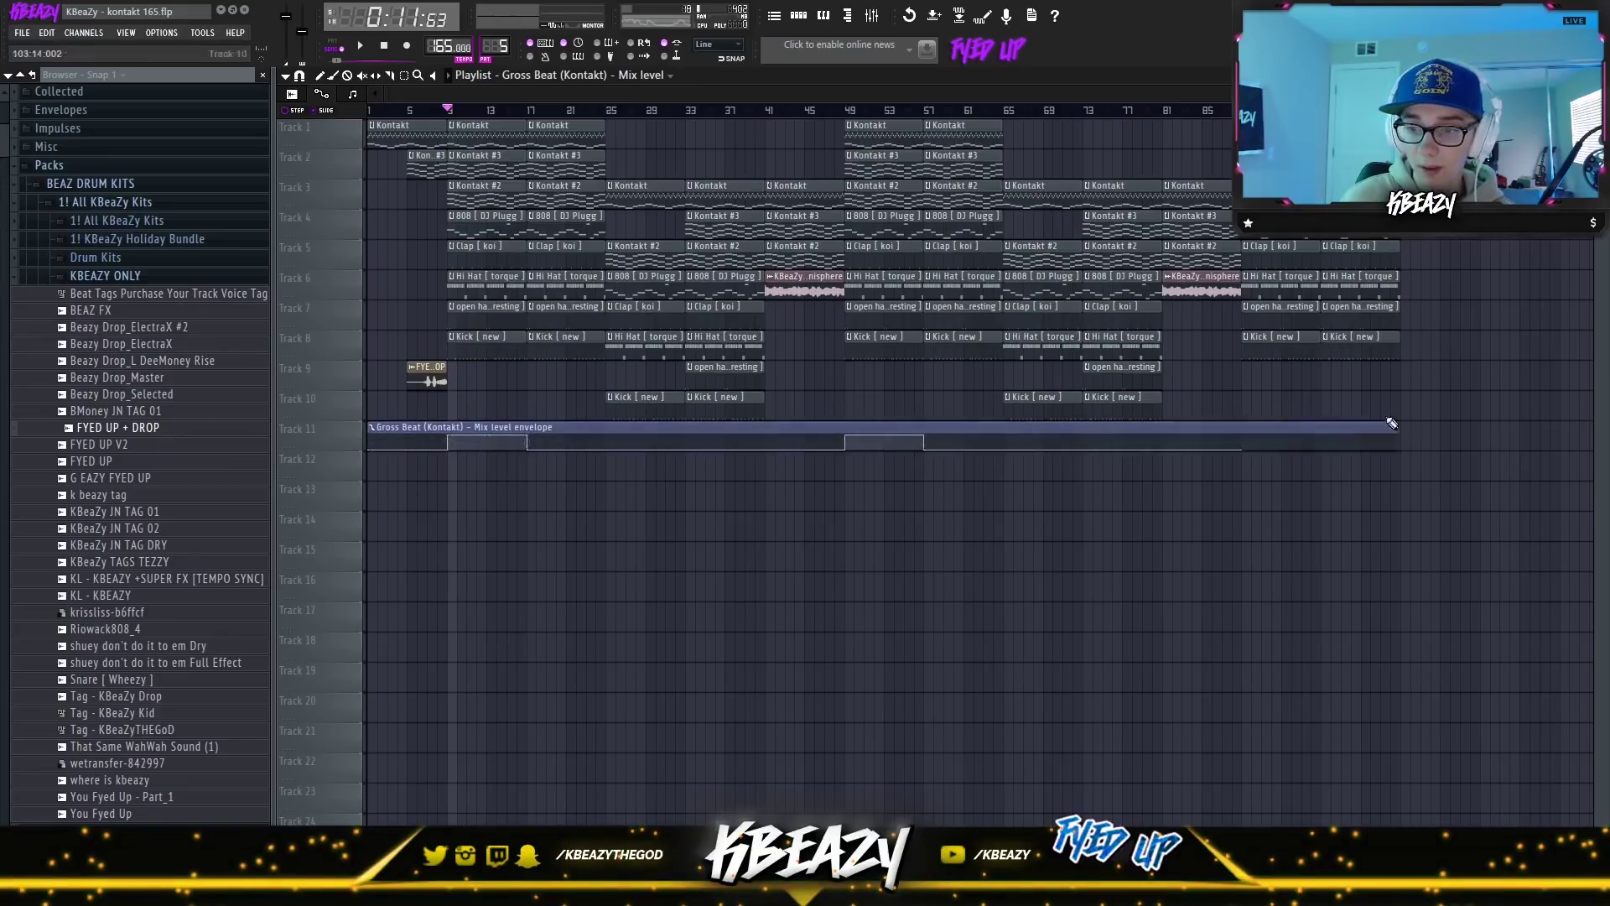
right_click(1321, 436)
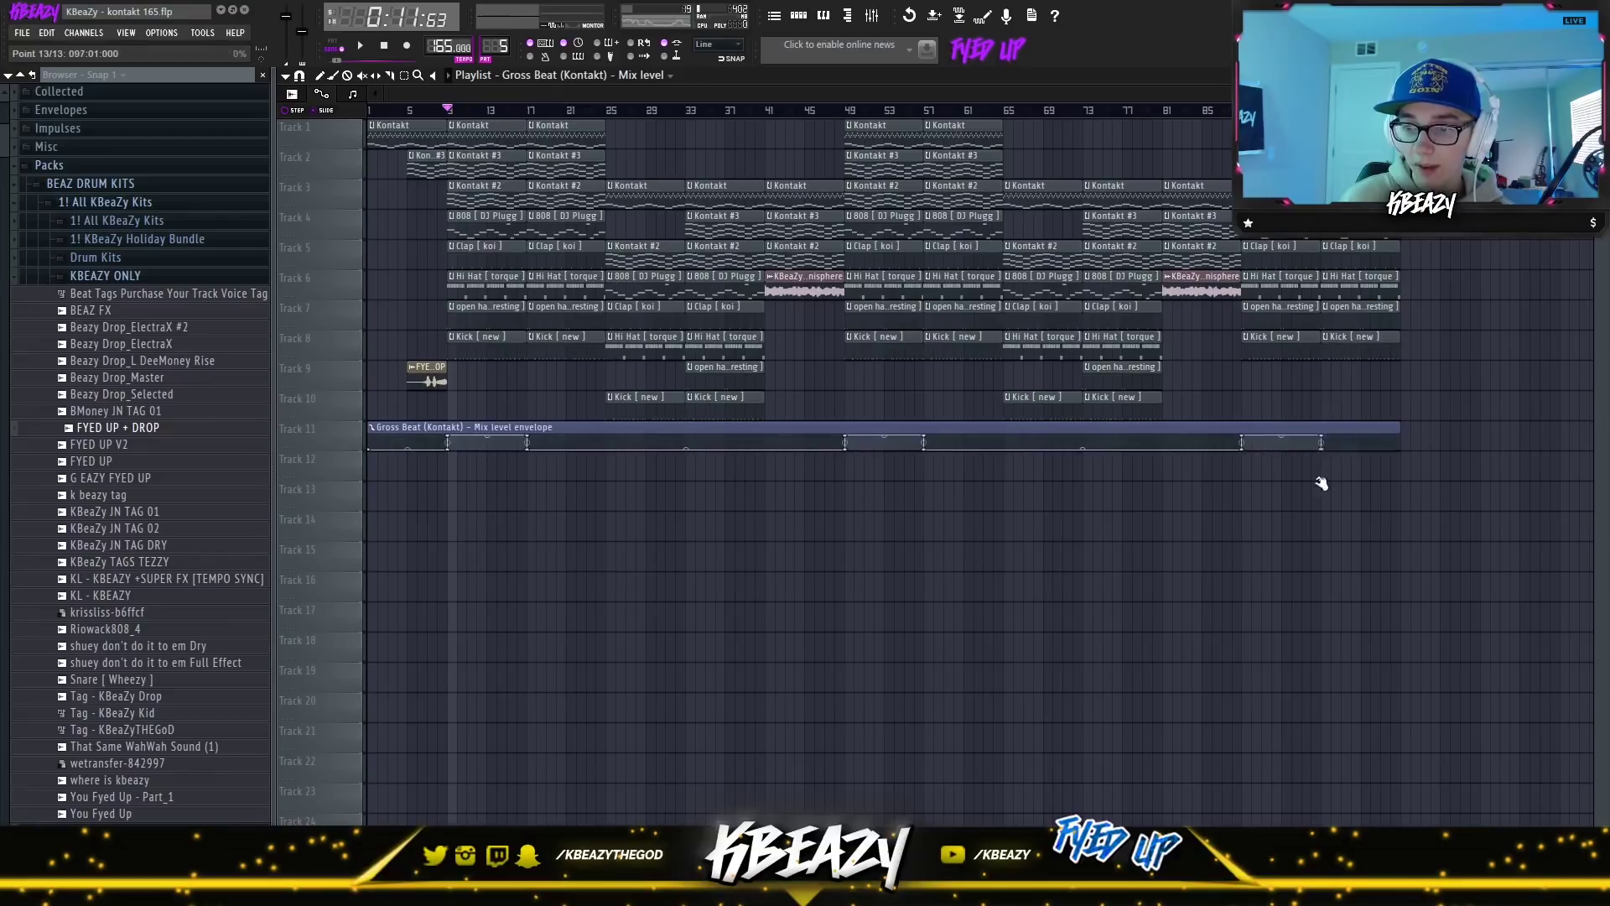
key(space)
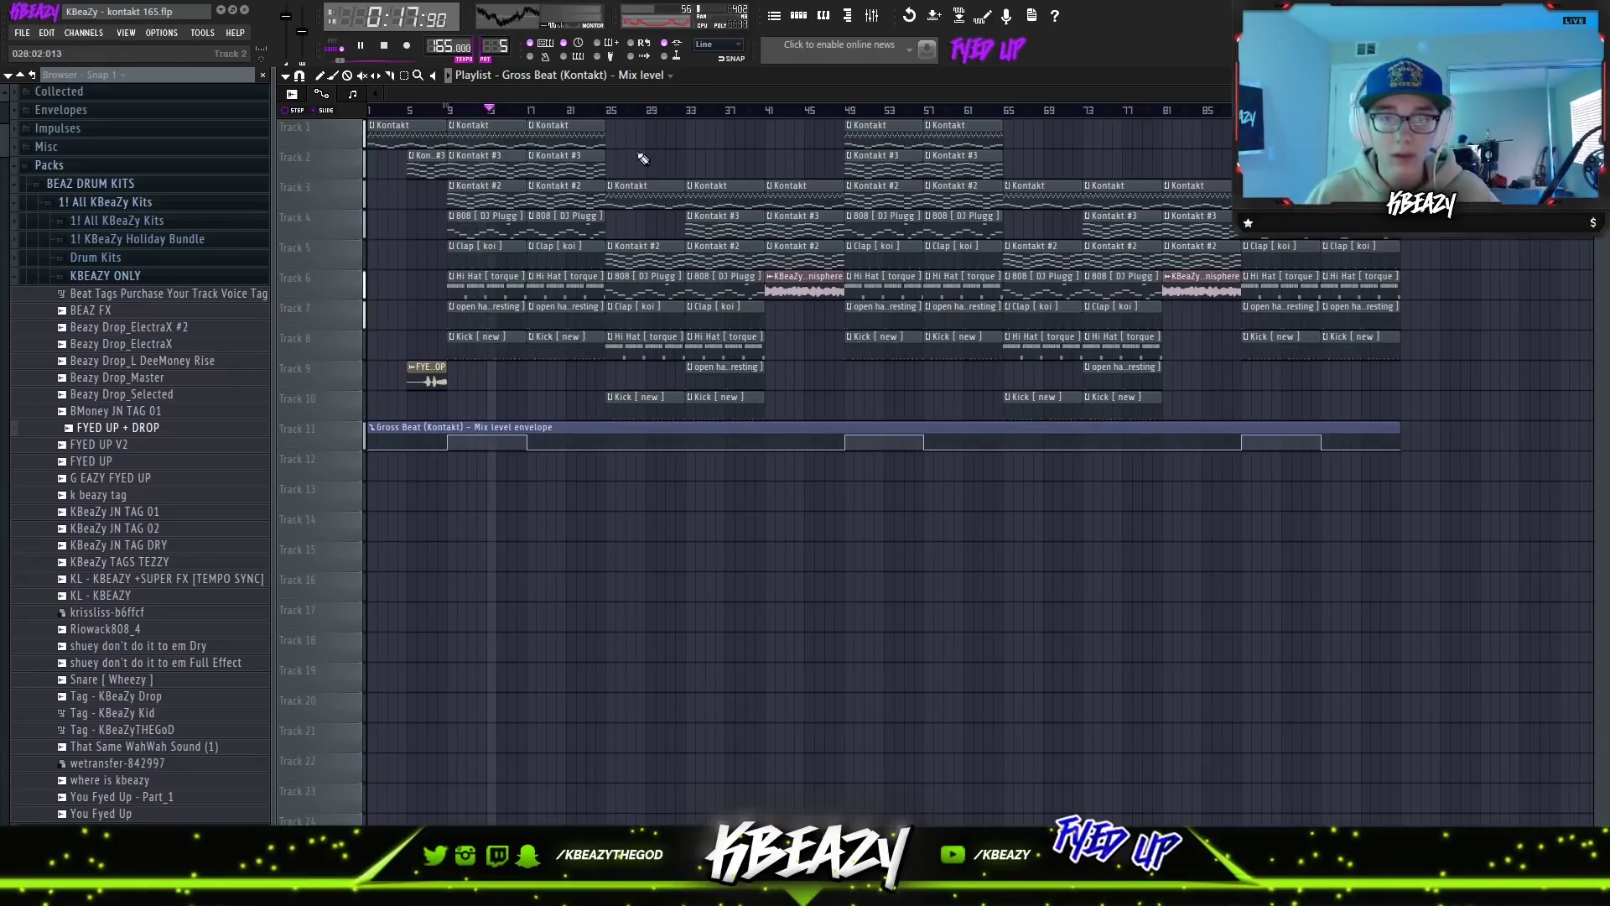
Play the song from bar 89 with the mixer open on the Kontakt track.
click(873, 19)
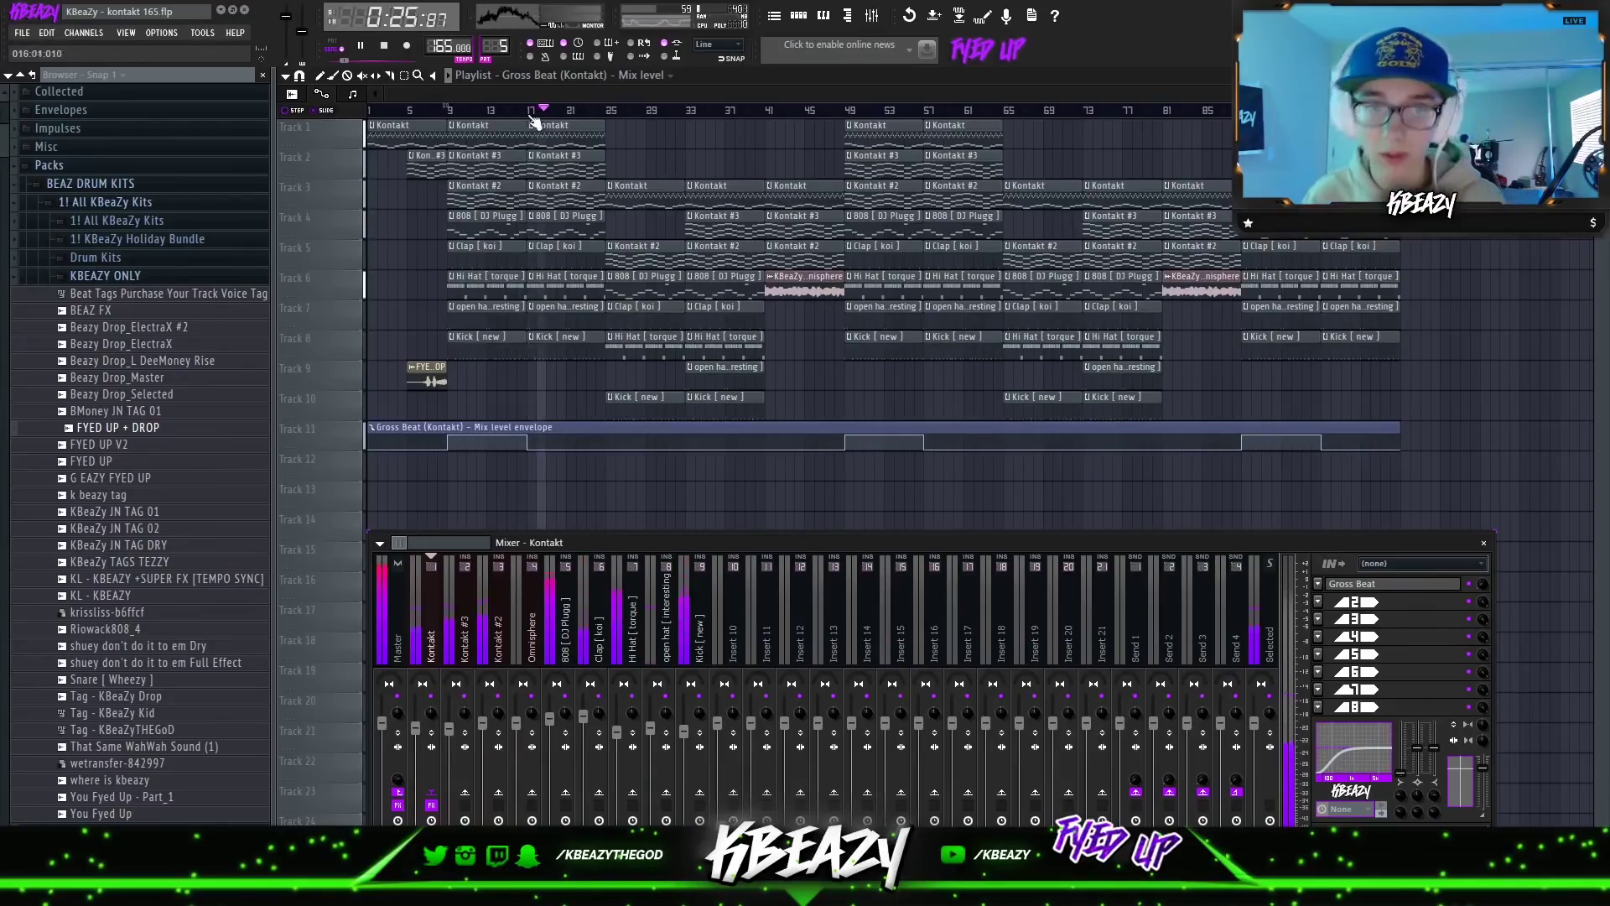
key(F9)
click(1248, 111)
drag(1586, 95, 1585, 125)
click(871, 19)
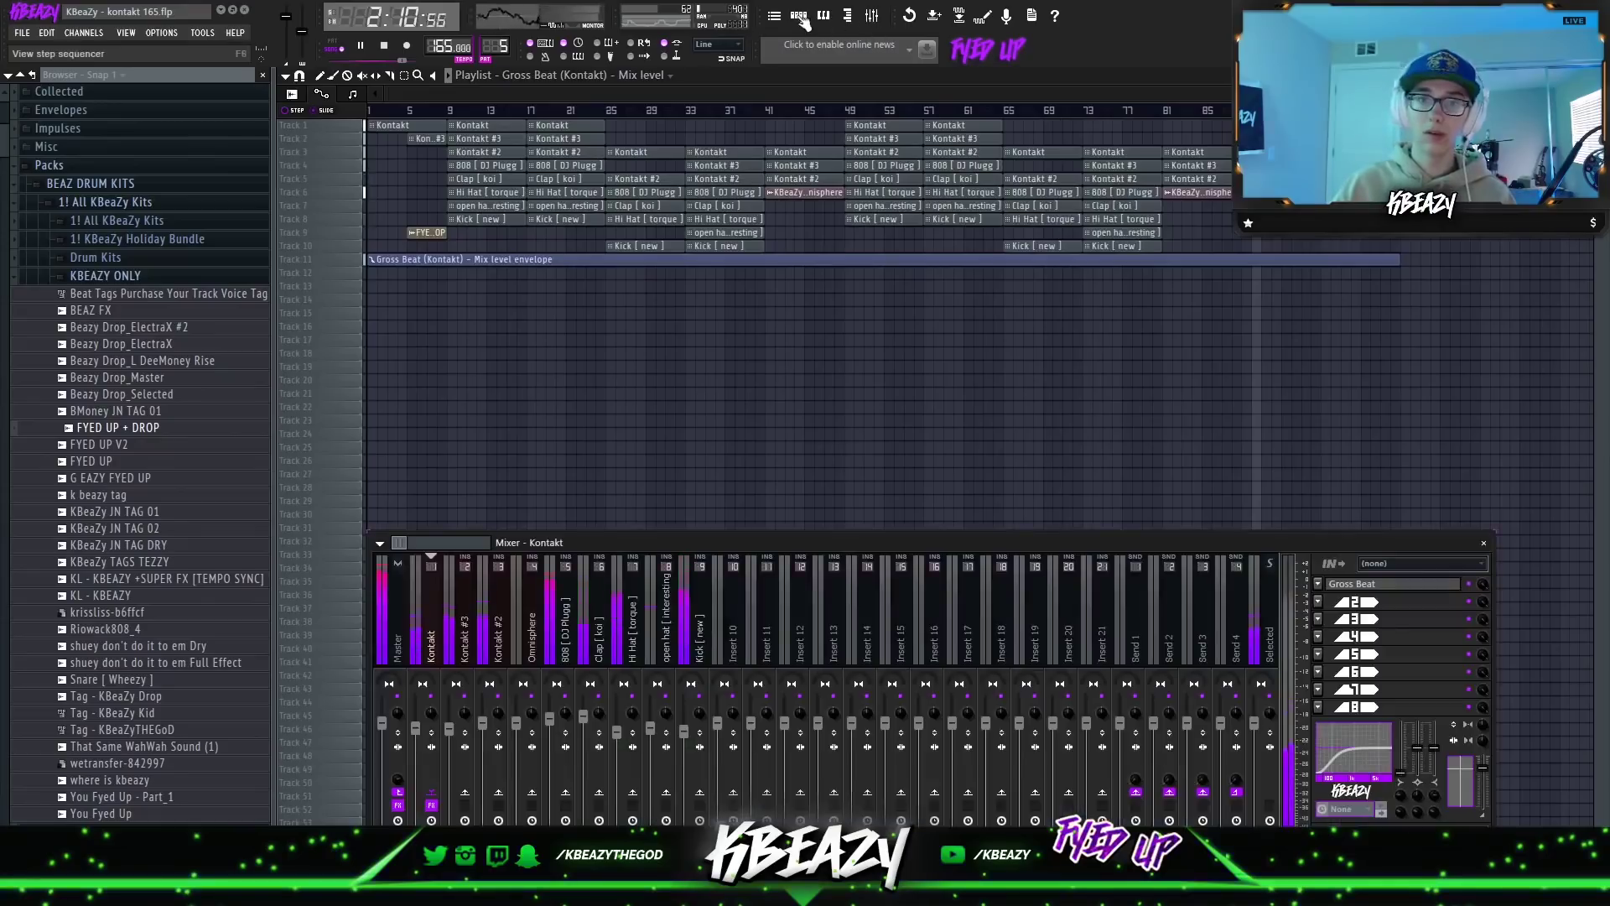
Add Fruity Reeverb 2 to the second effect slot of the Kontakt mixer track and lower its mix level.
click(801, 18)
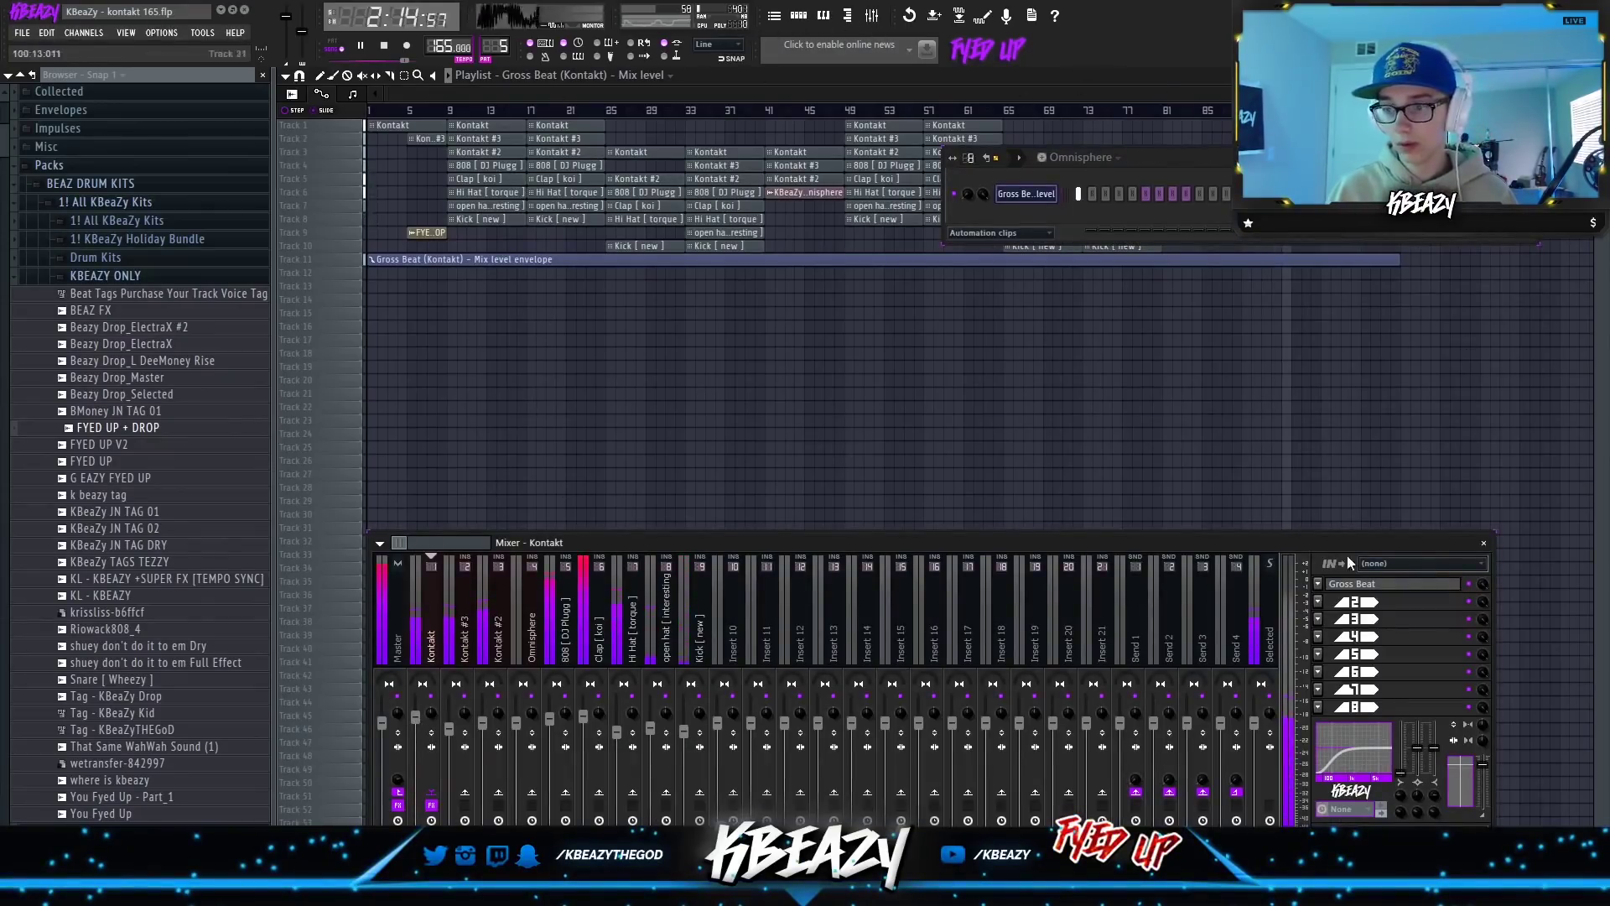
click(1319, 603)
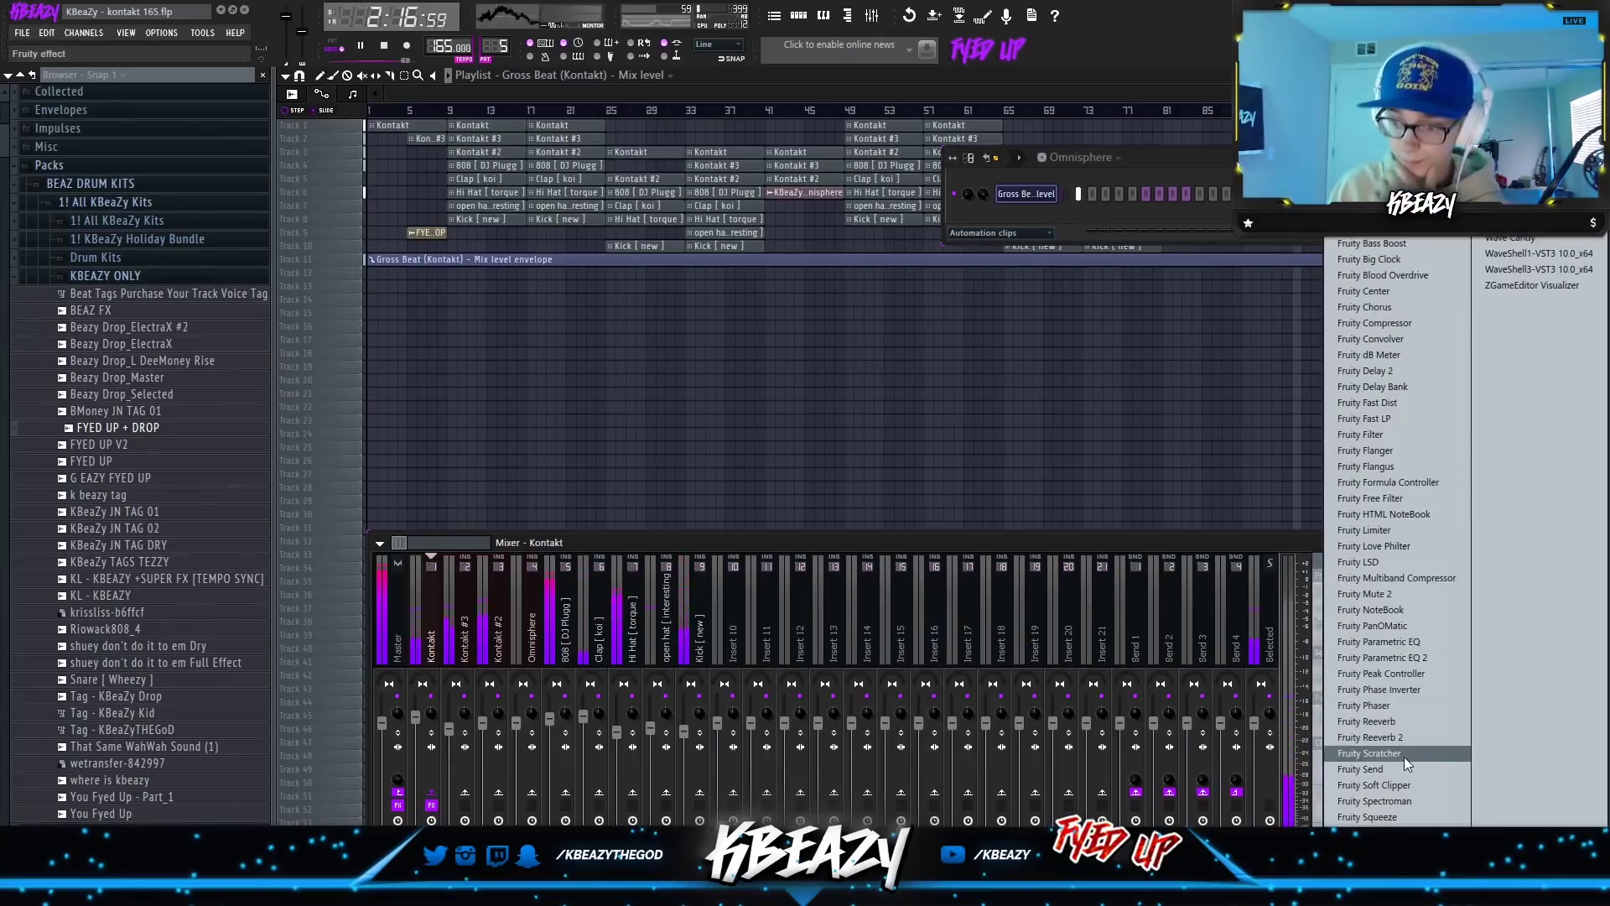
click(1370, 737)
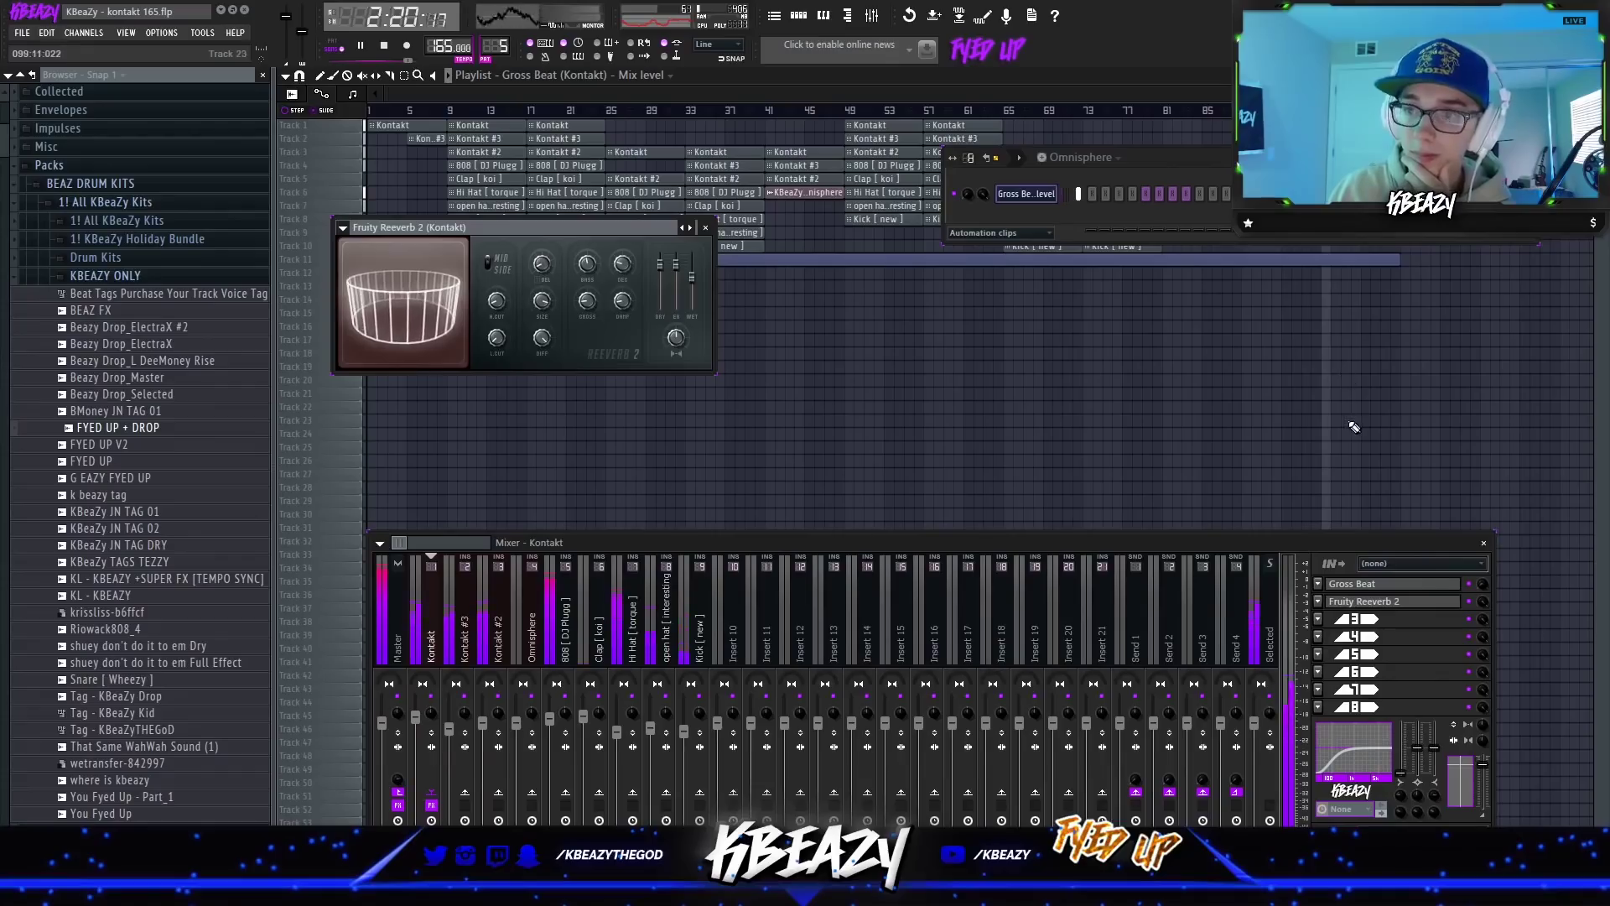
drag(1482, 601, 1483, 620)
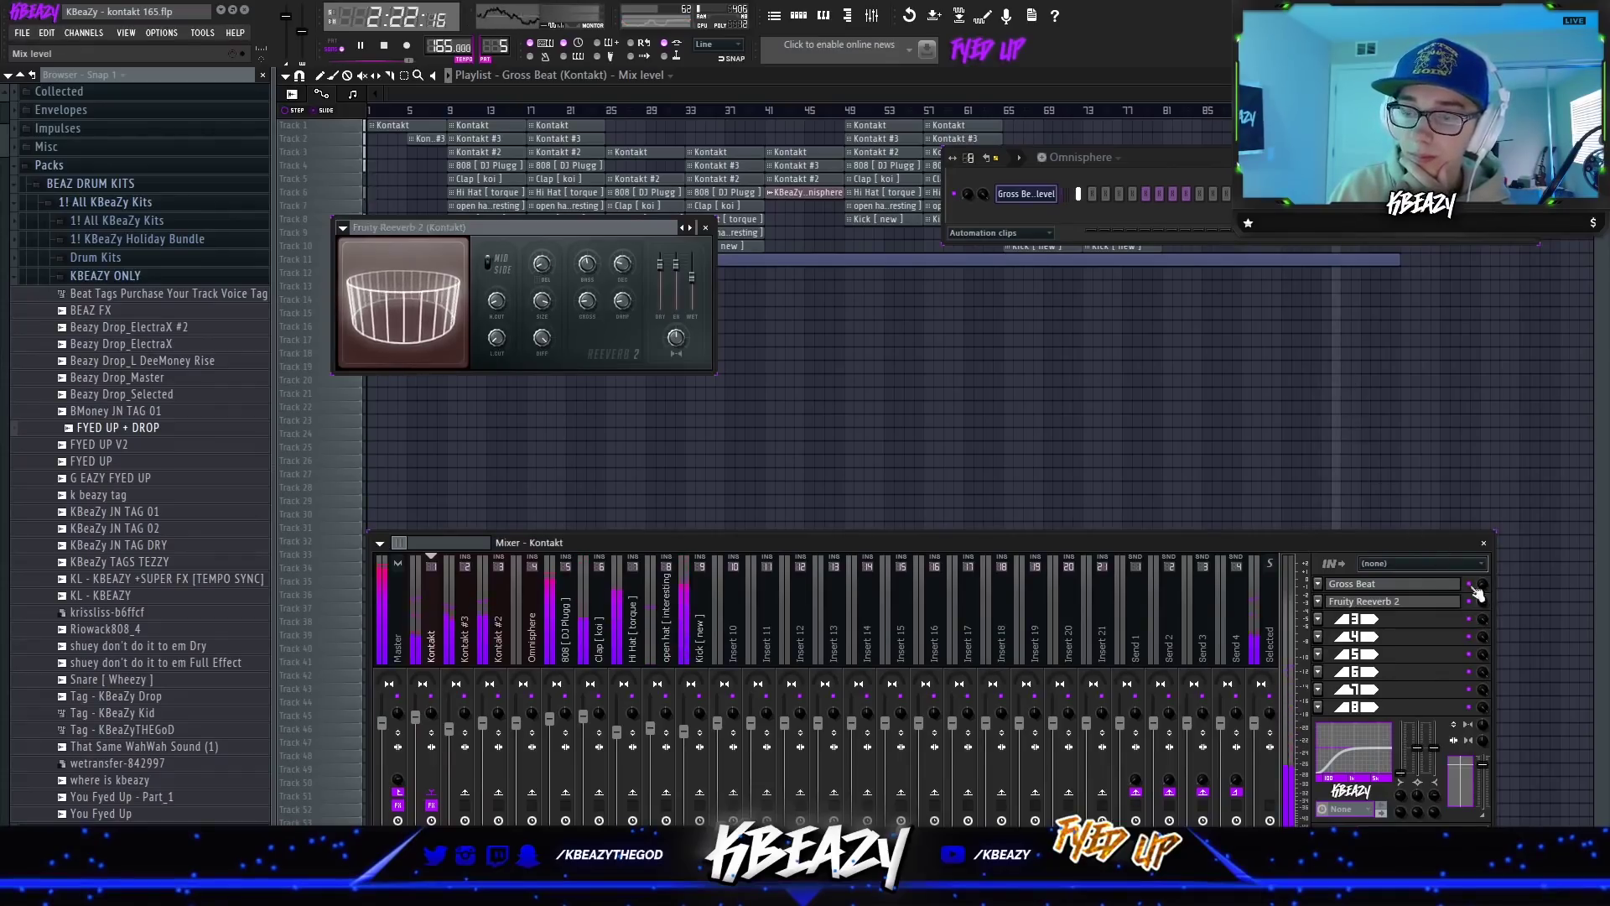
key(F12)
scroll(845, 210, up, 4)
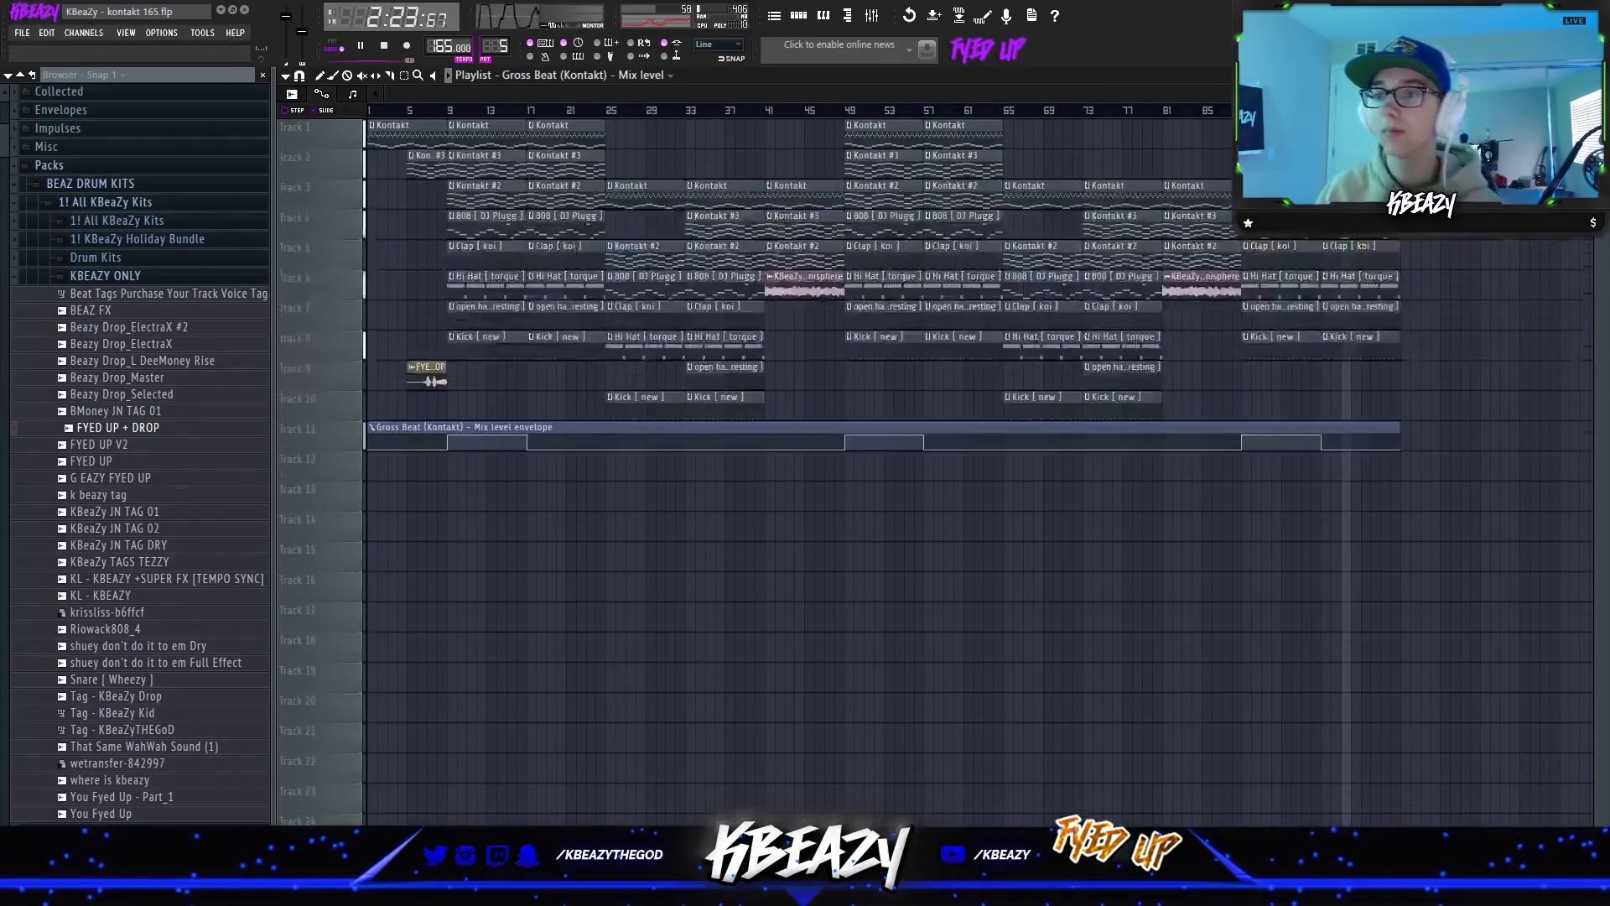
Raise the volume fader of the Kontakt mixer track.
click(871, 16)
drag(416, 723, 416, 695)
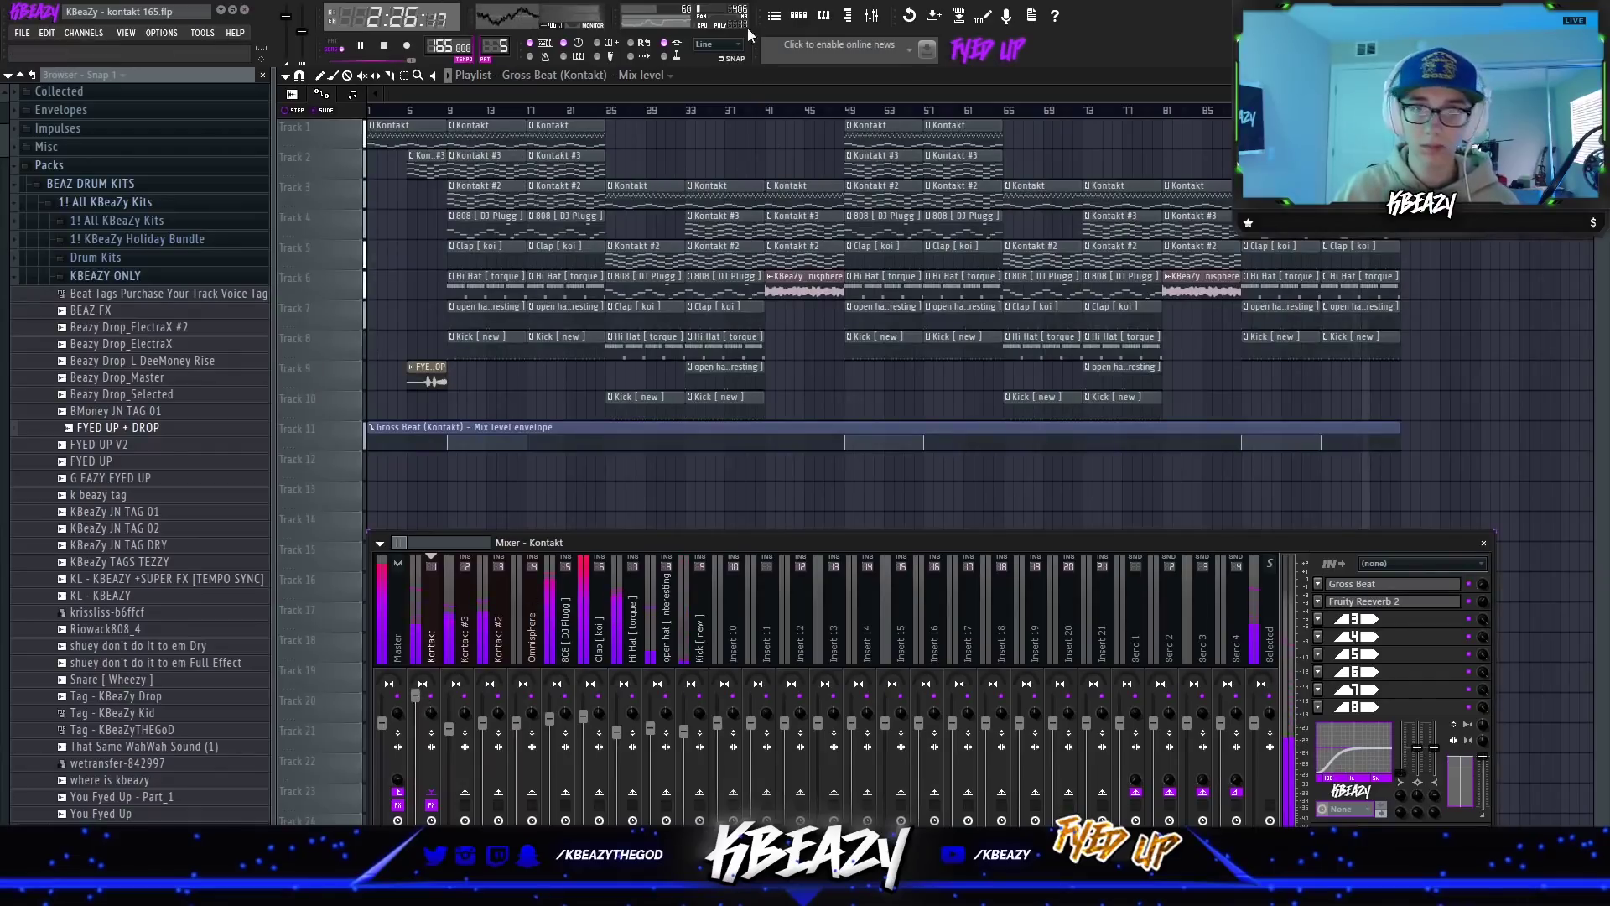
click(799, 15)
Play the song from about bar 10, jump to bar 17 to compare the sections, and stop playback.
click(458, 112)
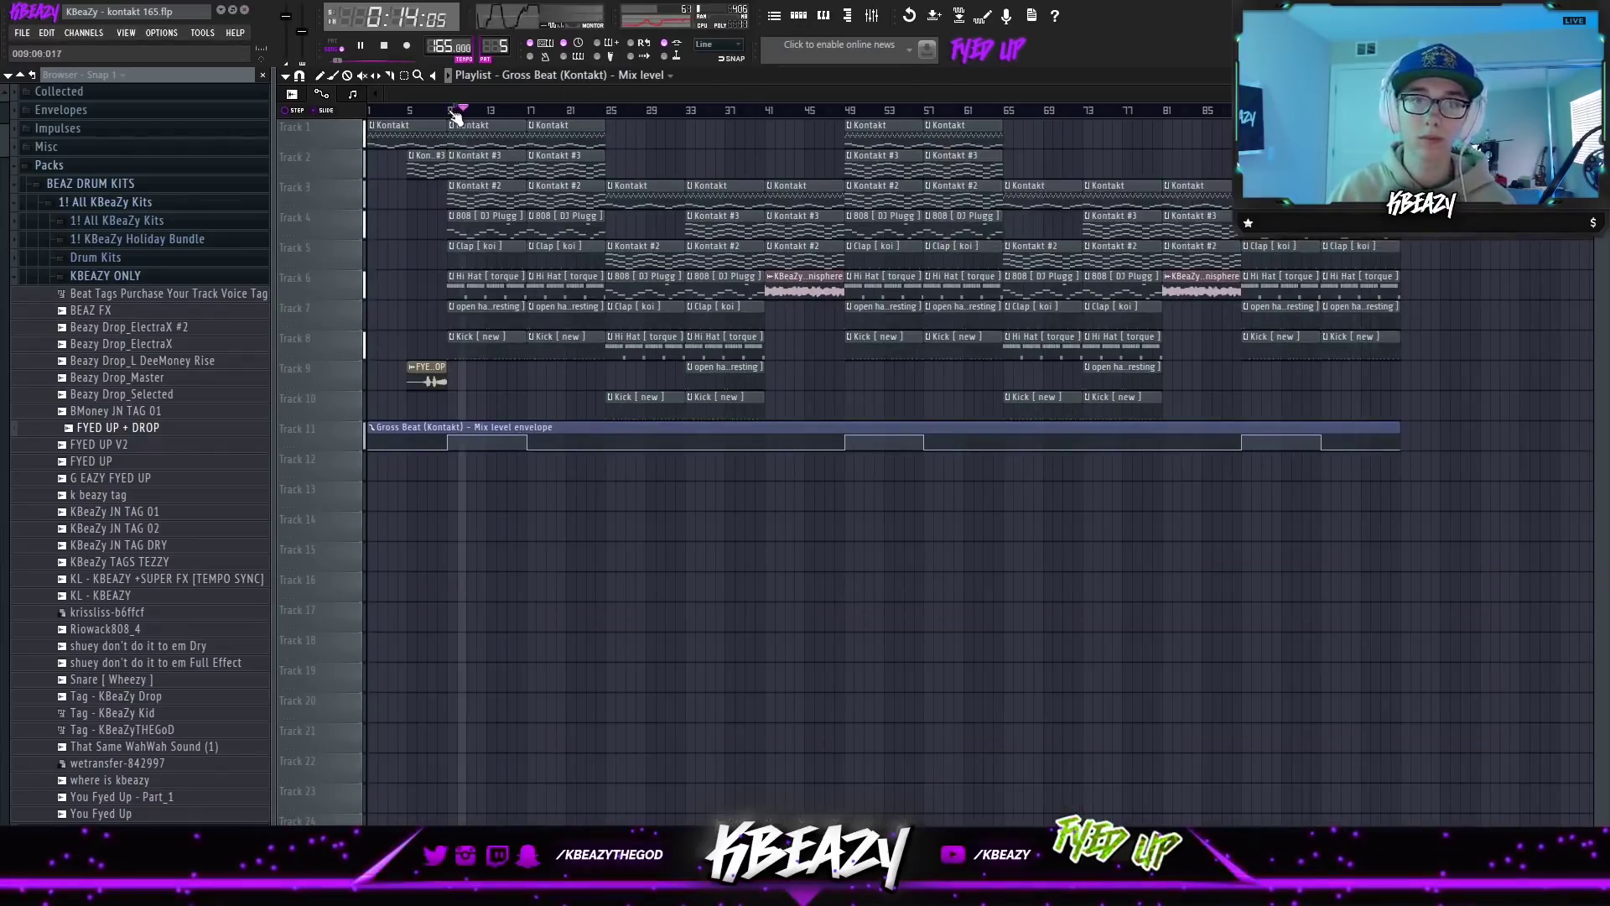
click(532, 113)
key(space)
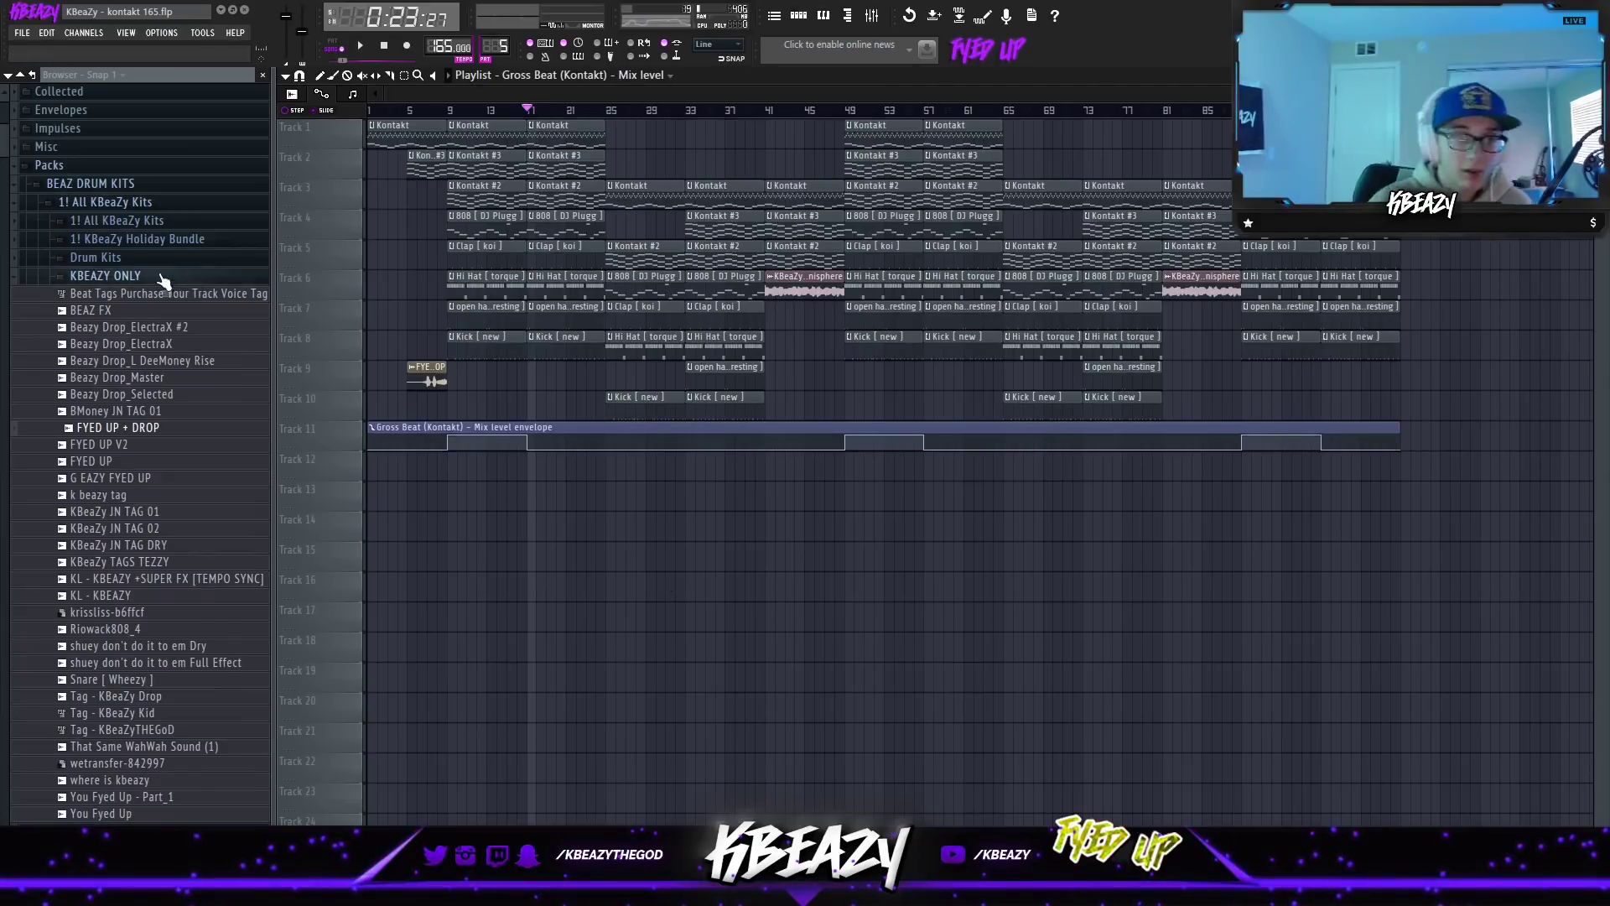
Collapse the KBEAZY ONLY sample folder and expand the Drum Kits folder.
click(105, 275)
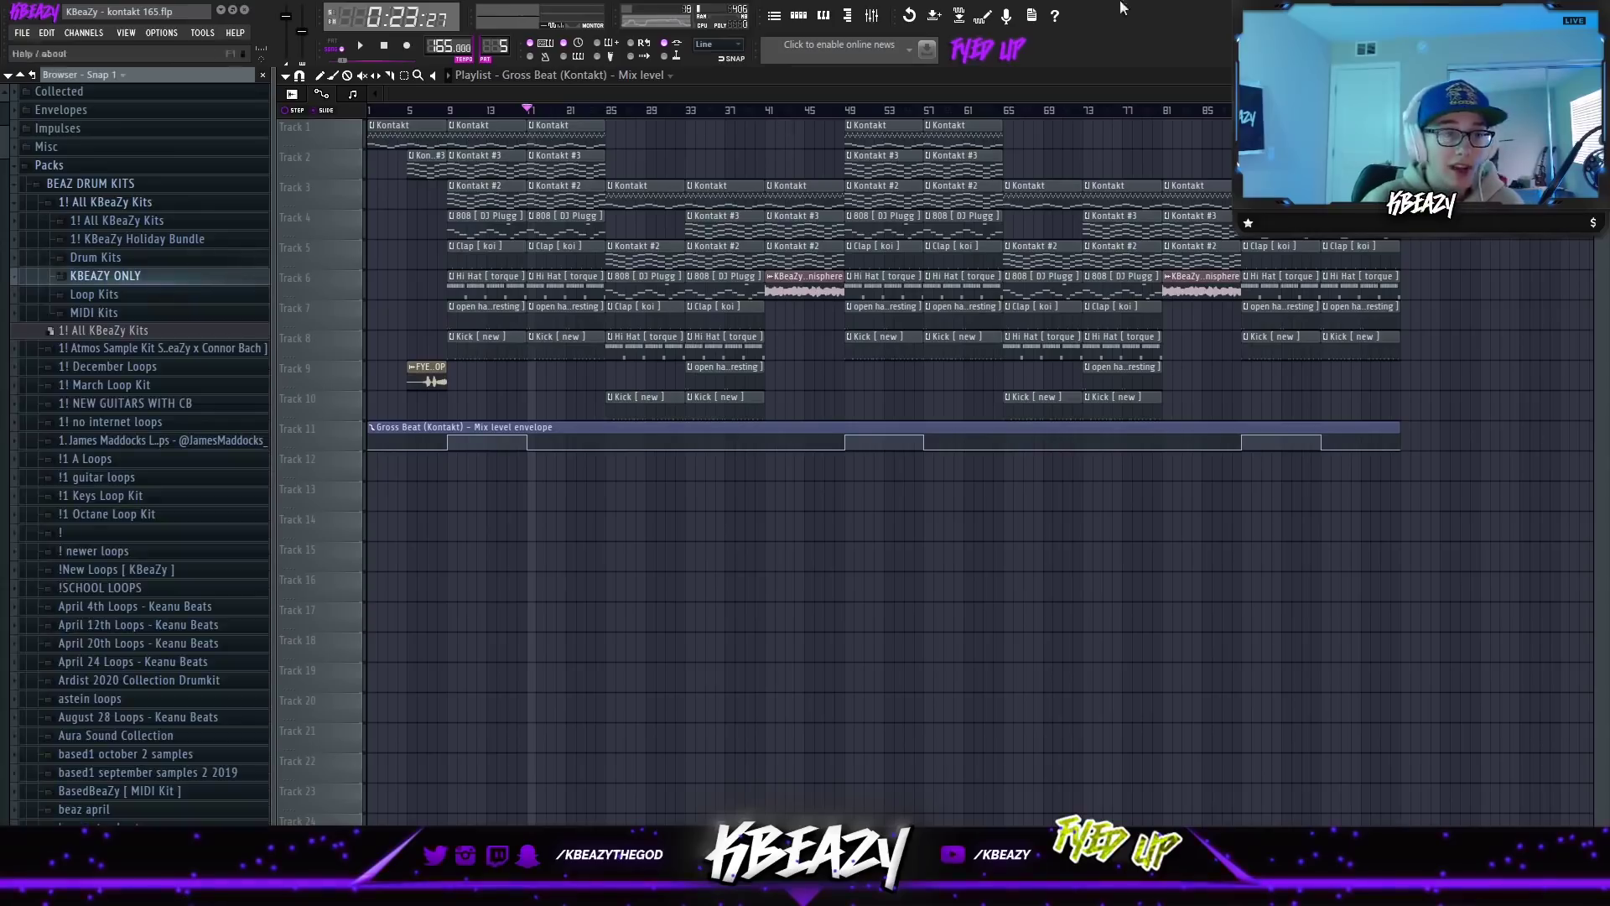
click(141, 259)
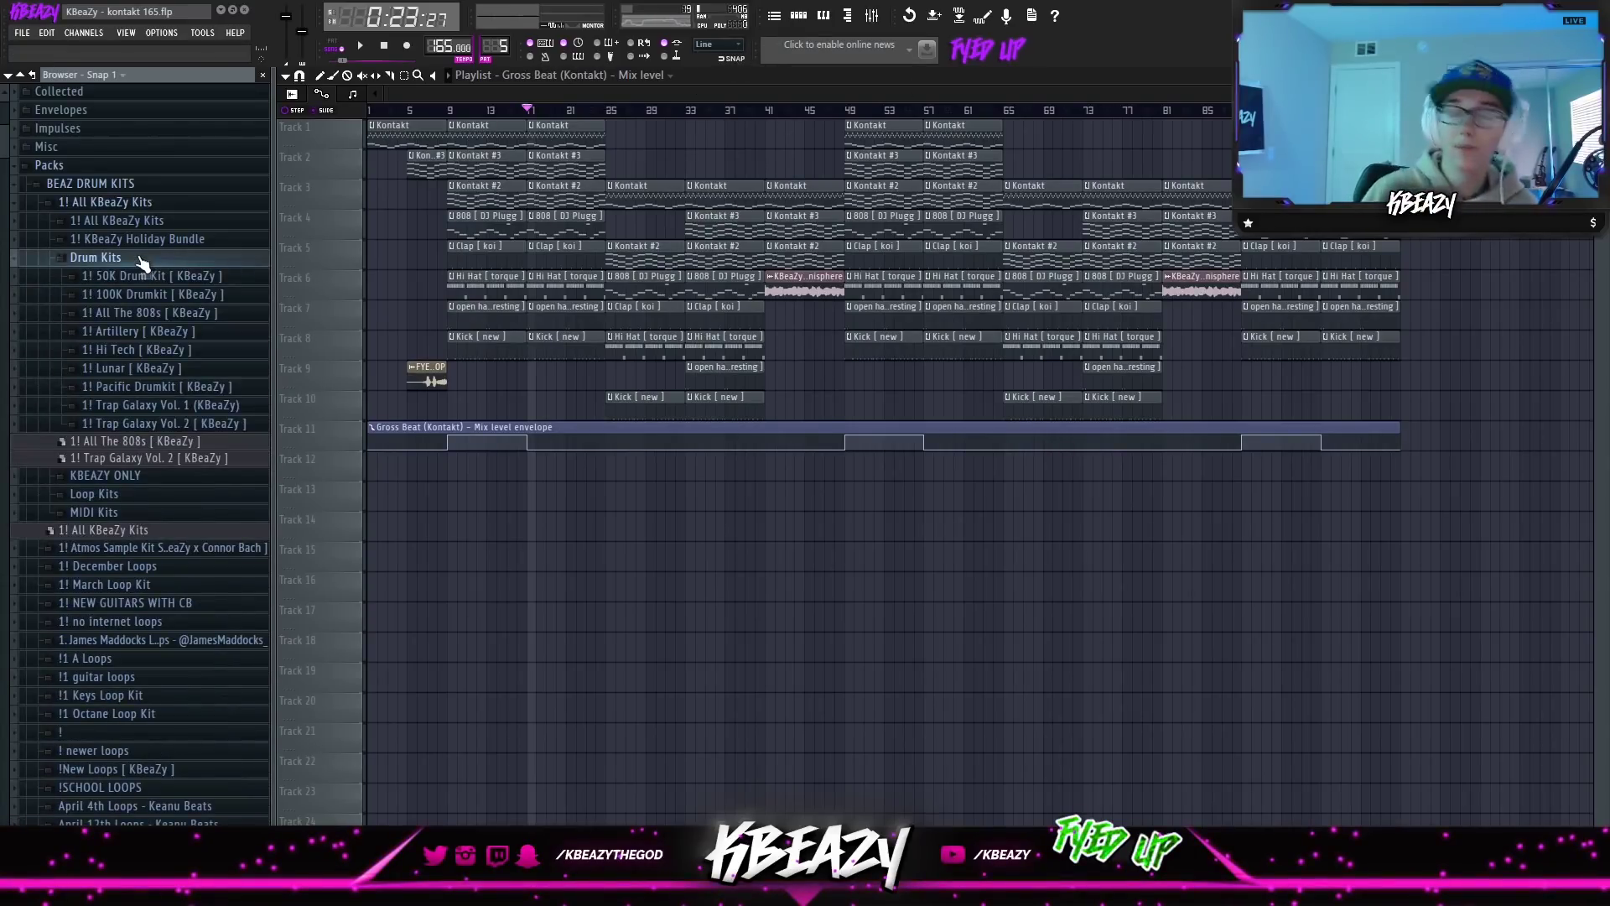